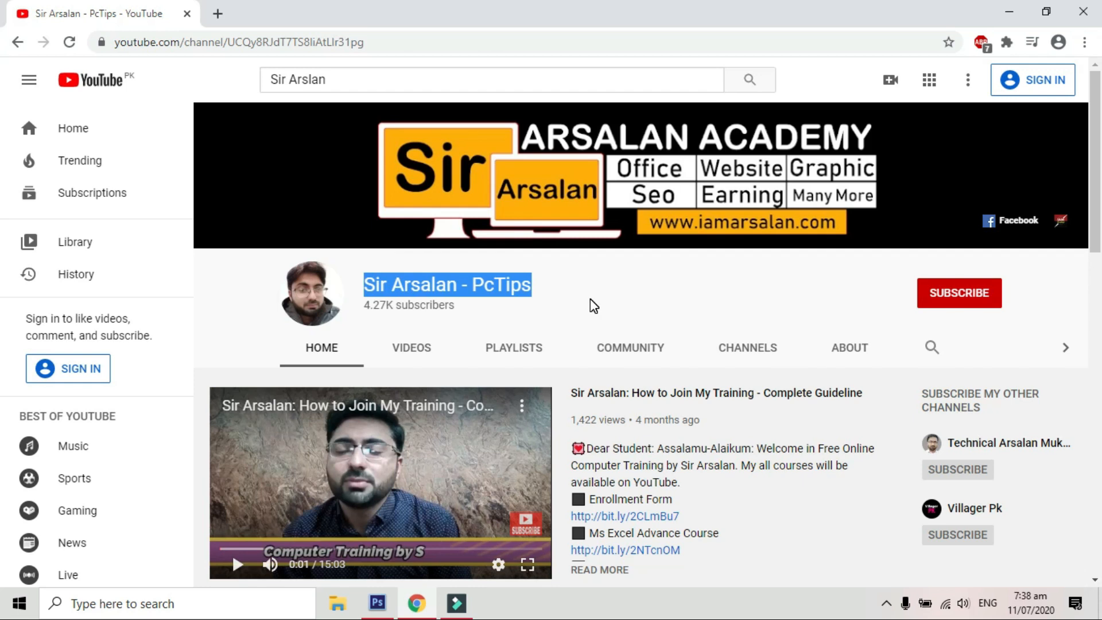
click(832, 299)
click(966, 263)
click(1027, 294)
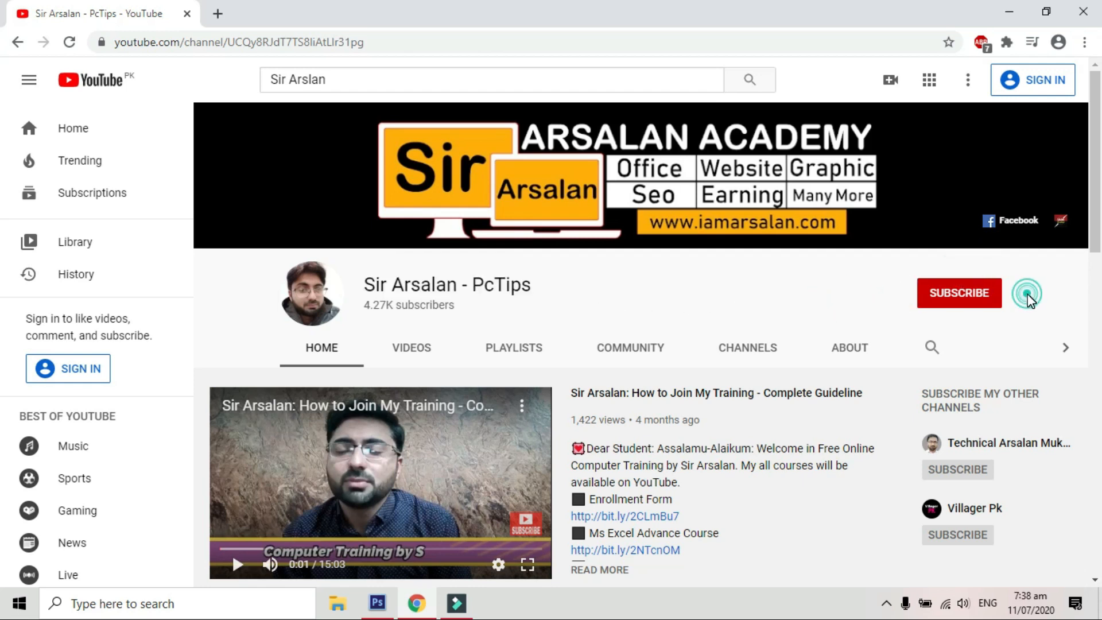
click(980, 320)
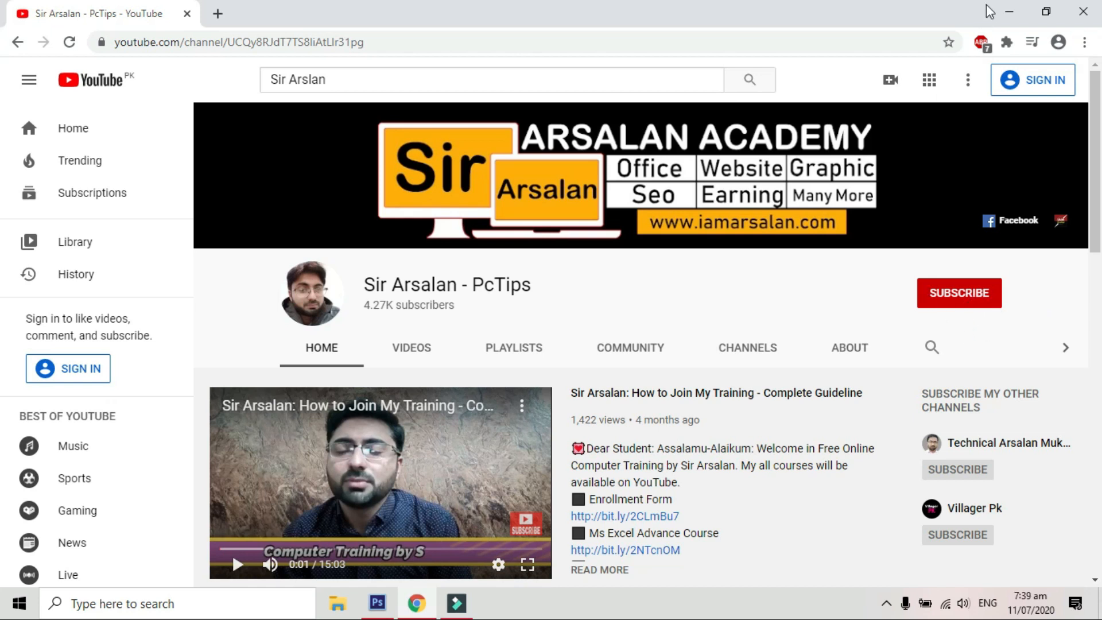
Switch to Photoshop and create a blank 1920 by 1080 pixel RGB document at 300 pixels/inch with a white background
click(1008, 12)
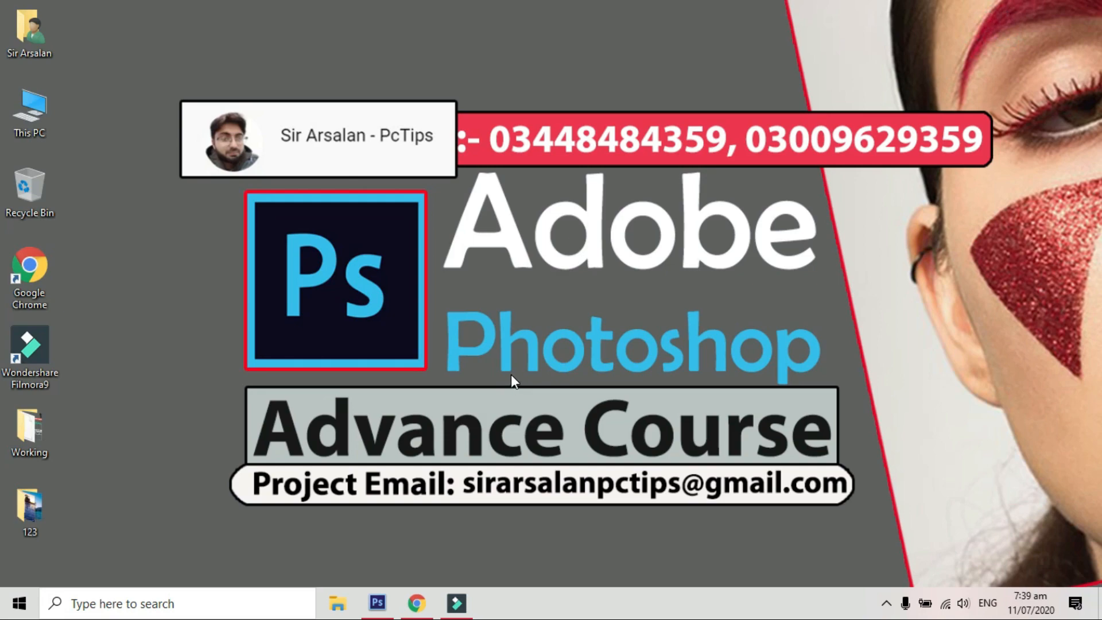
click(377, 602)
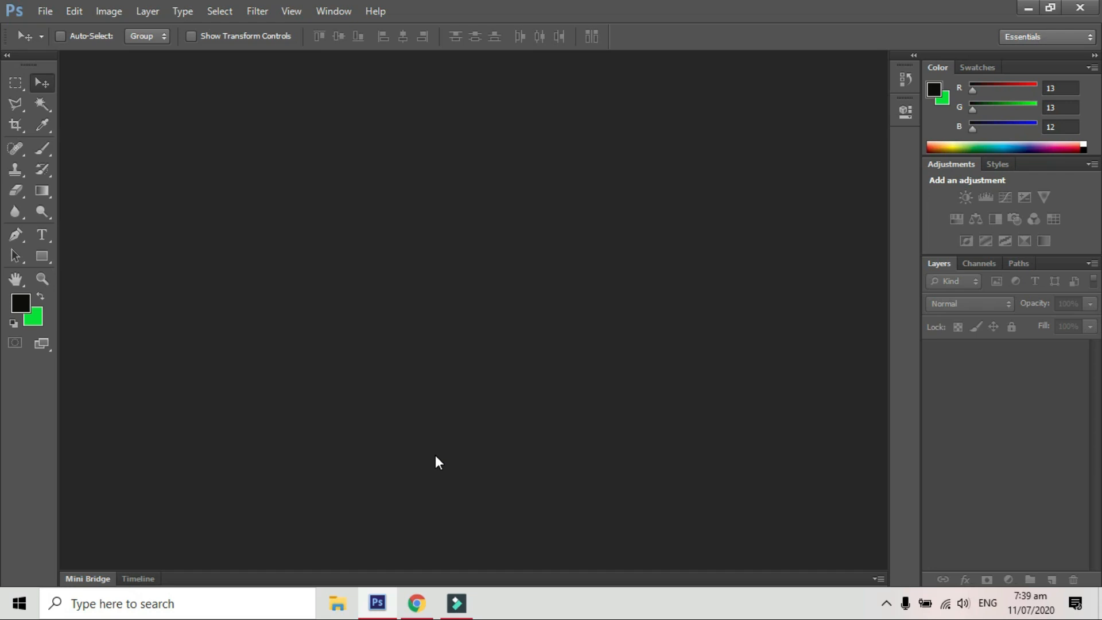
click(41, 12)
click(70, 30)
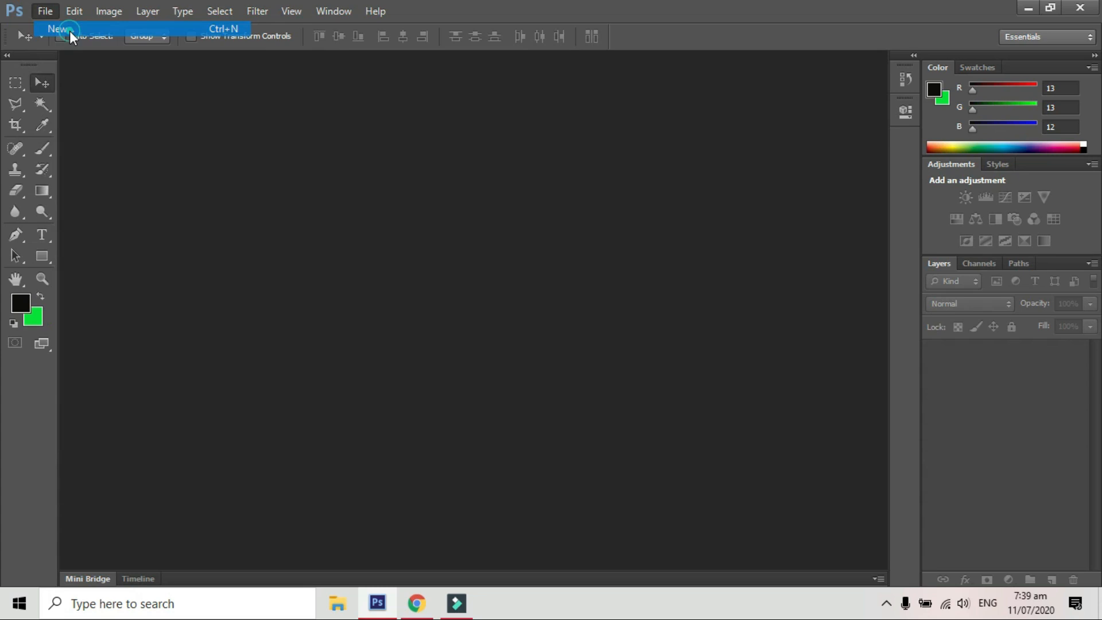
drag(635, 175, 483, 201)
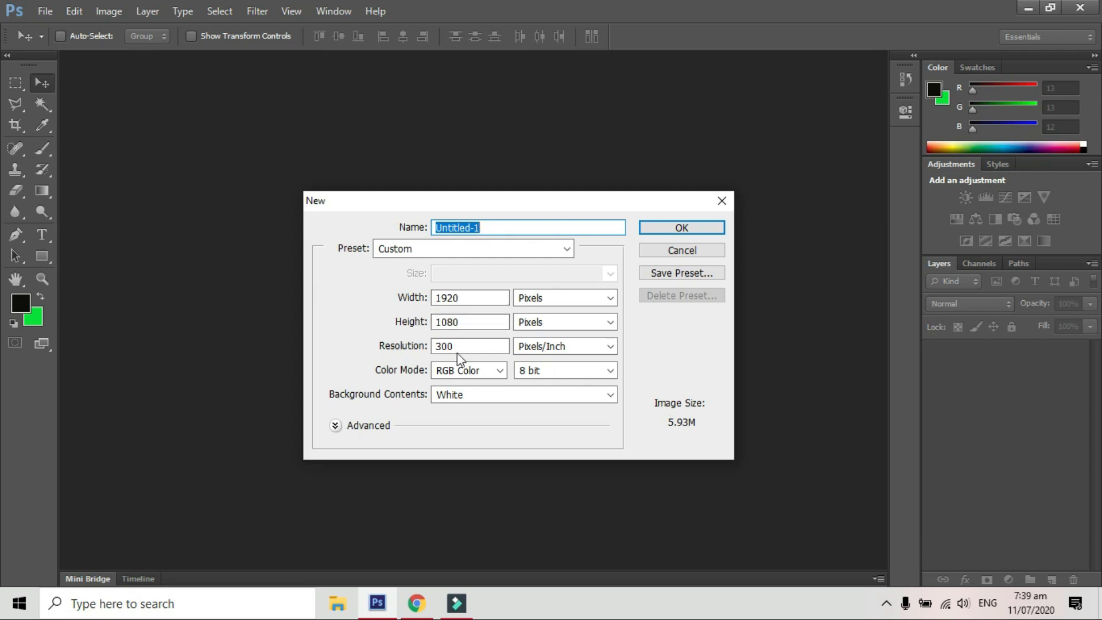
click(672, 235)
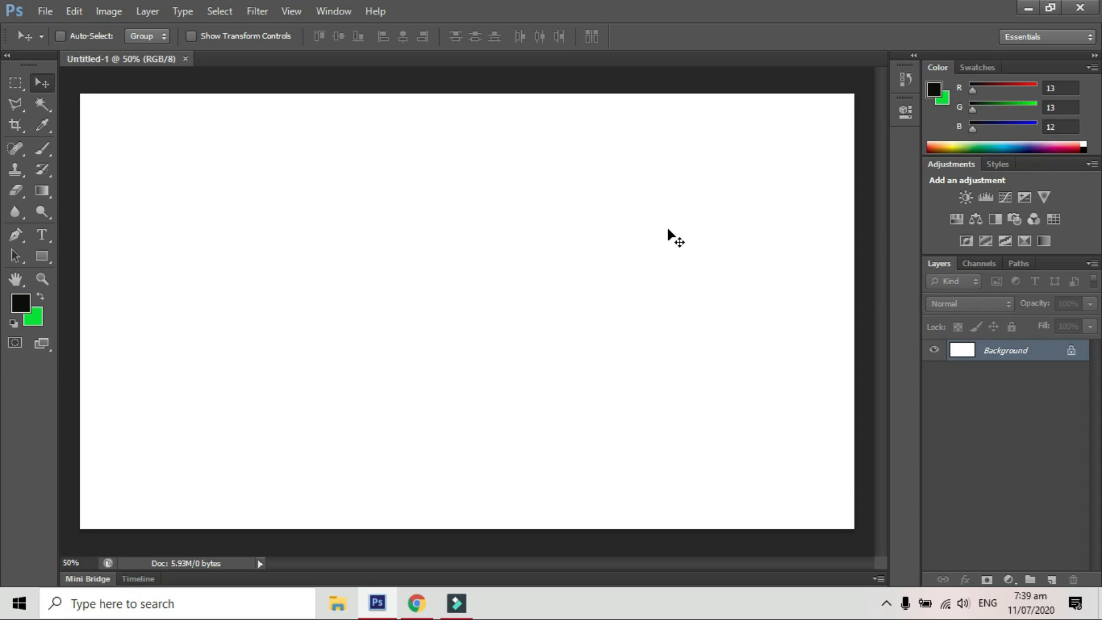
Convert the locked background to a regular layer and fill it with a diagonal green-to-black linear gradient
double_click(1027, 358)
click(698, 191)
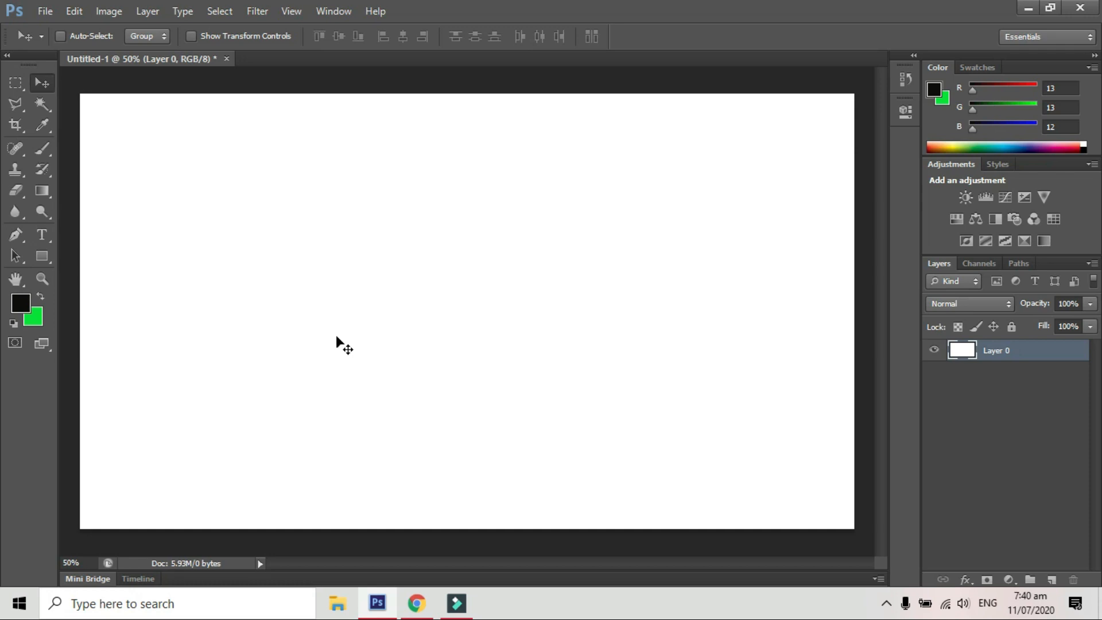
click(39, 192)
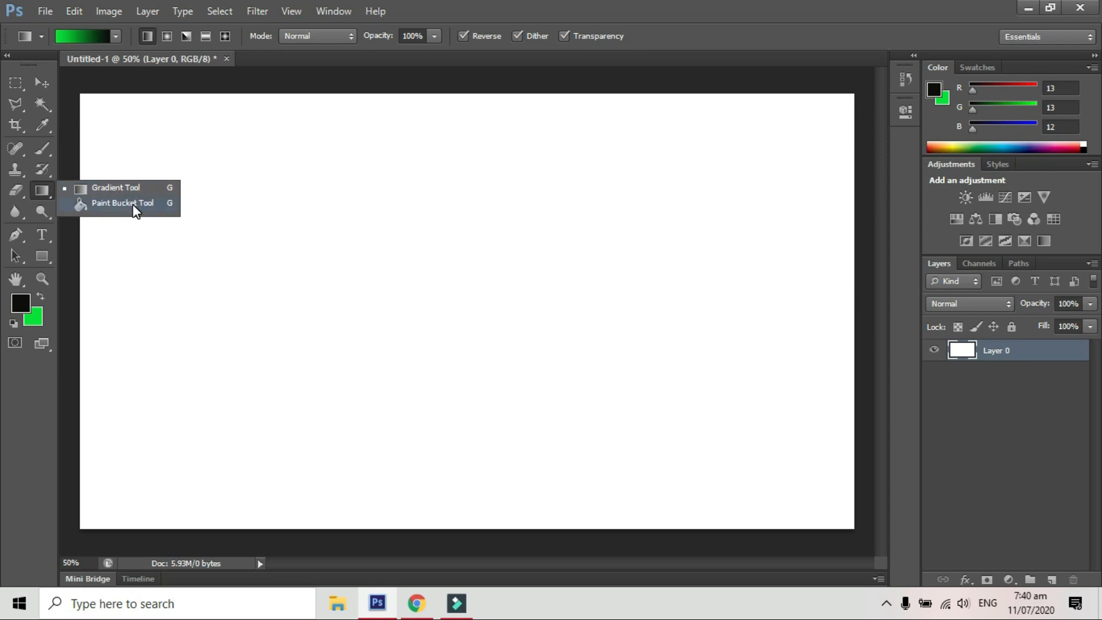
click(133, 188)
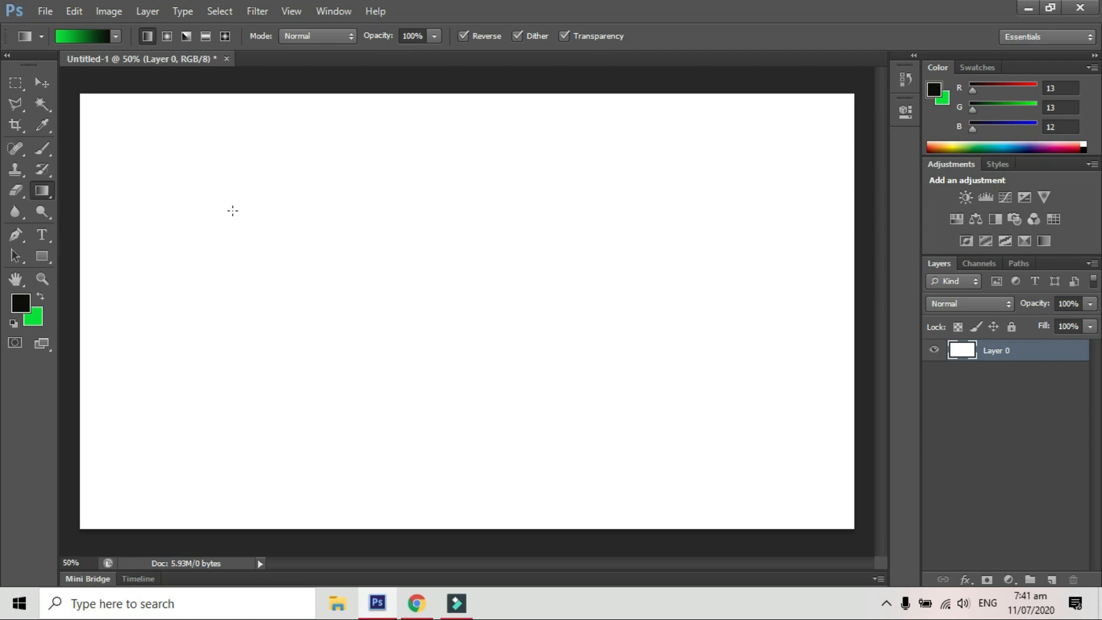
drag(222, 167, 481, 338)
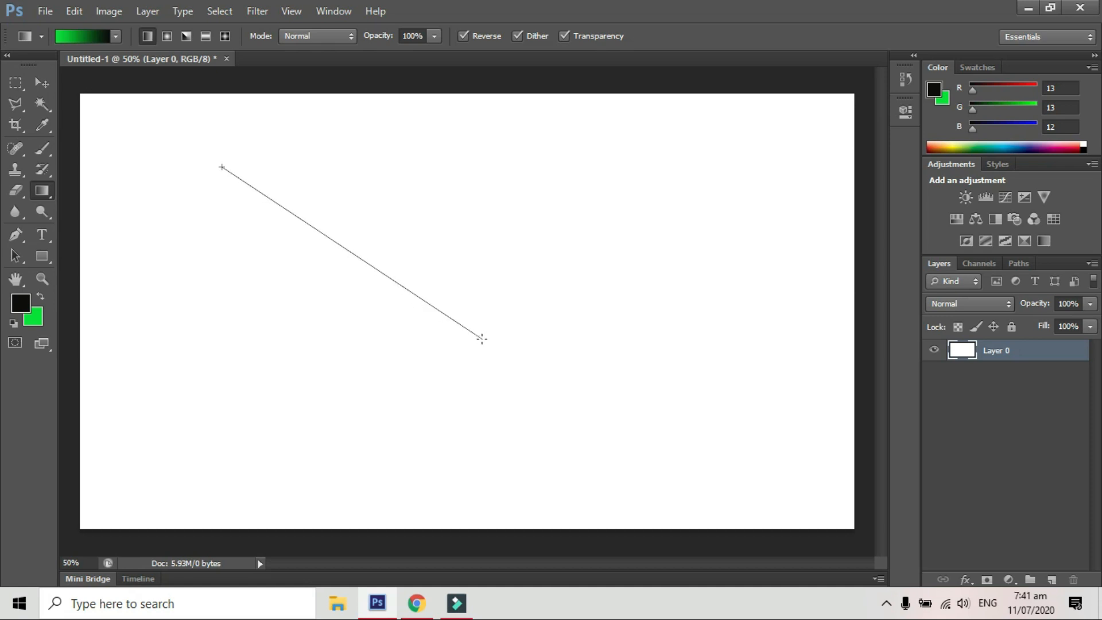
drag(481, 338, 621, 381)
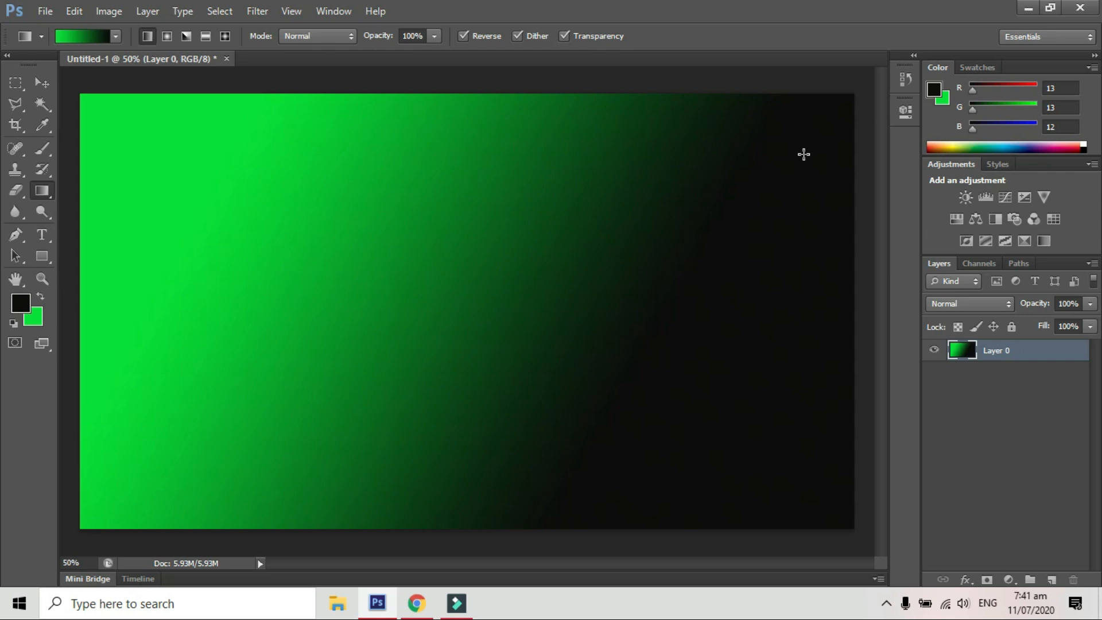
Check the foreground and background colours in the Color Picker, leaving both as they are
click(20, 304)
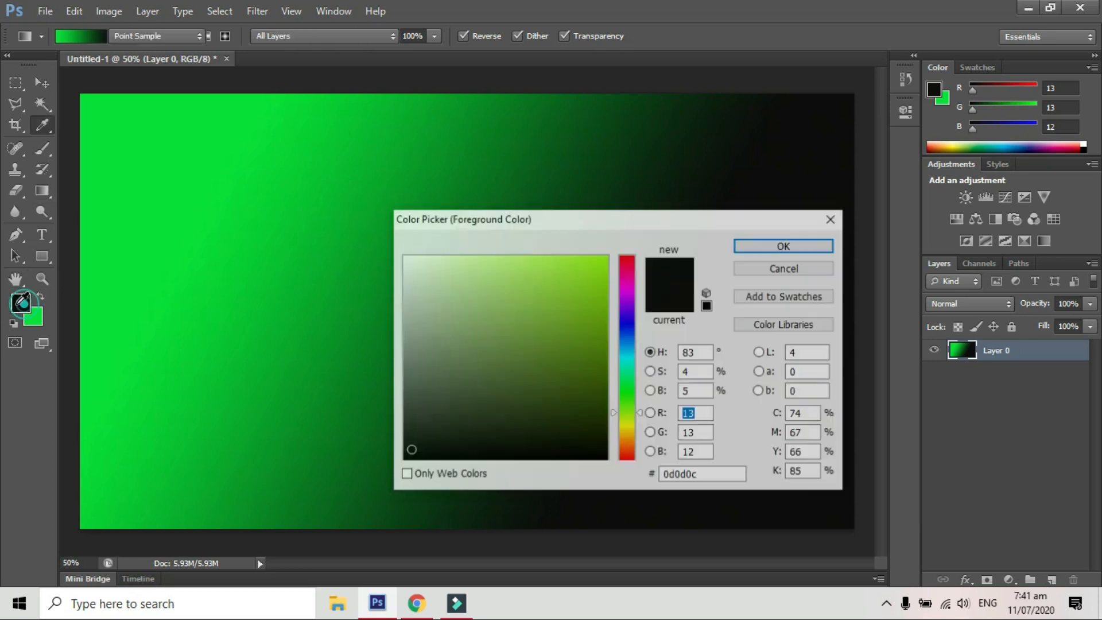
click(785, 245)
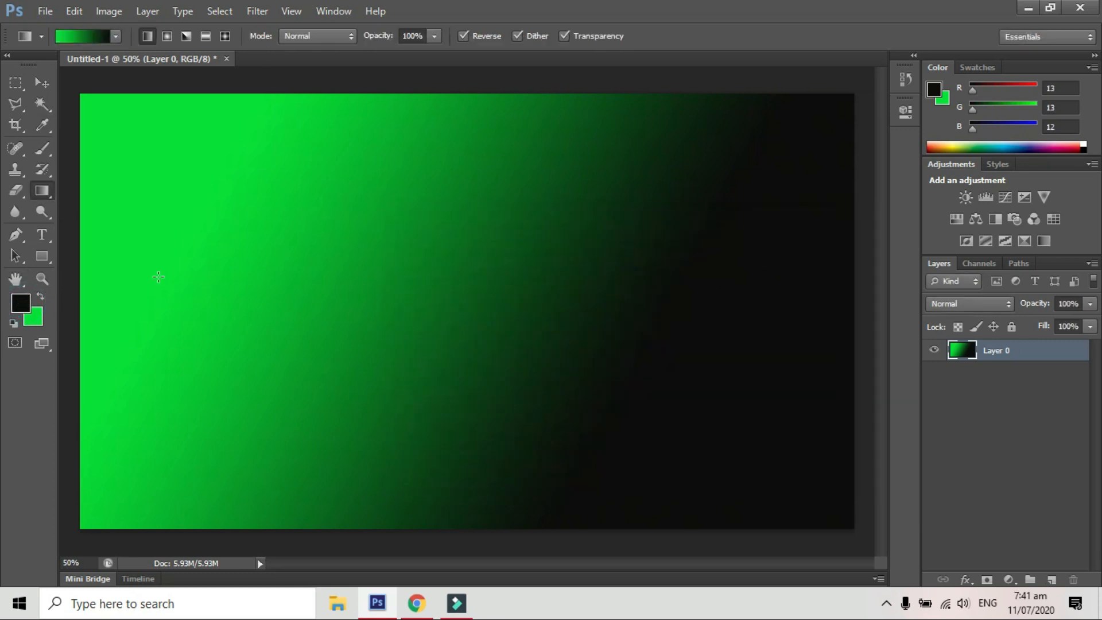
click(36, 316)
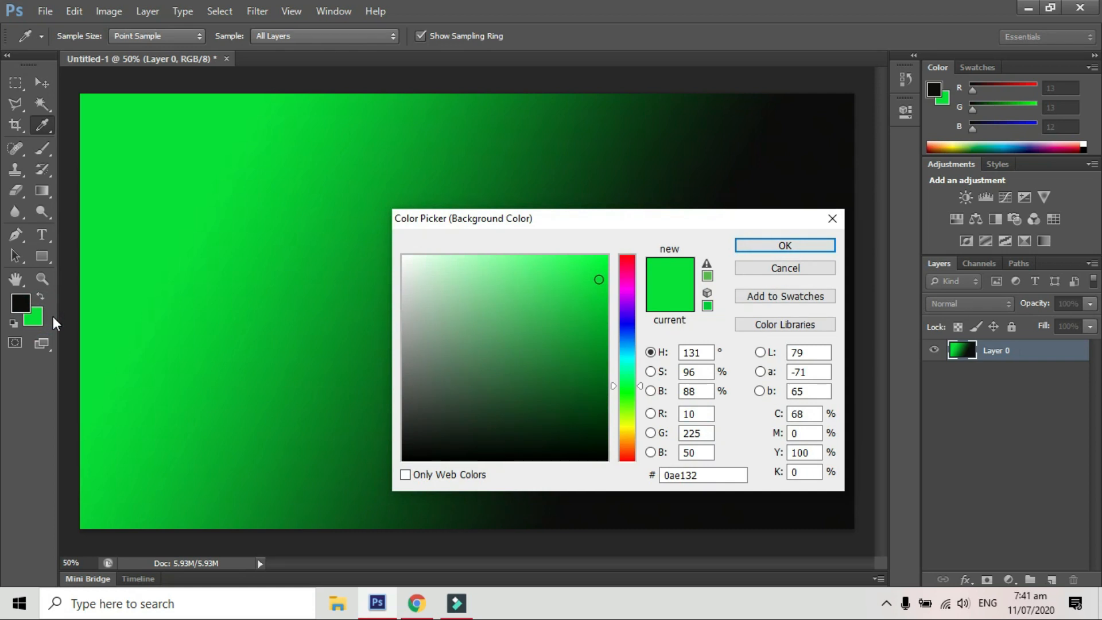
click(761, 246)
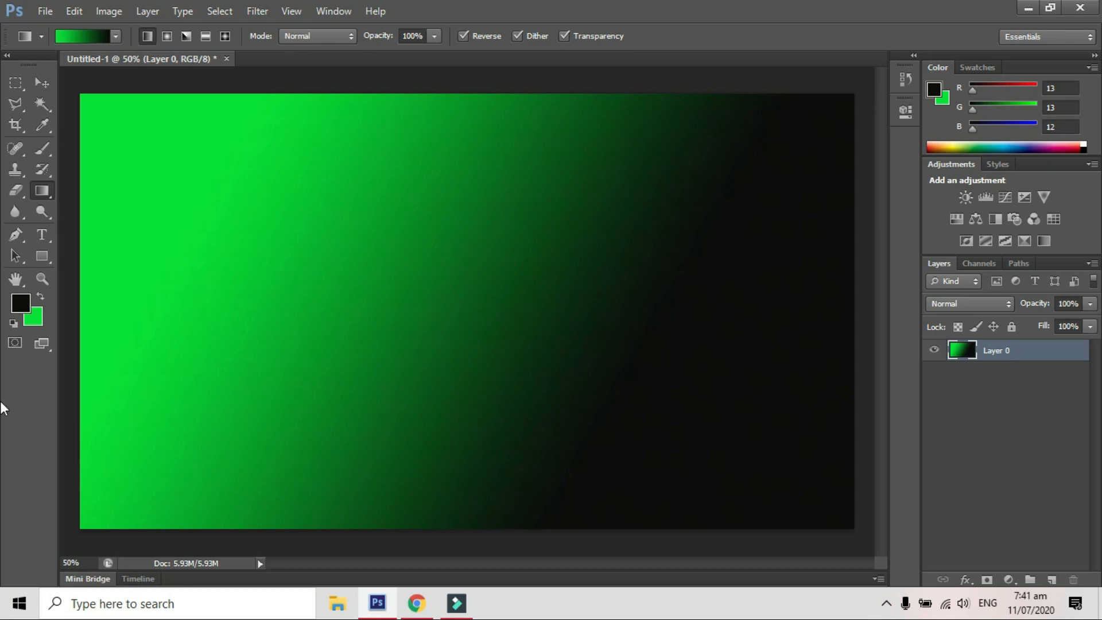
Set the foreground colour to bright red (fd0018) and the background colour to black
click(20, 307)
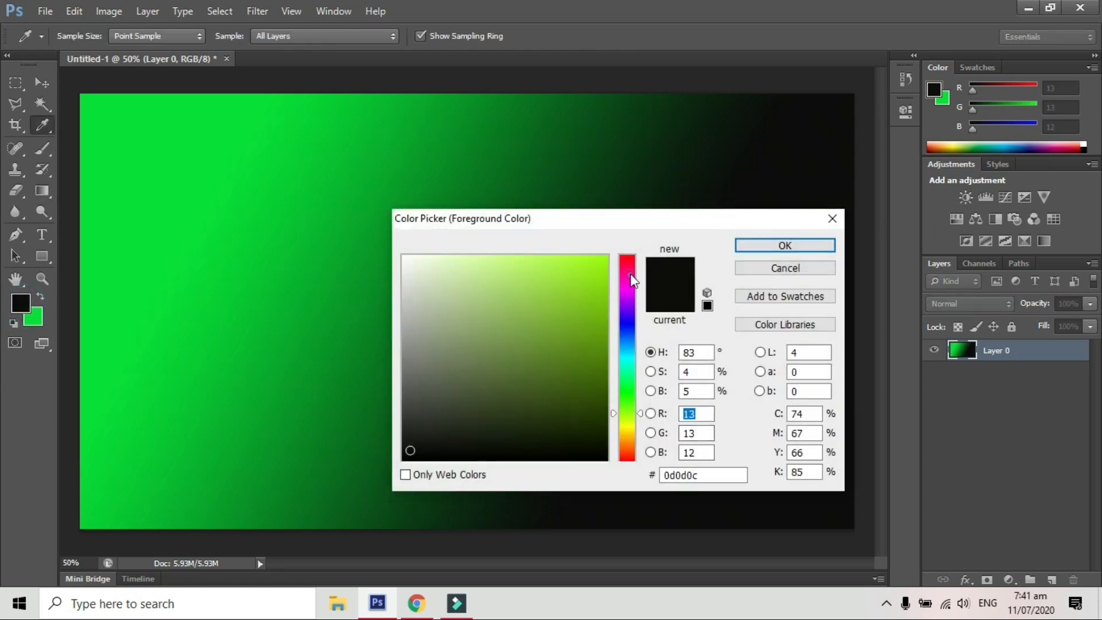
click(627, 258)
drag(580, 287, 623, 260)
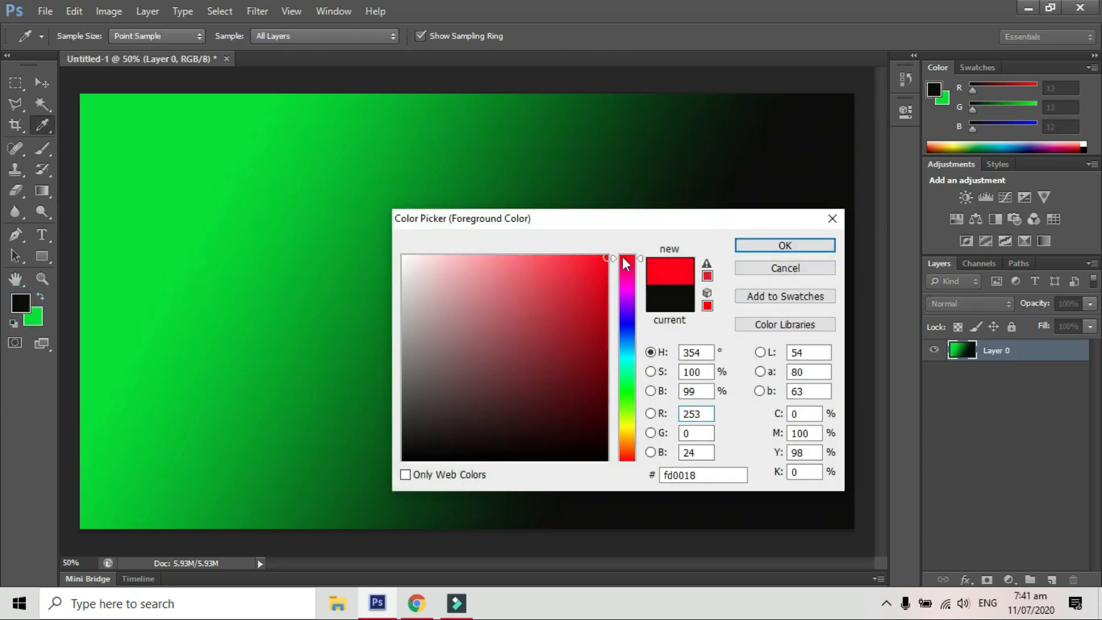
click(776, 245)
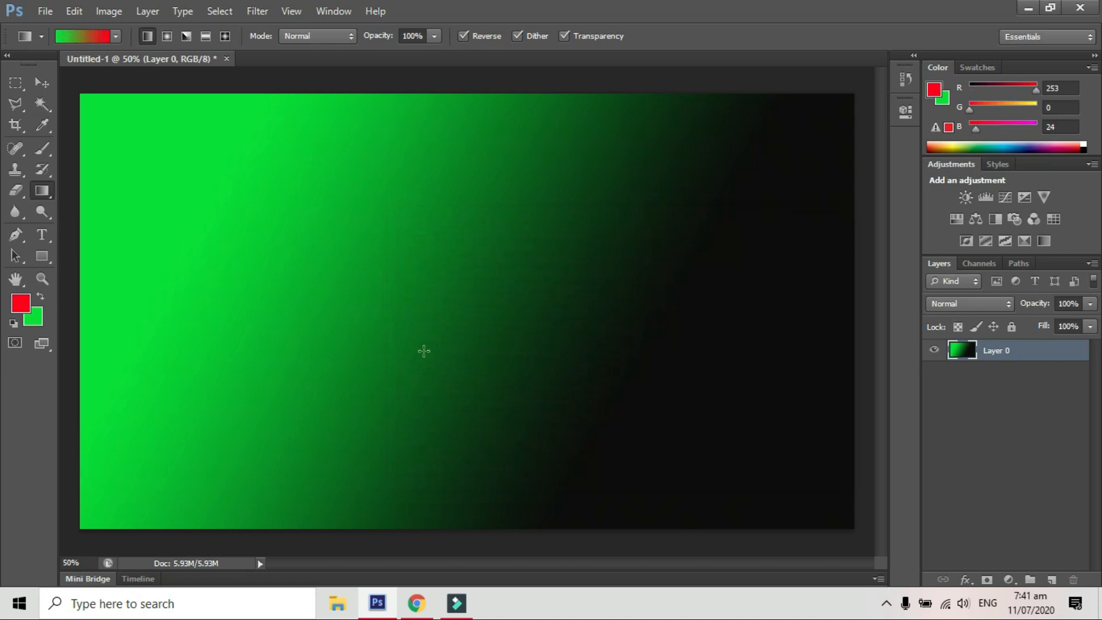
click(43, 316)
drag(578, 335, 370, 466)
click(776, 245)
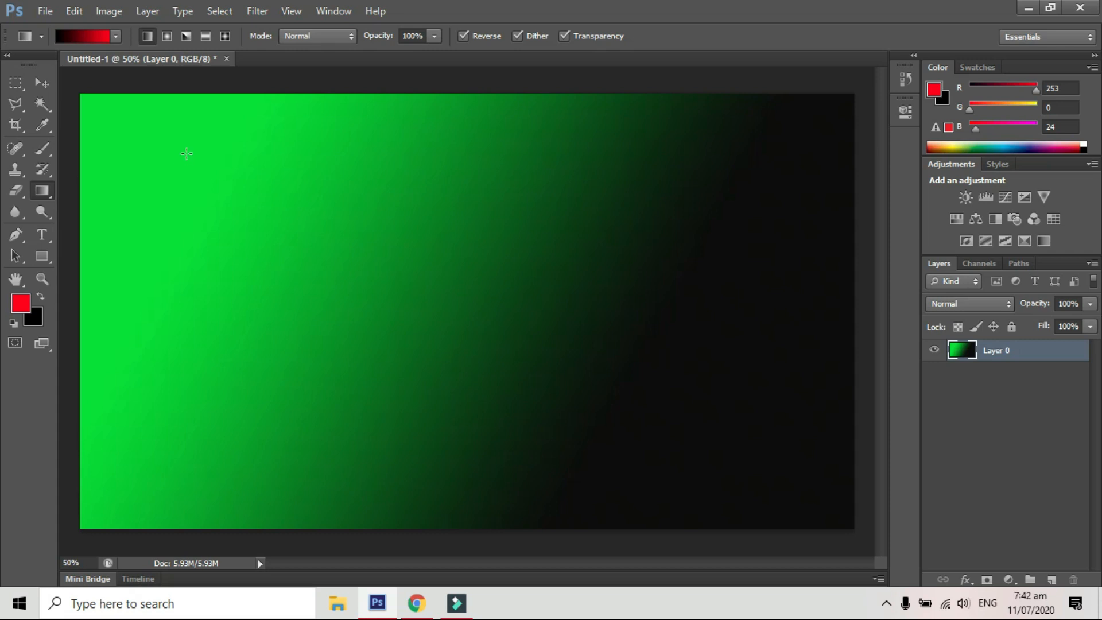
Draw black-to-red linear gradients across the canvas from the upper-left corner, the upper-right corner and finally the lower-left corner
drag(173, 153, 635, 419)
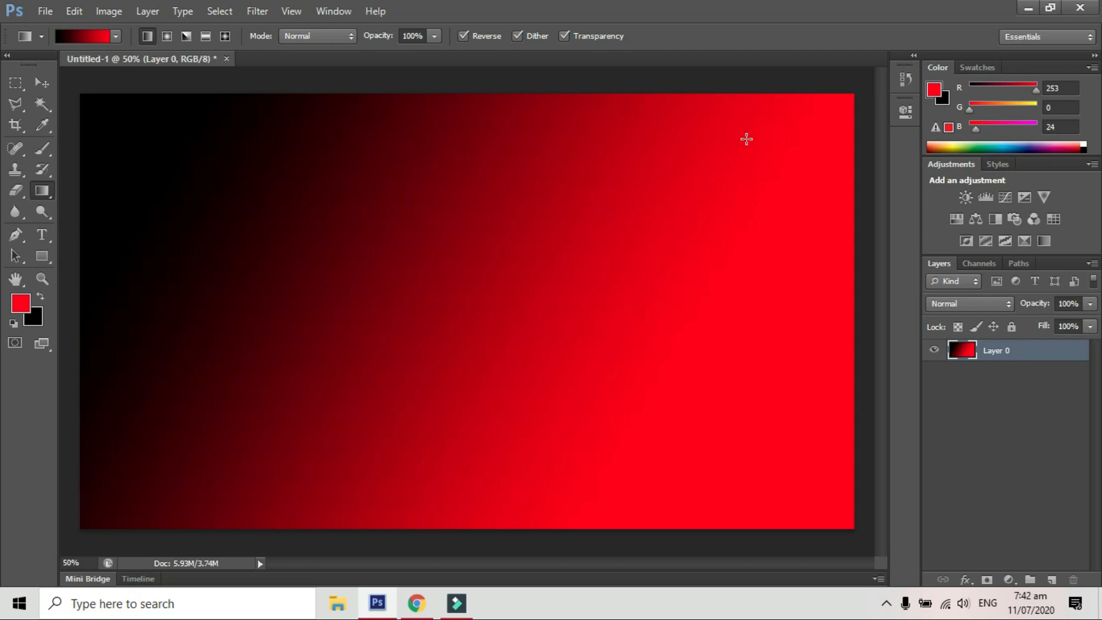
drag(762, 134, 361, 386)
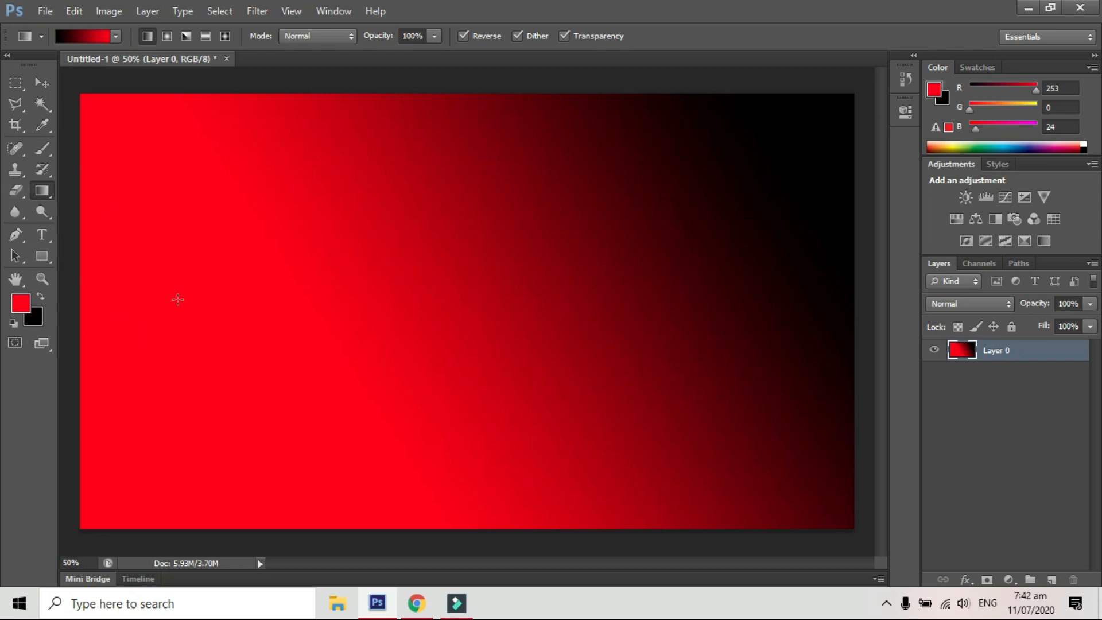
drag(148, 450, 618, 272)
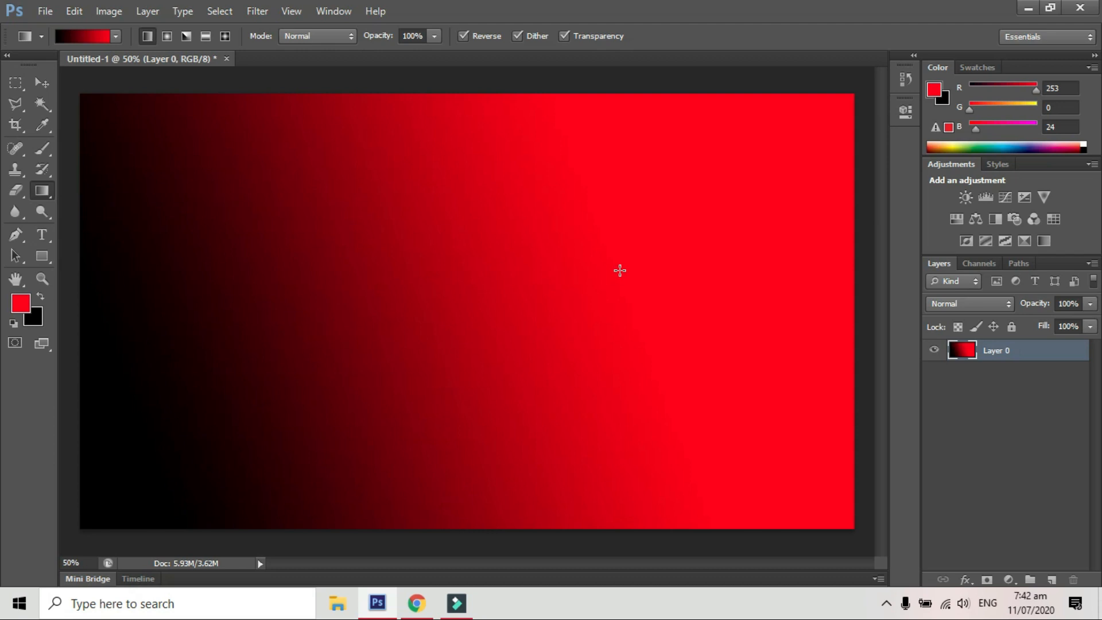
Turn off the gradient's Reverse option and draw a diagonal red-to-black gradient from the canvas's upper left to its lower right
click(464, 36)
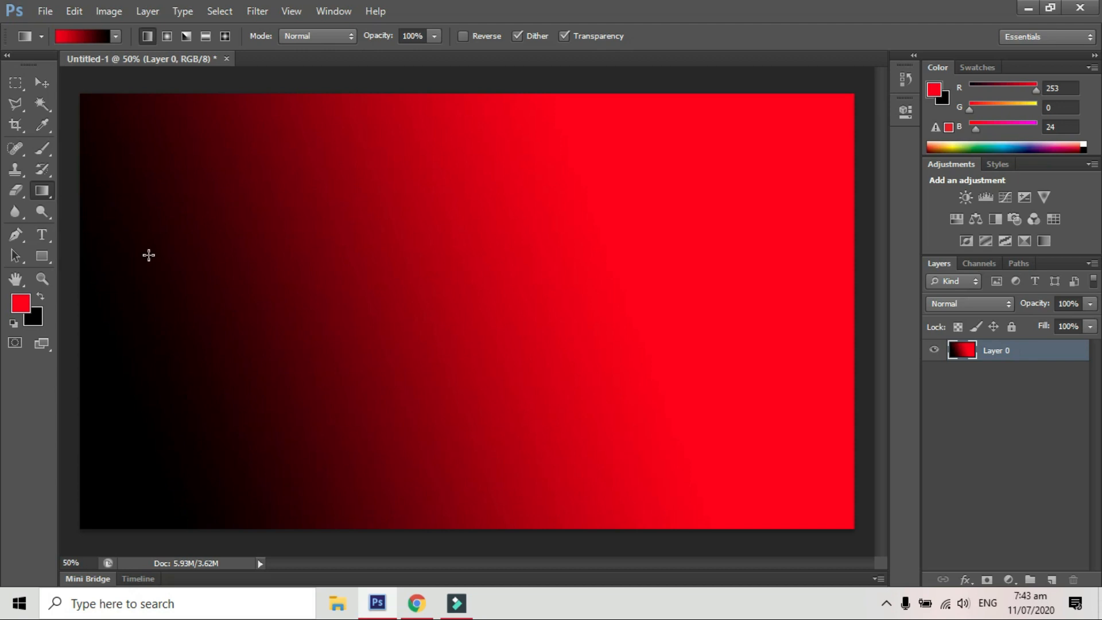
click(183, 140)
drag(184, 140, 659, 396)
key(ctrl+z)
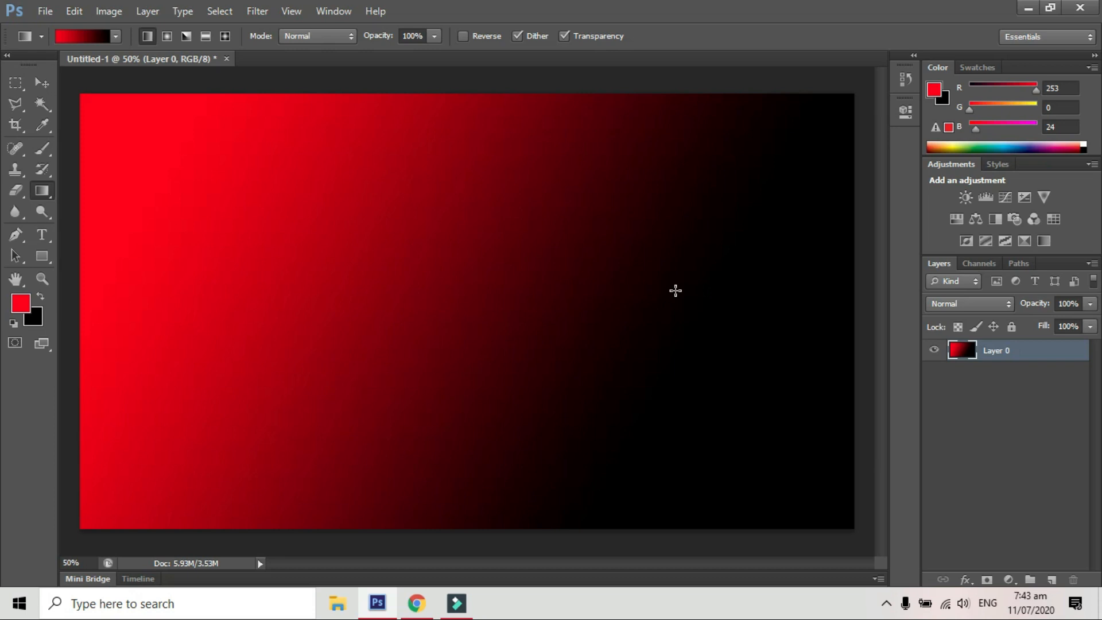
Set the foreground colour to blue (0018ff) and the background colour to bright green
click(20, 301)
drag(631, 342, 630, 328)
drag(565, 311, 615, 245)
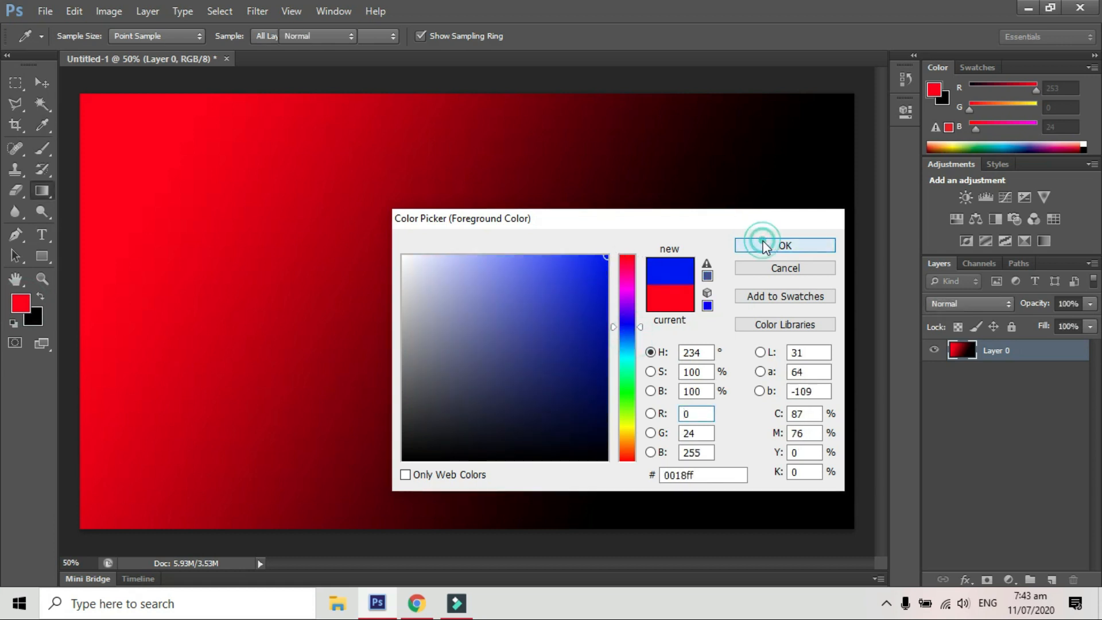
click(764, 243)
click(35, 317)
drag(572, 328, 612, 240)
click(771, 246)
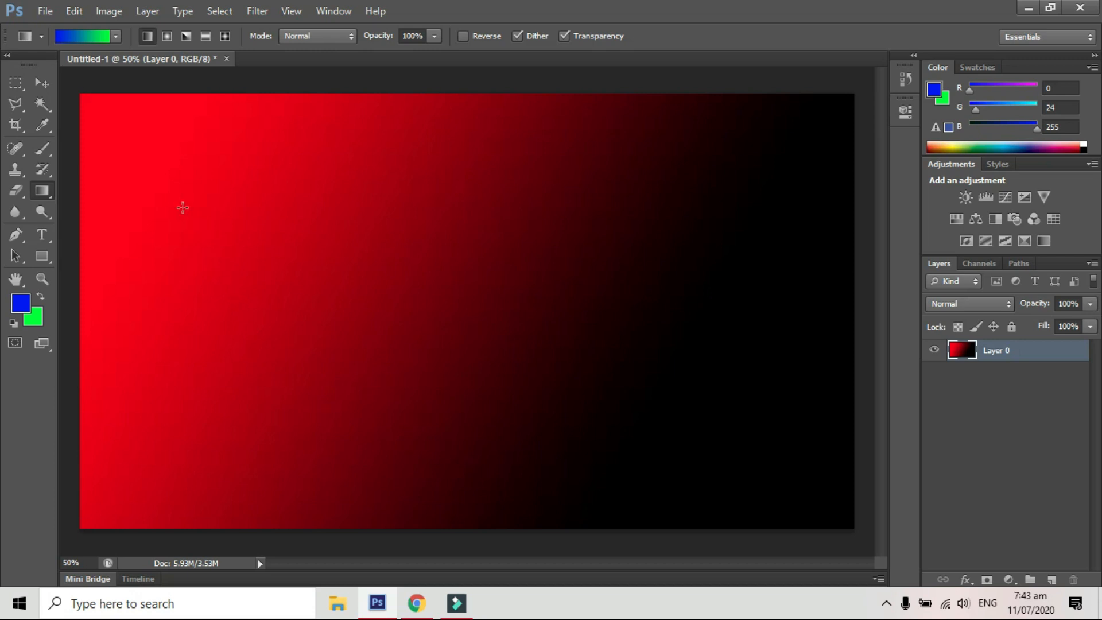
Draw blue-to-green linear gradients on the layer diagonally, from top to bottom, and finally from right to left
drag(165, 139, 703, 424)
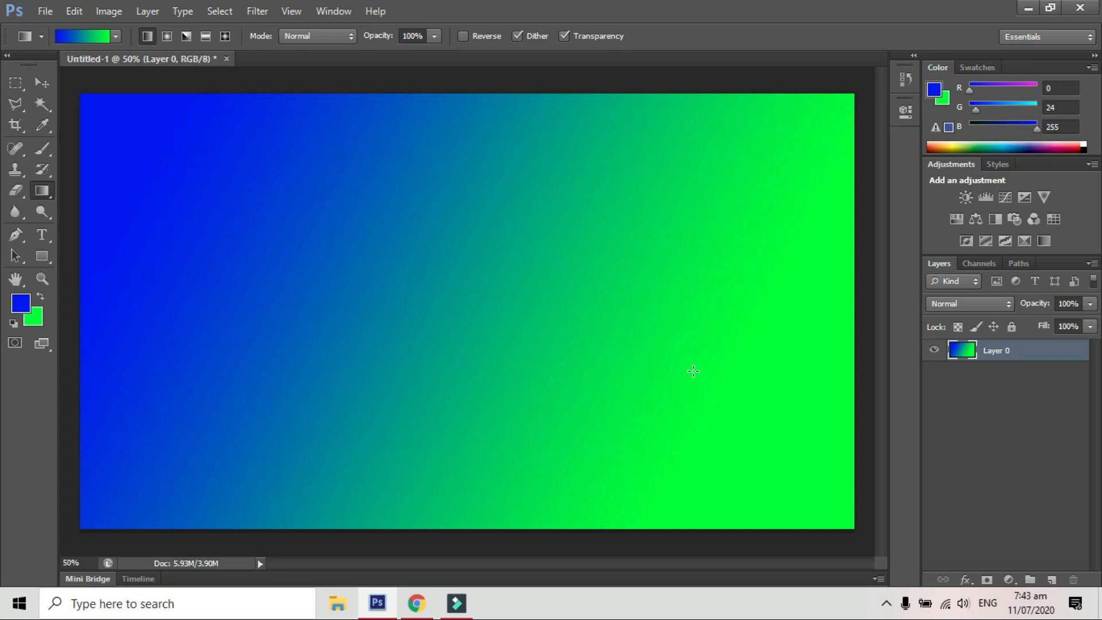
drag(437, 124, 430, 411)
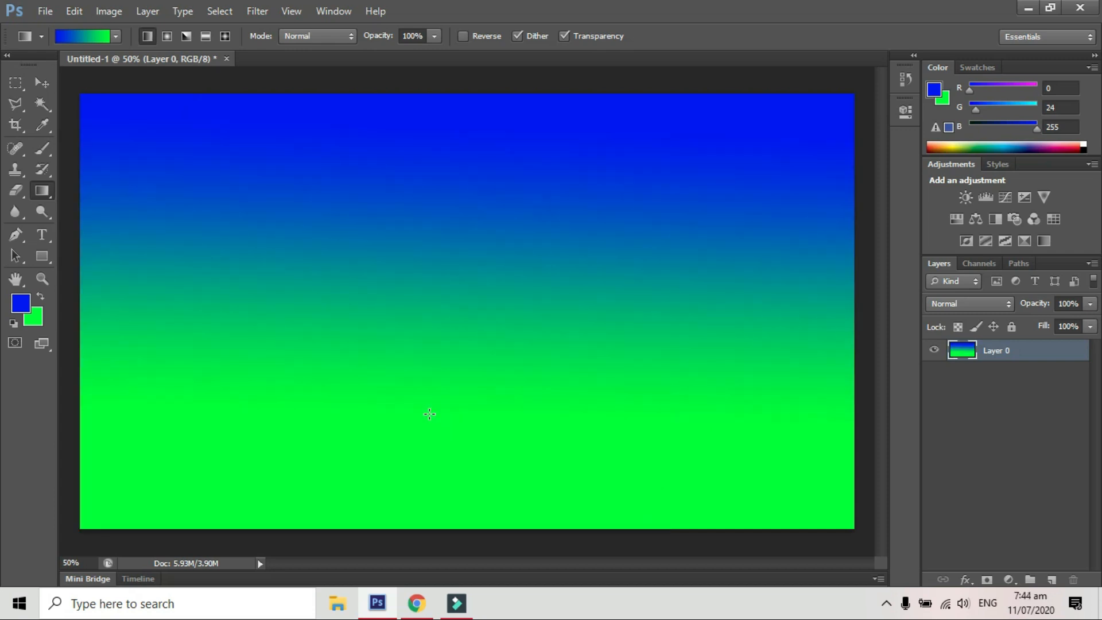
drag(777, 293, 256, 295)
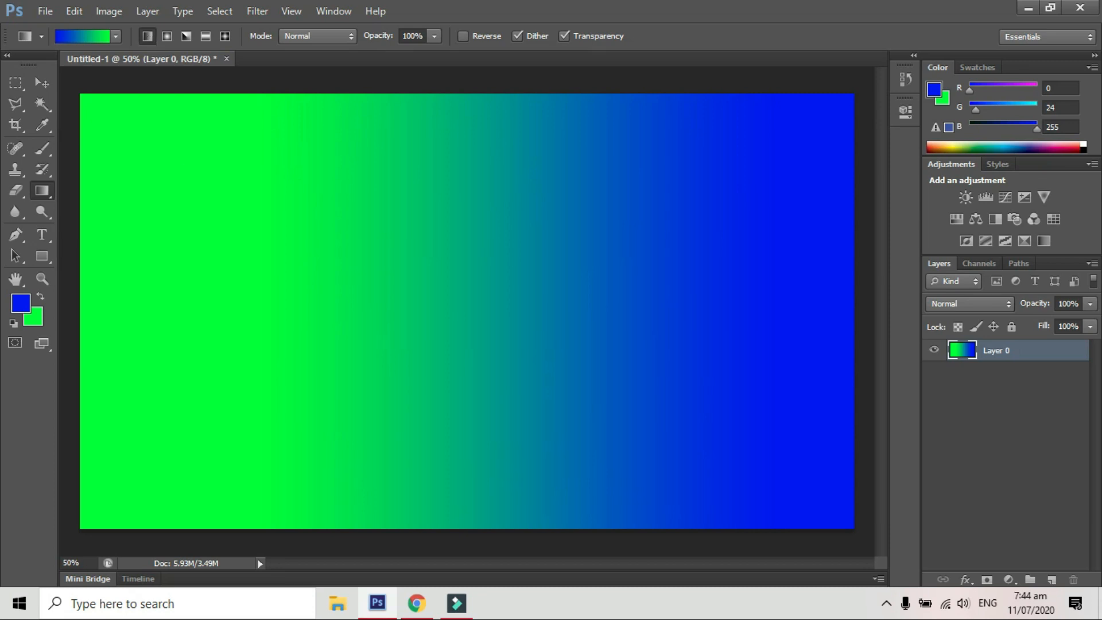
Replace the gradient layer with a new empty layer and fill it with a blue-to-green linear gradient, diagonal first and finally top to bottom
click(1051, 580)
drag(1020, 375, 1072, 580)
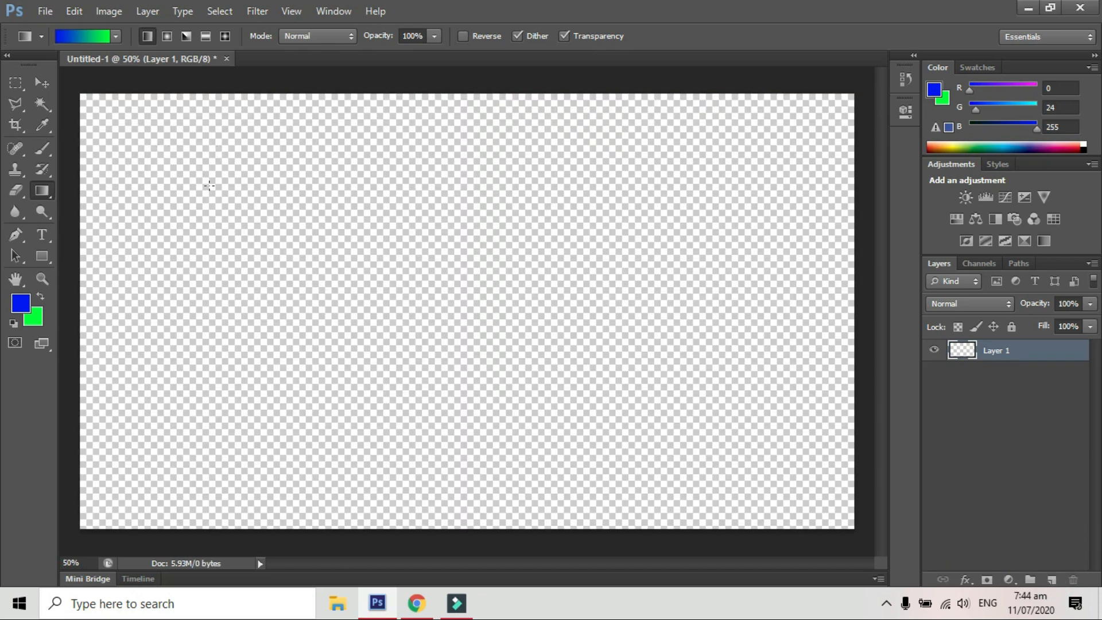
drag(164, 147, 656, 427)
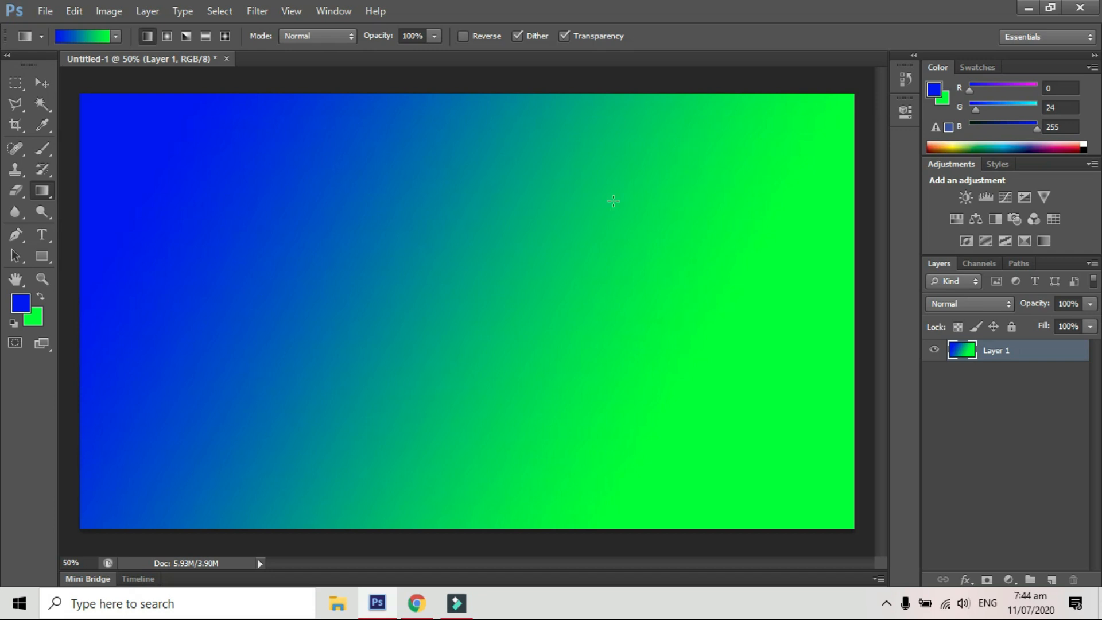
drag(428, 113, 435, 504)
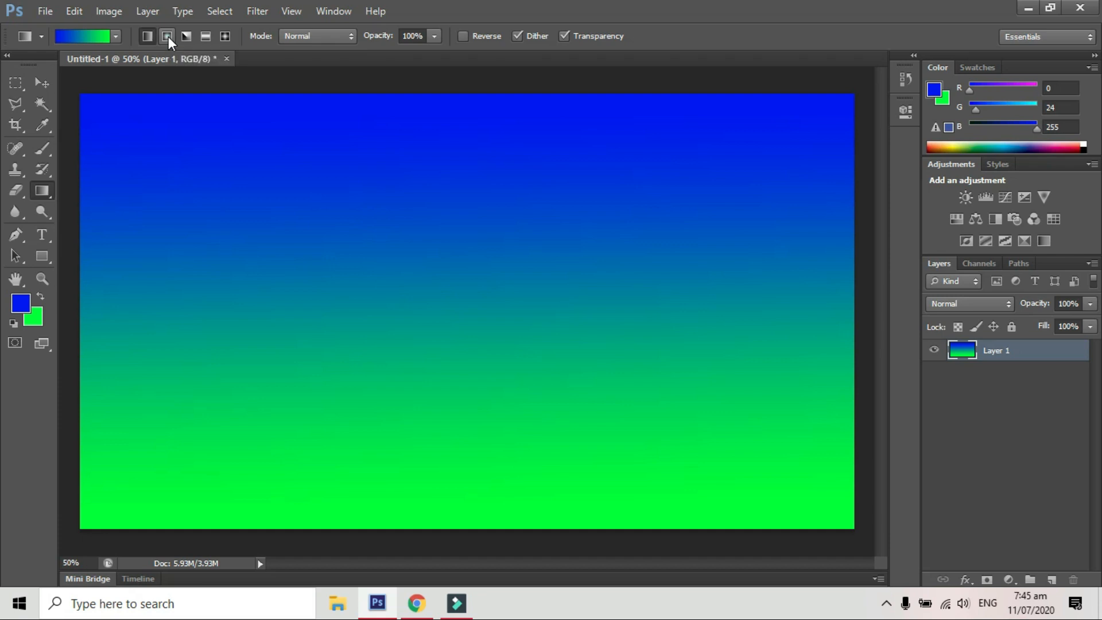
Use the Radial Gradient style to draw a small blue-to-green radial gradient in the canvas's upper left, and redraw it about twice as large
drag(359, 211, 453, 294)
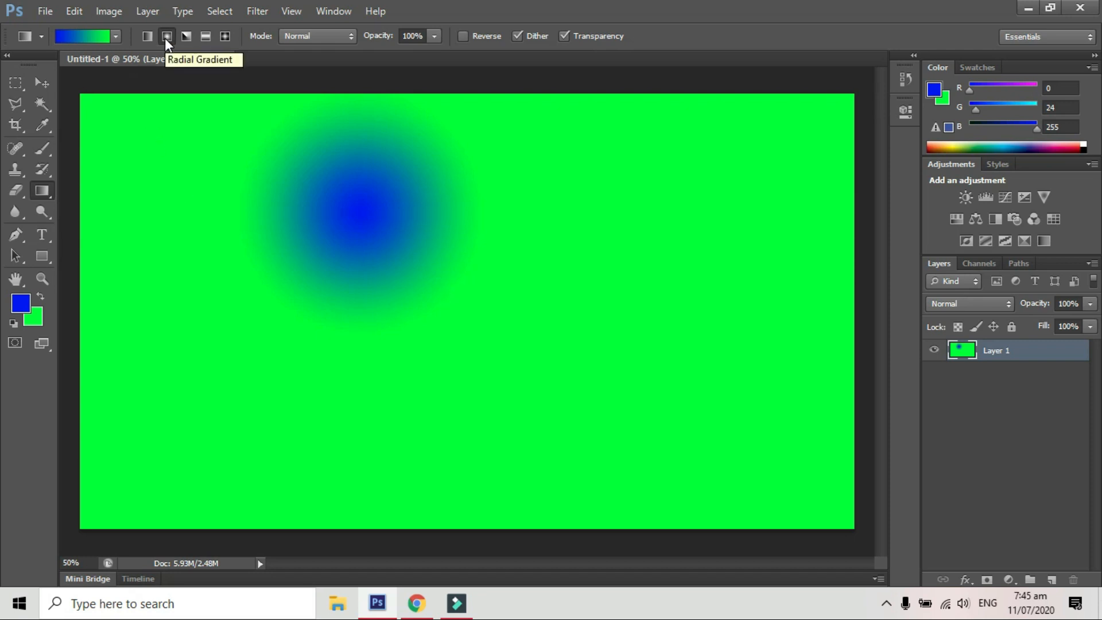
drag(349, 213, 567, 392)
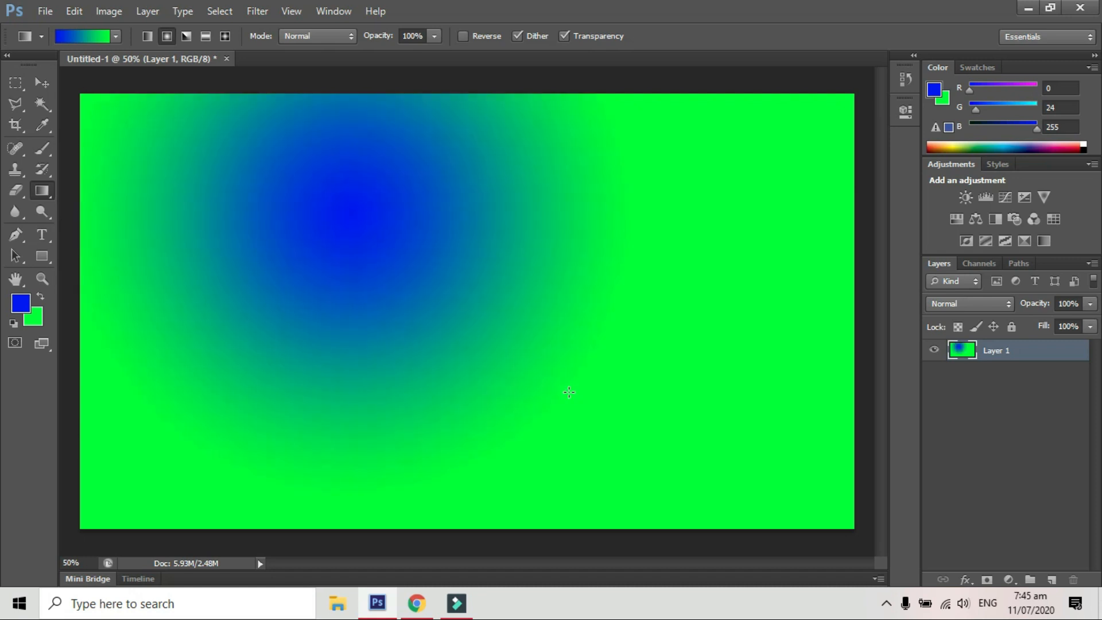
Redraw the blue-to-green radial gradient at various sizes and positions, ending with a medium-sized one near the canvas's left edge
drag(209, 155, 666, 441)
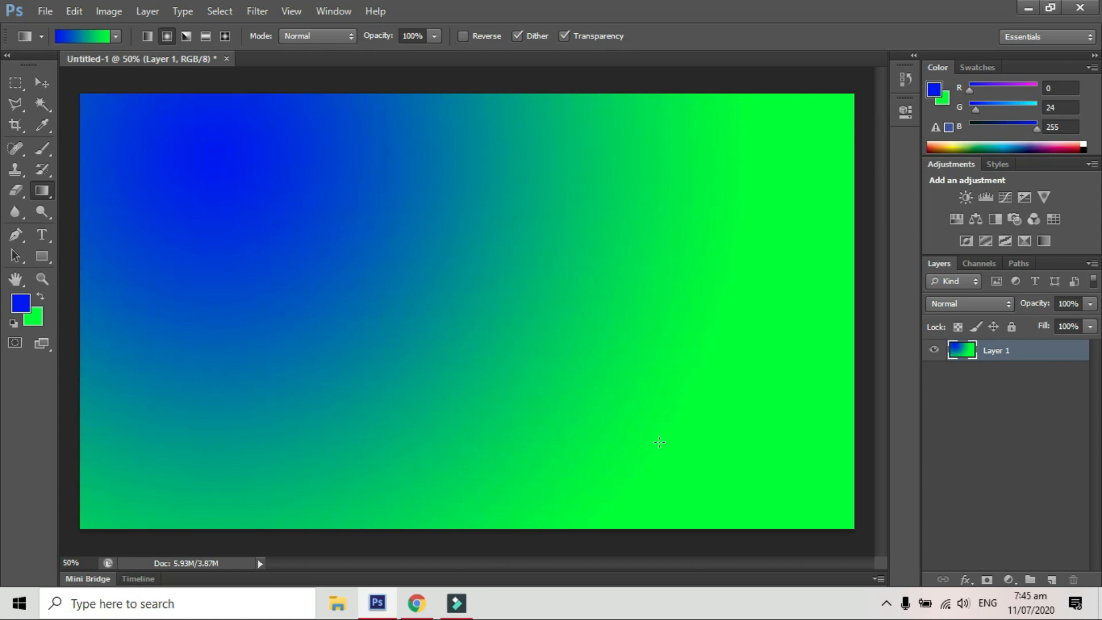
drag(571, 369, 459, 316)
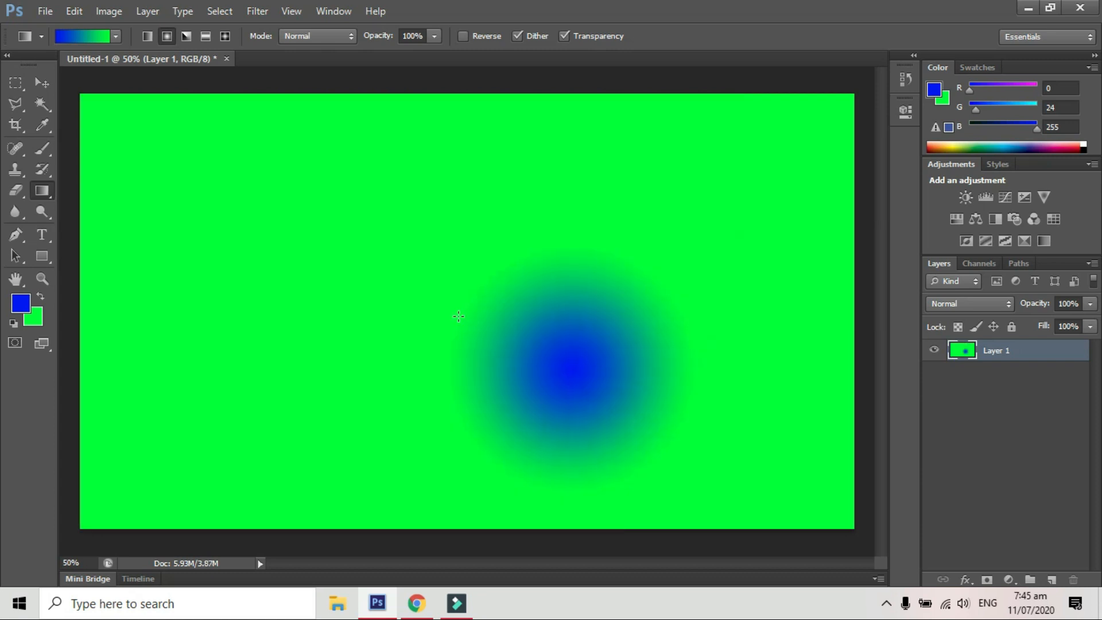
drag(360, 212, 450, 289)
drag(610, 317, 610, 317)
drag(104, 255, 168, 313)
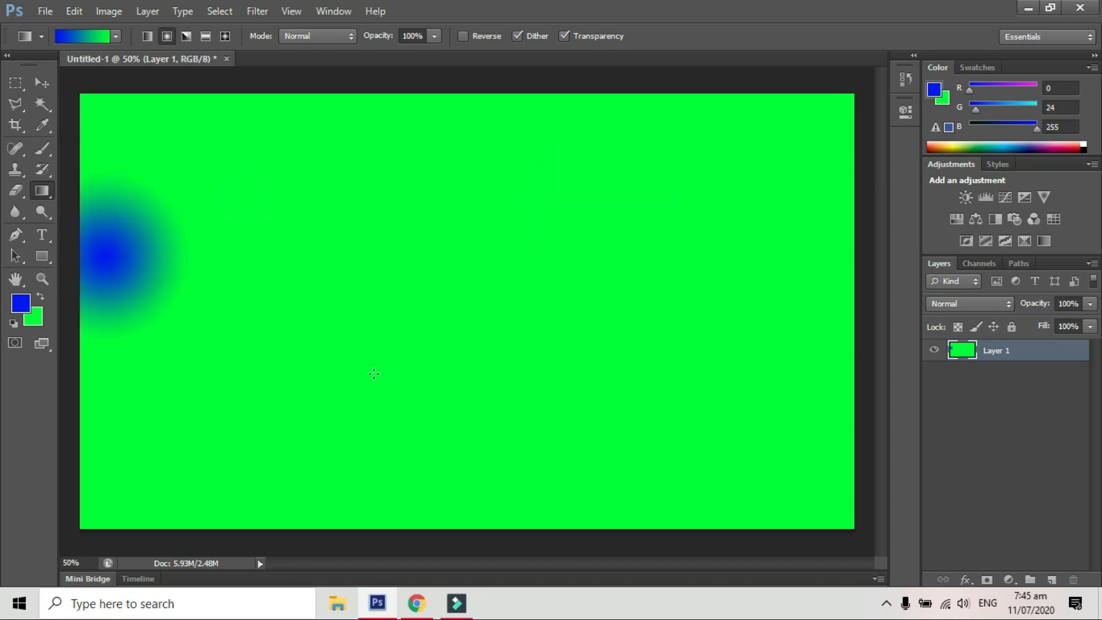
drag(247, 195, 315, 201)
drag(622, 368, 543, 320)
drag(671, 233, 710, 283)
drag(180, 316, 260, 377)
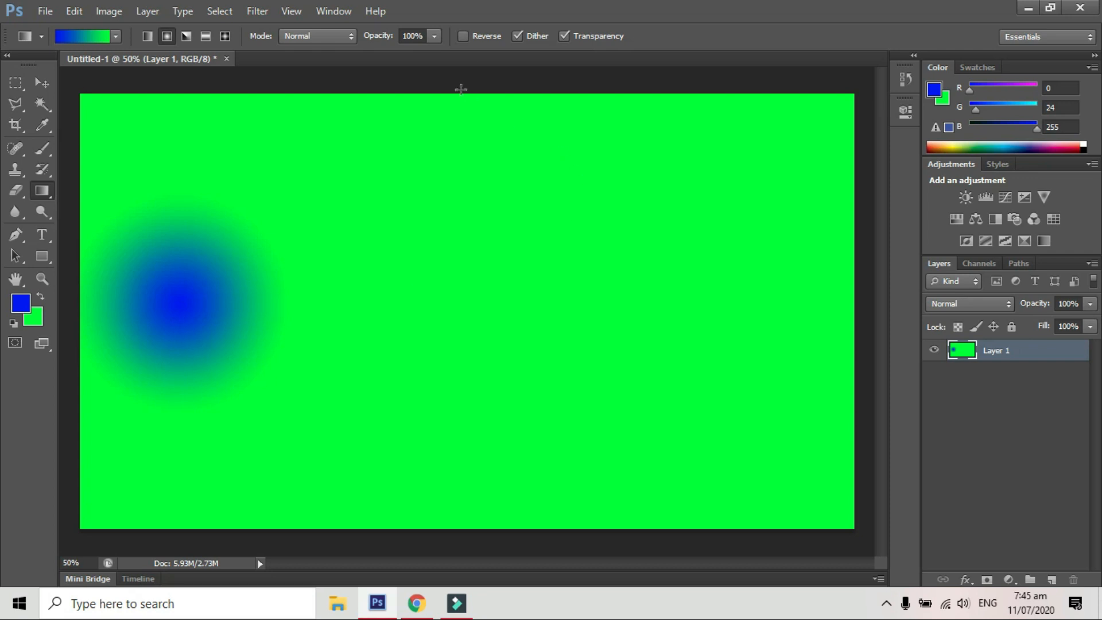
Draw several green-centred radial gradients with Reverse enabled, and redraw a blue-centred one left of the canvas centre with Reverse disabled
click(463, 36)
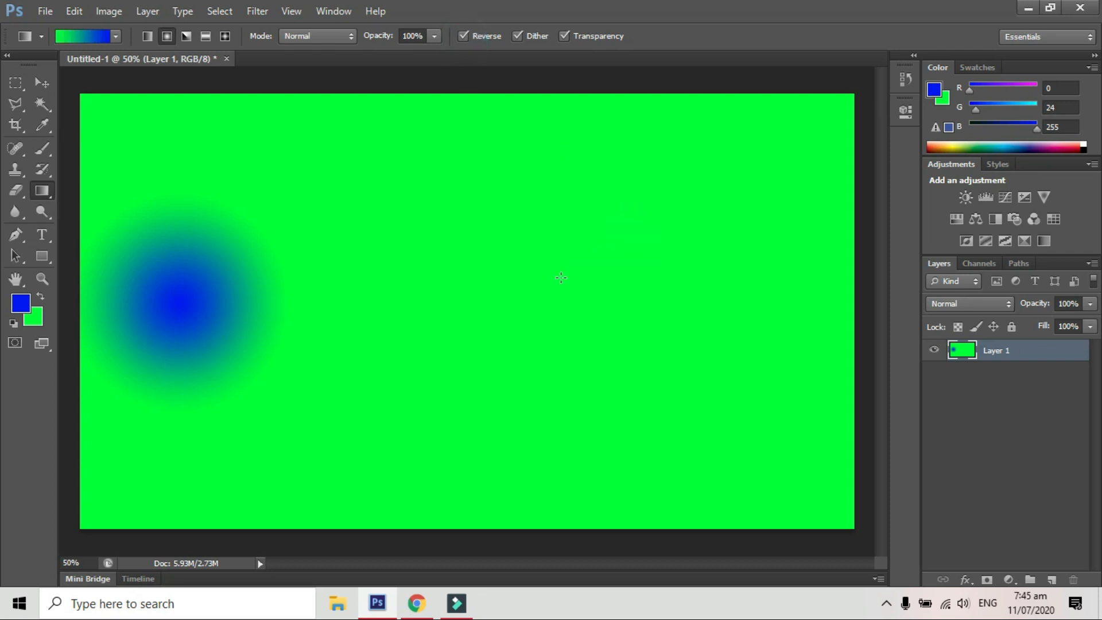
drag(631, 224, 559, 280)
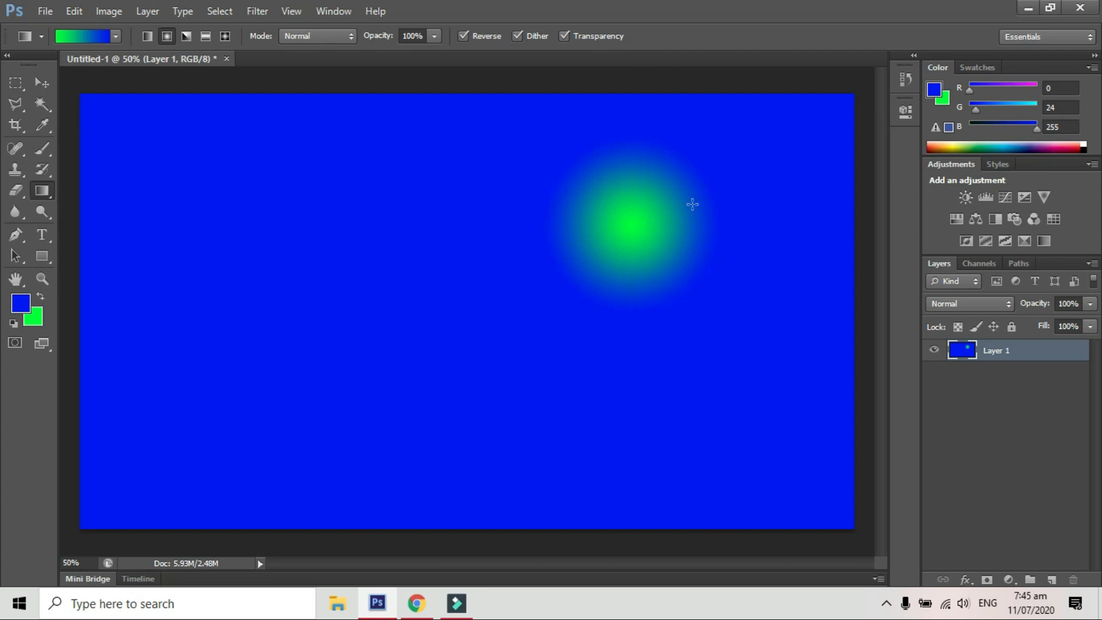
drag(266, 233, 307, 275)
drag(706, 190, 625, 281)
drag(295, 172, 339, 236)
drag(233, 253, 320, 292)
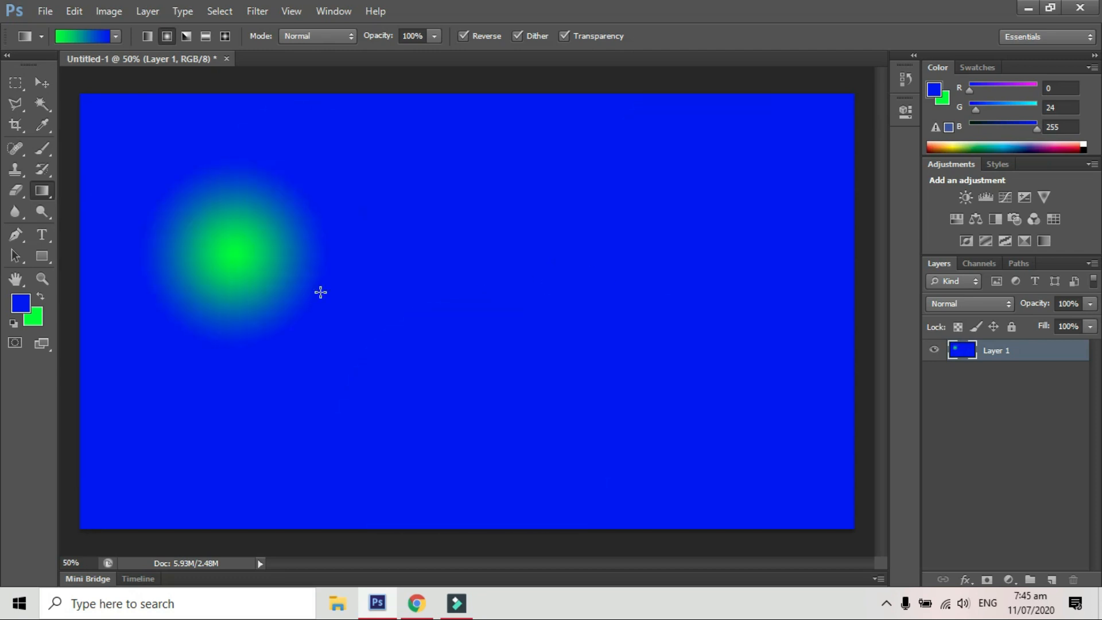
click(463, 36)
drag(360, 239, 457, 309)
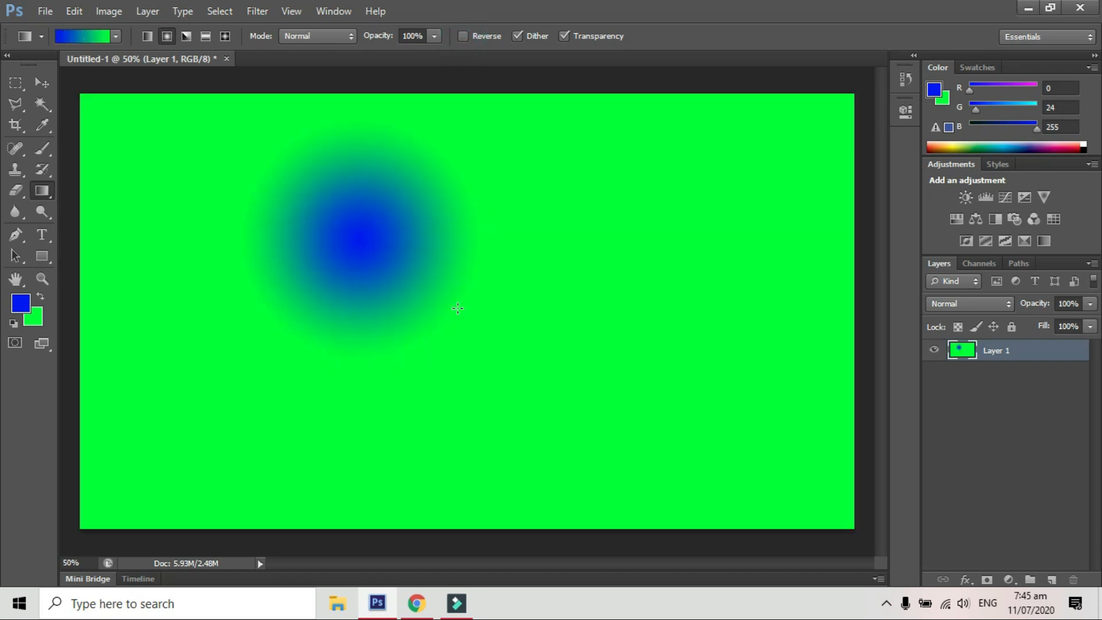
Set the foreground colour to black and the background colour to red (ff0012)
click(23, 304)
drag(500, 398, 402, 460)
click(768, 244)
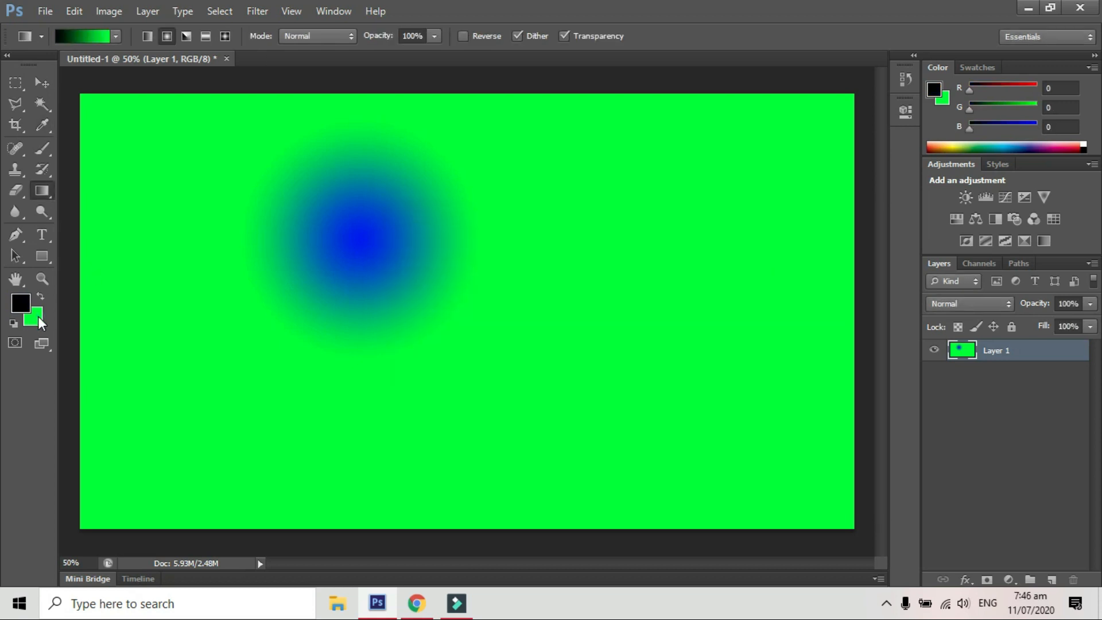
click(39, 318)
click(630, 257)
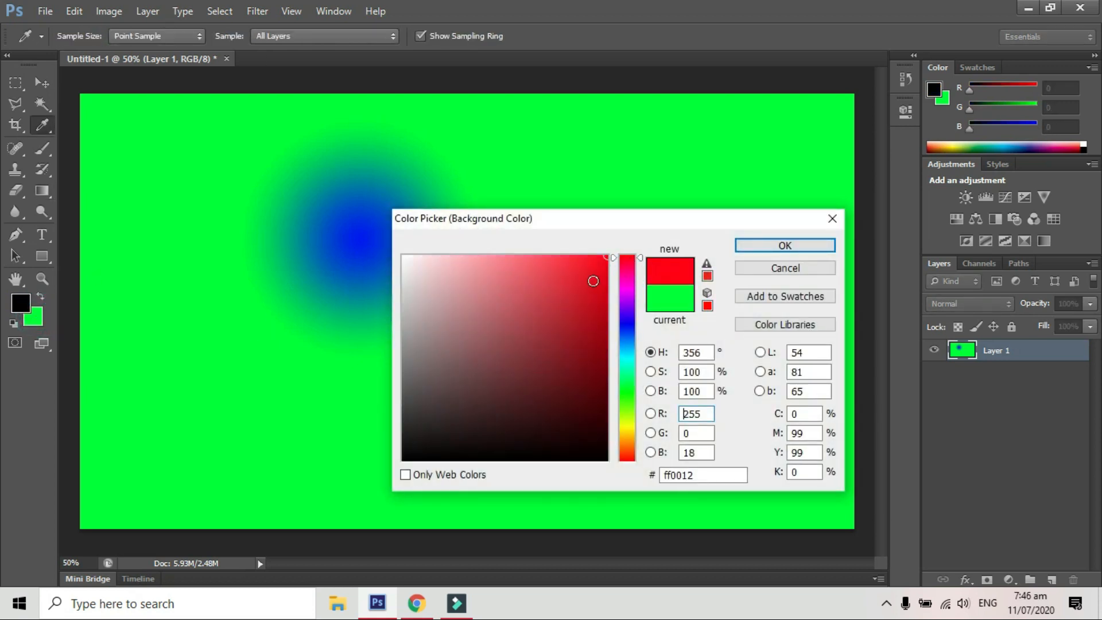
click(809, 246)
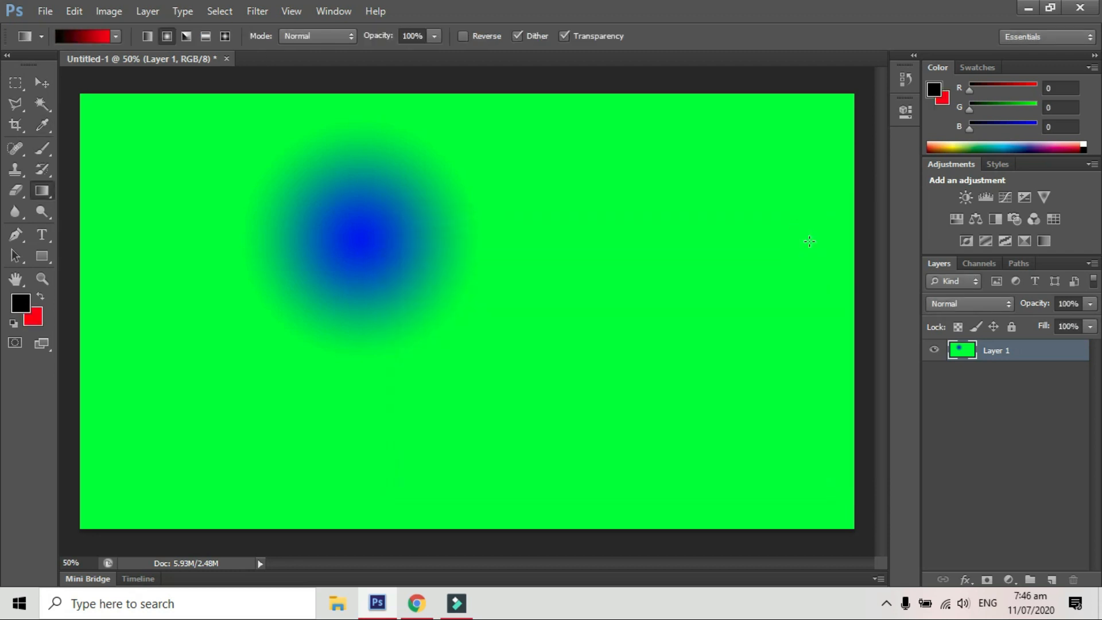
Use the Angle Gradient style to draw black-to-red gradients horizontally, diagonally, and finally straight down from the canvas's top centre
click(186, 36)
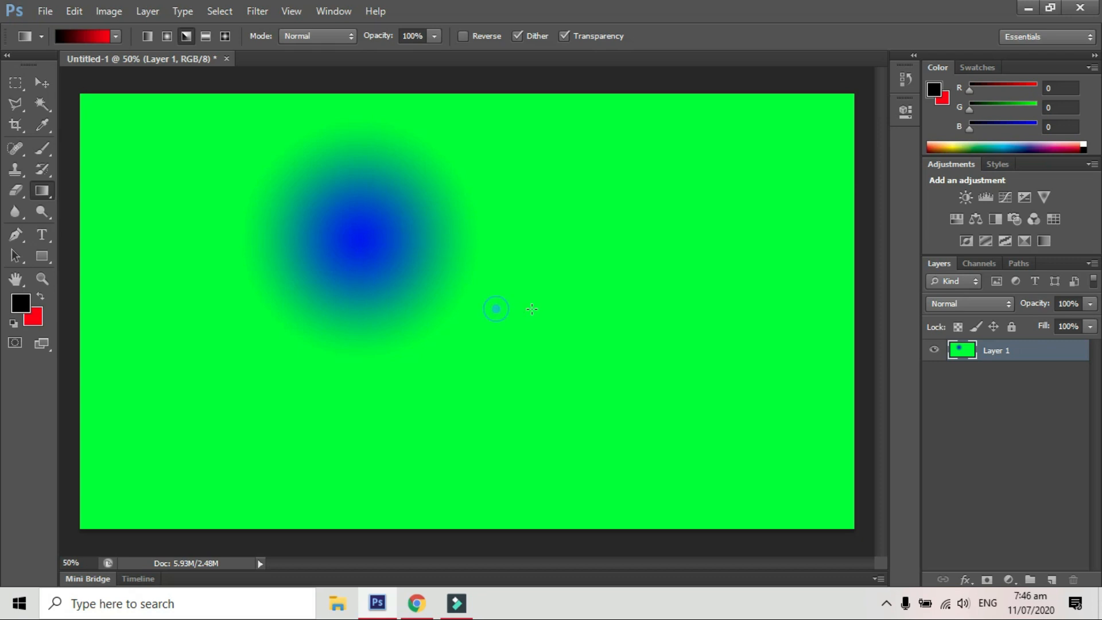
drag(701, 308, 803, 305)
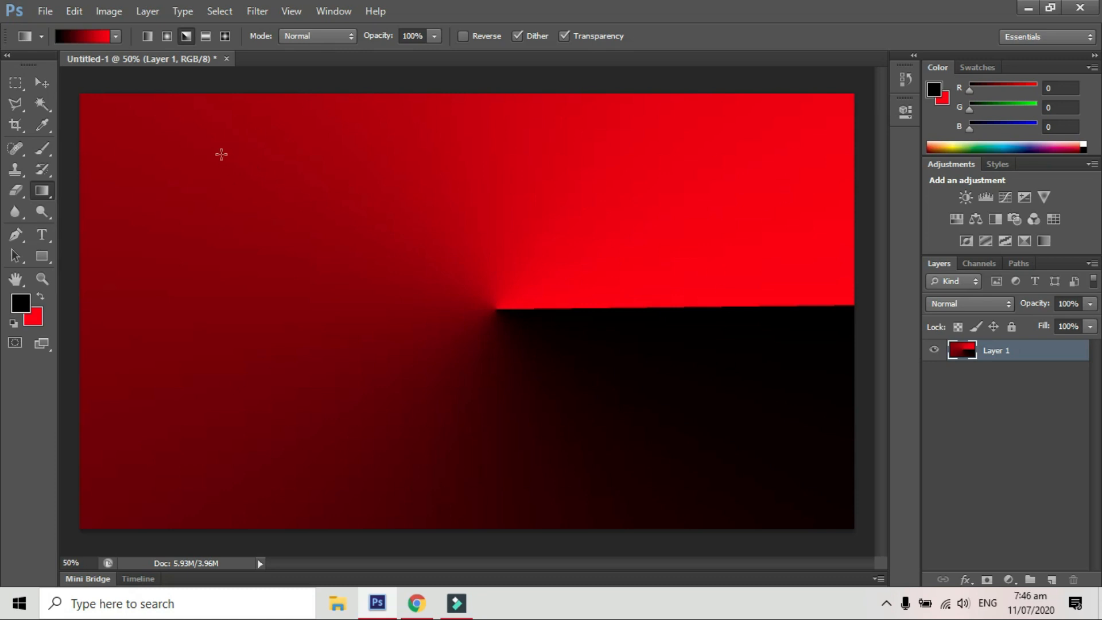
drag(117, 129, 264, 241)
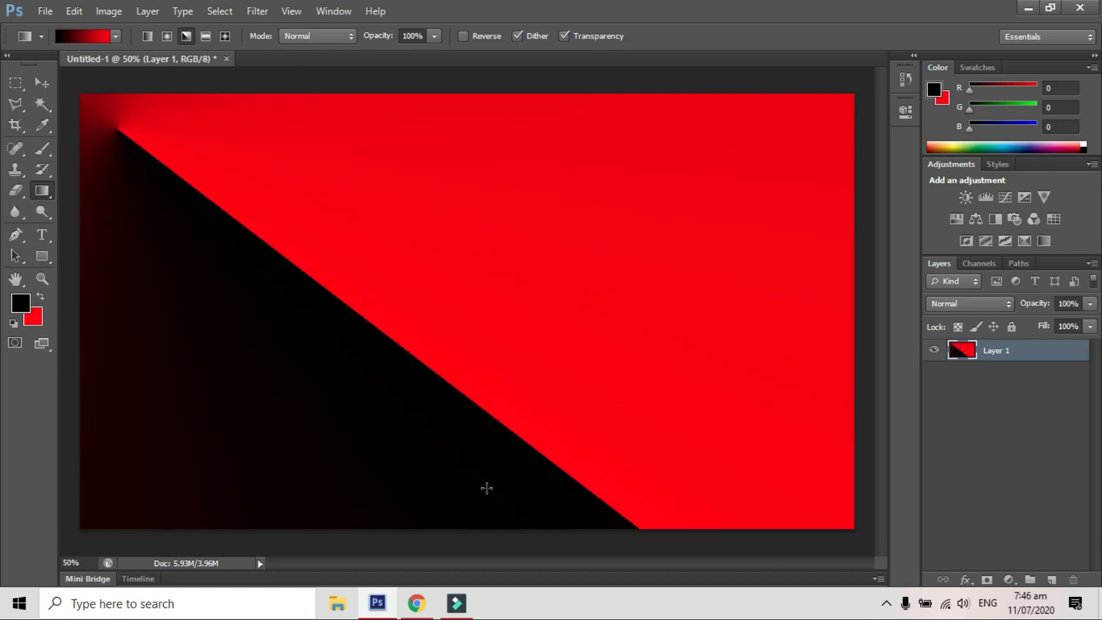
drag(435, 124, 435, 321)
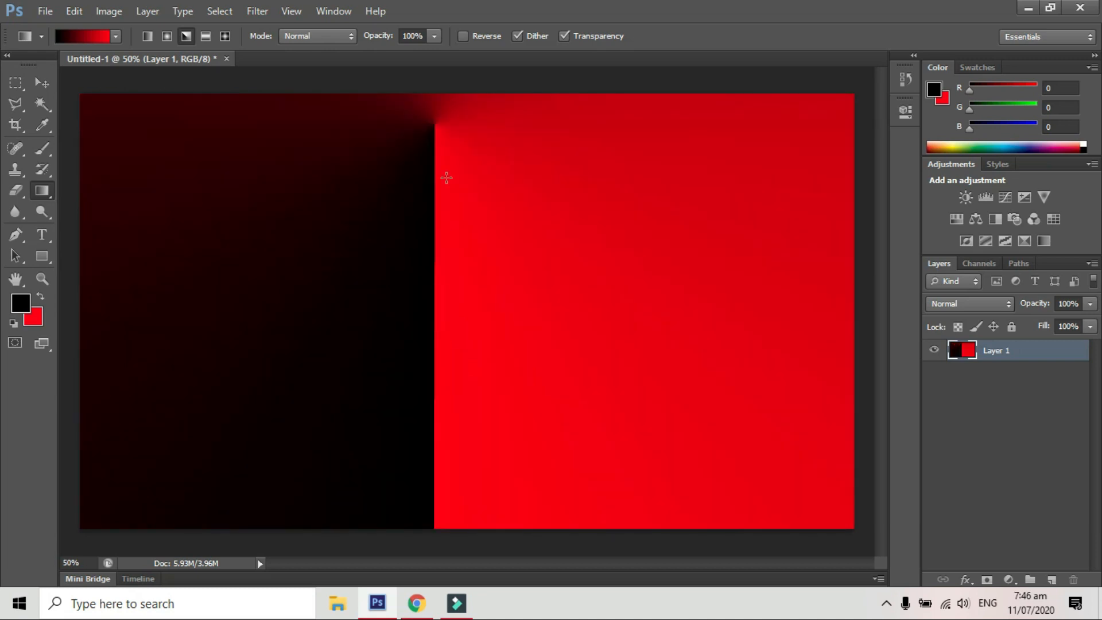
drag(435, 72, 434, 279)
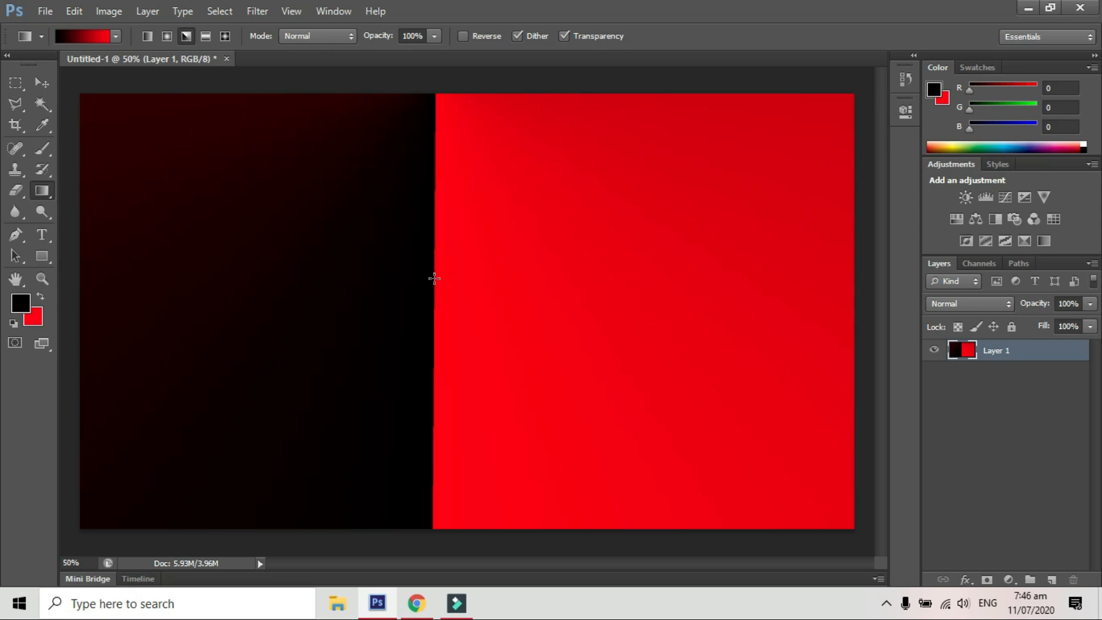
Use the Reflected Gradient style to draw black-to-red gradients in different directions, ending with a diagonal one running down to the right
click(205, 36)
drag(172, 303, 594, 302)
drag(315, 197, 615, 411)
drag(411, 192, 376, 185)
drag(627, 194, 296, 385)
drag(224, 180, 444, 354)
drag(669, 208, 295, 462)
drag(245, 227, 402, 429)
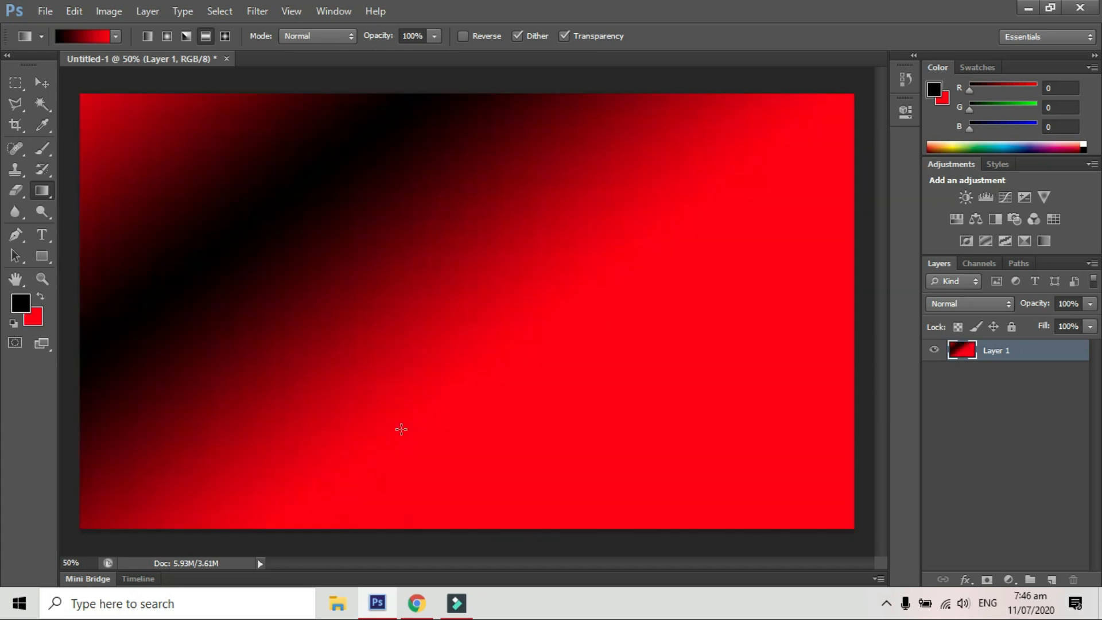
Use the Diamond Gradient style to draw black-to-red diamonds at various positions and sizes, ending with a large one right of centre
click(225, 36)
drag(434, 261, 517, 360)
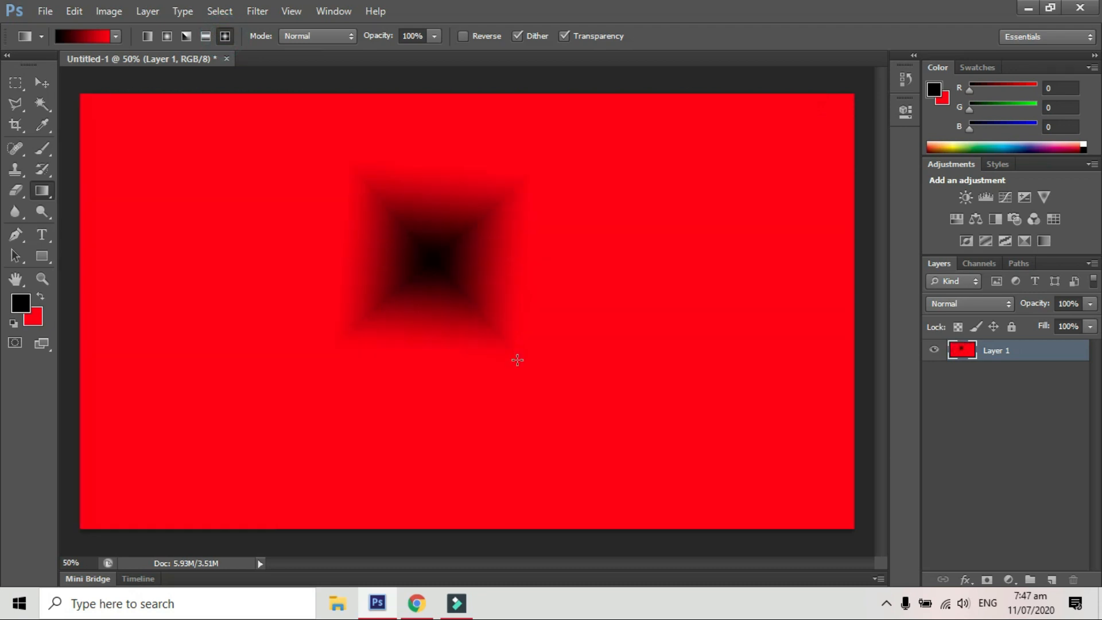
drag(233, 241, 298, 315)
drag(551, 236, 498, 404)
drag(758, 216, 744, 351)
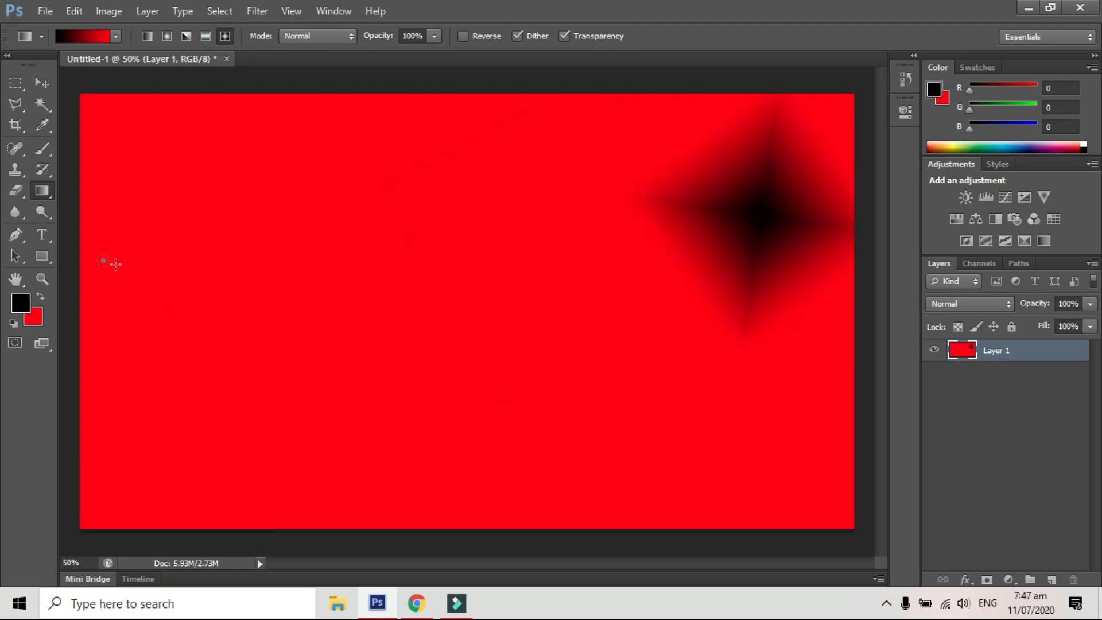
drag(110, 233, 229, 355)
drag(373, 465, 442, 304)
drag(656, 266, 456, 310)
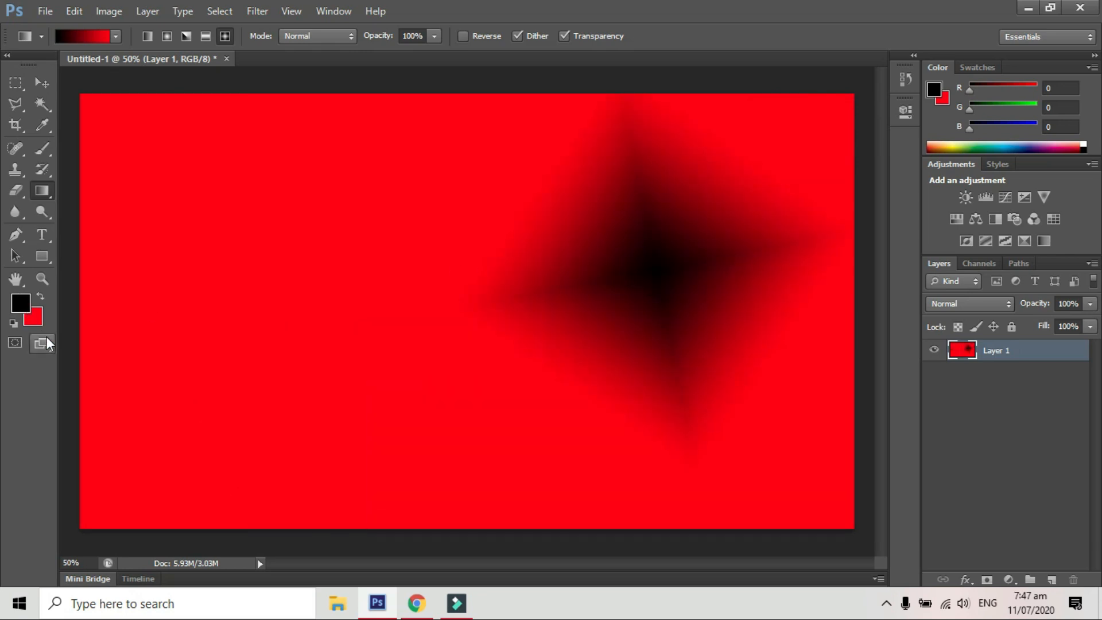
Set the colours to blue (0018ff) and lime green (96ff00), and draw diamond gradients in the upper left and finally right of centre
click(20, 303)
drag(522, 386, 610, 248)
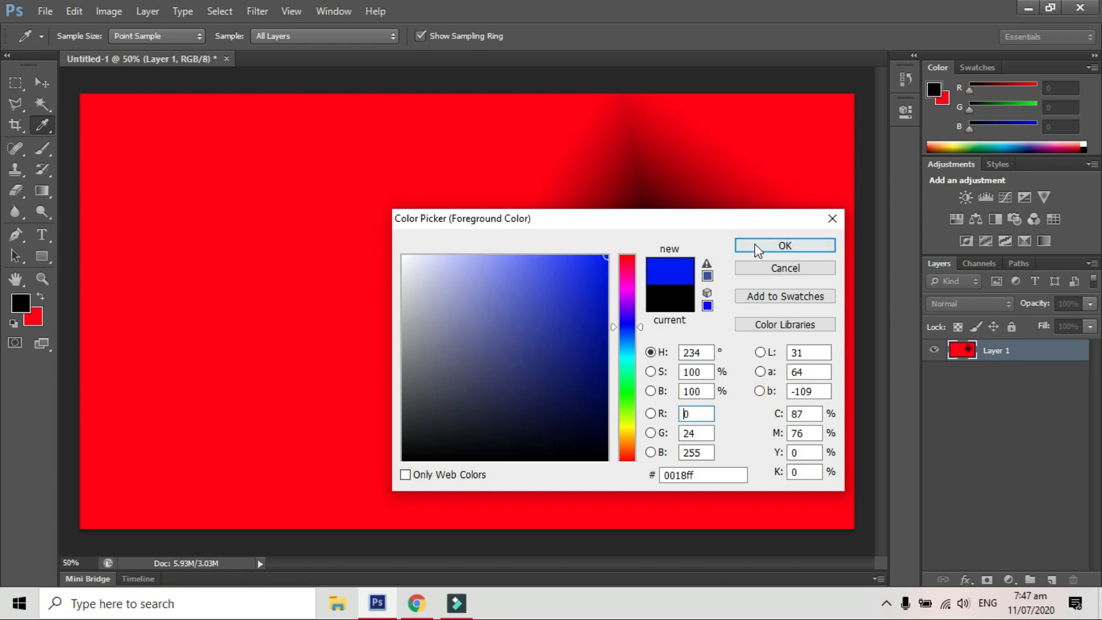
click(776, 246)
click(34, 317)
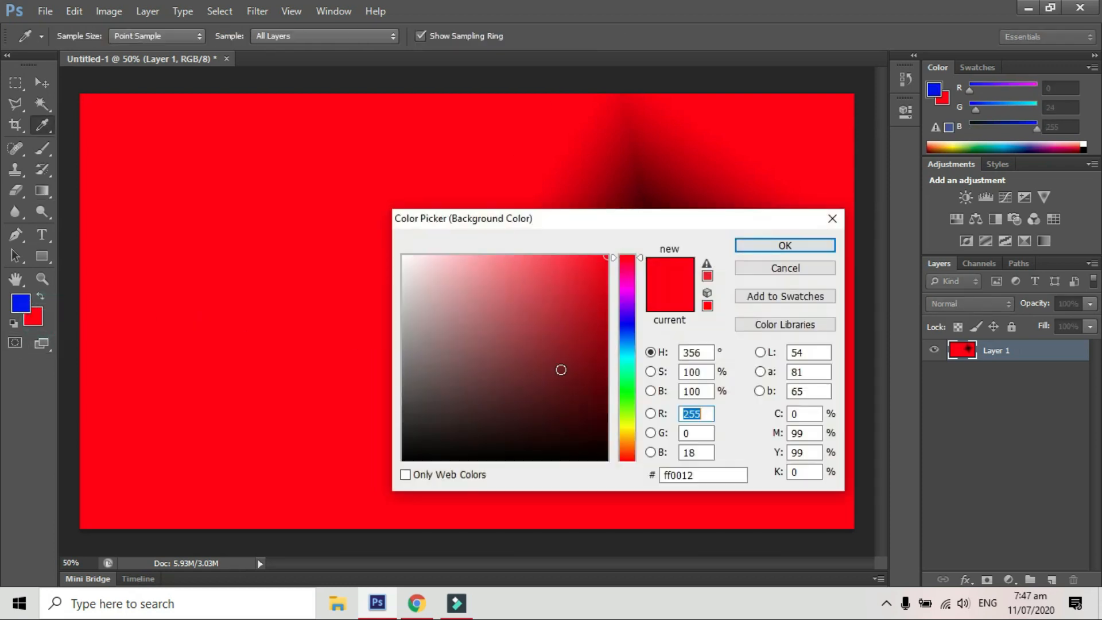
drag(630, 356, 628, 411)
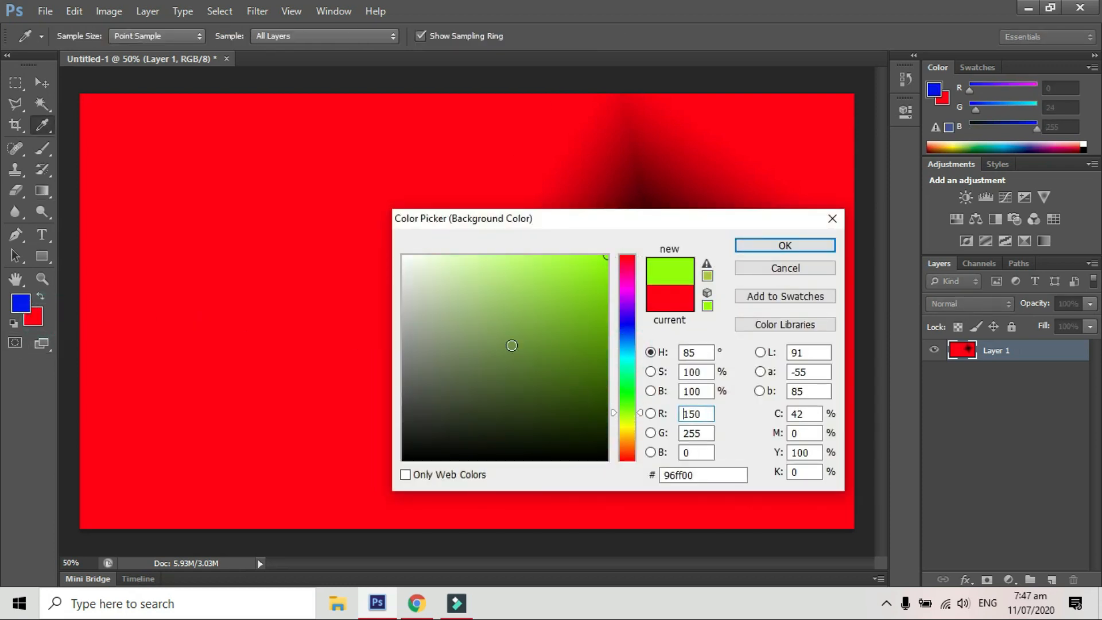
click(740, 246)
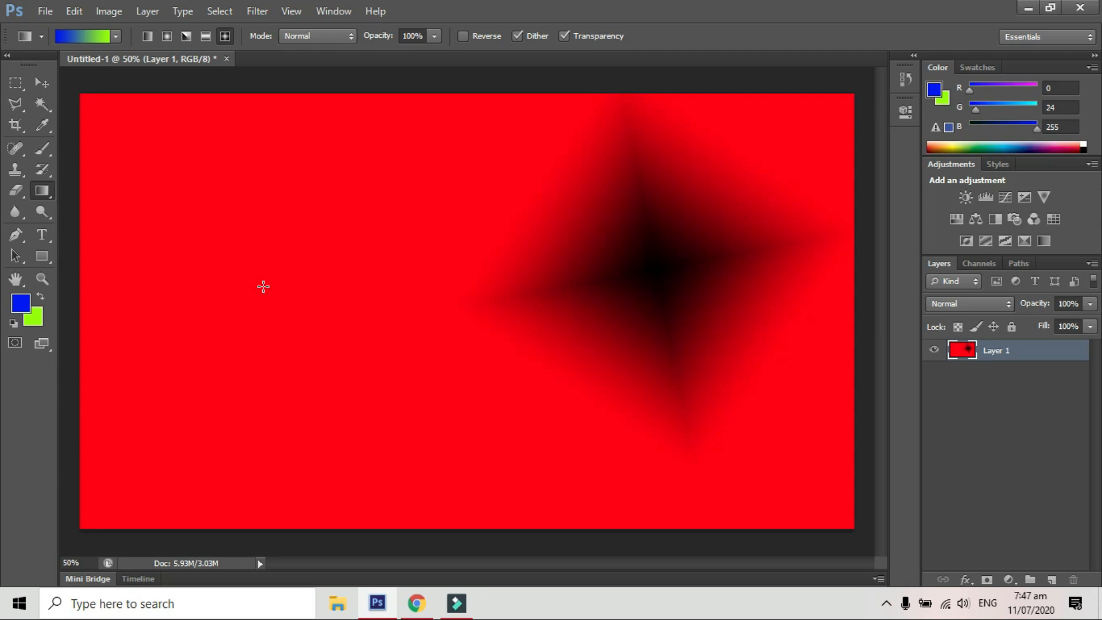
drag(143, 162, 373, 324)
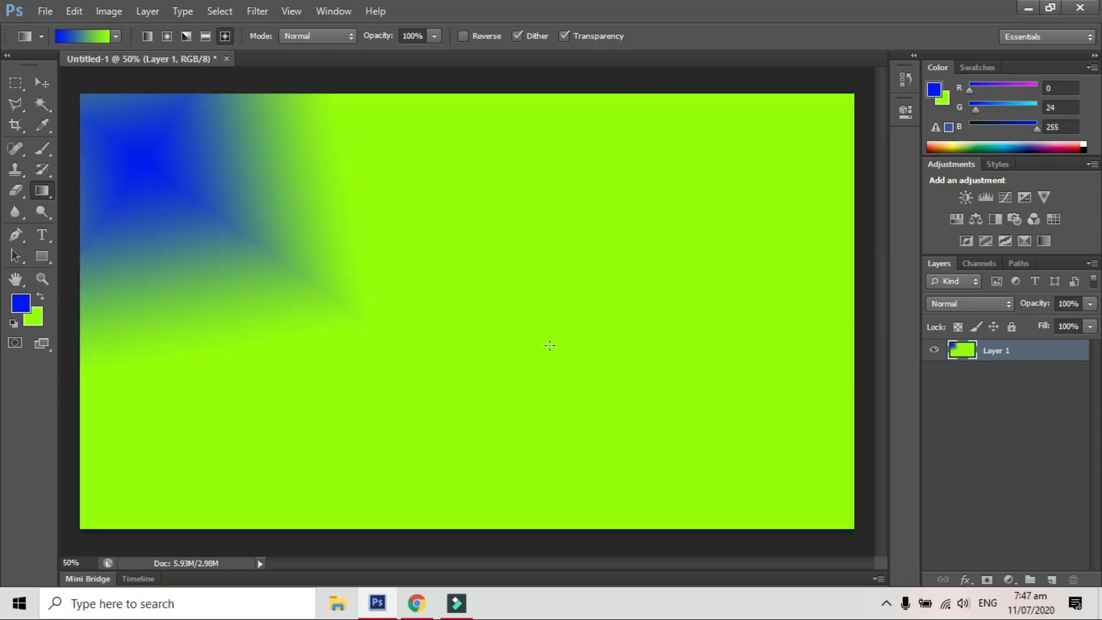
drag(549, 345, 339, 171)
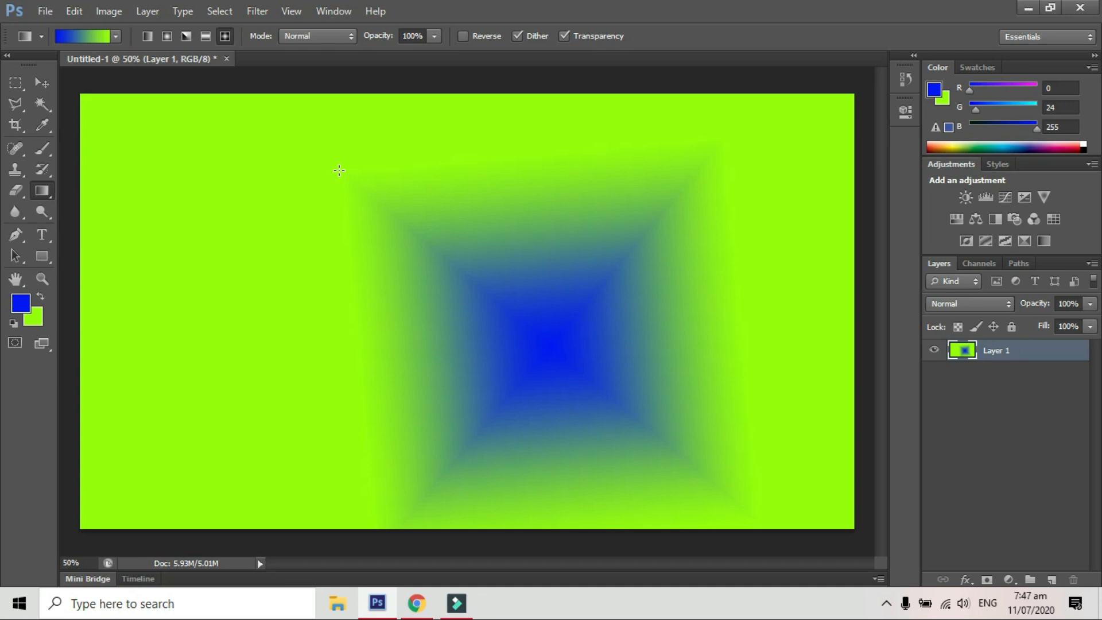
Create a new 1920 × 1080 pixel RGB document at 300 pixels/inch with a white background, and convert the background into a regular layer
click(44, 11)
click(55, 24)
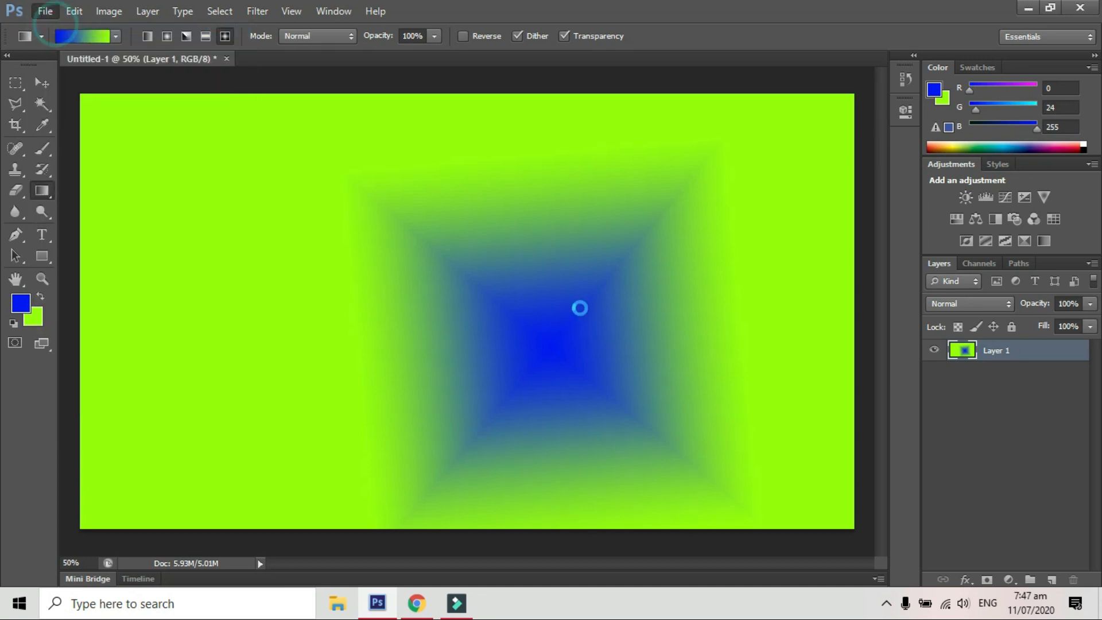
mouse_move(438, 204)
mouse_down()
mouse_move(575, 160)
mouse_move(458, 202)
mouse_up()
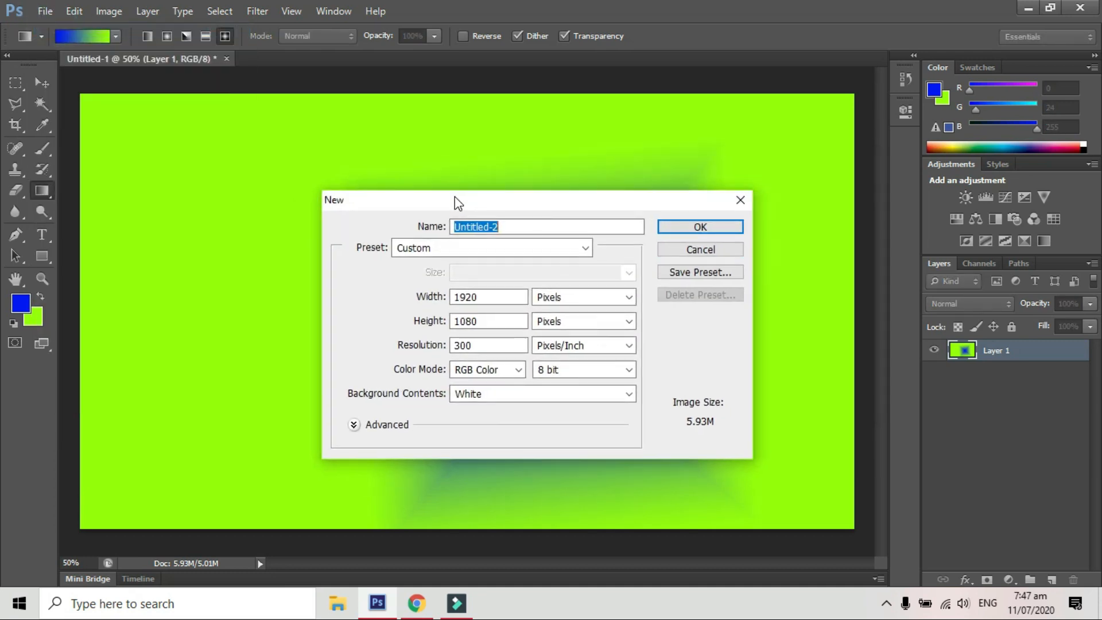
click(701, 229)
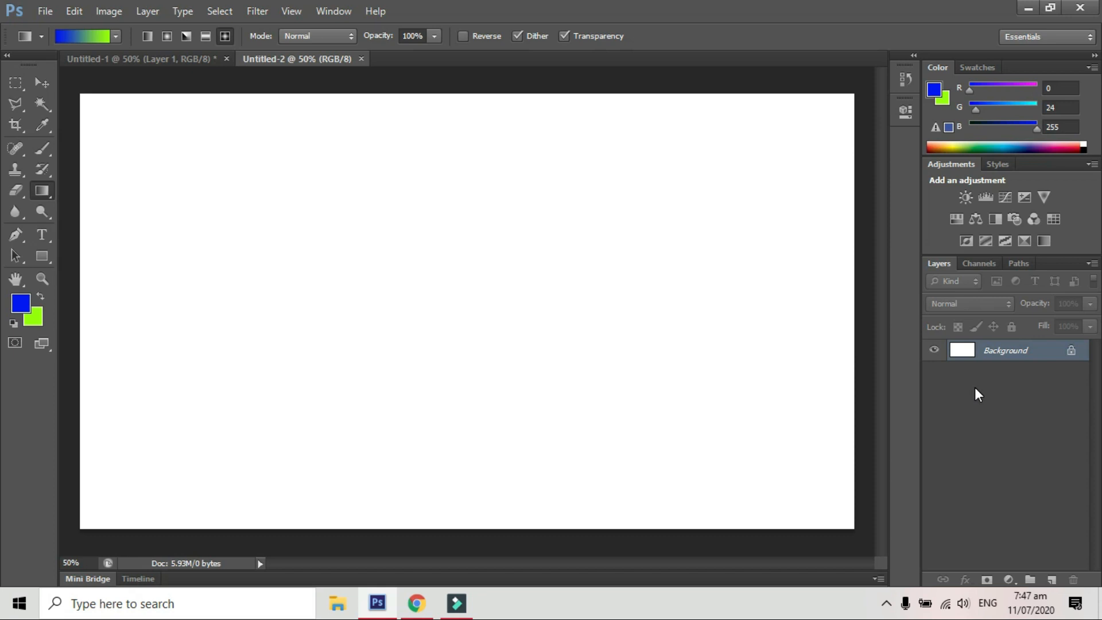
double_click(998, 351)
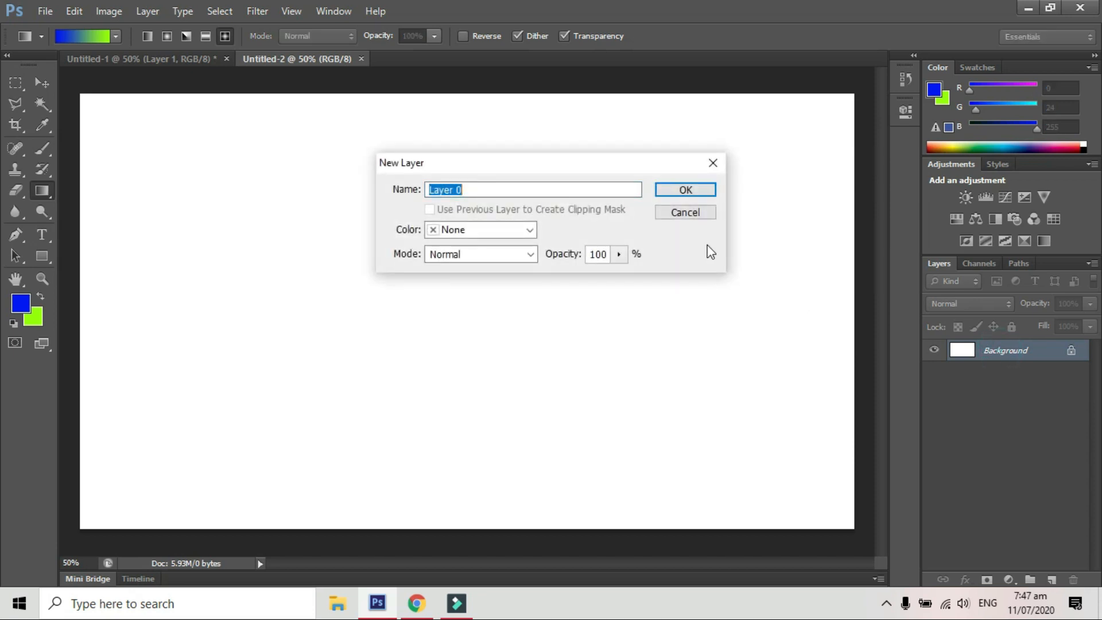
click(701, 194)
Select a thin frame around the canvas edges, using a rectangular marquee drawn just inside them
click(19, 84)
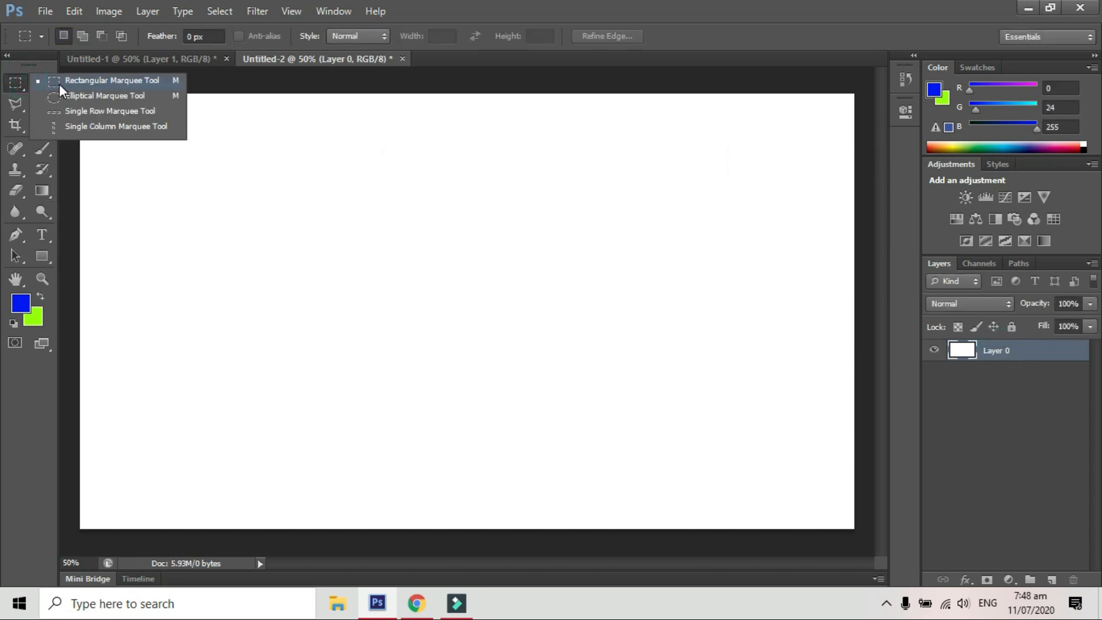
click(74, 78)
drag(89, 103, 846, 523)
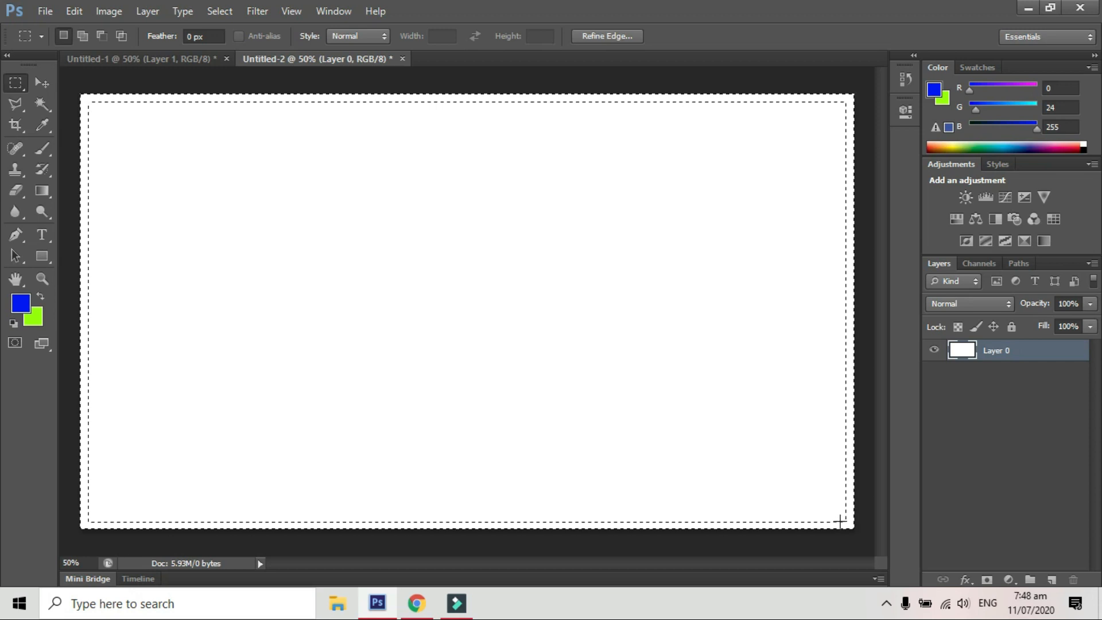
Set the foreground colour to black (000000) and the background colour to pink (ff006c)
click(21, 302)
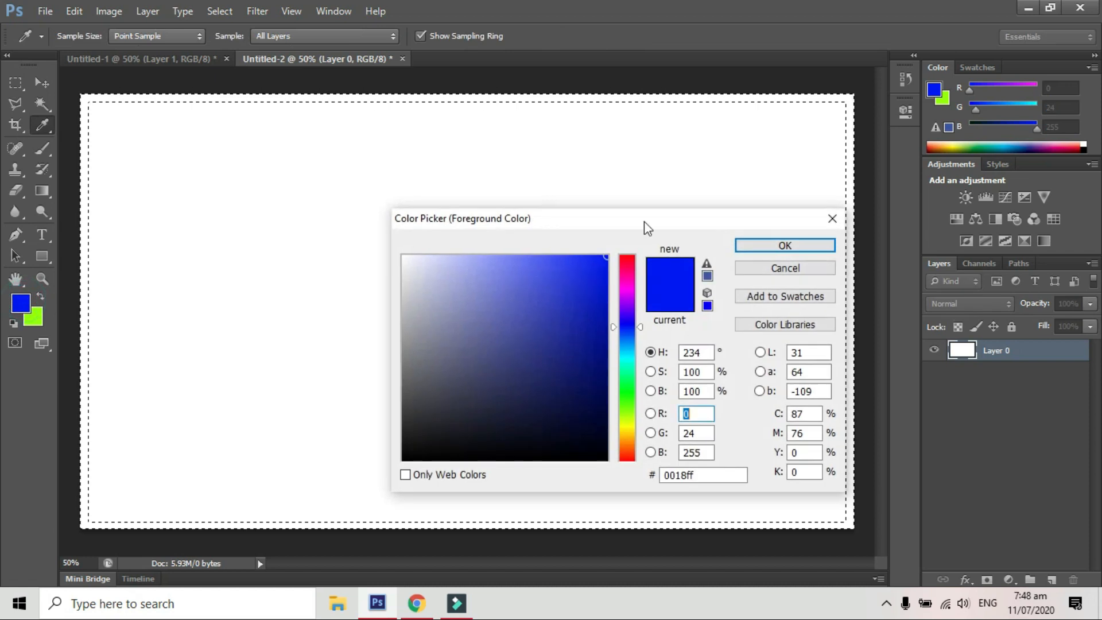
click(403, 459)
click(783, 245)
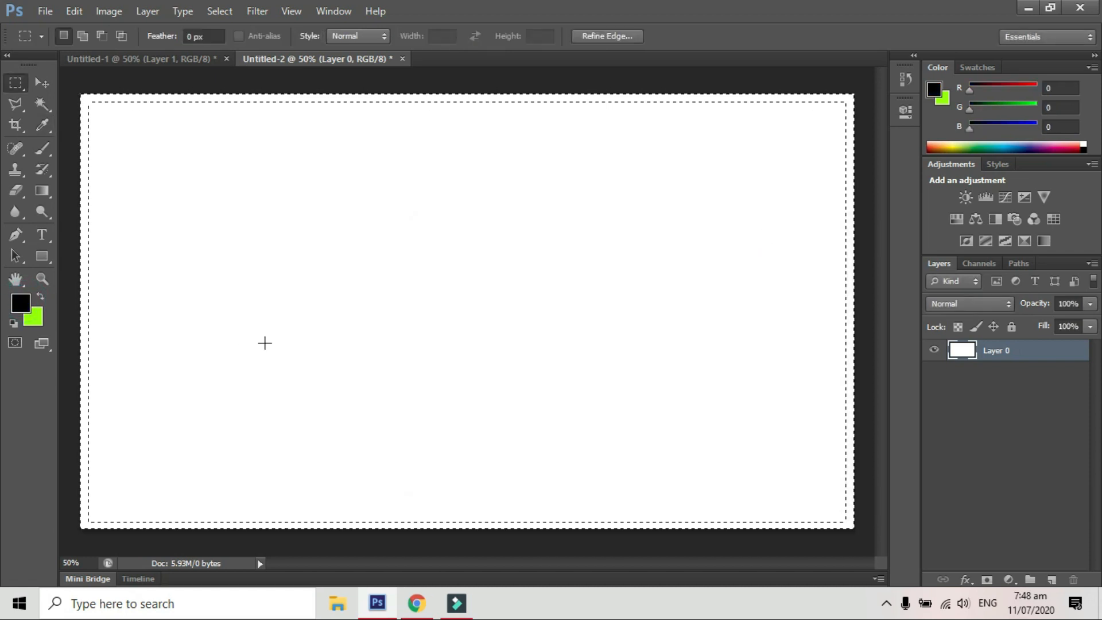
click(36, 319)
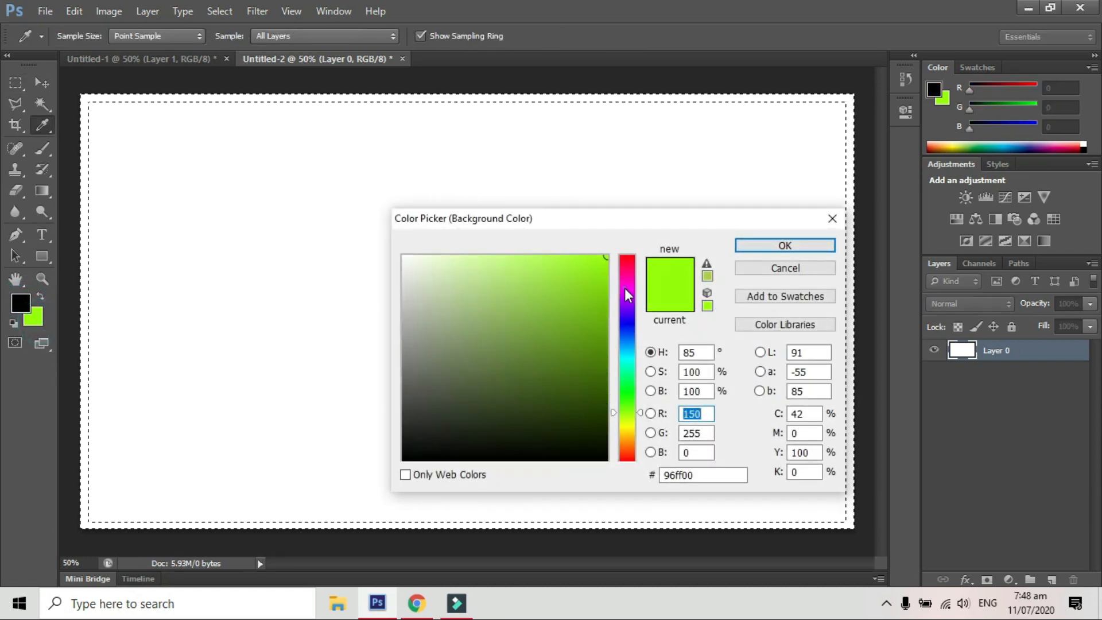
click(625, 269)
click(775, 247)
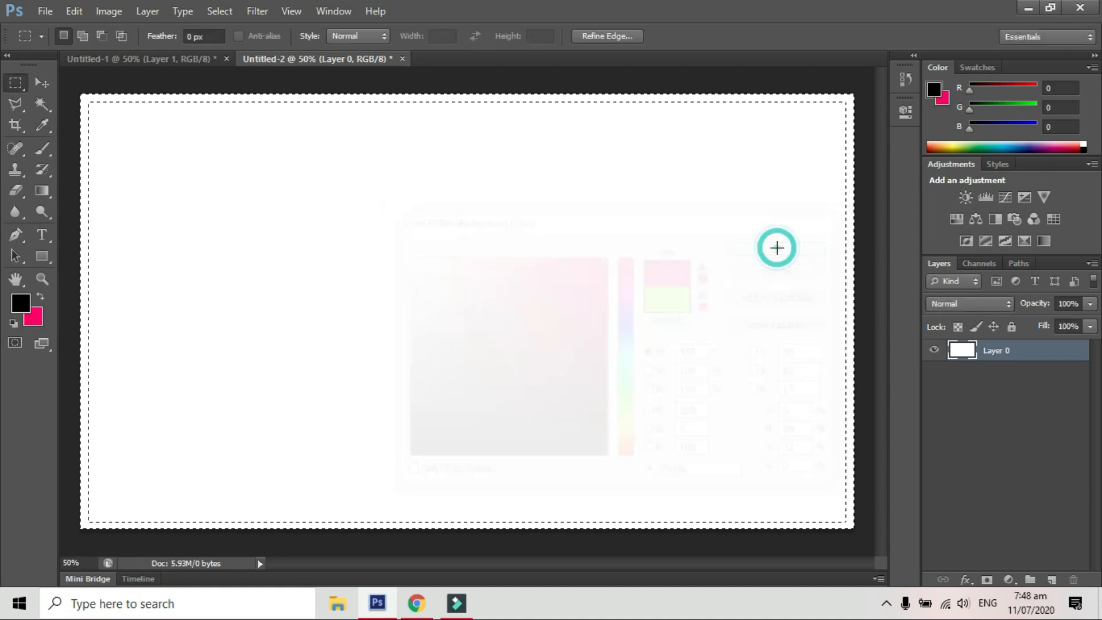
Draw black-to-pink diamond gradients across the frame selection from different edges, ending with a large one from the canvas's upper-left corner to its lower-right corner
click(43, 190)
click(77, 188)
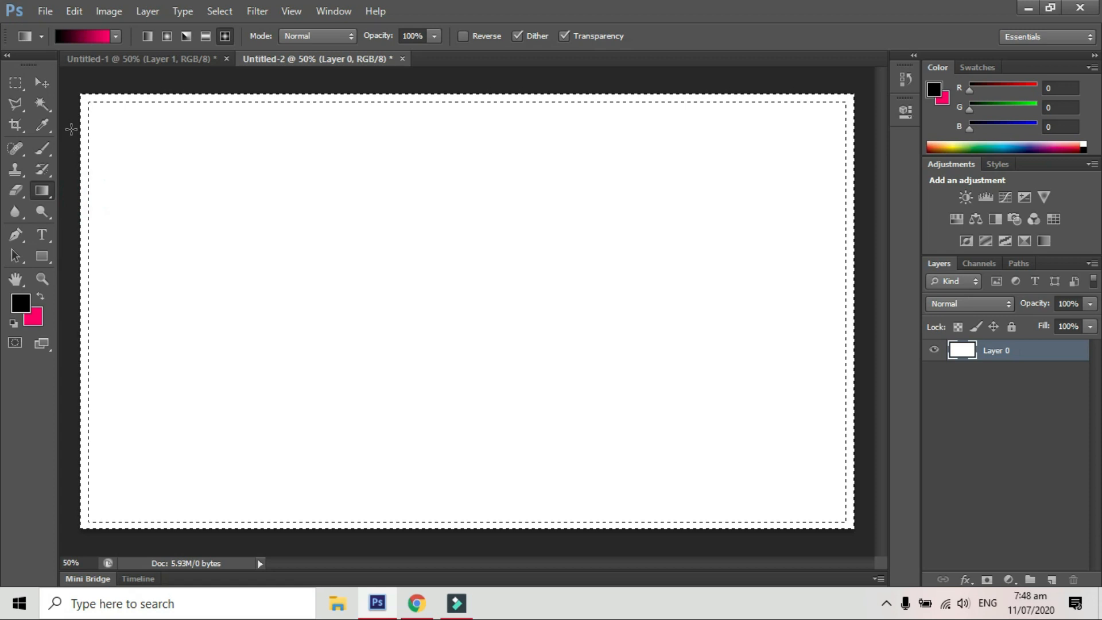
drag(70, 123, 92, 214)
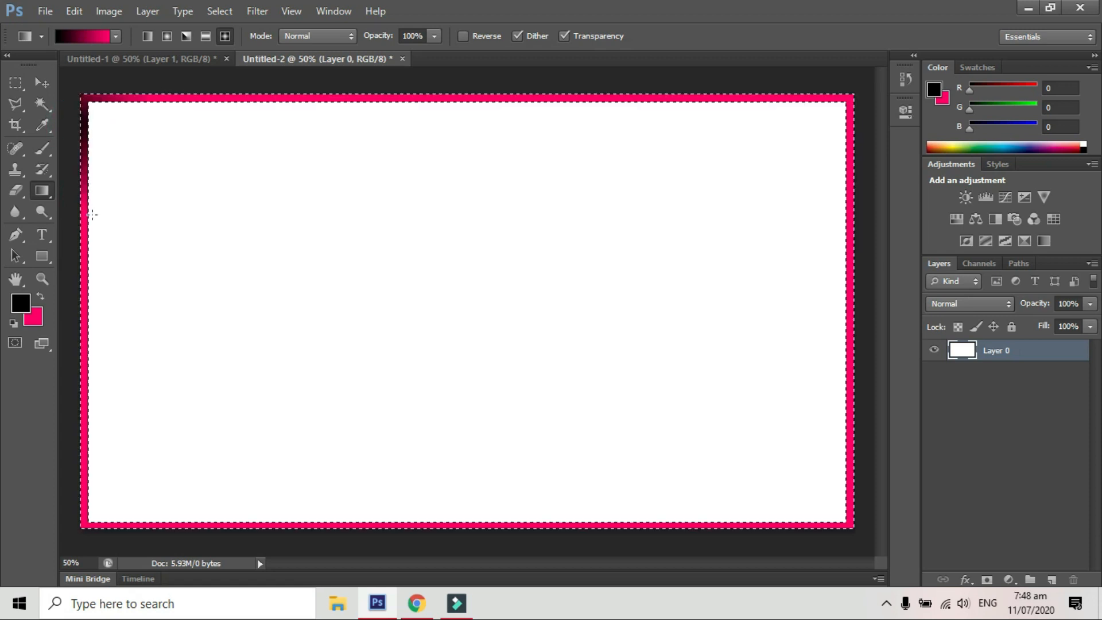
drag(660, 83, 620, 156)
drag(860, 221, 809, 293)
drag(543, 548, 459, 313)
drag(266, 74, 715, 618)
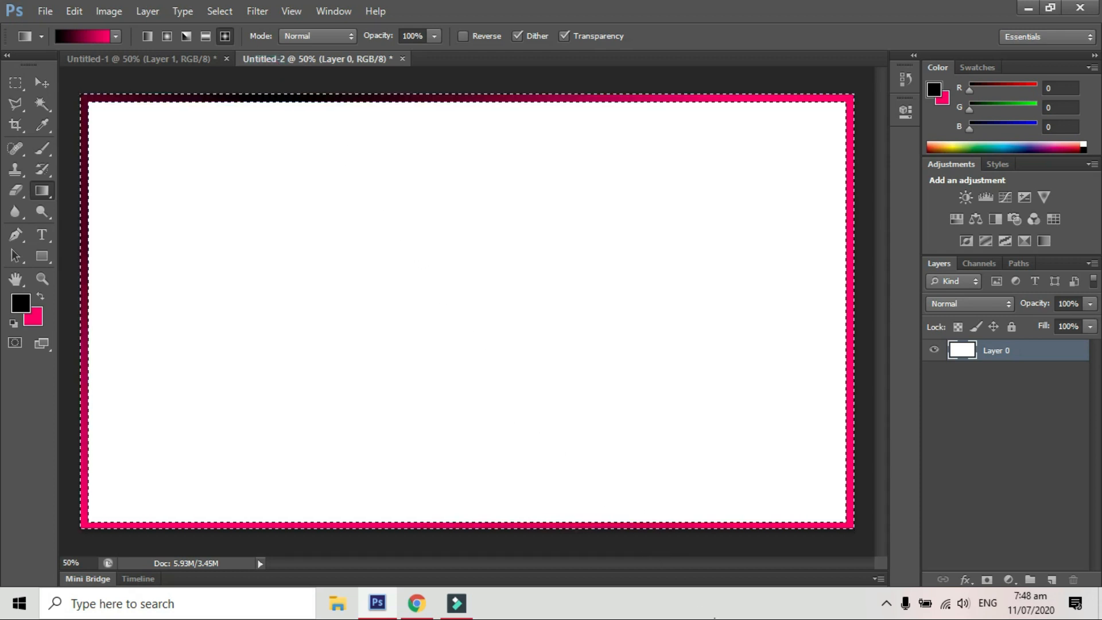
drag(62, 415, 195, 363)
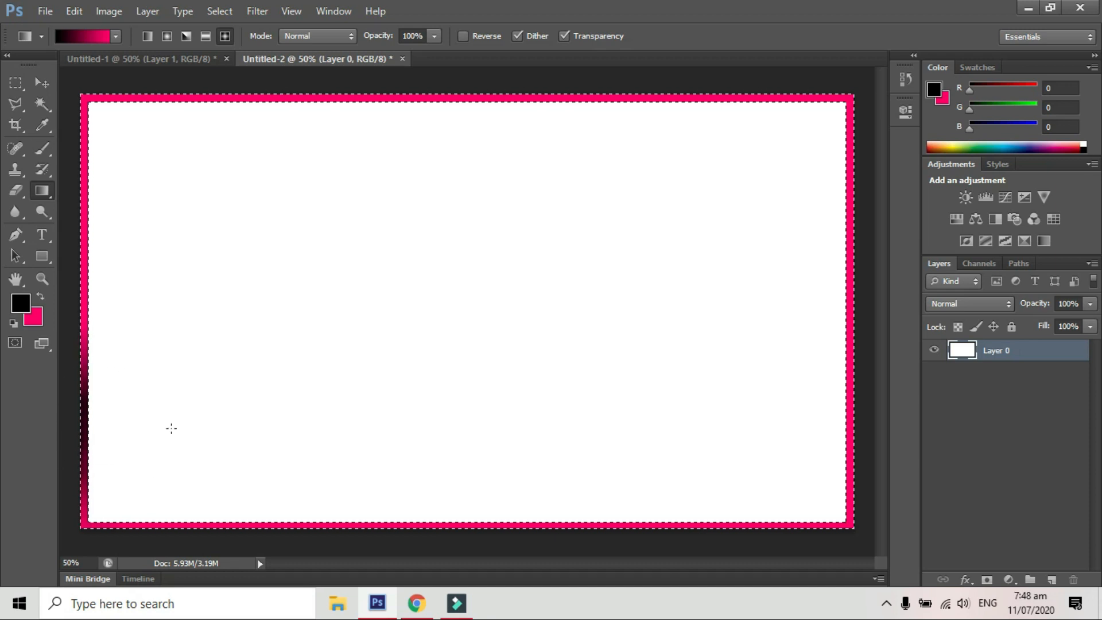
drag(96, 77, 872, 556)
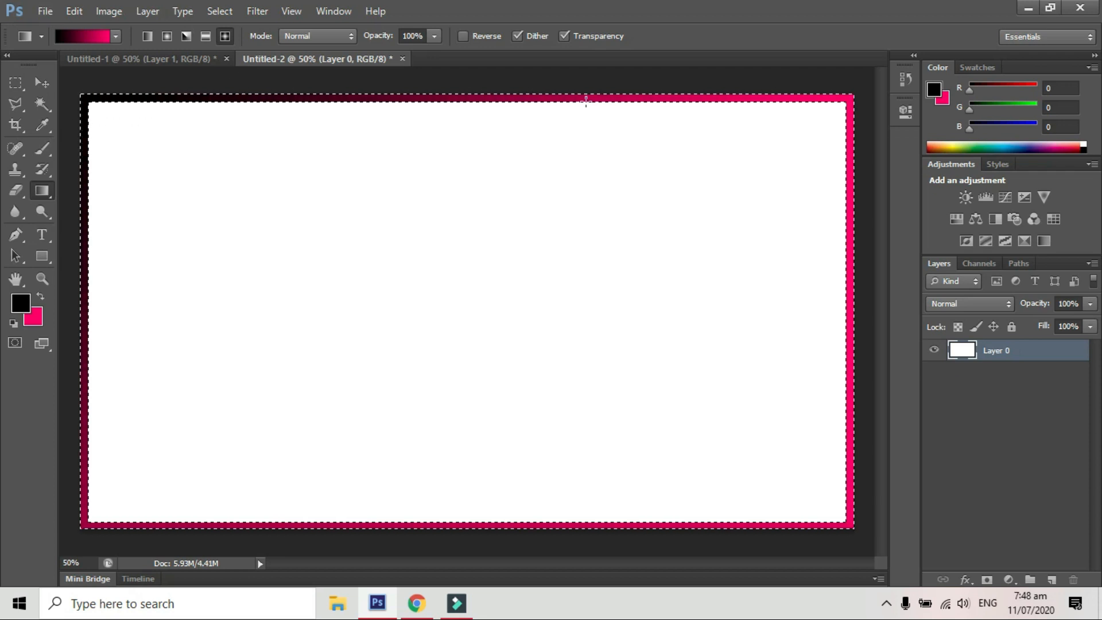
Deselect the frame, then undo back to the unfilled frame selection
key(ctrl+d)
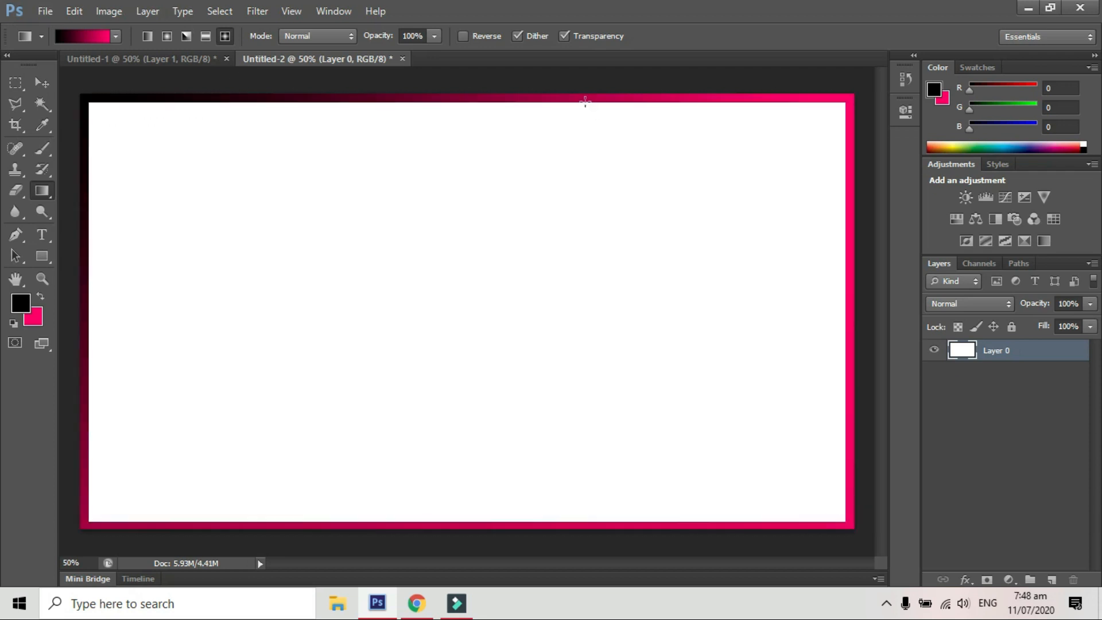
click(38, 83)
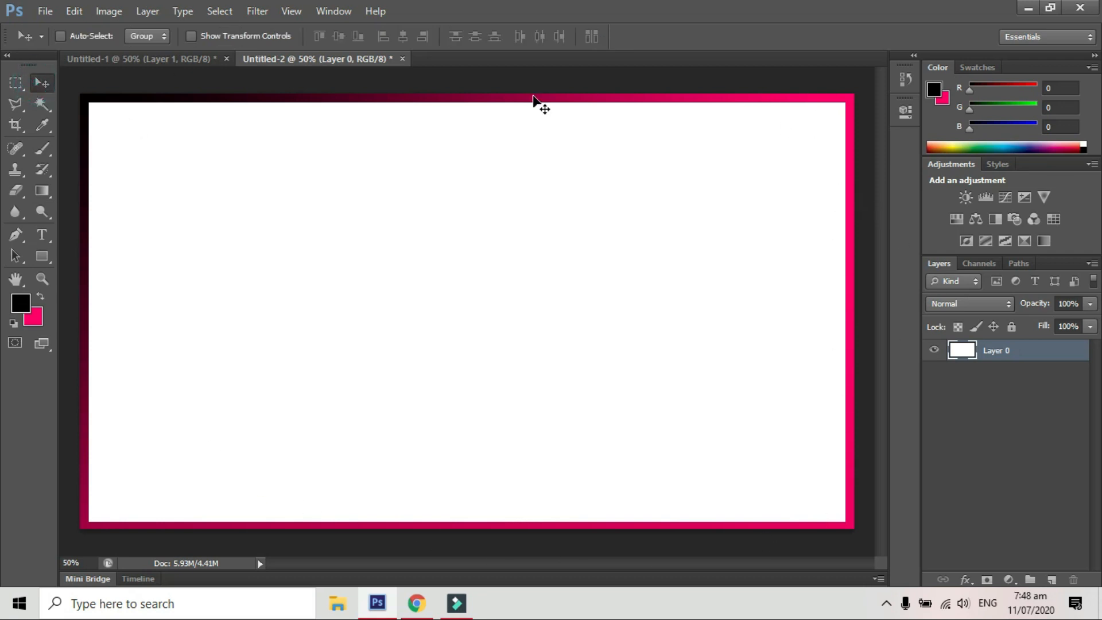
key(ctrl+alt+z)
key(ctrl+alt+z)
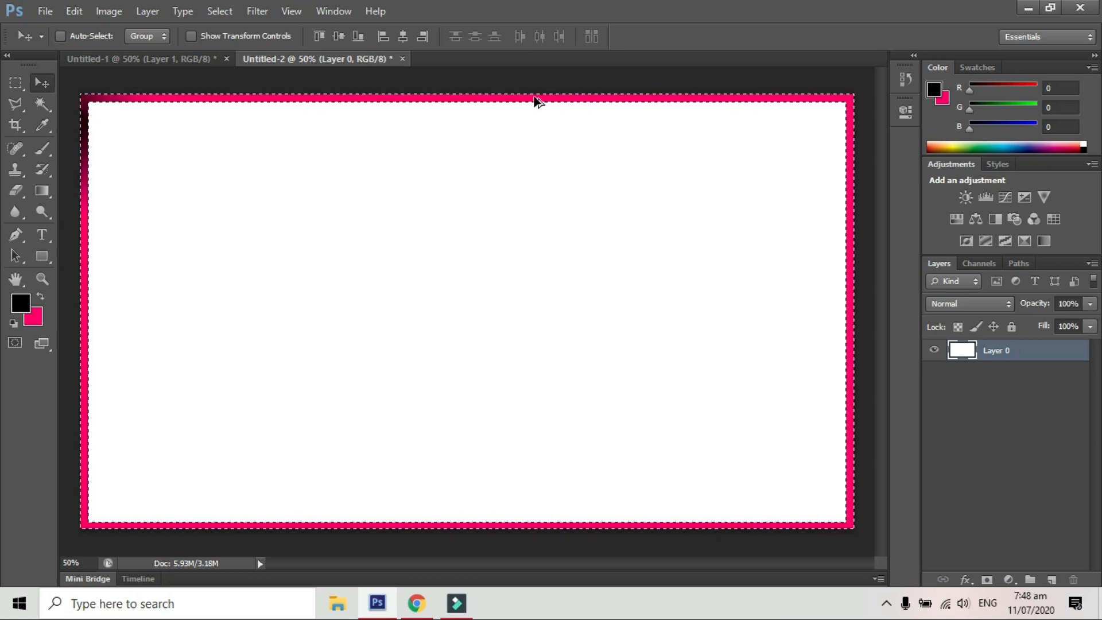
Set the foreground colour to bright green (00ff78)
click(23, 305)
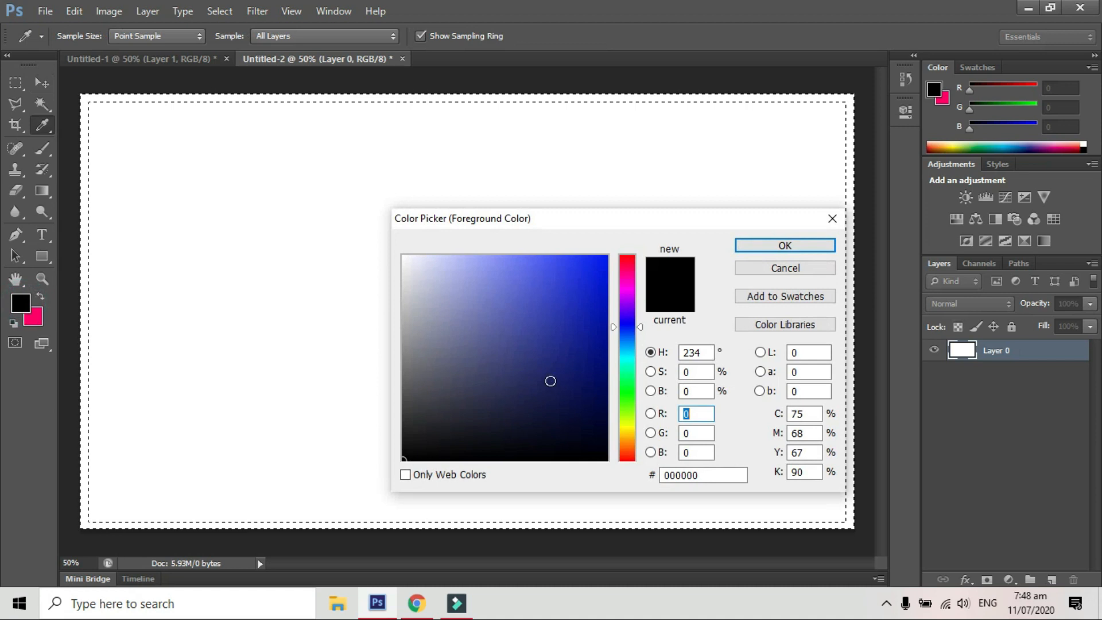
drag(632, 371, 622, 234)
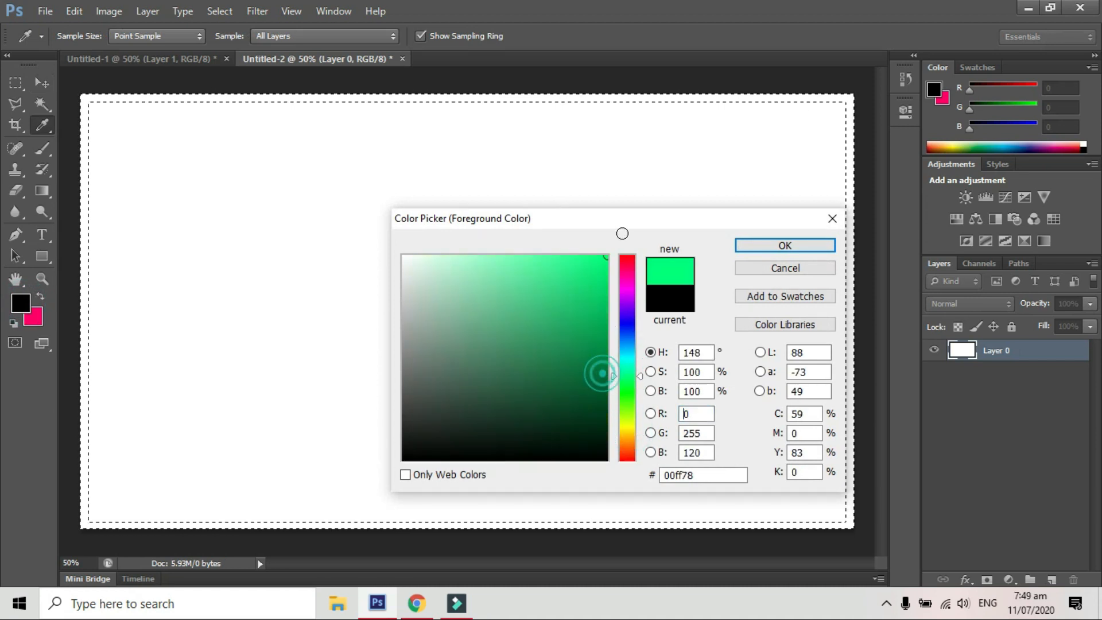
click(784, 245)
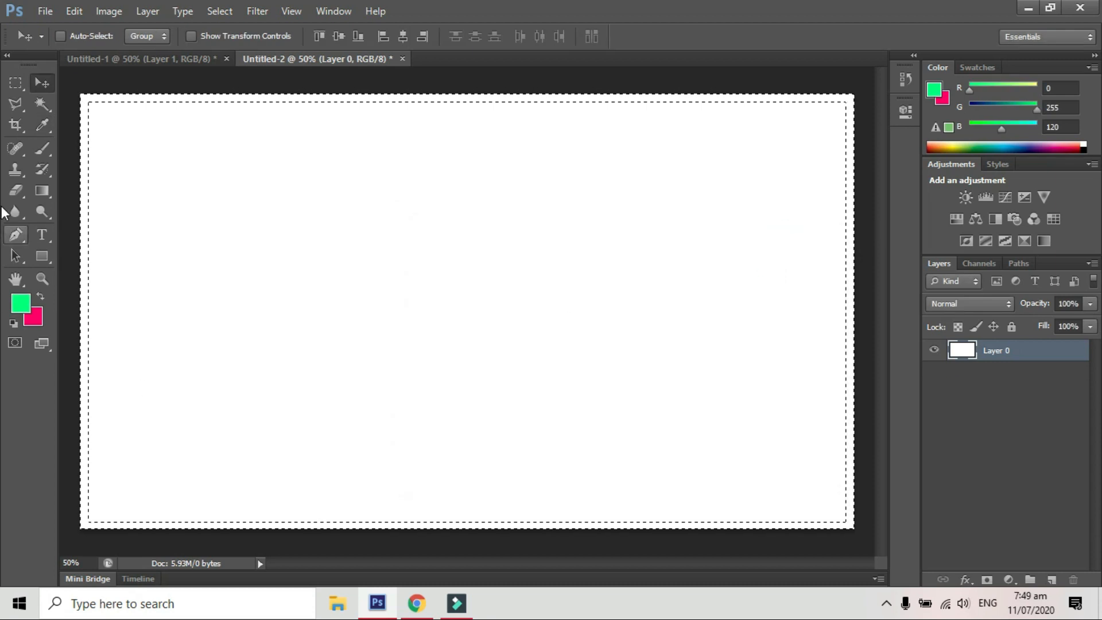
Fill the frame selection with green-to-pink diamond gradients, ending with a short one starting low on the canvas's right edge, and deselect
click(39, 193)
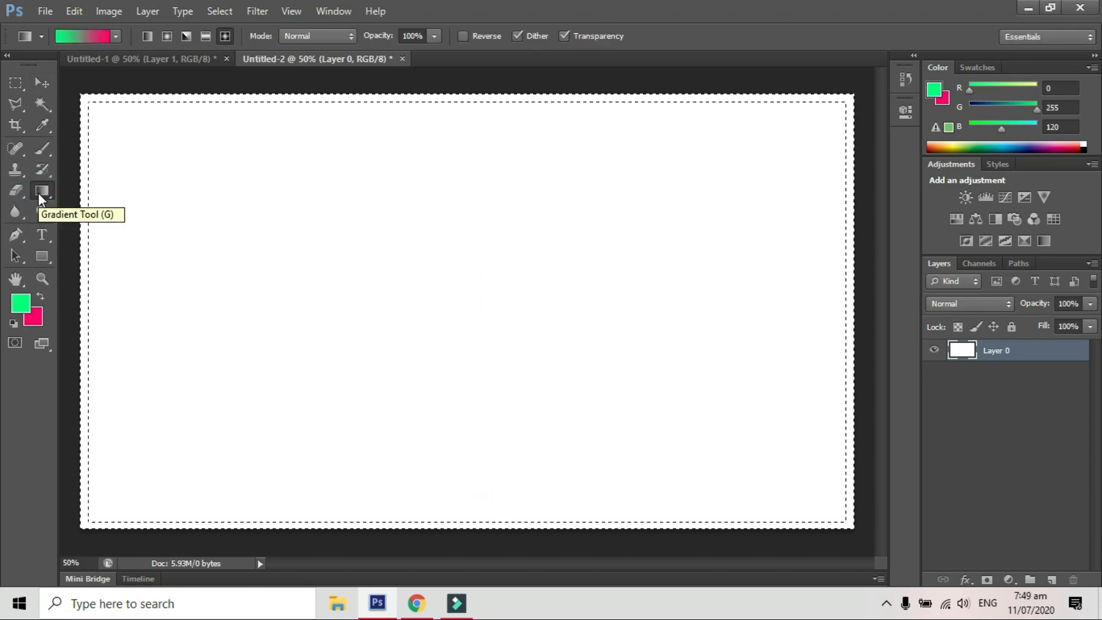
drag(141, 84, 352, 315)
drag(861, 436, 725, 413)
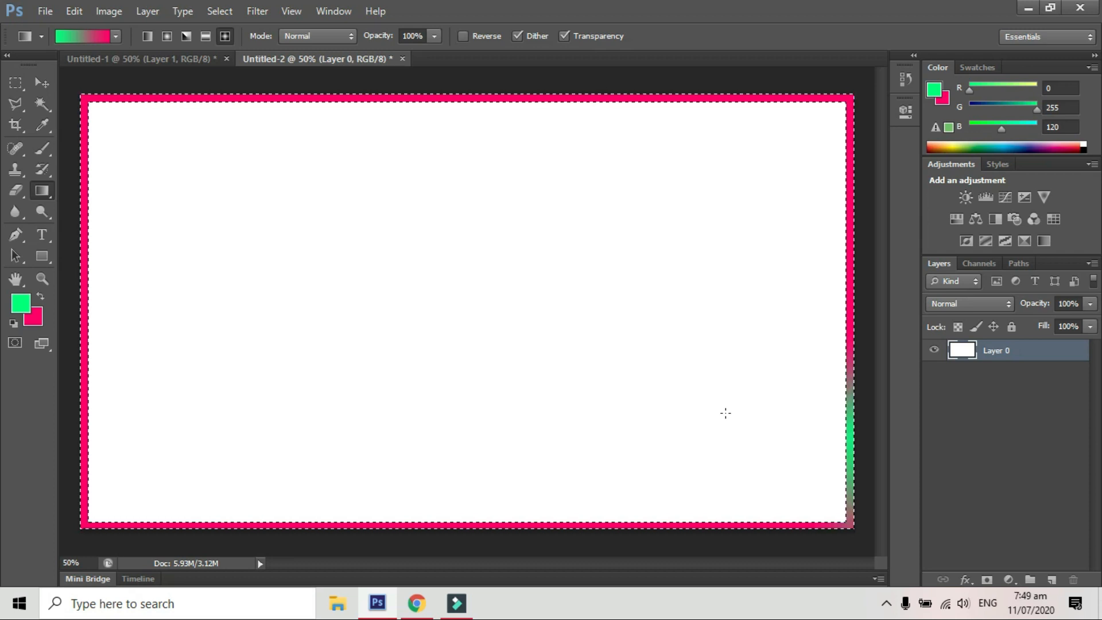
key(ctrl+d)
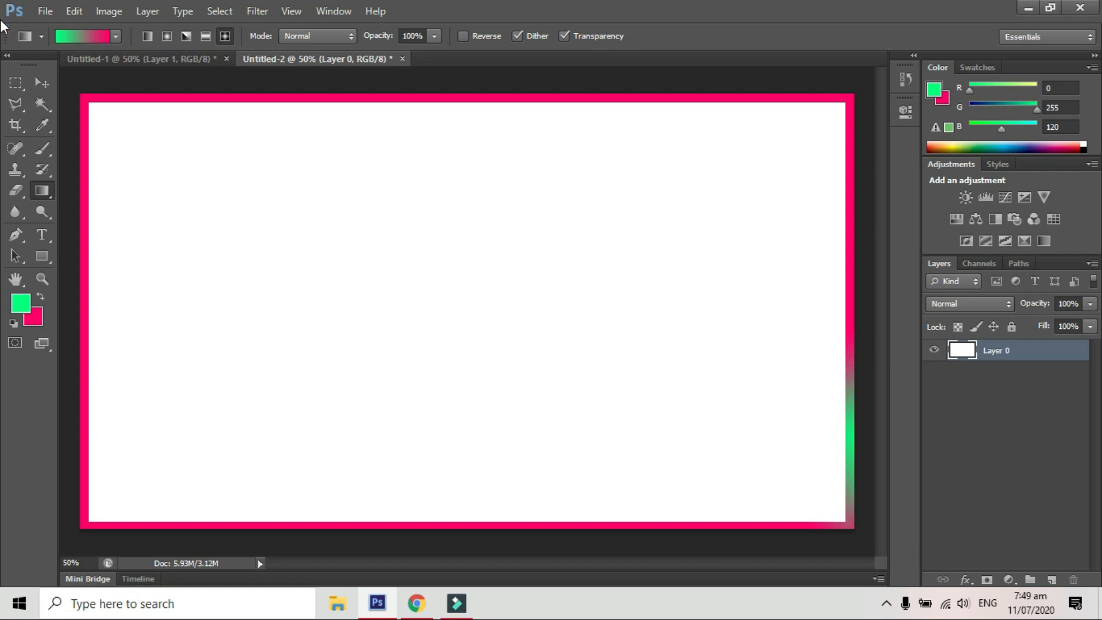
Add a new layer and select a circle in the upper-right part of the canvas with the Elliptical Marquee tool
click(15, 85)
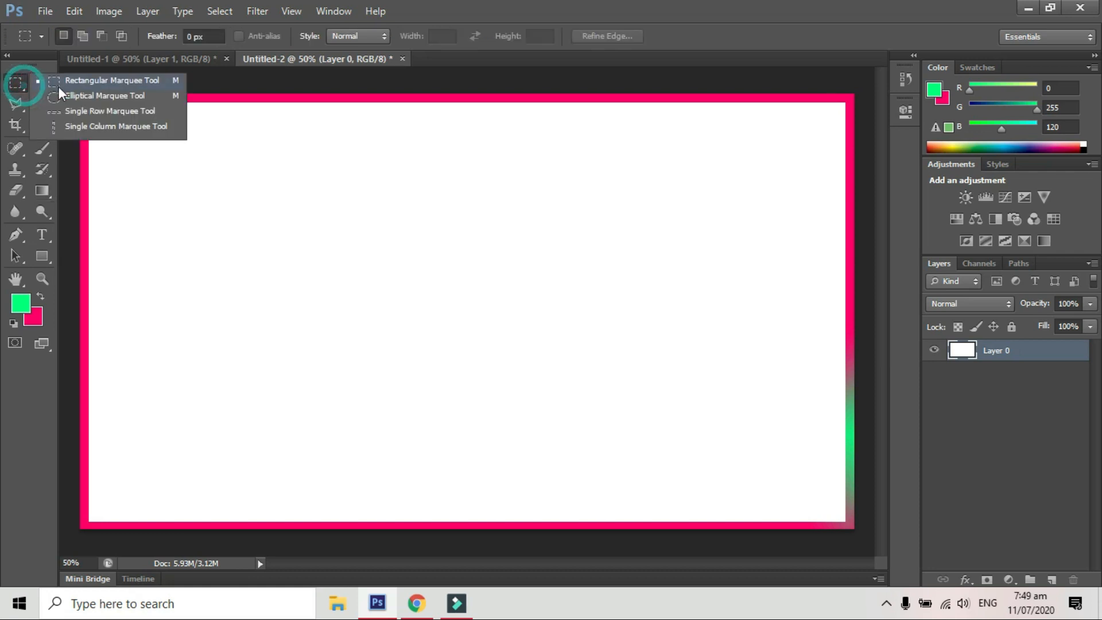
click(87, 96)
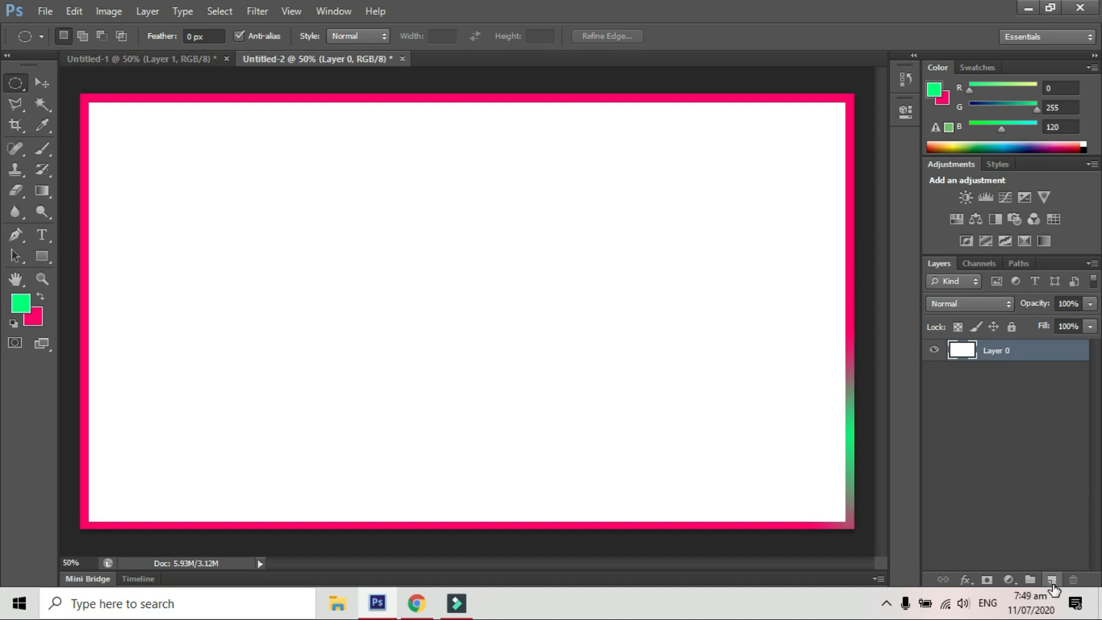
click(1053, 581)
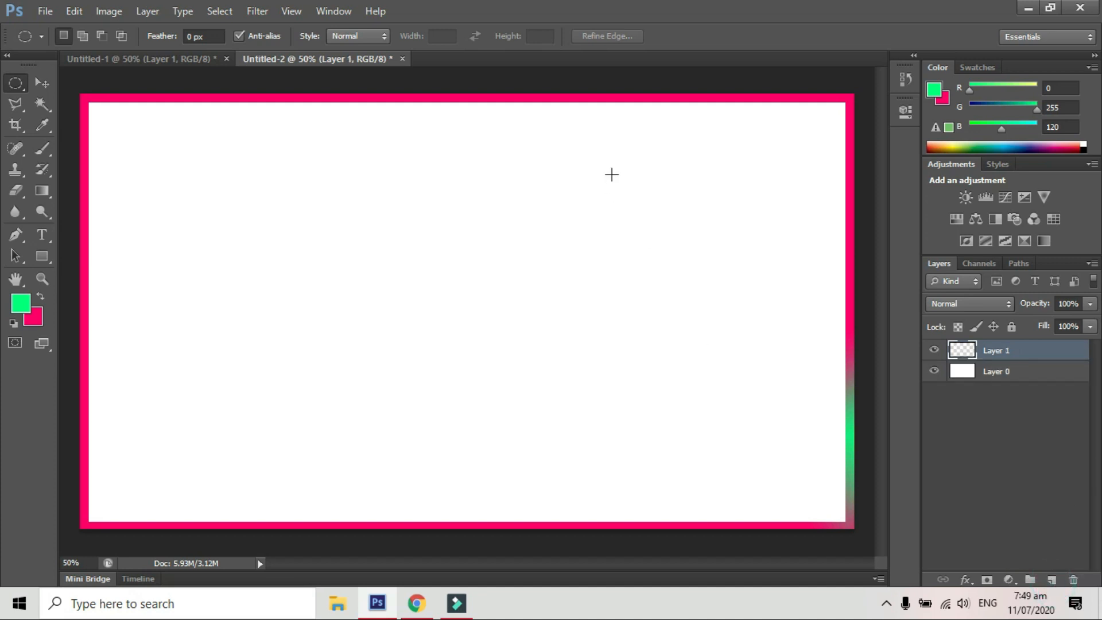
drag(610, 133, 835, 326)
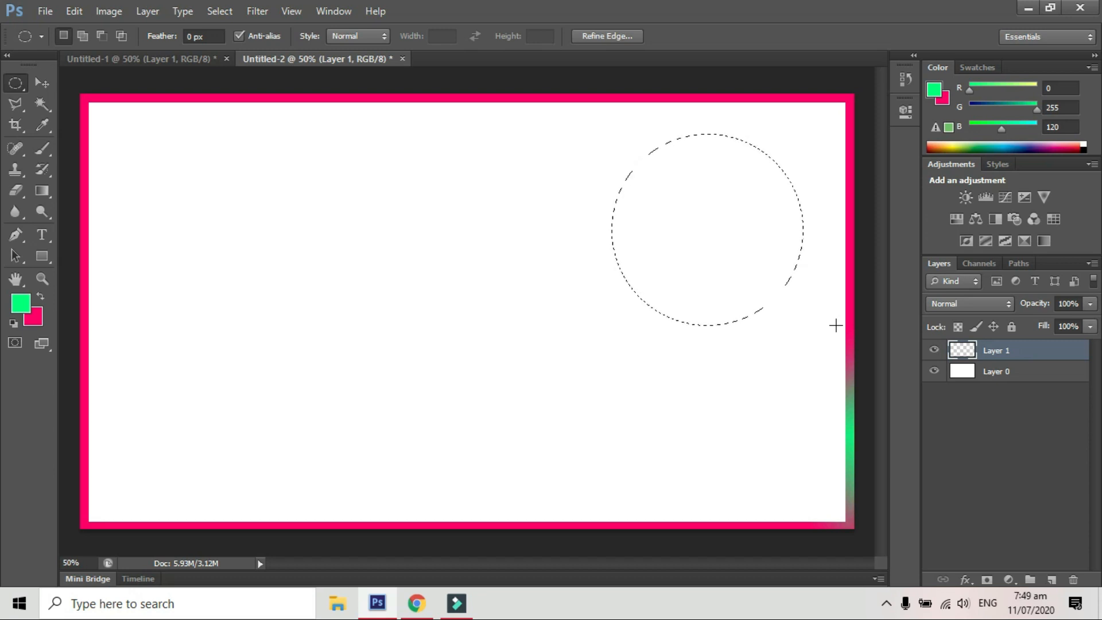
Set the foreground colour to blue (0687ff) and the background colour to grey (8e8e8e)
click(21, 303)
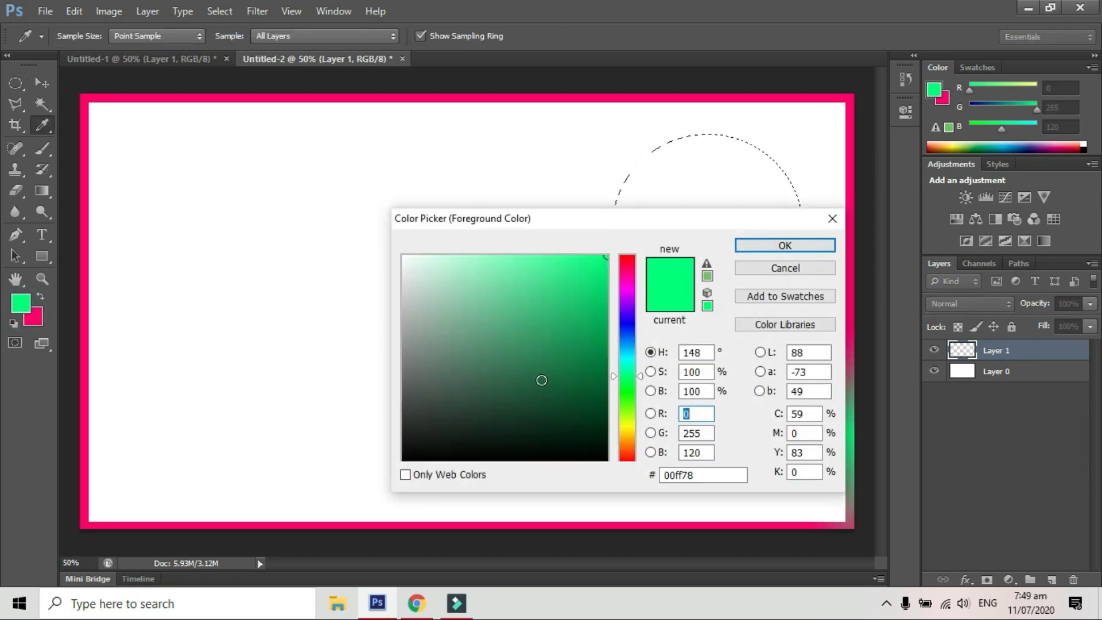
click(627, 341)
drag(585, 326, 603, 230)
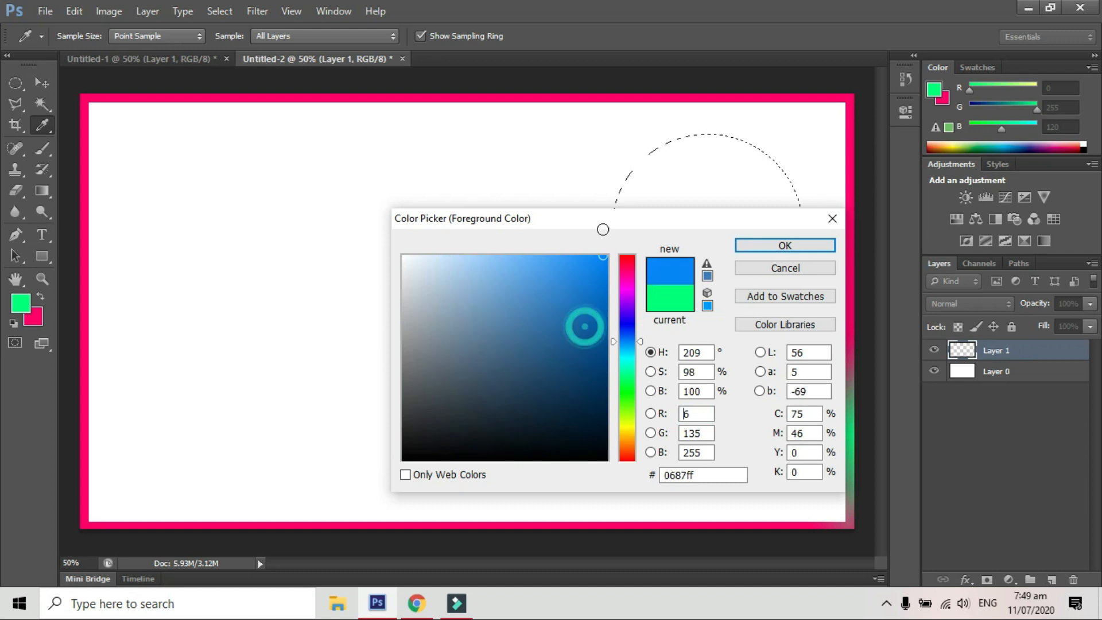
click(771, 243)
click(34, 316)
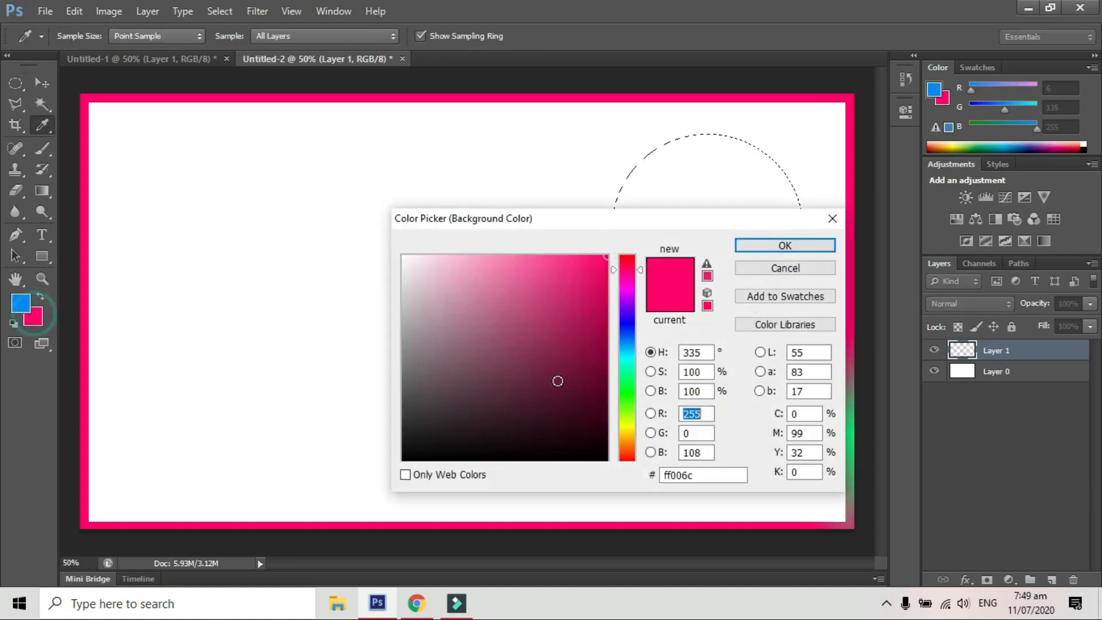
mouse_move(448, 285)
mouse_down()
mouse_move(401, 319)
mouse_move(401, 346)
mouse_up()
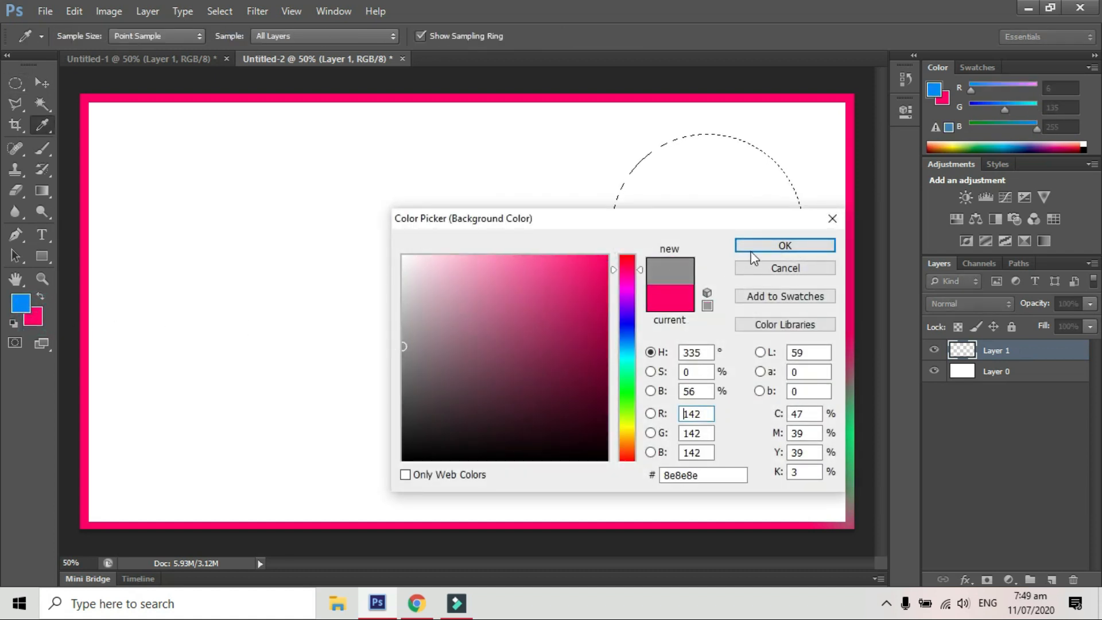
click(773, 243)
Use the Linear Gradient style to fill the circle from blue to grey at several lengths, ending with a long downward gradient
click(47, 187)
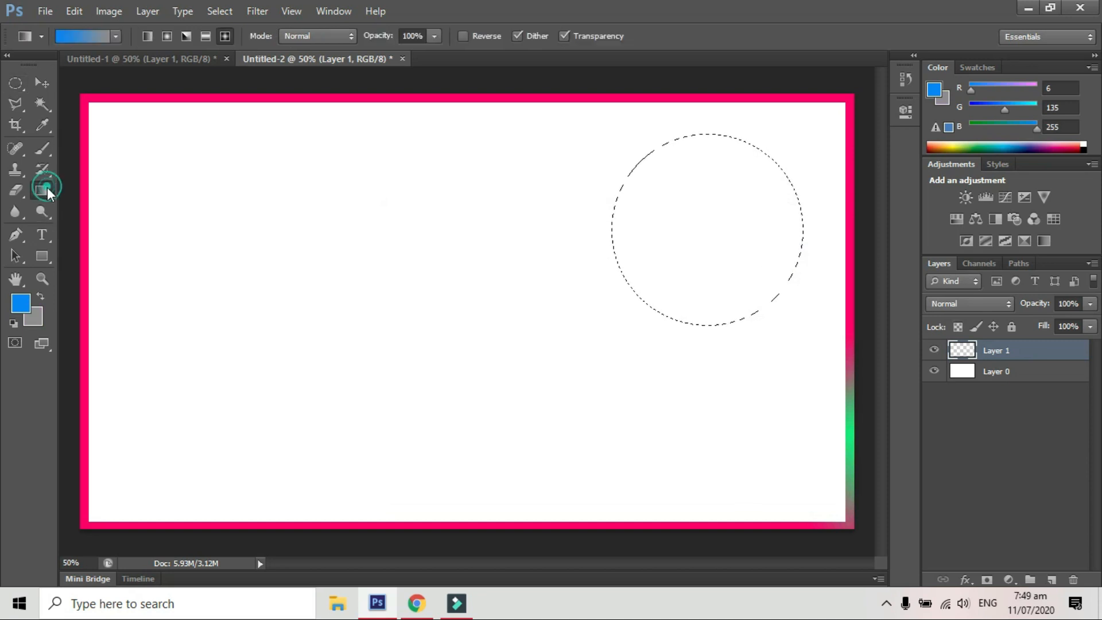
click(146, 37)
drag(721, 123, 683, 331)
drag(720, 193, 706, 235)
drag(721, 193, 689, 296)
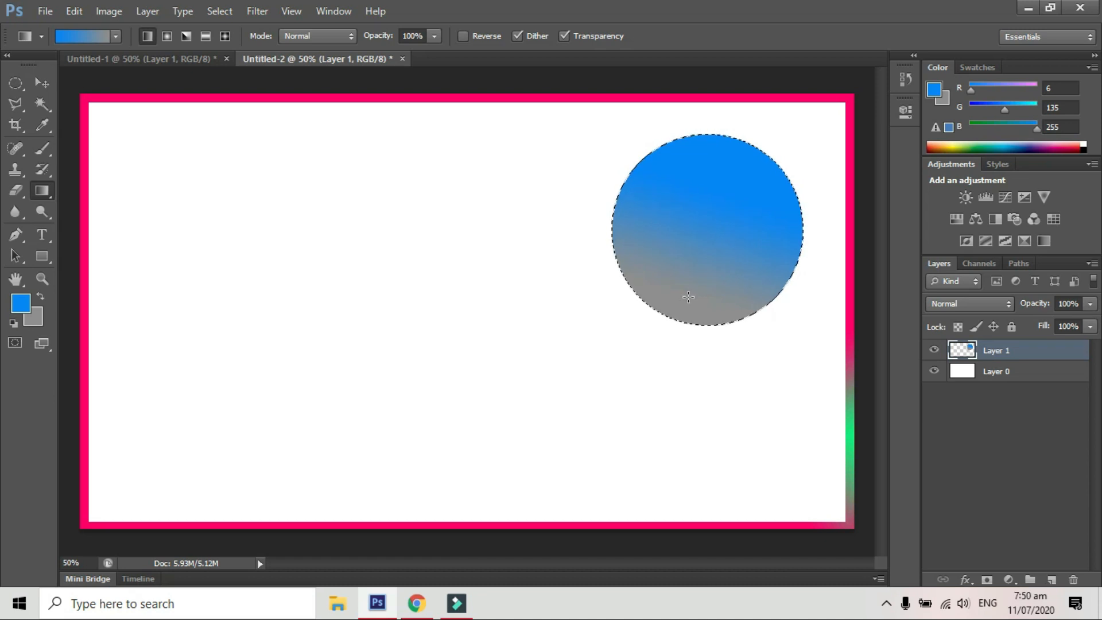
drag(726, 162, 672, 342)
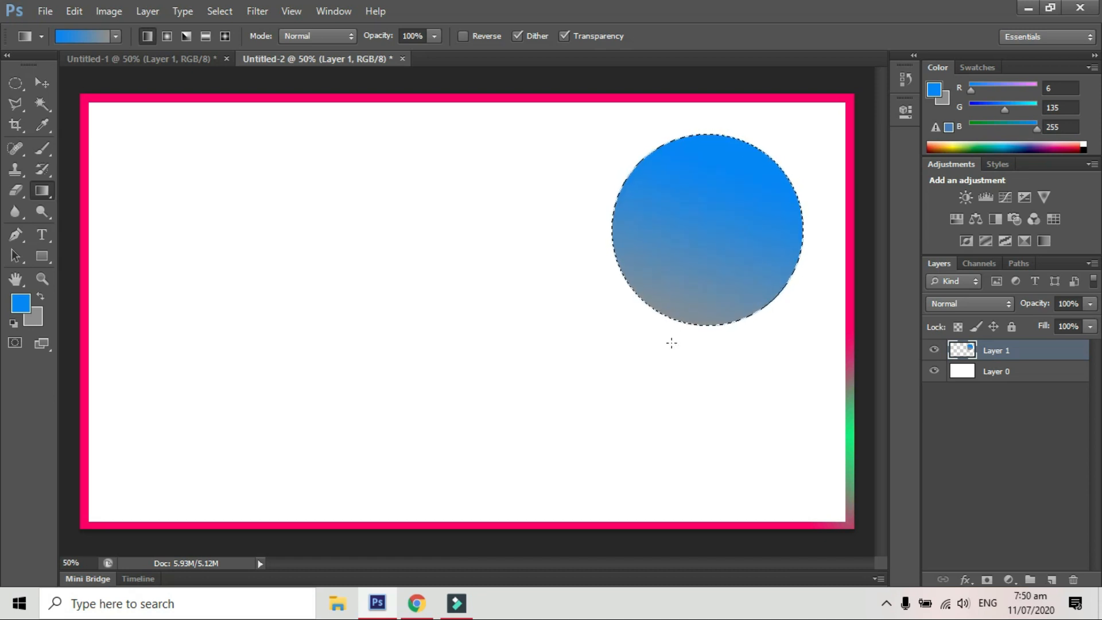
Try the radial, angle and reflected gradient styles on the circle, finish with a blue diamond gradient in its upper middle, and deselect
click(166, 36)
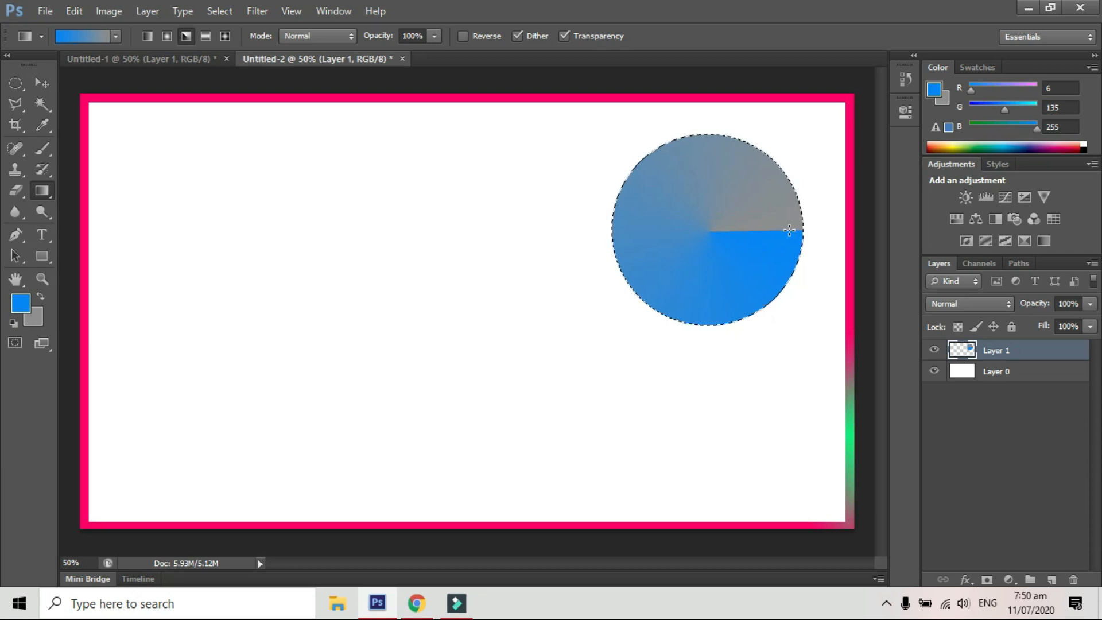
click(206, 35)
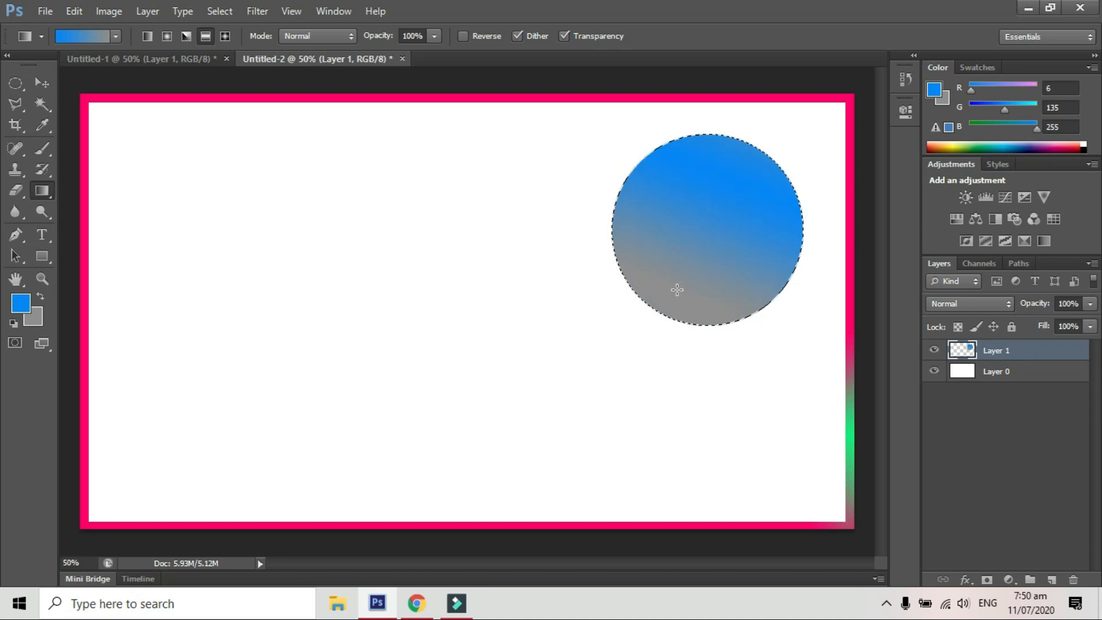
click(225, 35)
drag(700, 198, 710, 283)
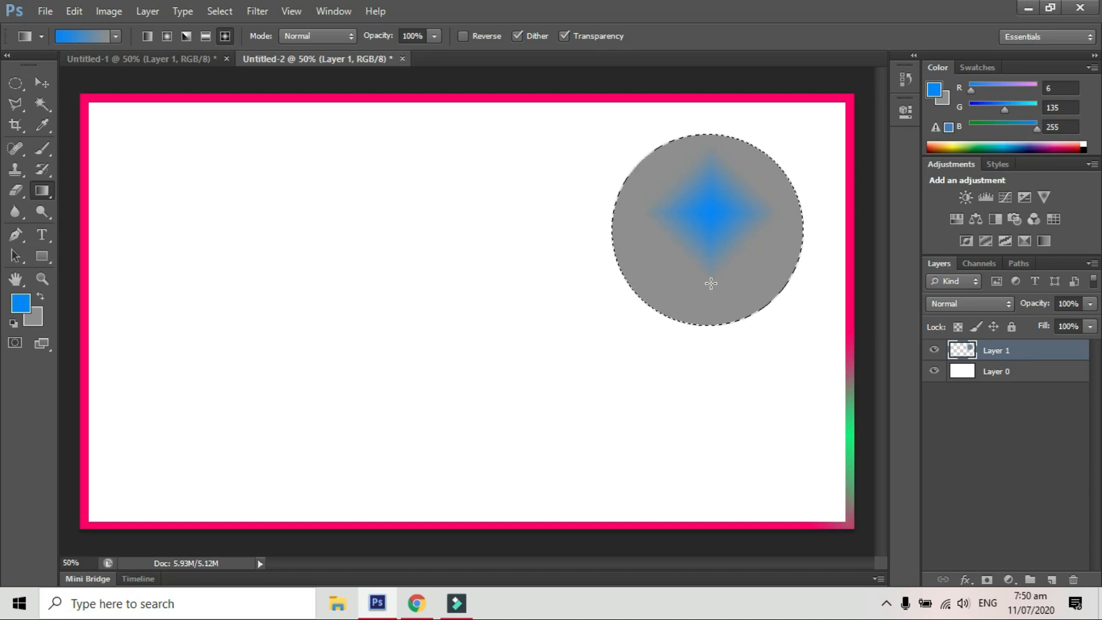
key(ctrl+d)
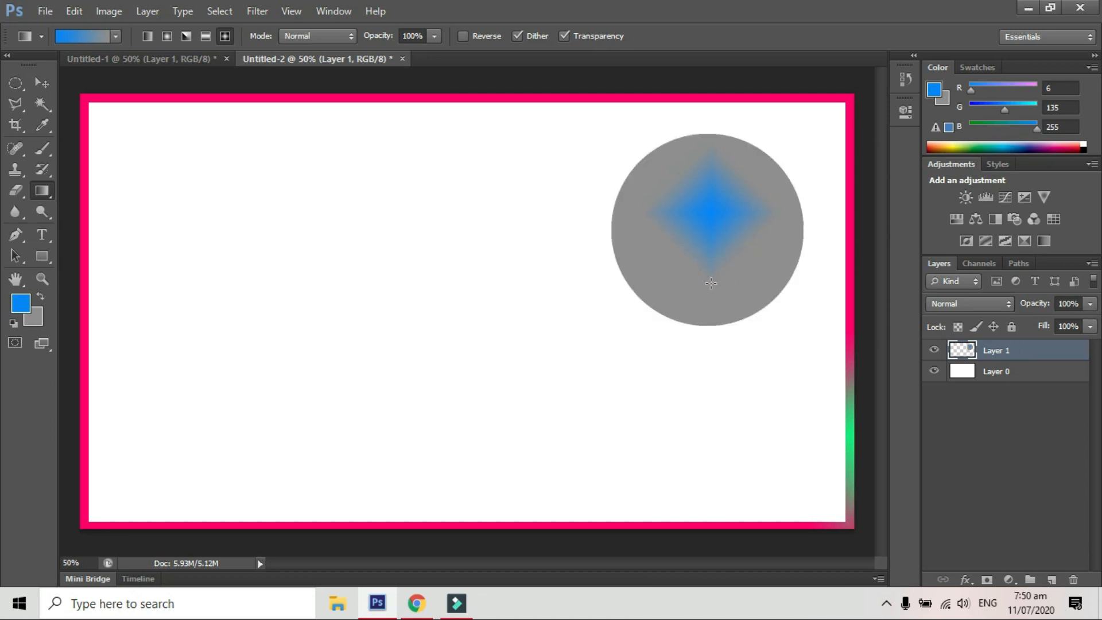
Set the foreground colour to black
click(21, 304)
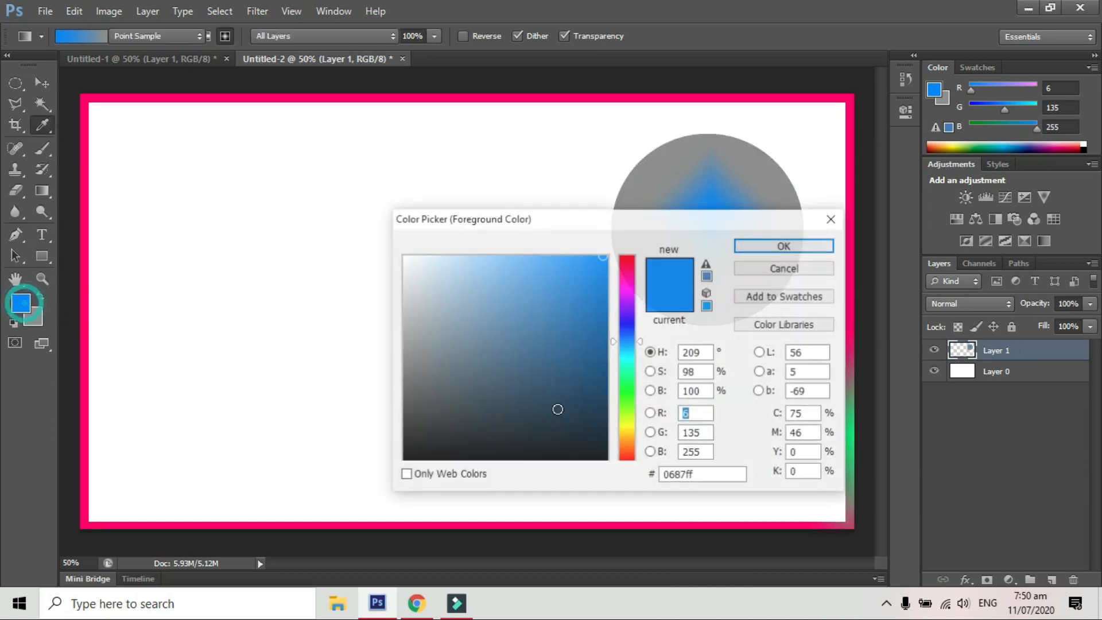
click(792, 247)
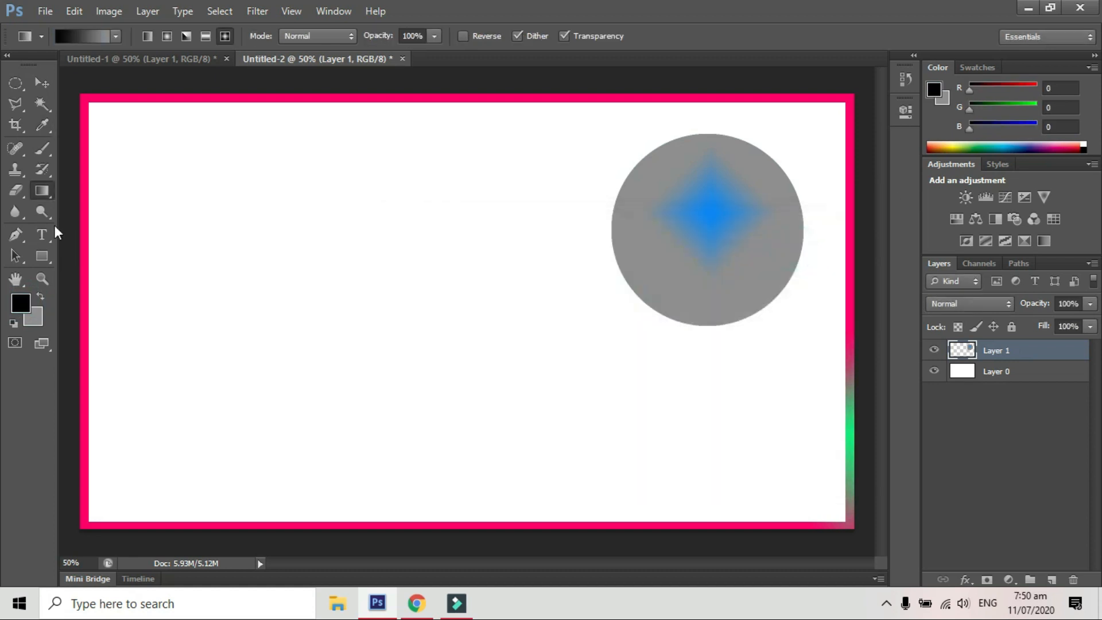
Set the background colour to red (ff0012)
click(40, 322)
click(589, 307)
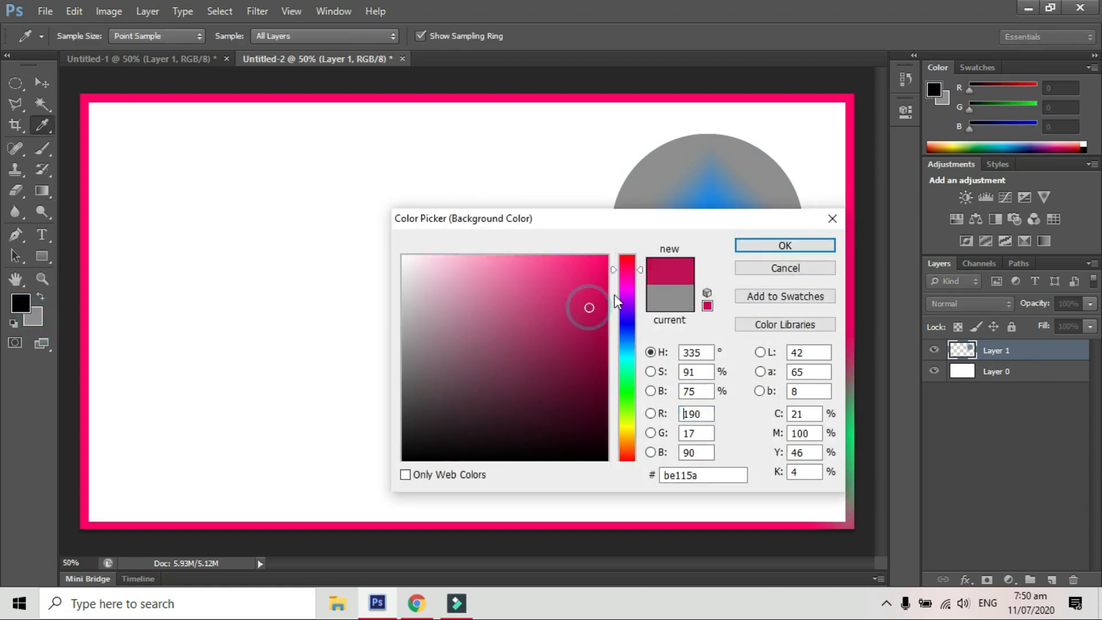
click(627, 256)
drag(602, 280, 669, 226)
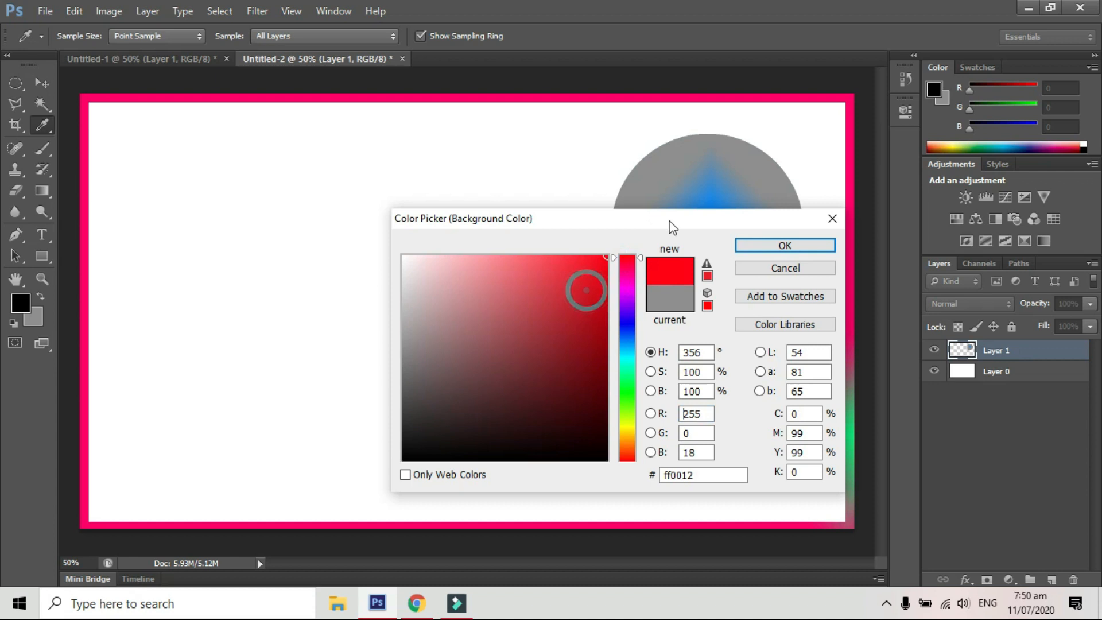
click(815, 245)
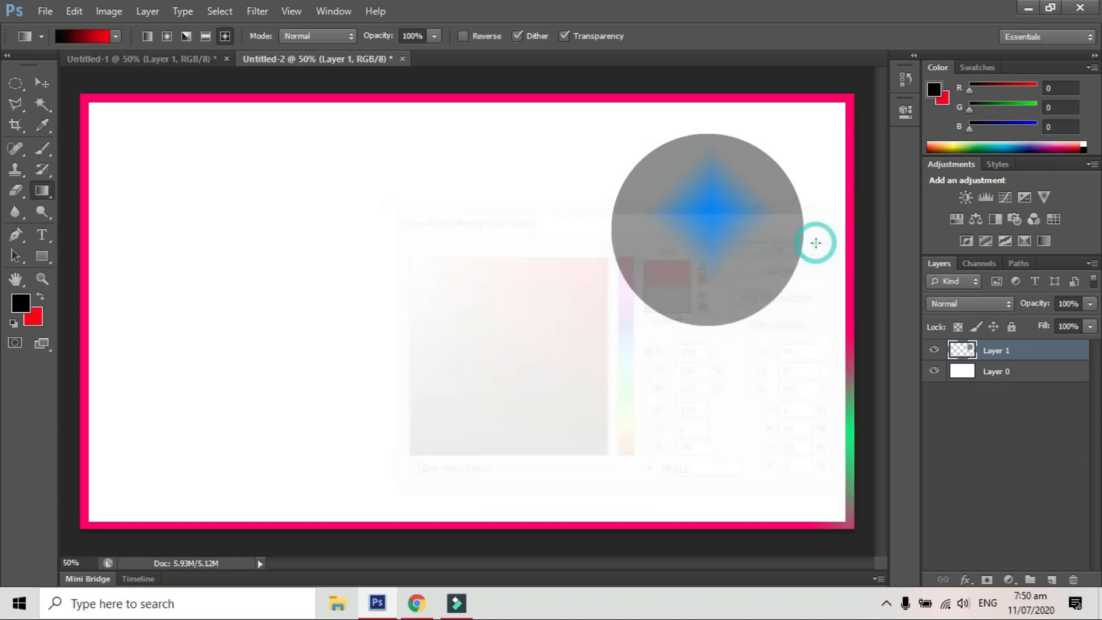
Add a new layer and select two overlapping rectangles in the canvas's left half, combining them into one stepped selection
click(1053, 581)
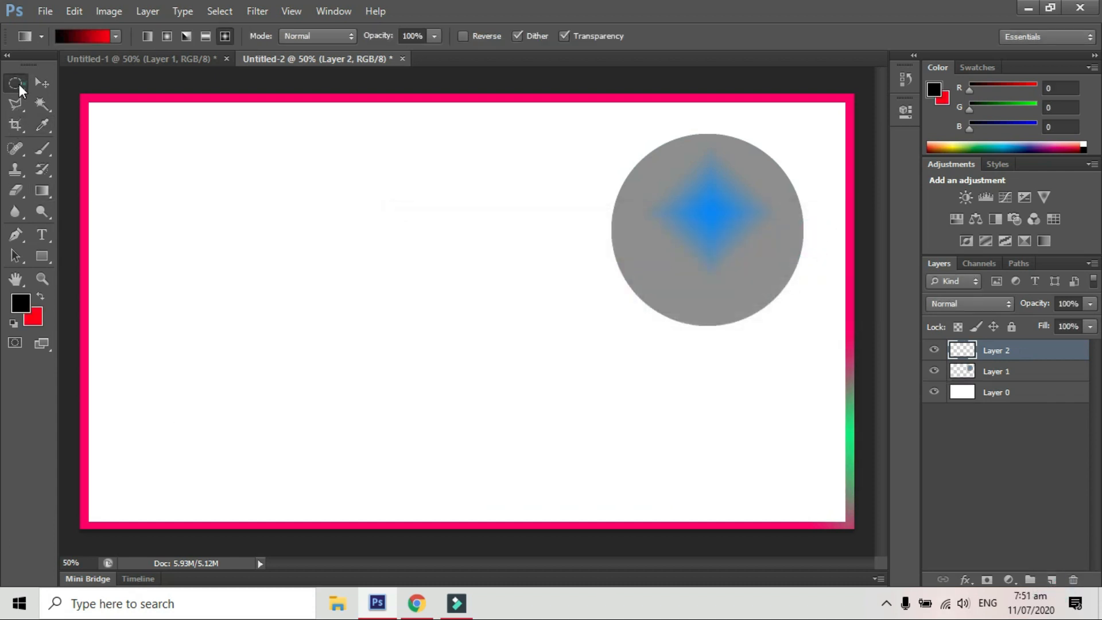
drag(17, 84, 81, 88)
click(88, 78)
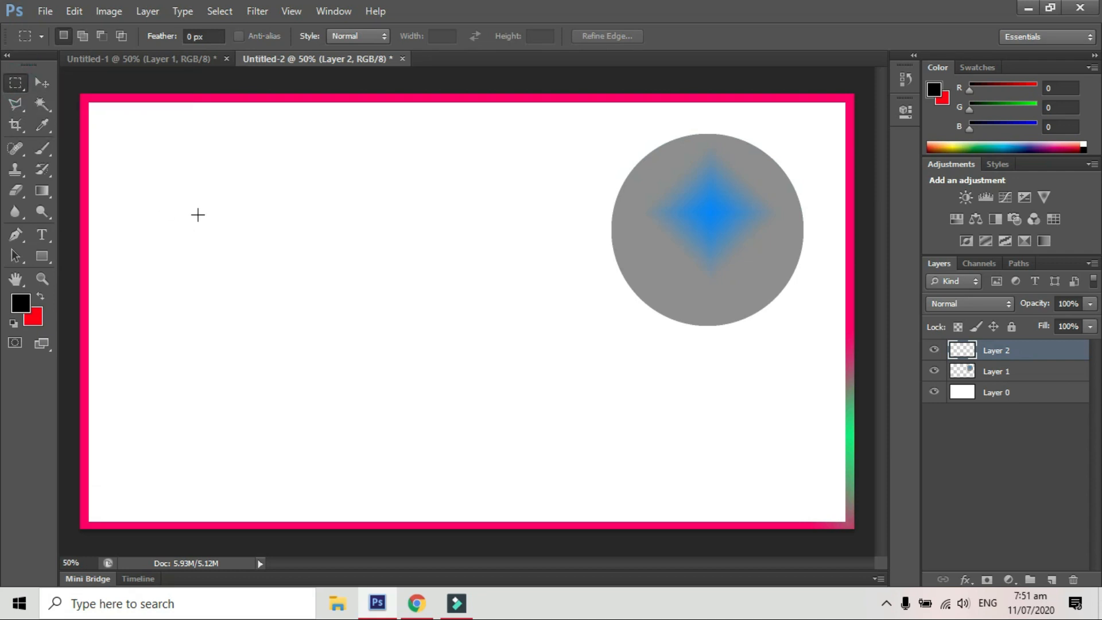
drag(133, 127, 342, 299)
click(82, 35)
drag(202, 197, 415, 398)
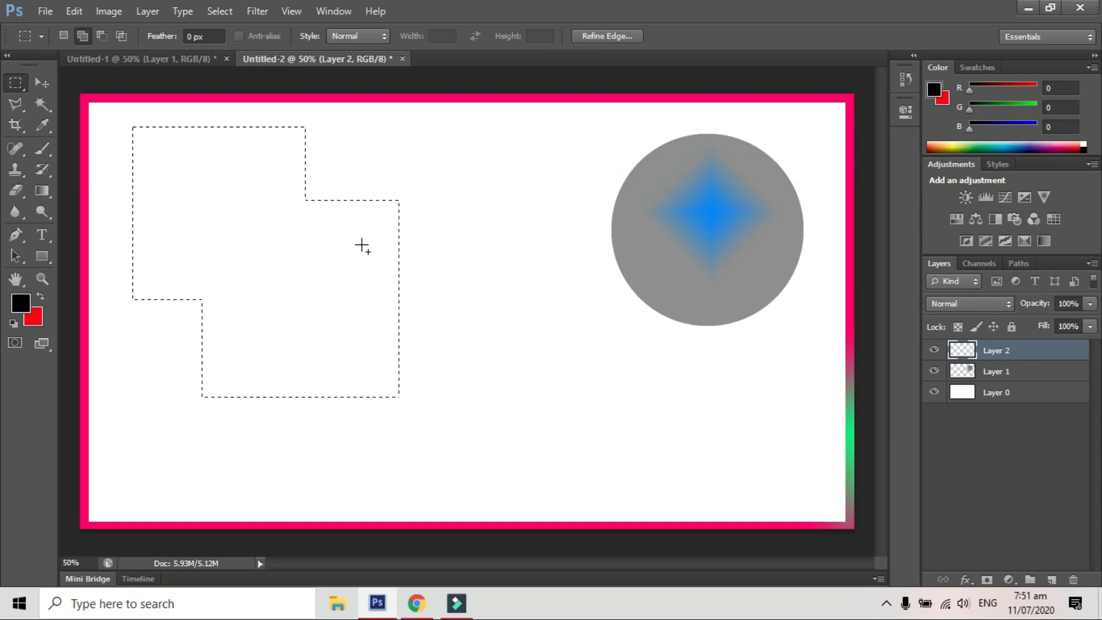
Try the linear, radial and angle gradient styles in black to red on the stepped selection
click(40, 187)
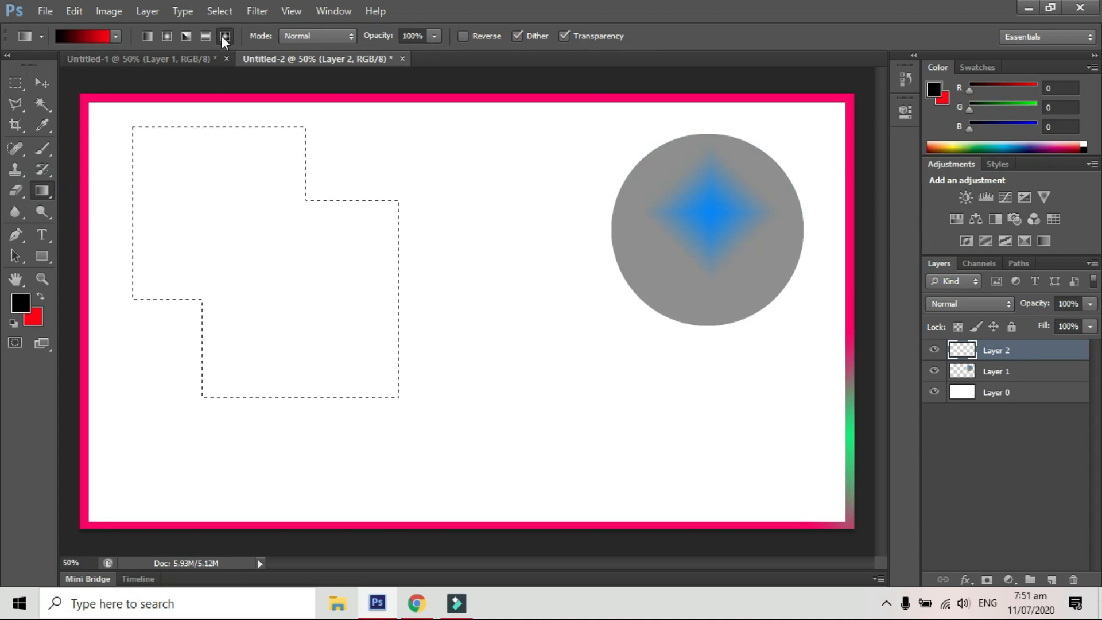
click(148, 37)
drag(172, 155, 338, 327)
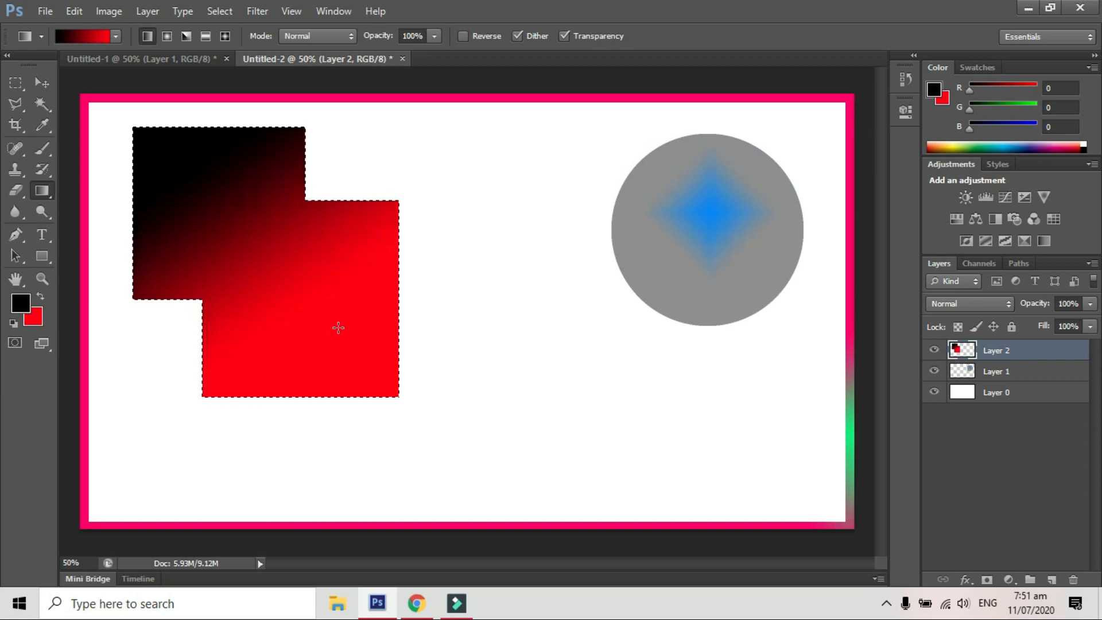
click(171, 35)
drag(203, 156, 300, 300)
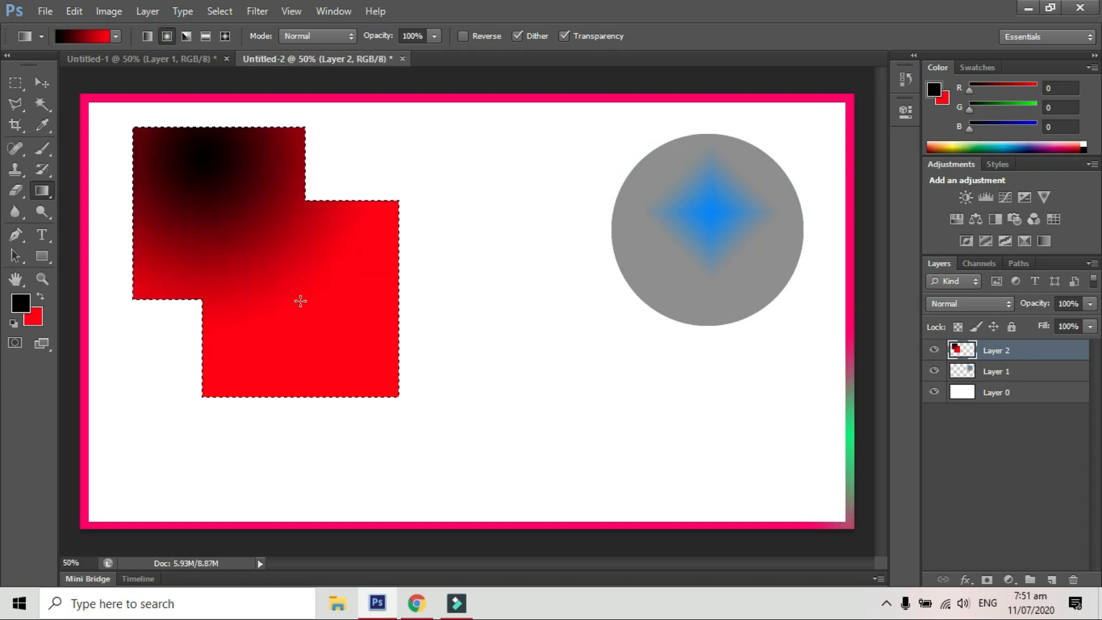
click(186, 36)
drag(213, 163, 161, 219)
Try the Reflected Gradient style on the stepped selection at several lengths, ending with a long diagonal gradient from its upper-left corner
click(207, 36)
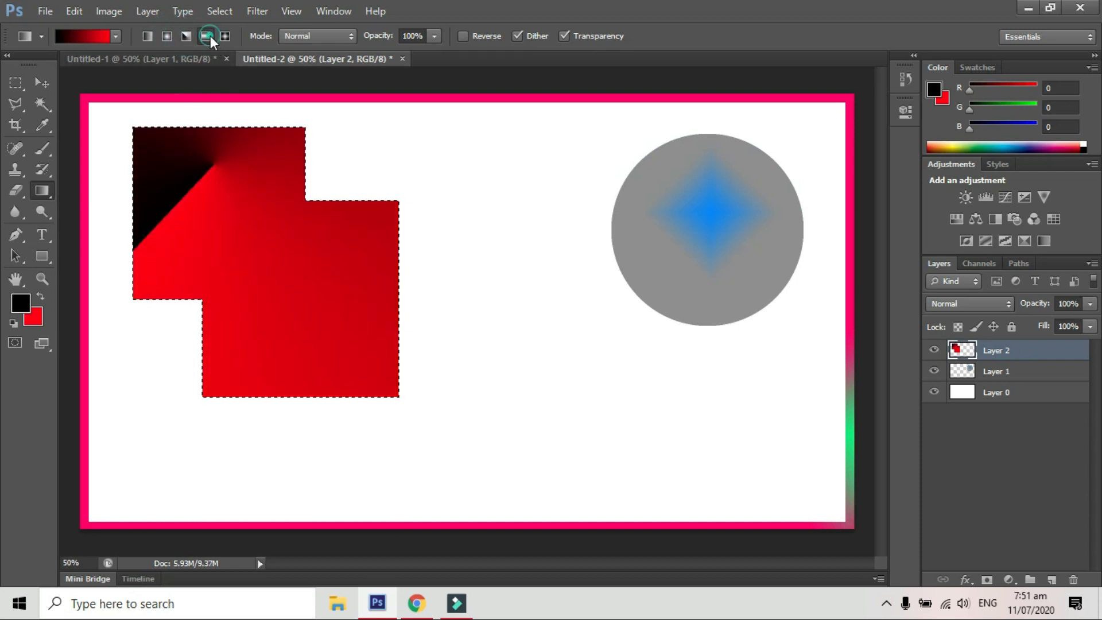
drag(223, 164, 356, 377)
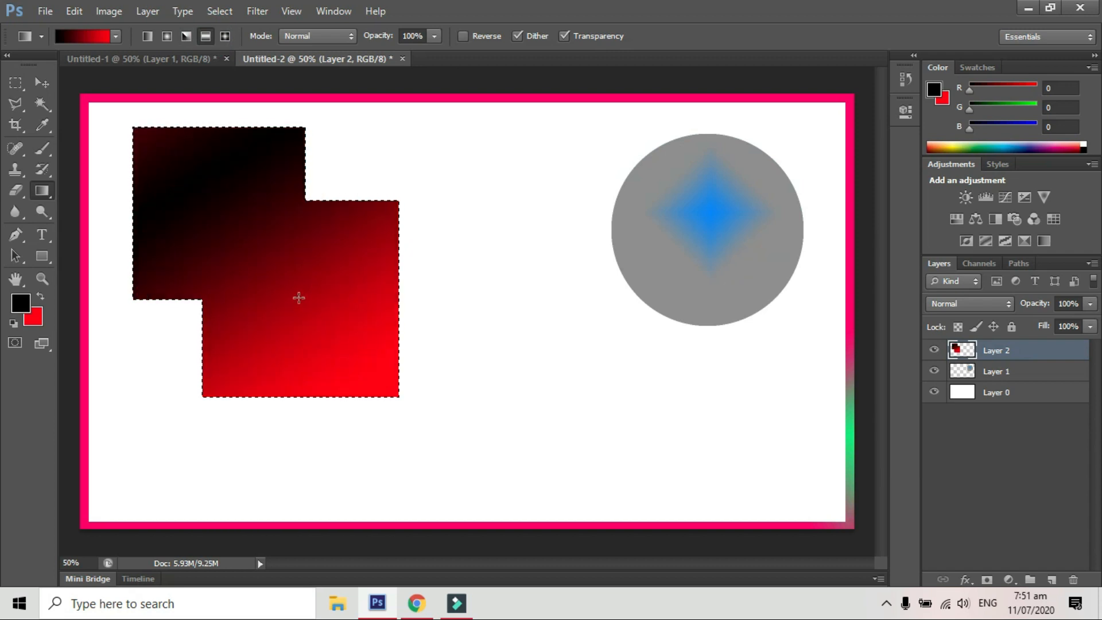
drag(298, 295, 244, 224)
drag(223, 182, 286, 288)
drag(228, 239, 258, 263)
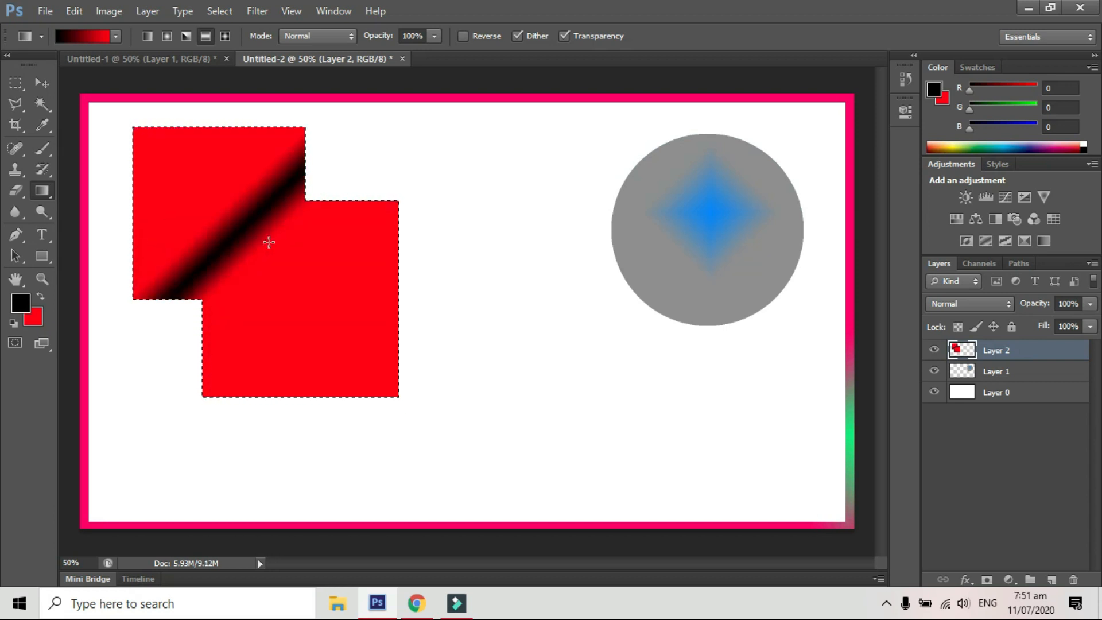
drag(210, 157, 289, 260)
drag(323, 327, 323, 326)
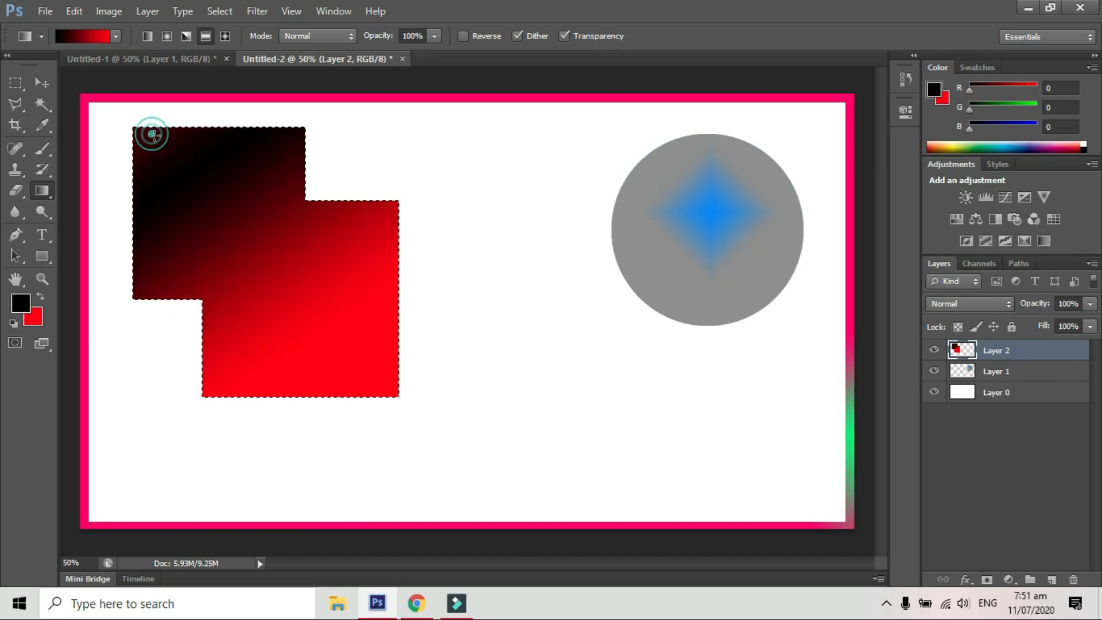
drag(373, 384, 374, 383)
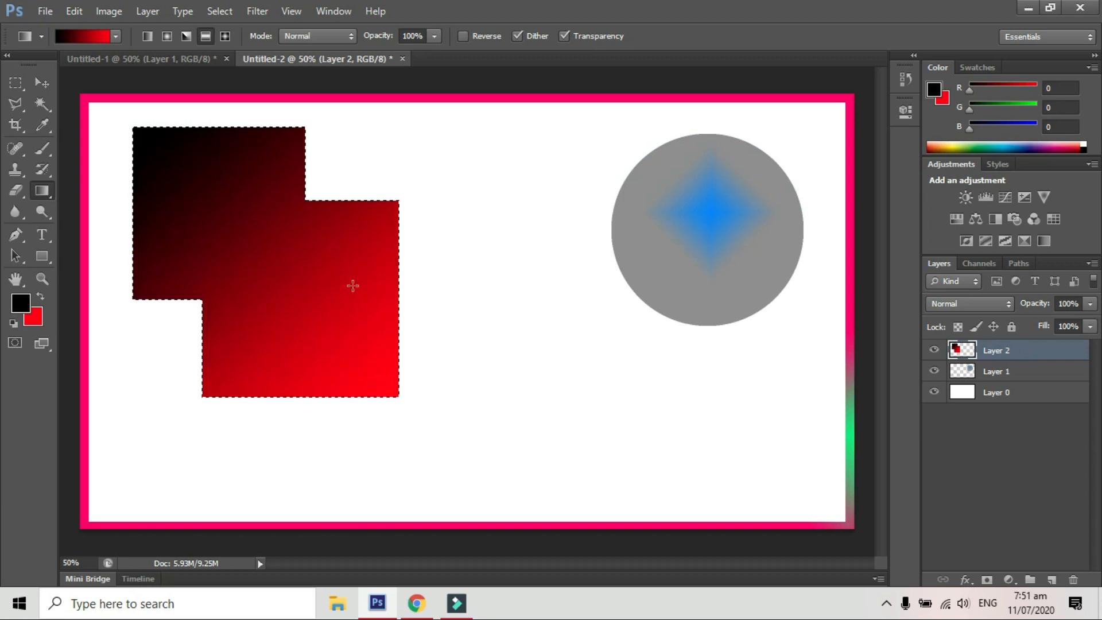
Fill the stepped selection with Diamond Gradients of increasing size, ending with a large black diamond centred in its upper part
click(225, 35)
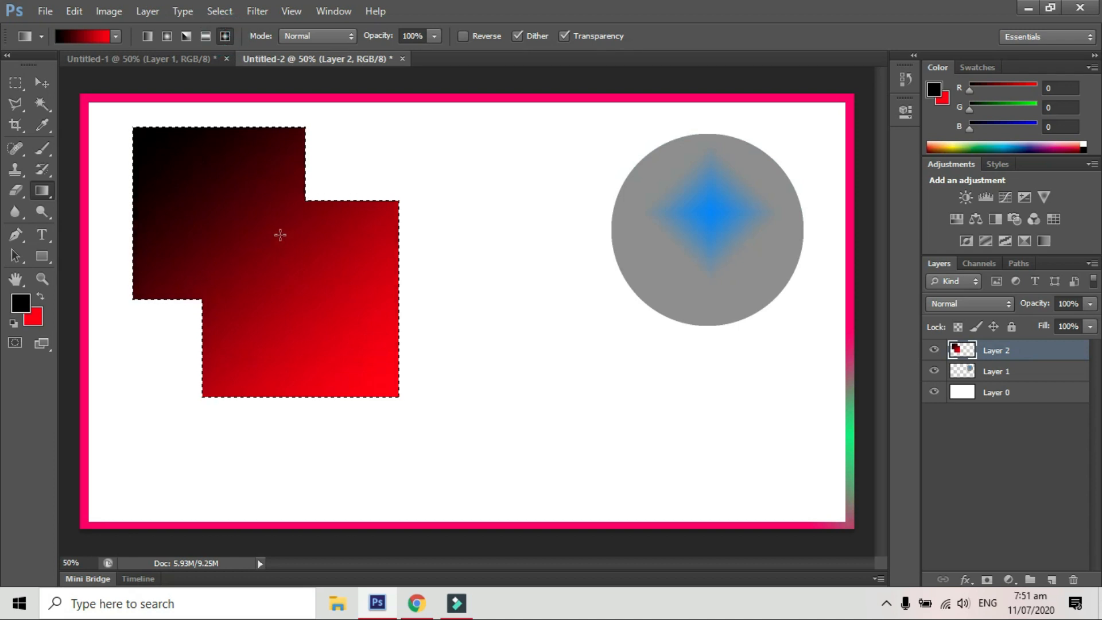
drag(284, 271, 284, 272)
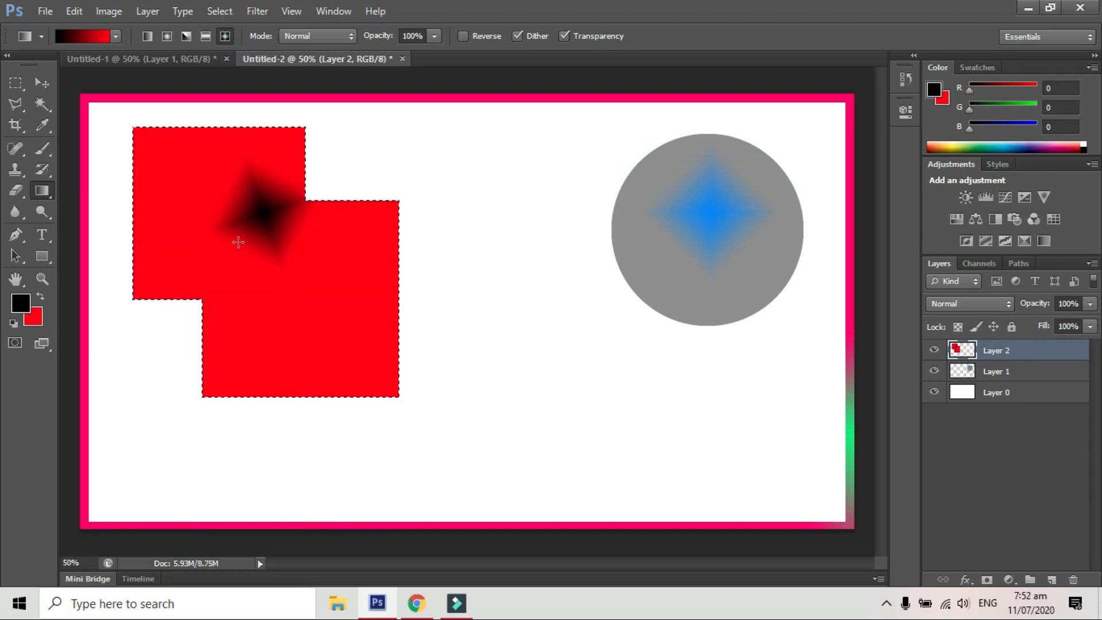
drag(265, 356, 263, 352)
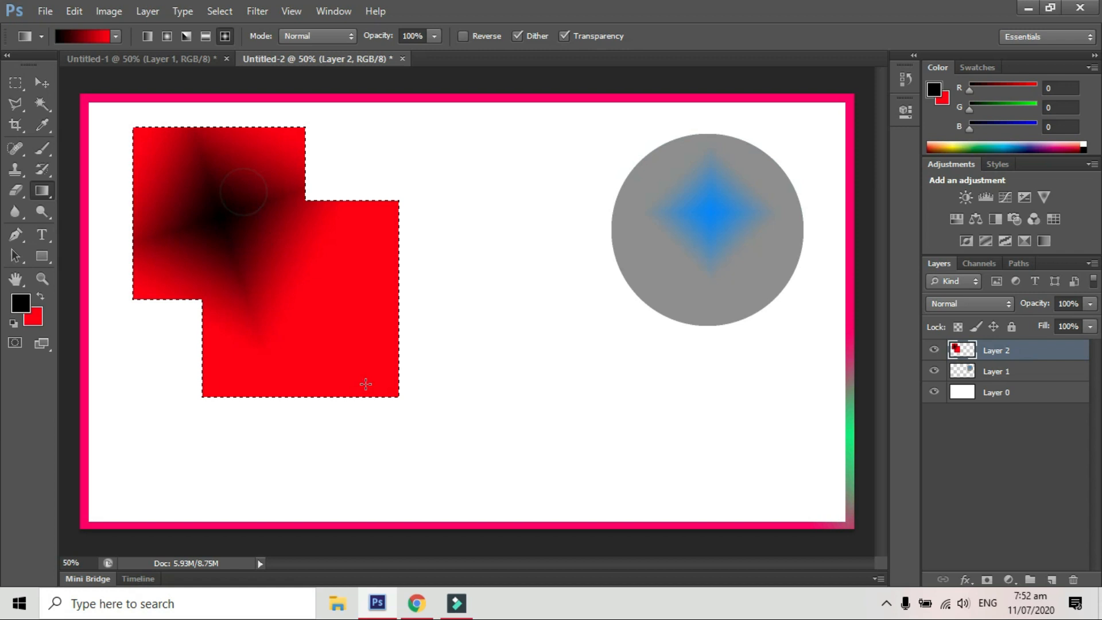
drag(365, 383, 366, 383)
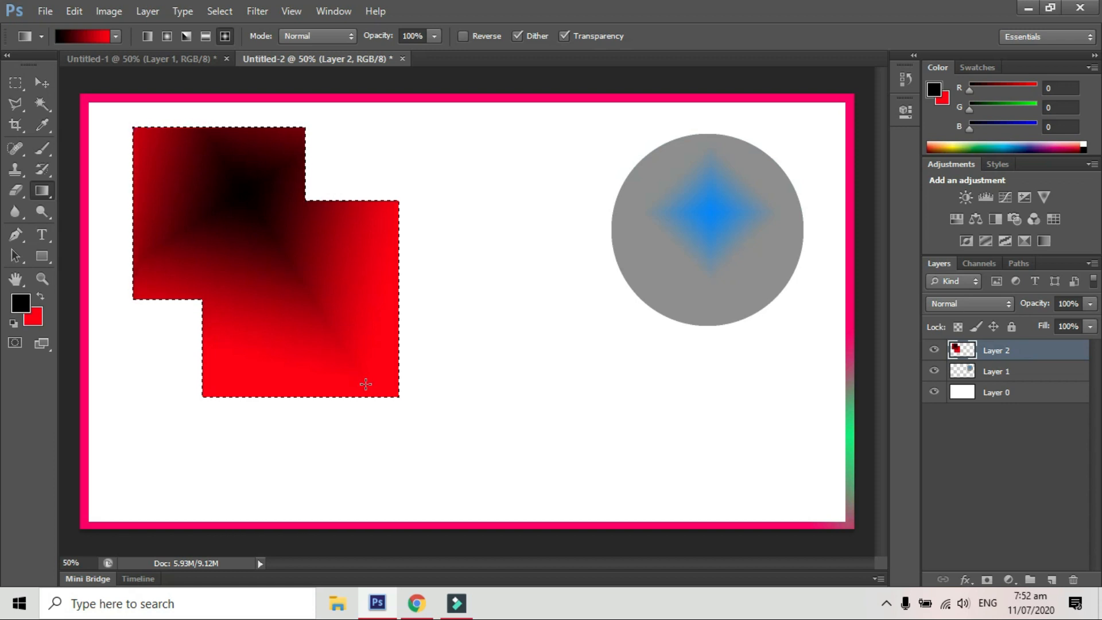
Switch to the Untitled-1 document and fill it with a black-to-red diamond gradient running diagonally from its upper-left to its lower-right area
click(41, 83)
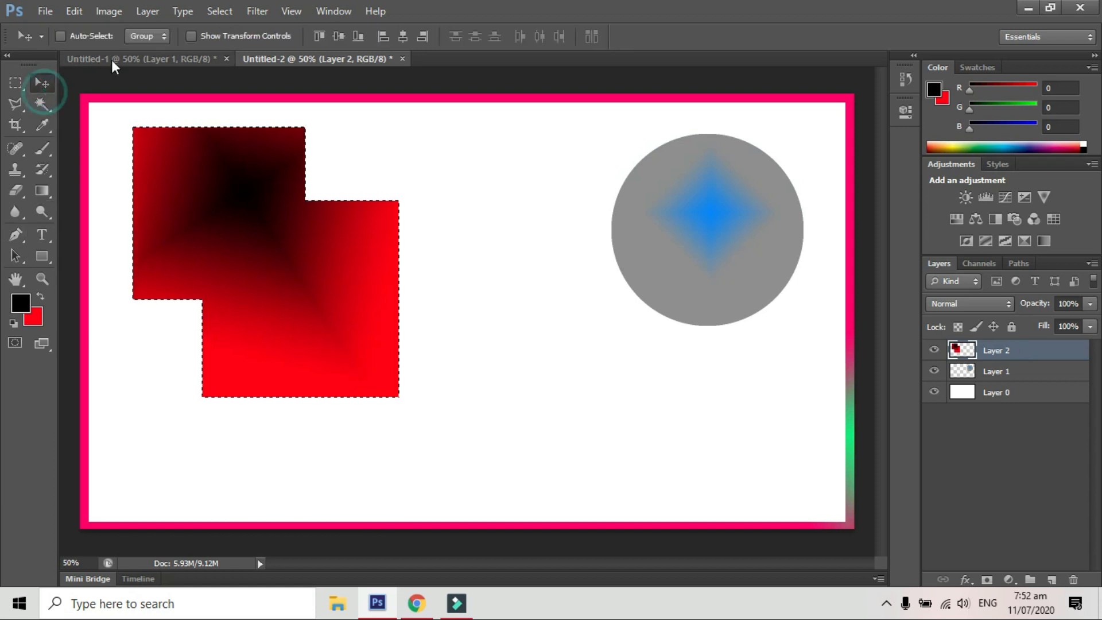
click(117, 58)
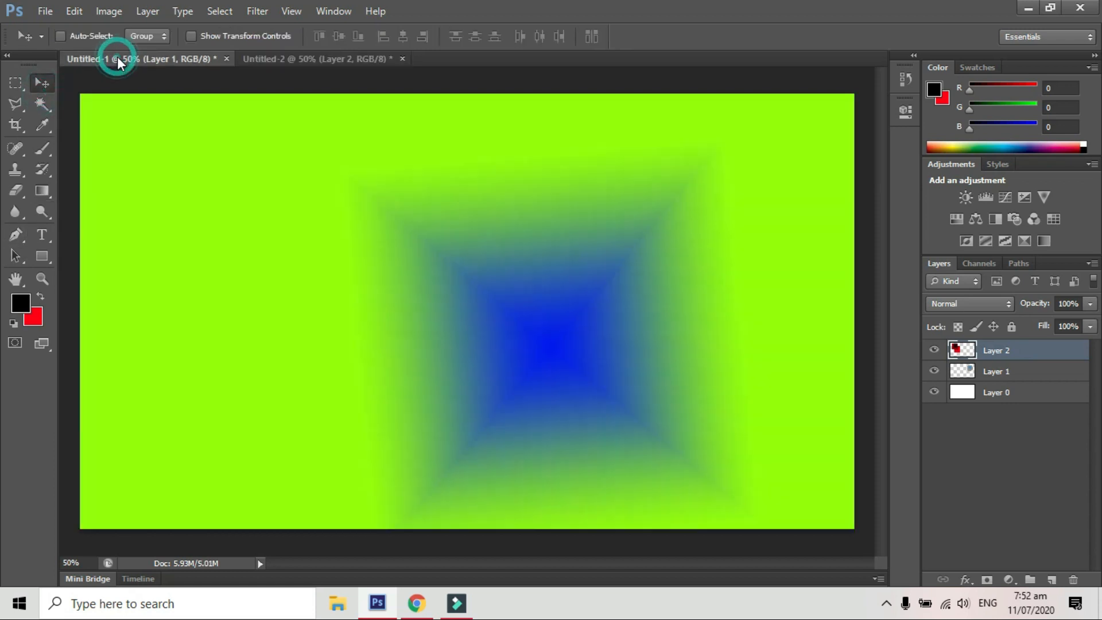
click(42, 192)
drag(133, 148, 724, 443)
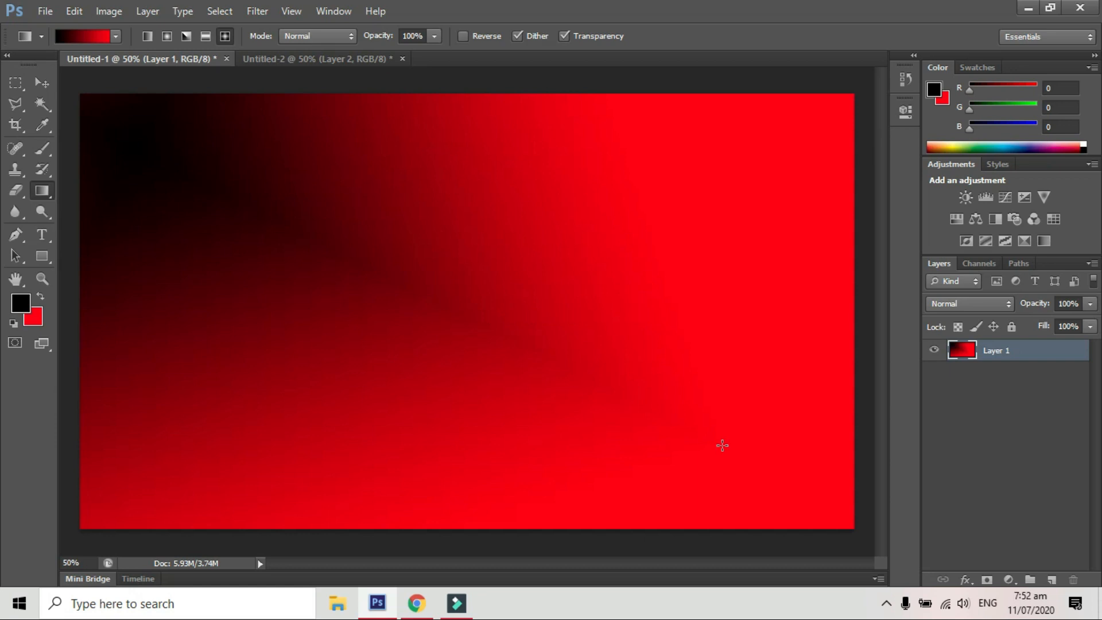
Save the image to the Desktop as a JPEG named 1, with Maximum quality (12) and the Baseline ("Standard") format
click(46, 12)
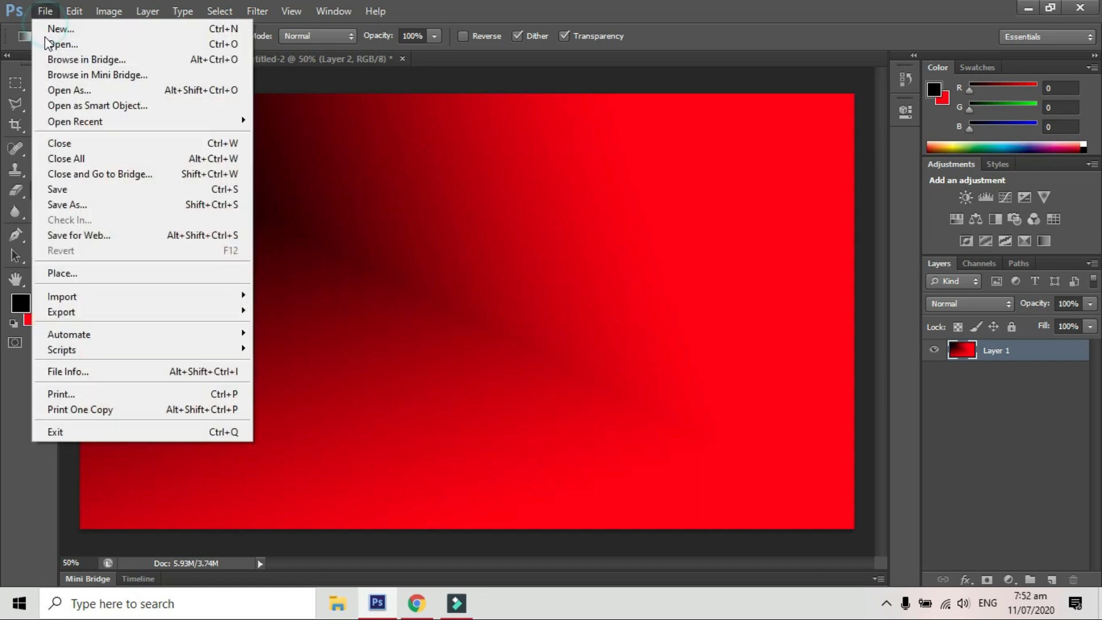
click(75, 202)
click(366, 195)
click(553, 388)
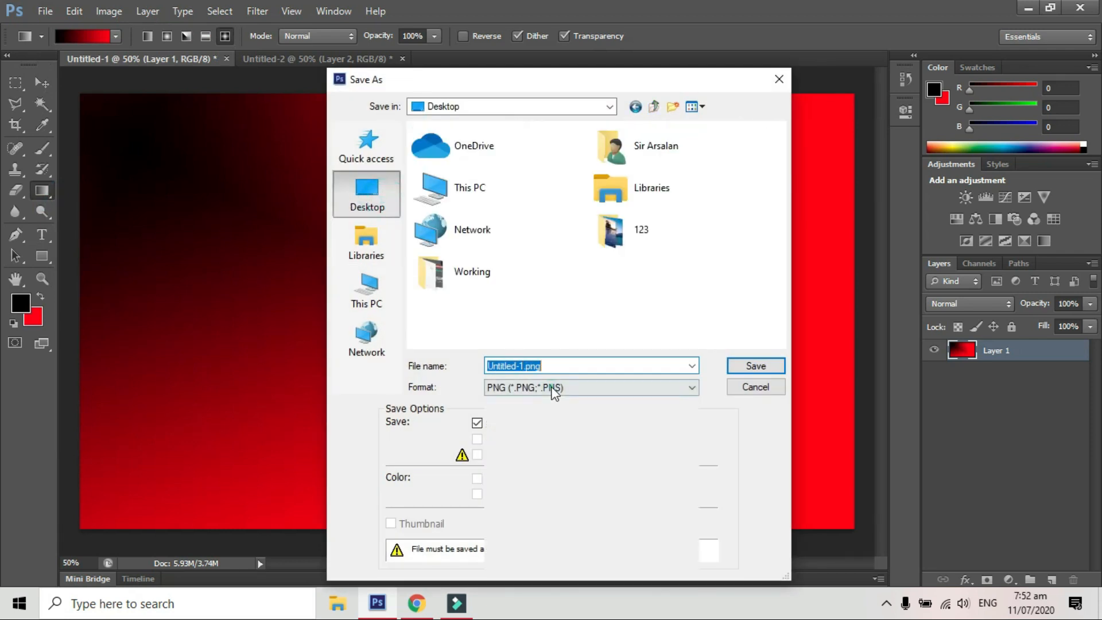
click(569, 485)
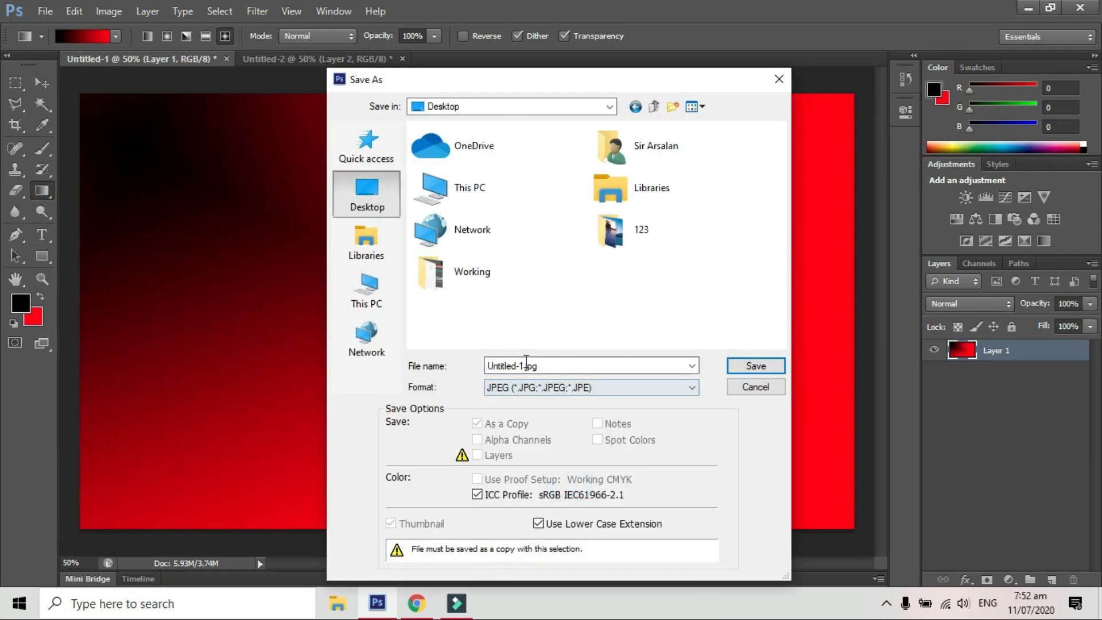
double_click(550, 361)
text(1)
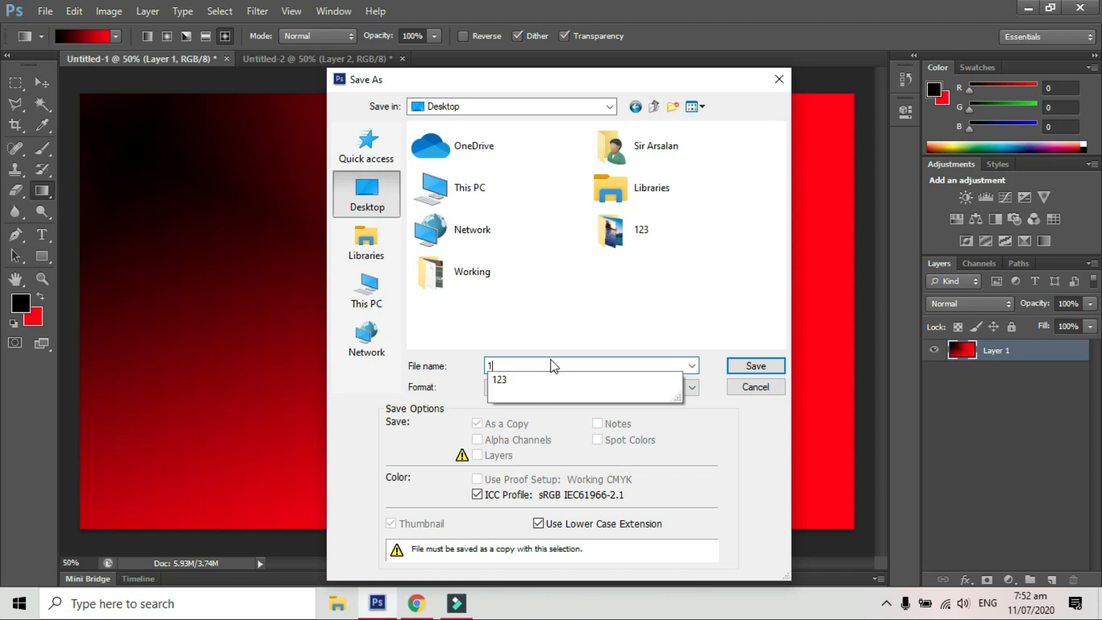
click(749, 368)
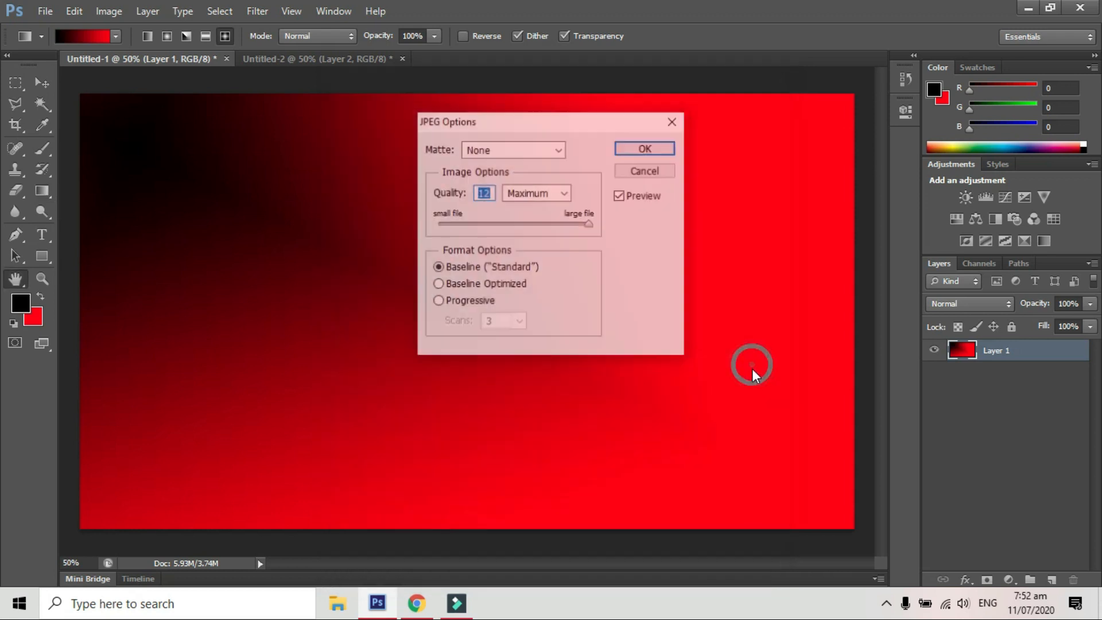
click(643, 147)
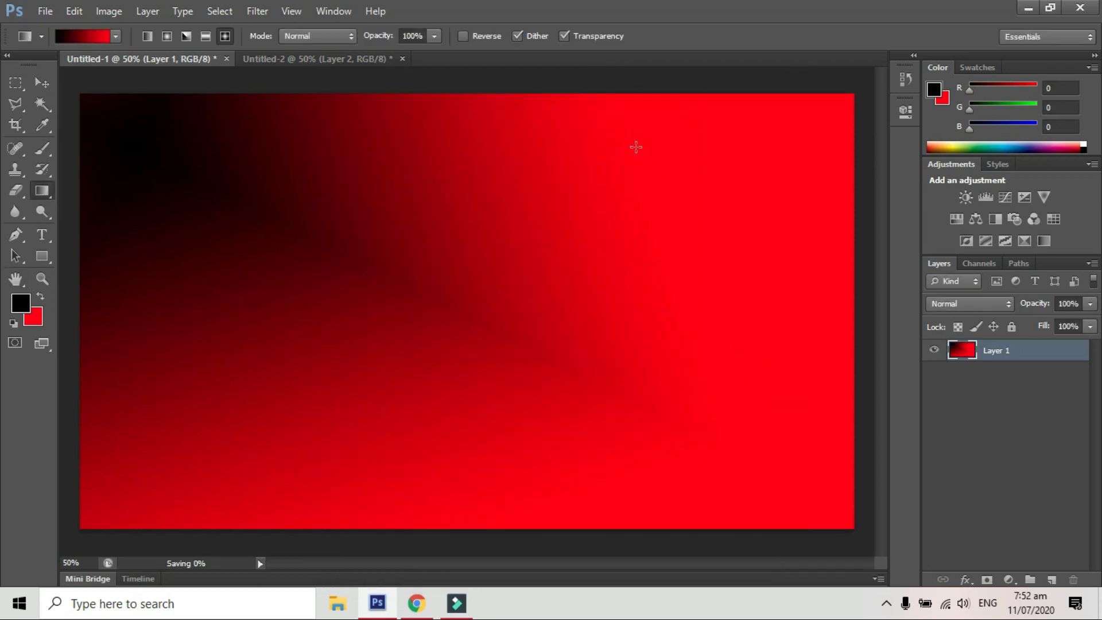
Go to the Windows desktop and set the saved image 1 as the desktop background
click(1030, 8)
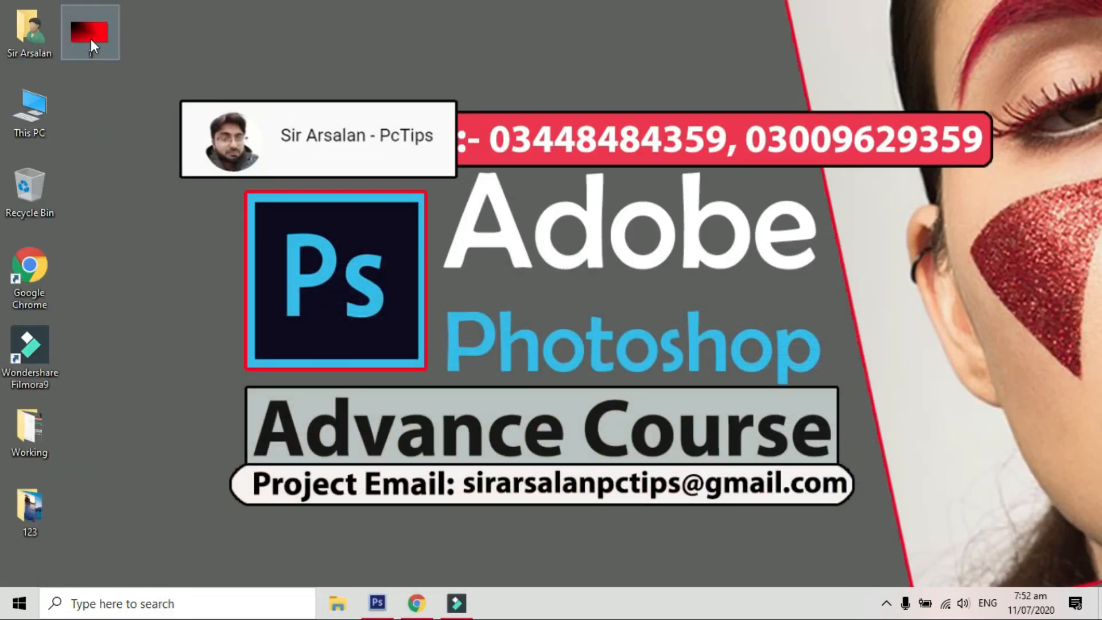
right_click(93, 30)
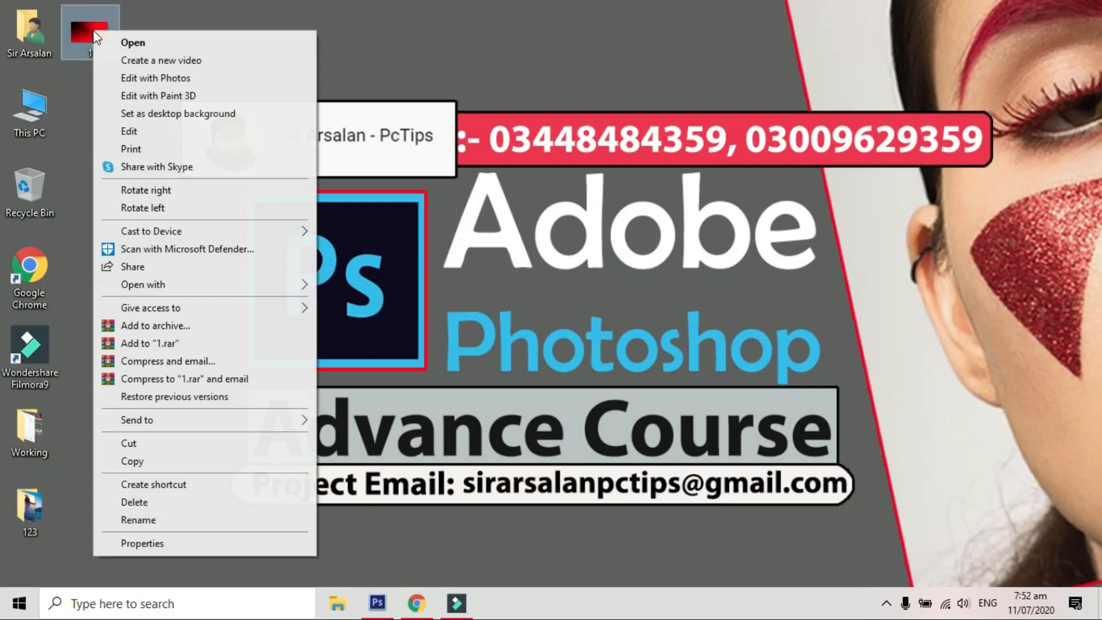
click(205, 113)
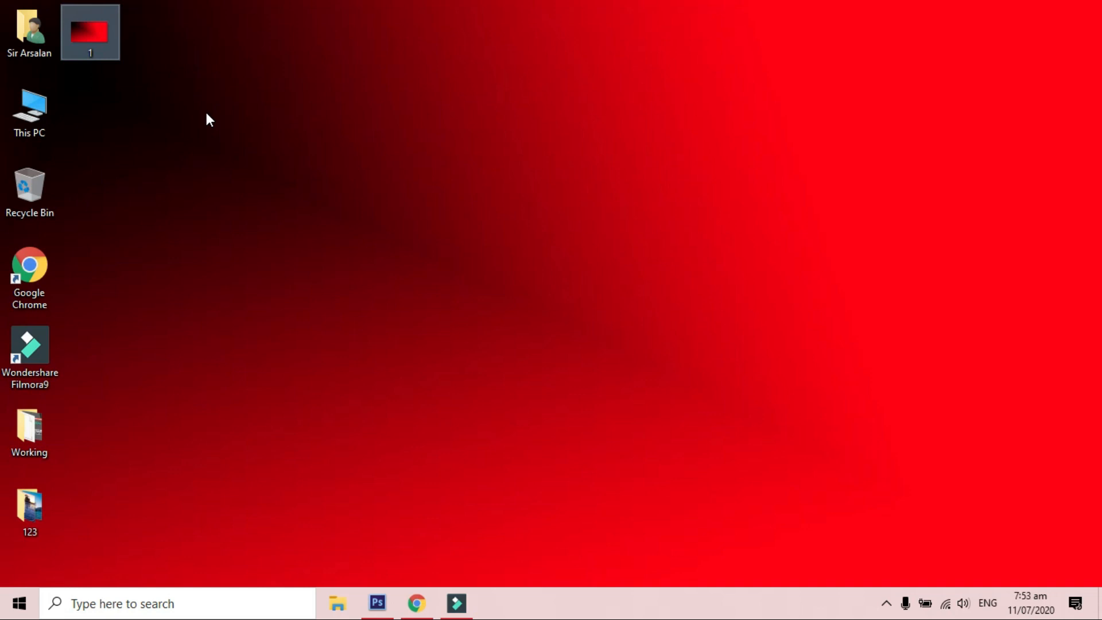
Switch back to Photoshop and choose the black-to-transparent gradient preset
click(377, 603)
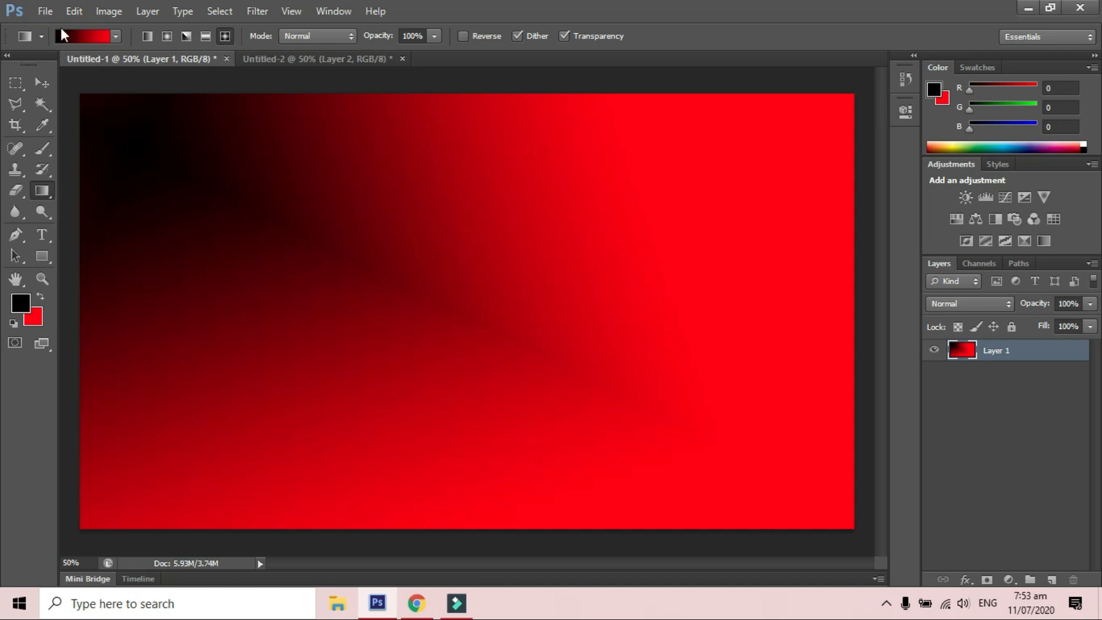
click(115, 33)
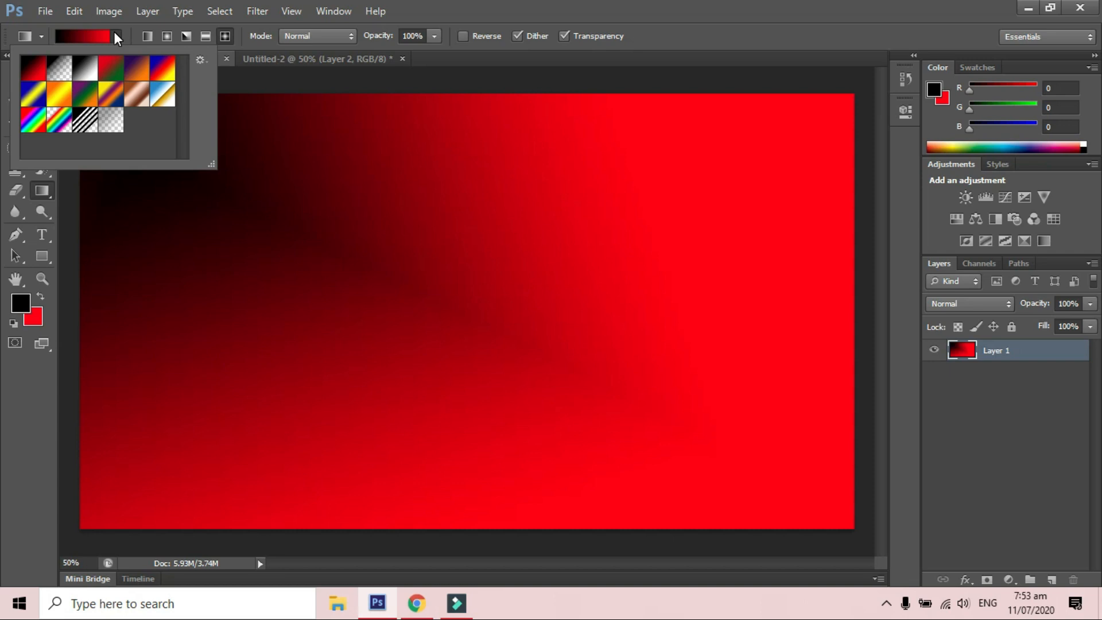
click(62, 71)
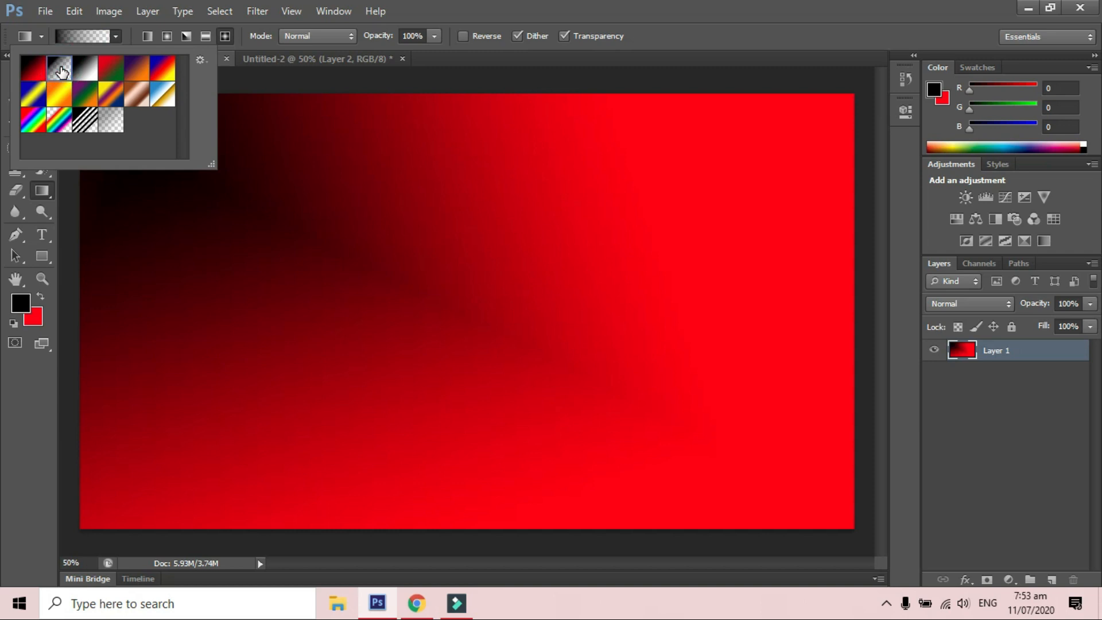
Add a new empty layer and delete Layer 1 with the red and black gradient
click(1037, 445)
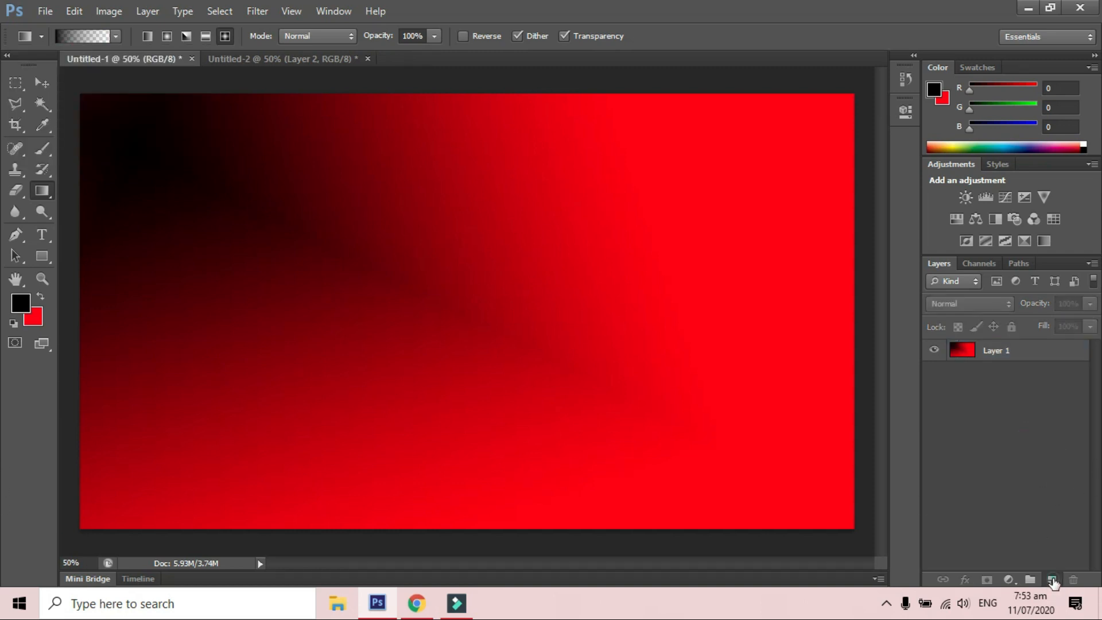
click(1053, 583)
drag(1001, 386, 1070, 581)
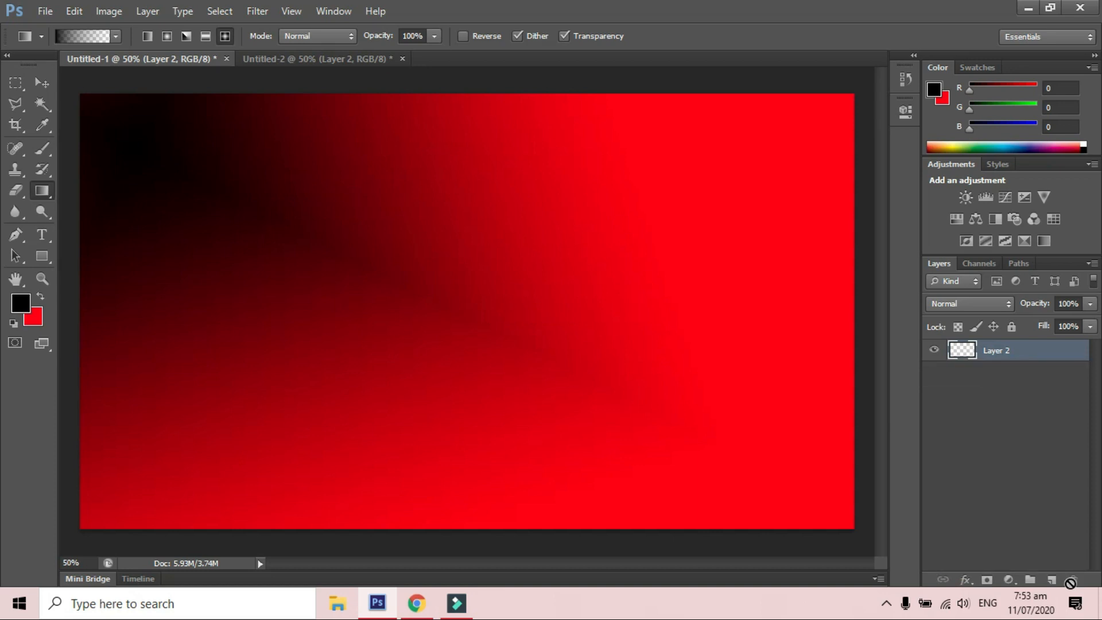
Set the foreground colour to light blue (#56a7f2) and draw a linear blue-to-transparent gradient diagonally across Layer 2
click(21, 303)
mouse_move(494, 334)
mouse_down()
mouse_move(531, 281)
mouse_move(505, 289)
mouse_move(535, 265)
mouse_up()
click(745, 243)
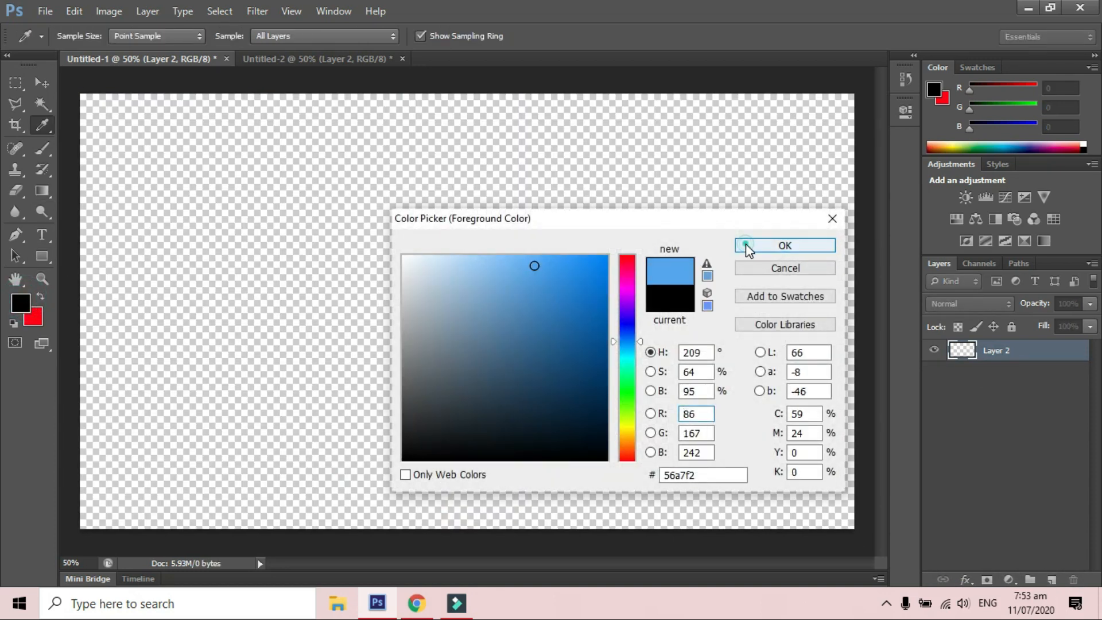
key(g)
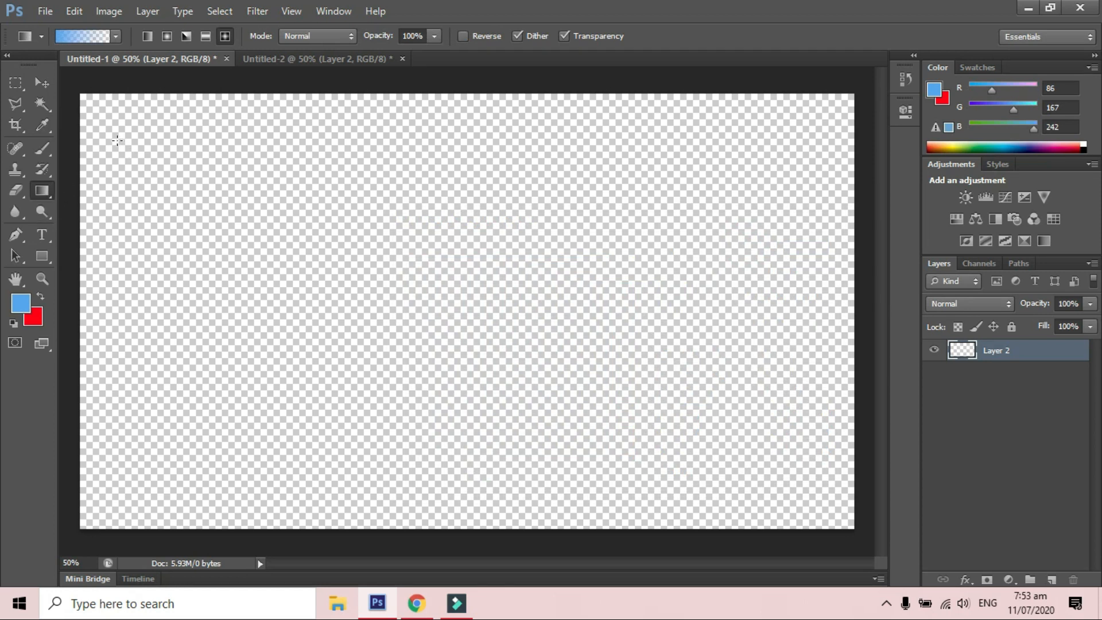
click(148, 36)
drag(124, 133, 706, 396)
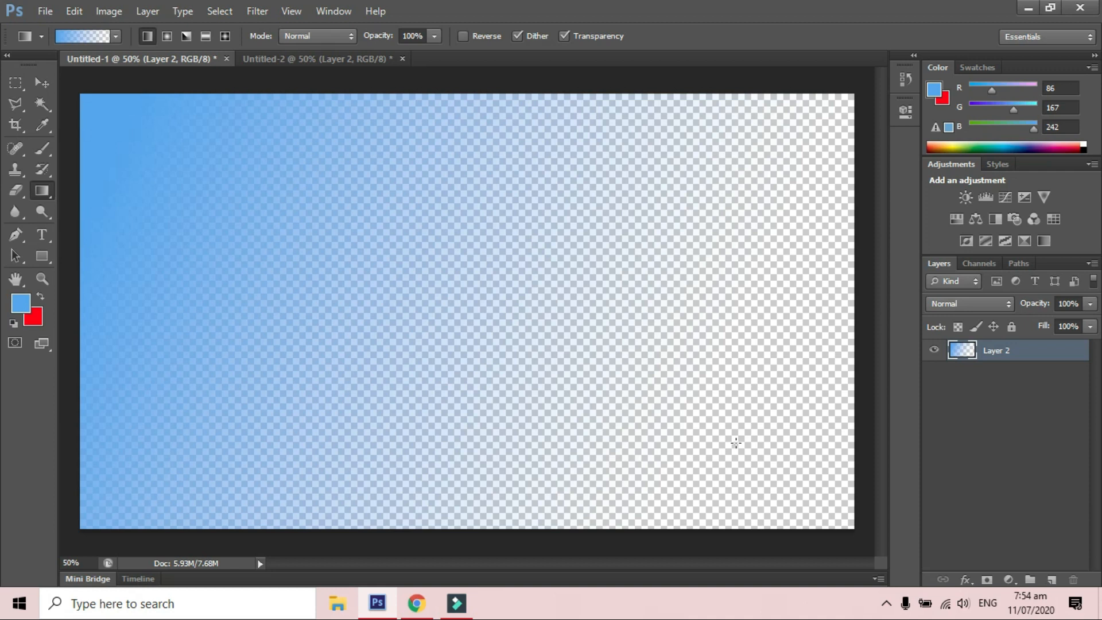
Set the foreground colour to pure red and draw a linear red-to-transparent gradient diagonally over the blue one
click(21, 304)
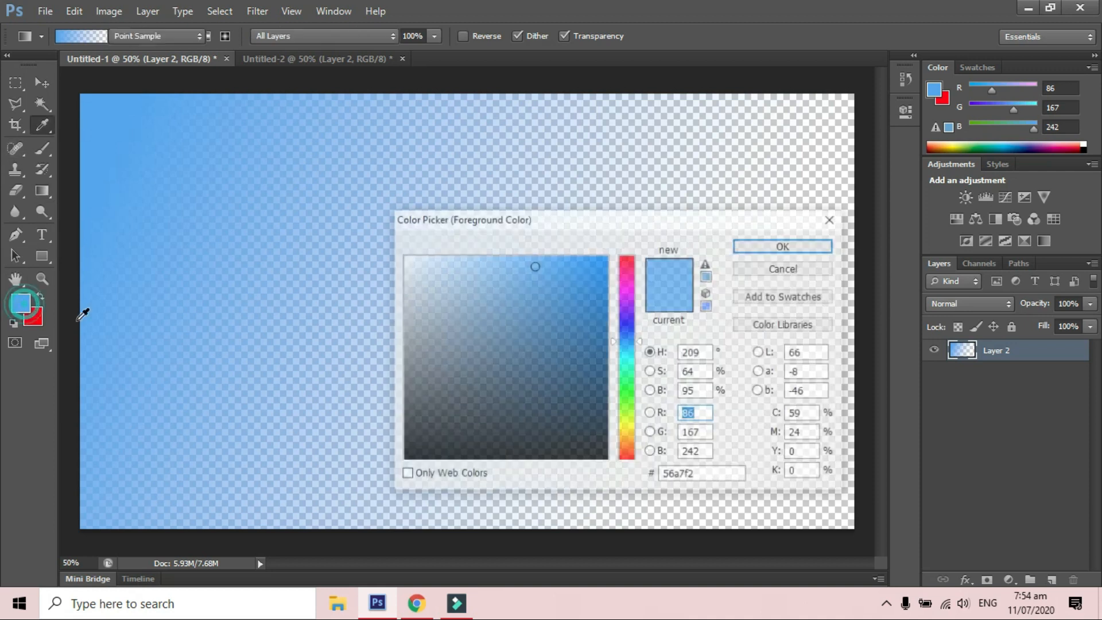
mouse_move(626, 284)
mouse_down()
mouse_move(627, 255)
mouse_move(608, 255)
mouse_up()
click(756, 246)
key(g)
click(113, 36)
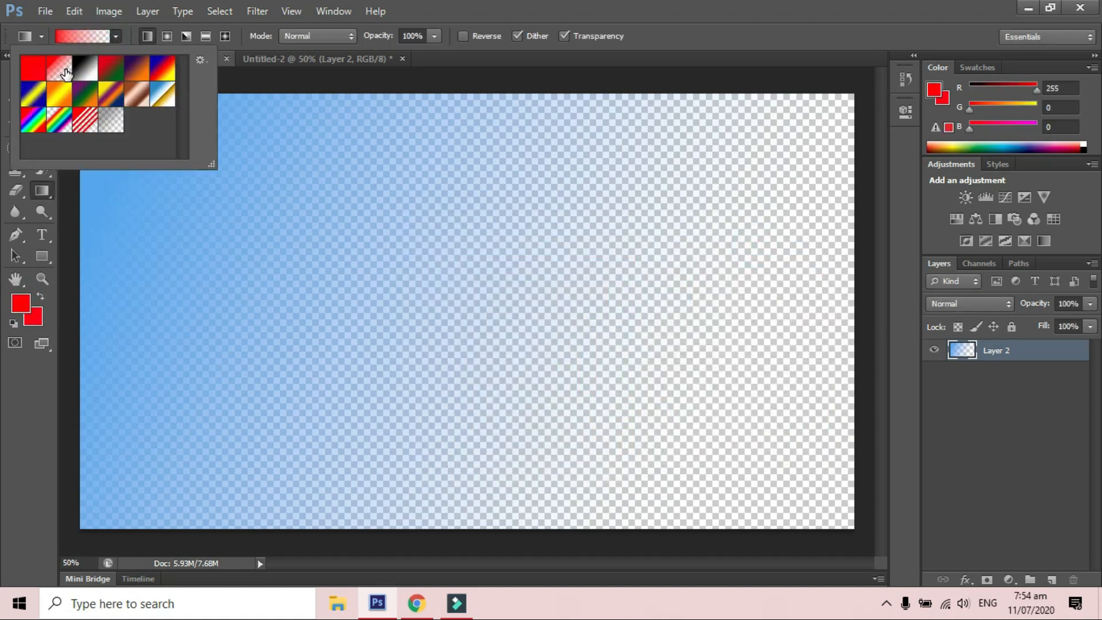
click(169, 198)
drag(206, 221, 646, 422)
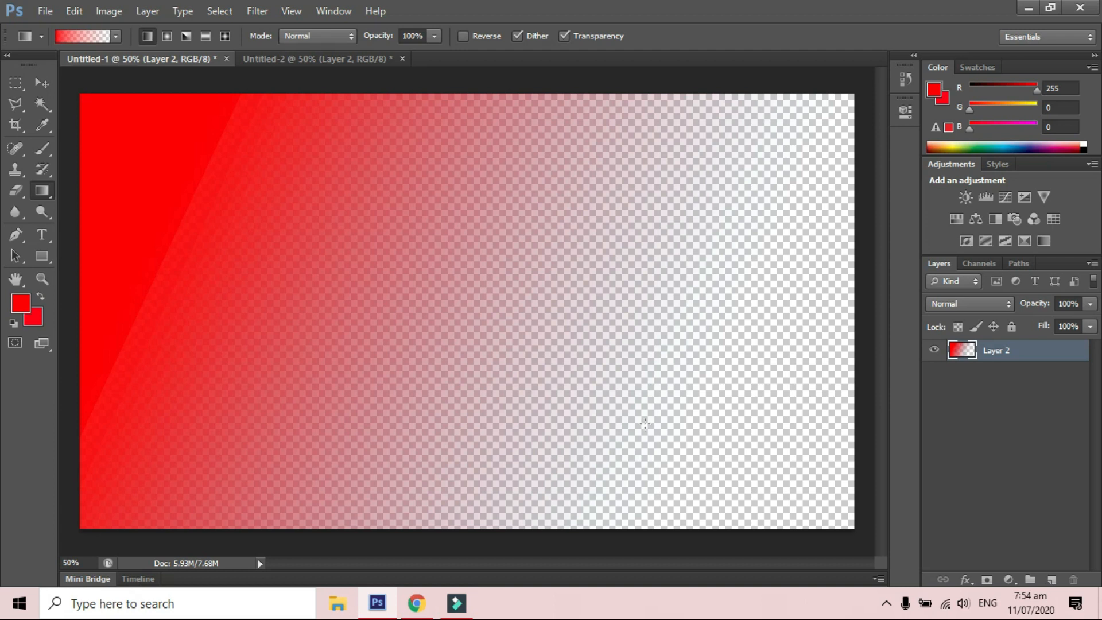
Switch to the radial gradient style and draw five overlapping red-to-transparent gradients at different places on the canvas
click(167, 36)
drag(396, 264, 506, 345)
drag(578, 386, 298, 203)
drag(658, 161, 350, 381)
drag(179, 236, 381, 401)
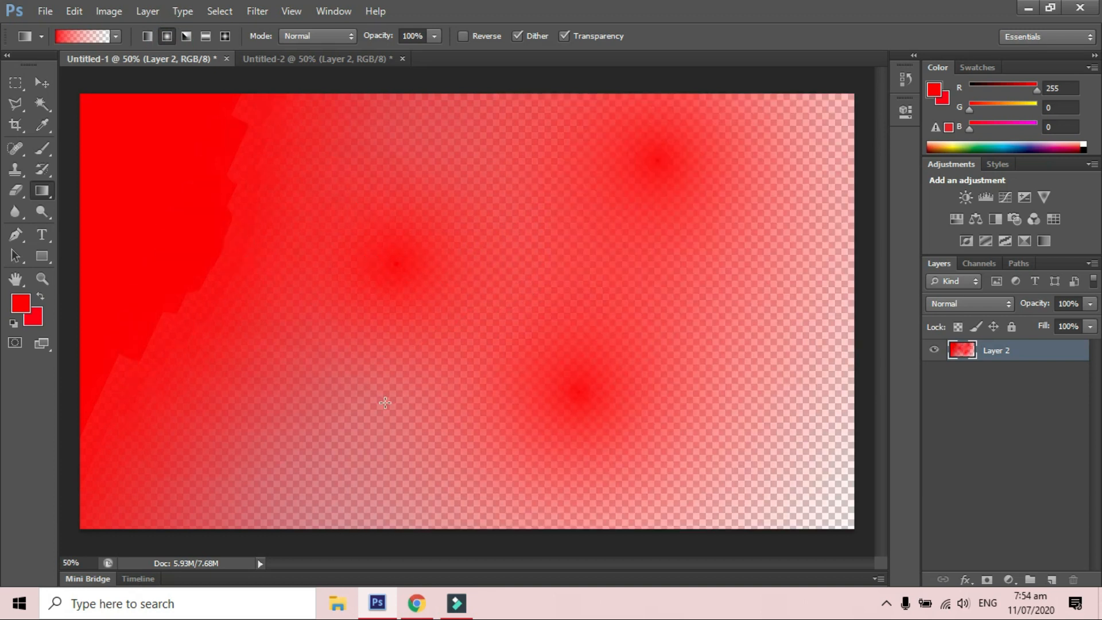
drag(276, 285, 456, 485)
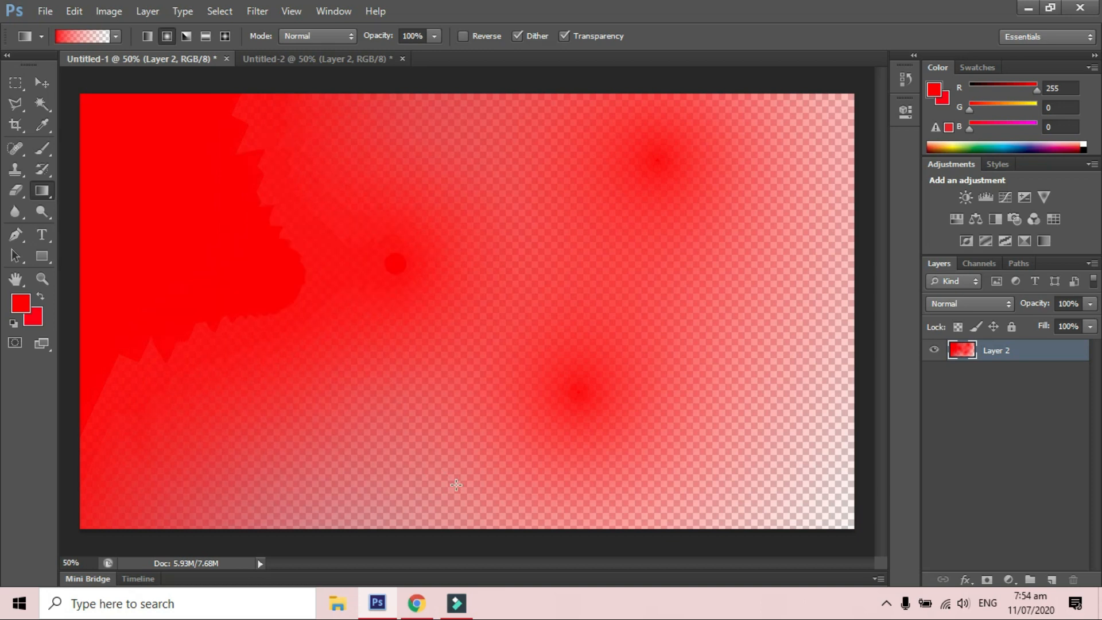
Select the red-to-transparent gradient preset and set the gradient style to reflected
click(115, 36)
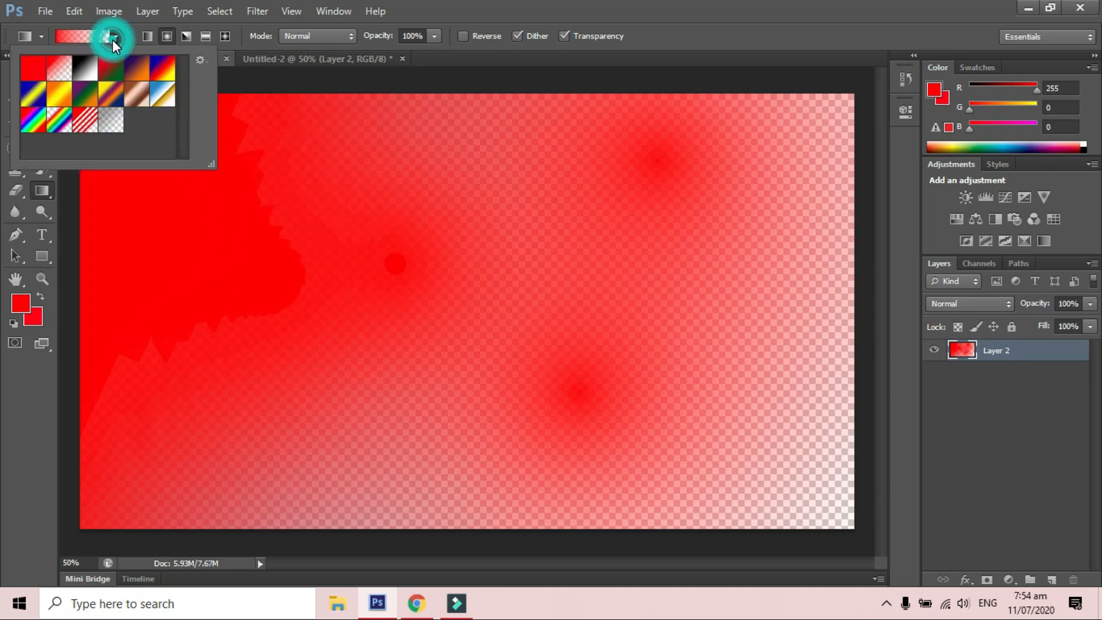
click(64, 69)
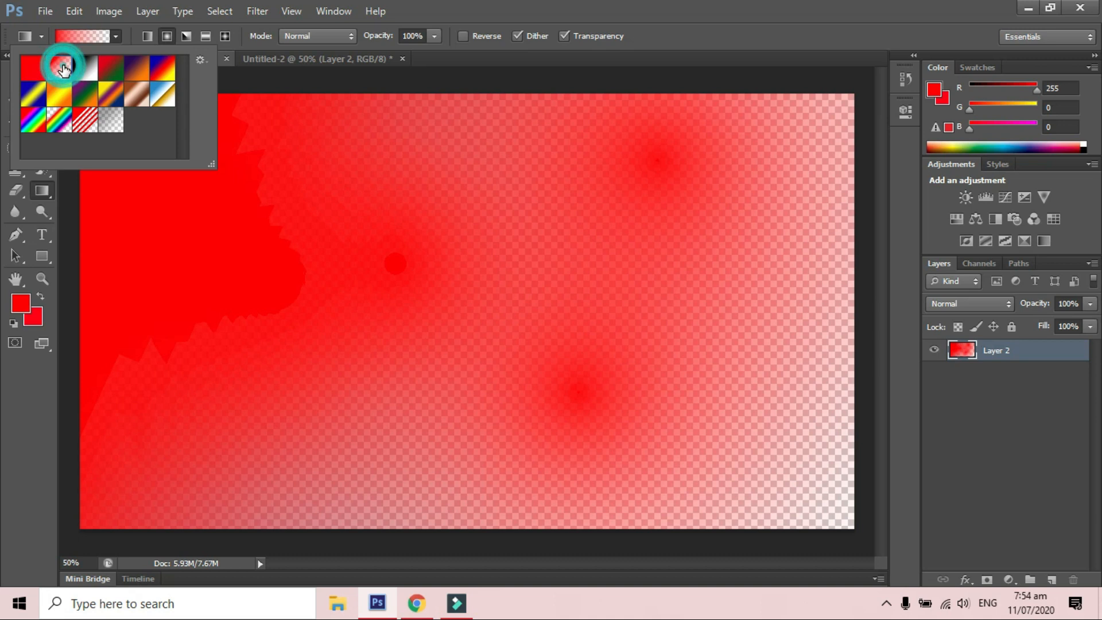
click(210, 35)
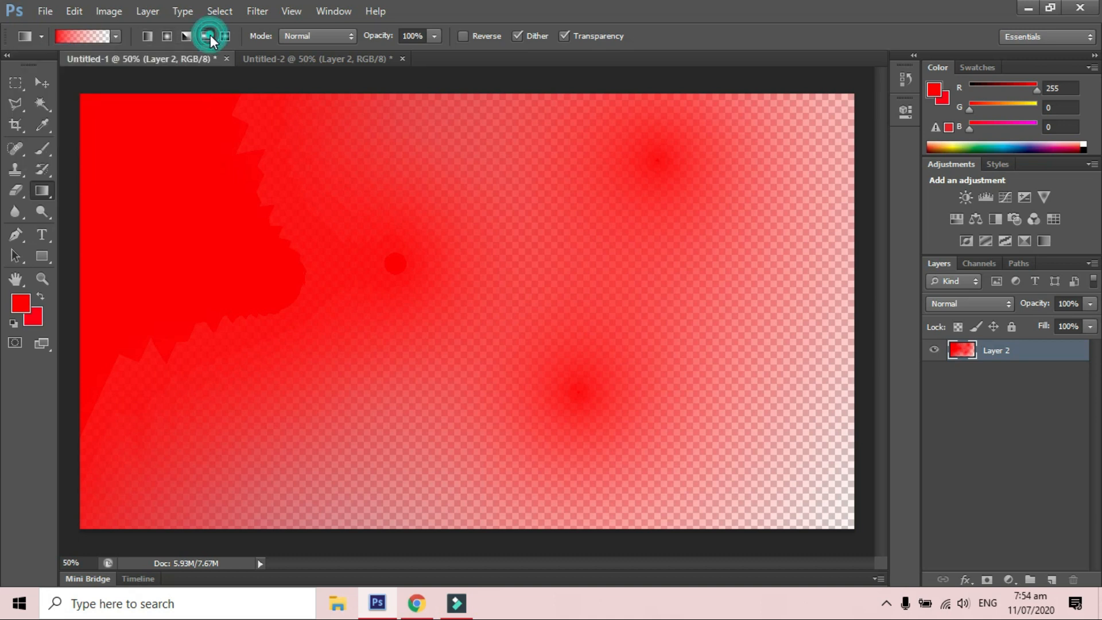
Add a new empty layer and delete Layer 2 with the red gradients
drag(1022, 349, 1046, 584)
click(1046, 584)
drag(1010, 372, 1072, 577)
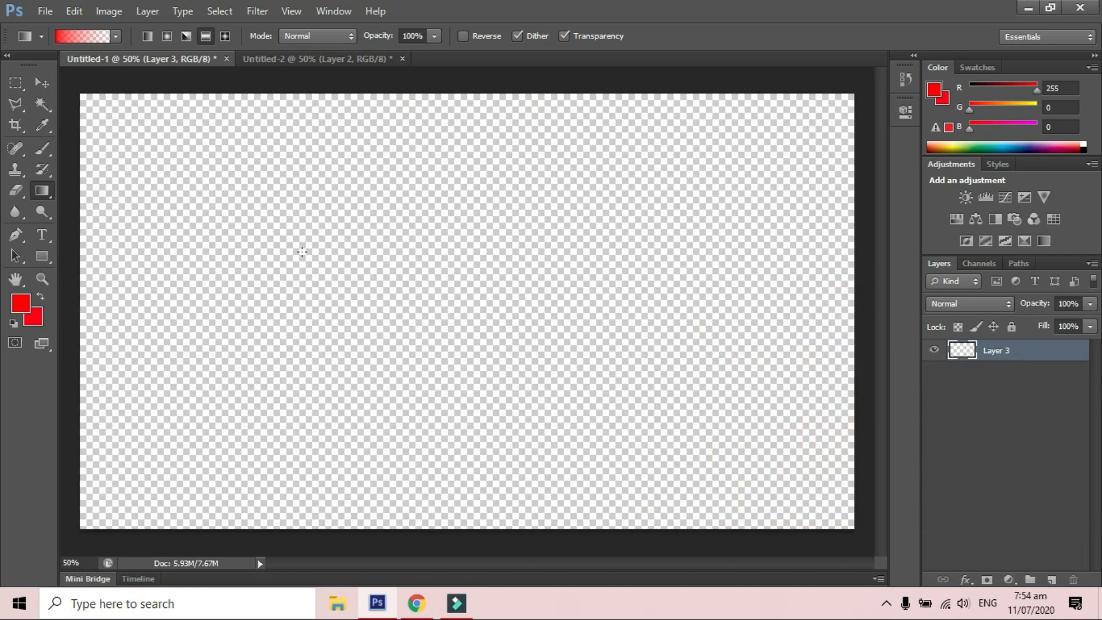
drag(249, 204, 629, 454)
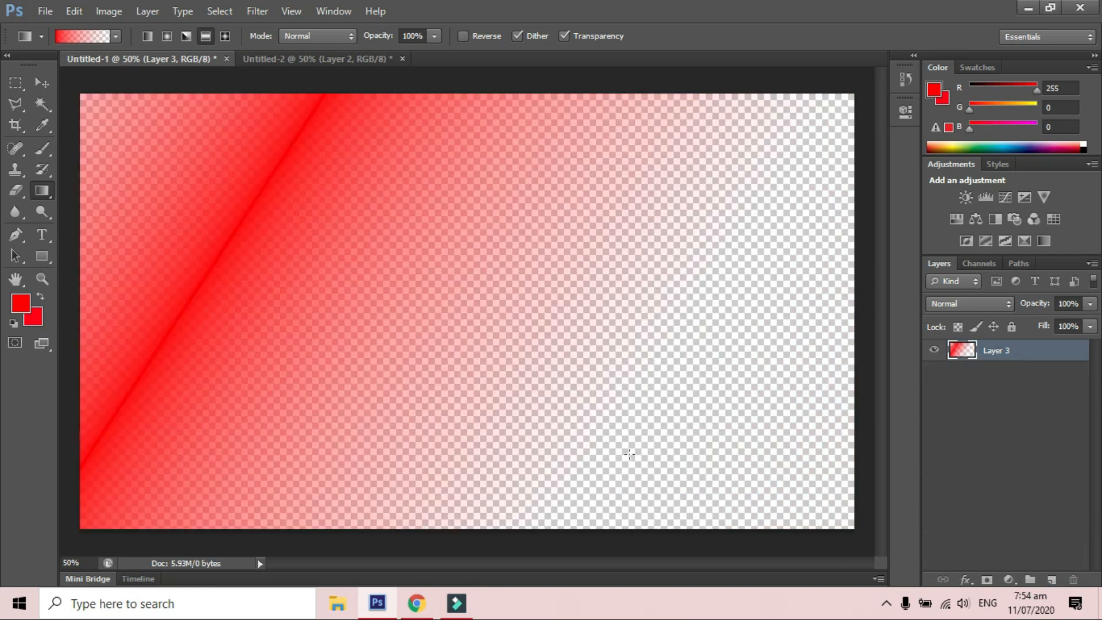
key(ctrl+z)
click(185, 36)
click(225, 36)
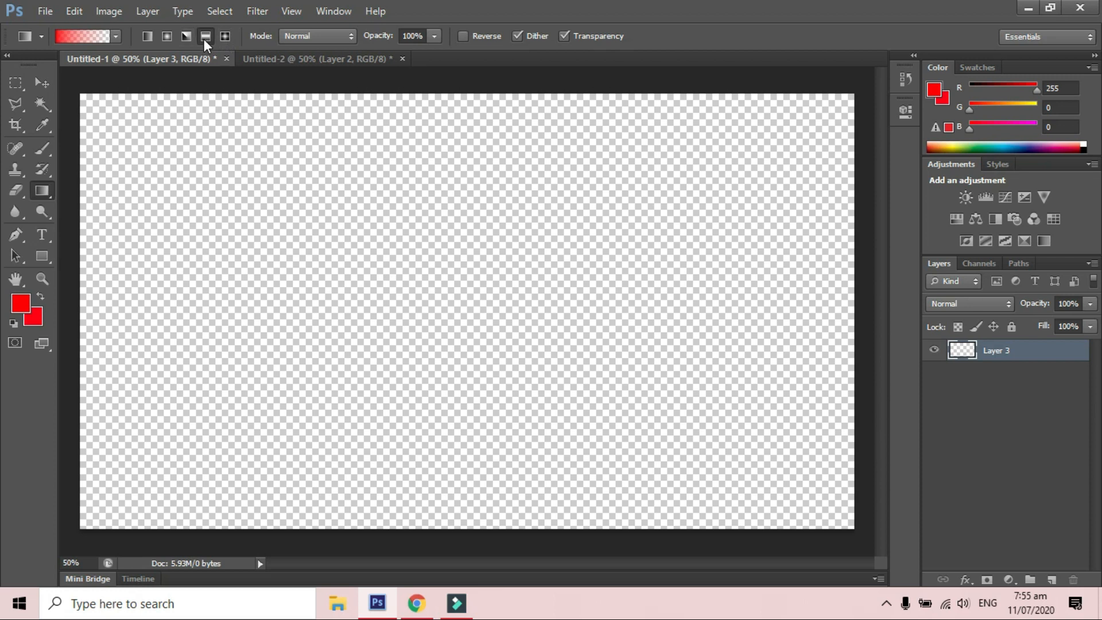
Draw several overlapping reflected red-to-transparent gradients in different directions across Layer 3
click(206, 36)
drag(381, 182, 483, 396)
drag(429, 302, 704, 294)
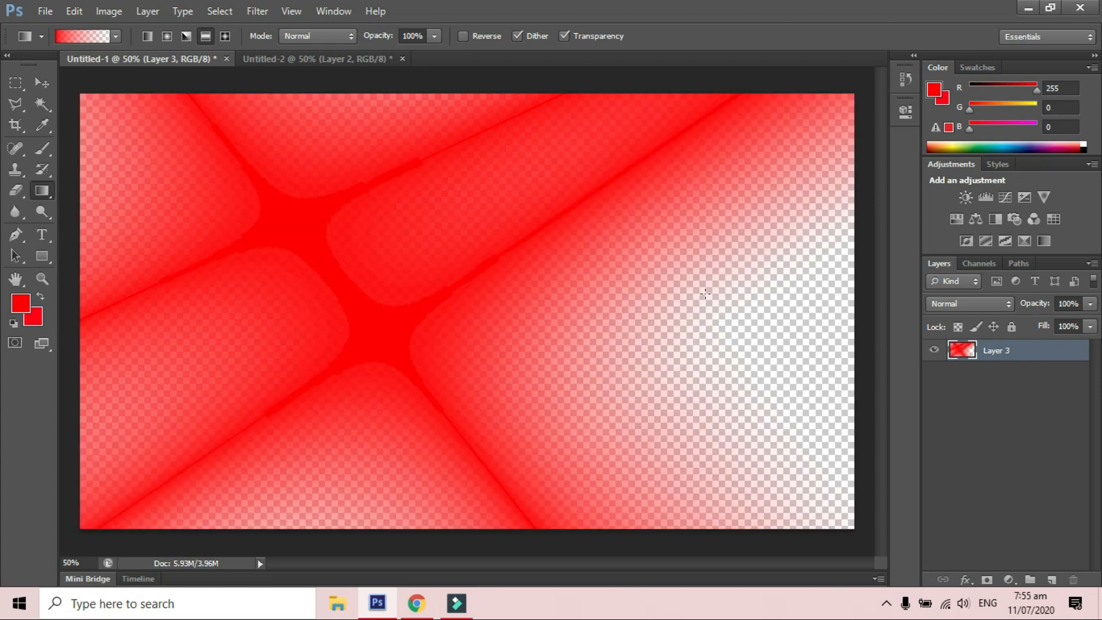
Add a new empty layer and delete Layer 3 with the reflected gradients
click(1051, 579)
click(1021, 372)
drag(1021, 374, 1073, 579)
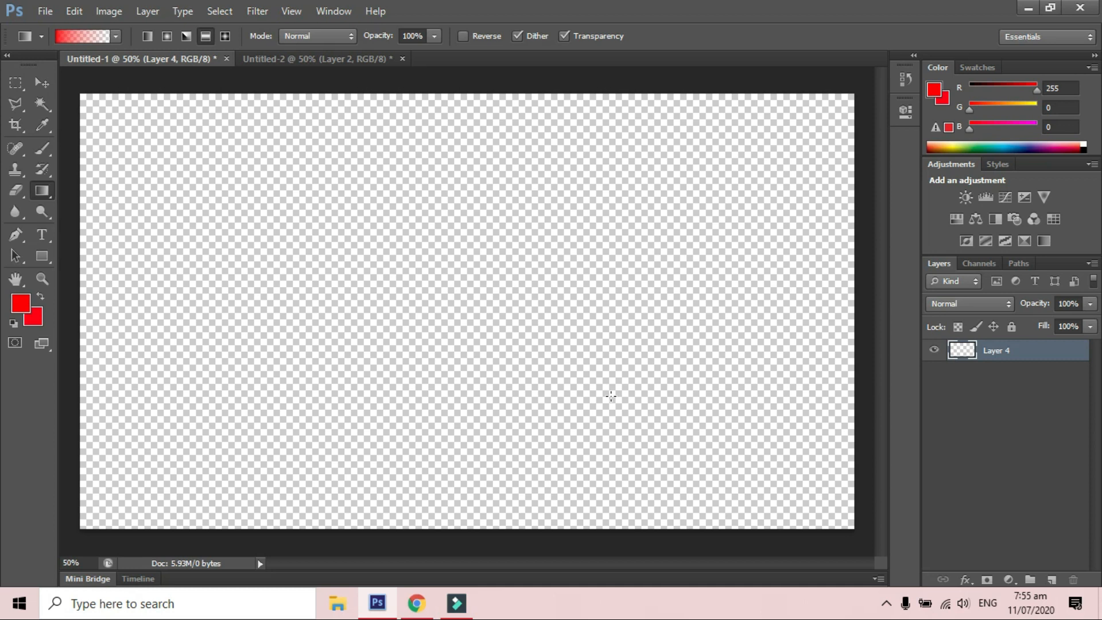
Open the Gradient Editor for the current gradient and move its dialog higher over the canvas
click(114, 36)
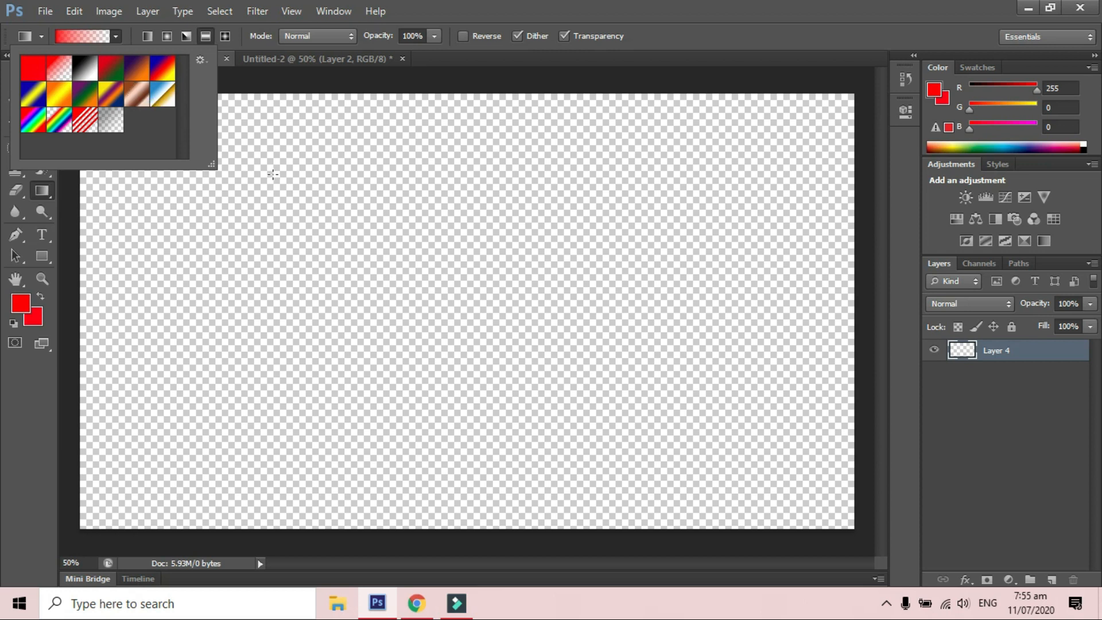
click(69, 257)
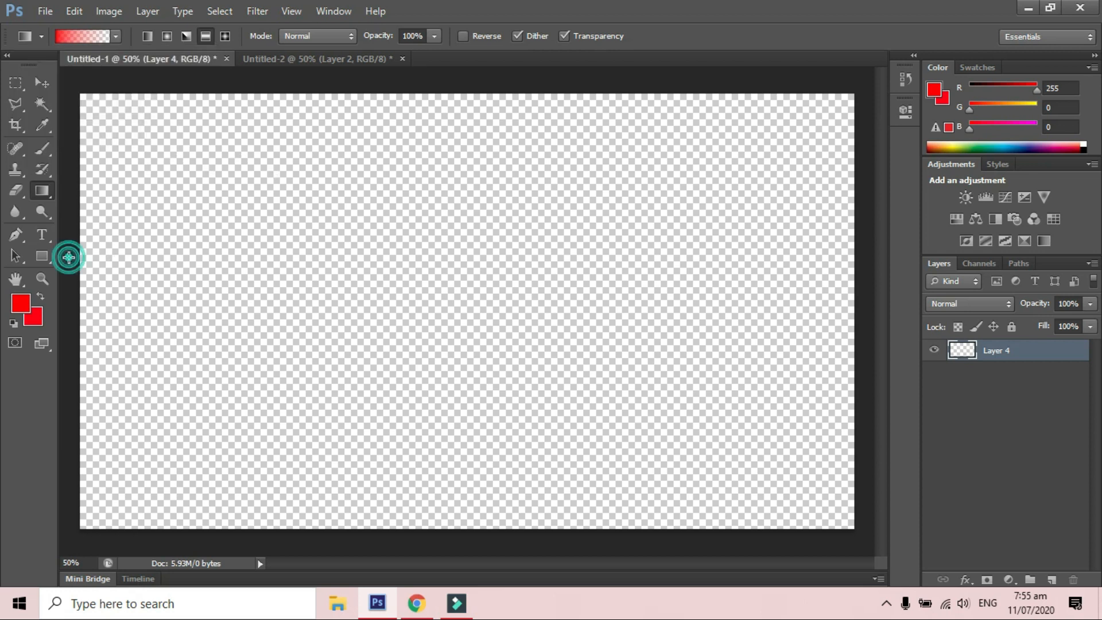
click(85, 38)
drag(327, 112, 423, 102)
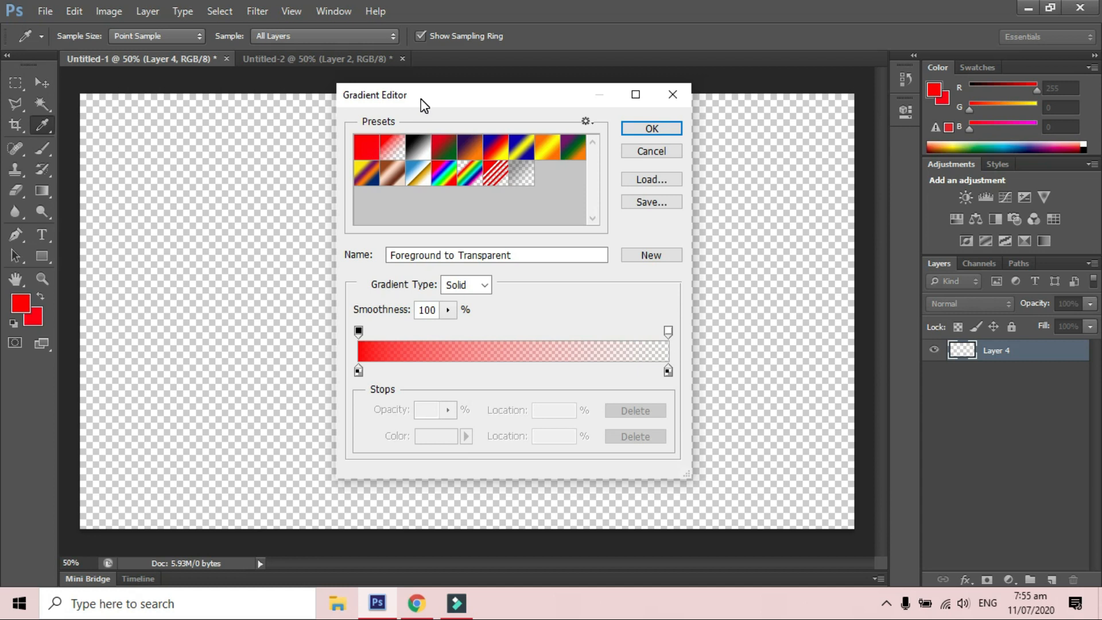
drag(474, 104, 525, 72)
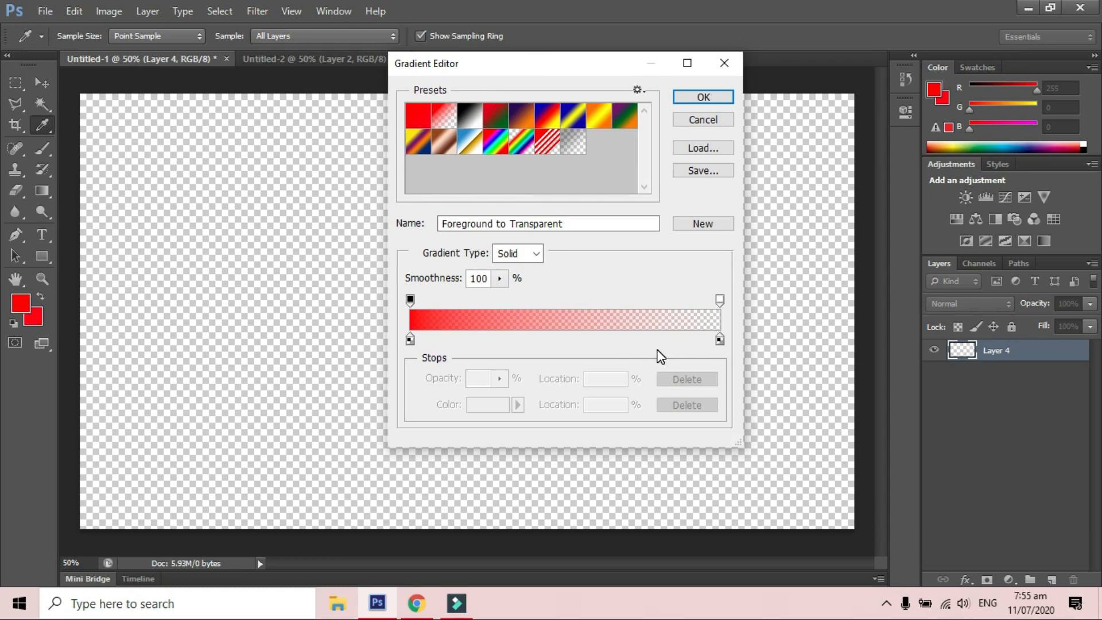
Preview the Foreground to Transparent, Black, White and Red, Green presets, and select the Foreground to Background preset
click(425, 122)
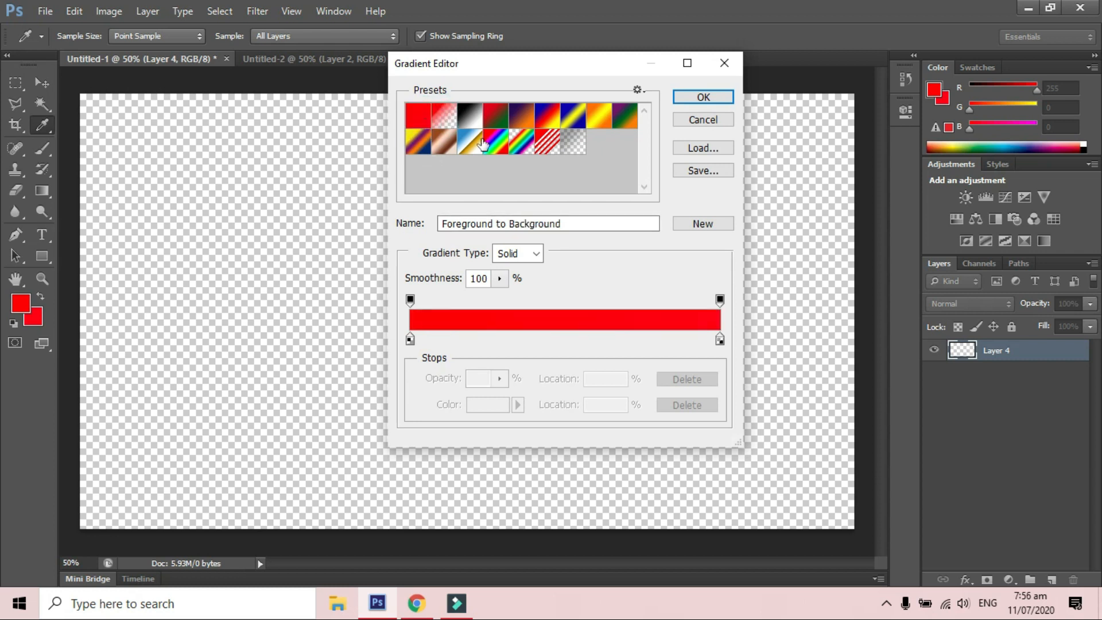
click(445, 119)
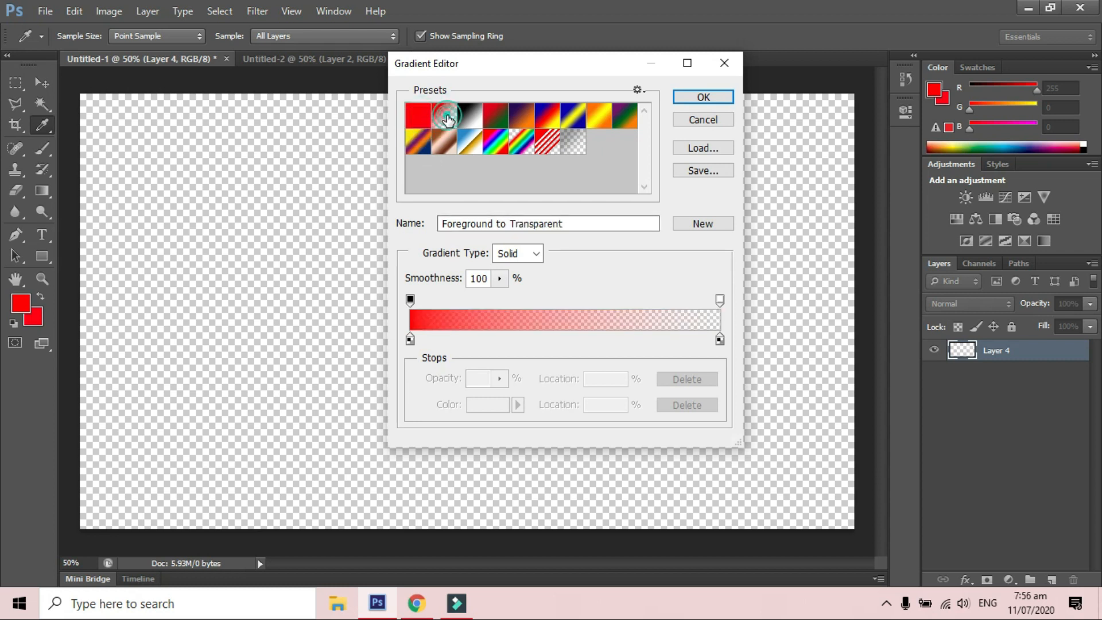
click(470, 120)
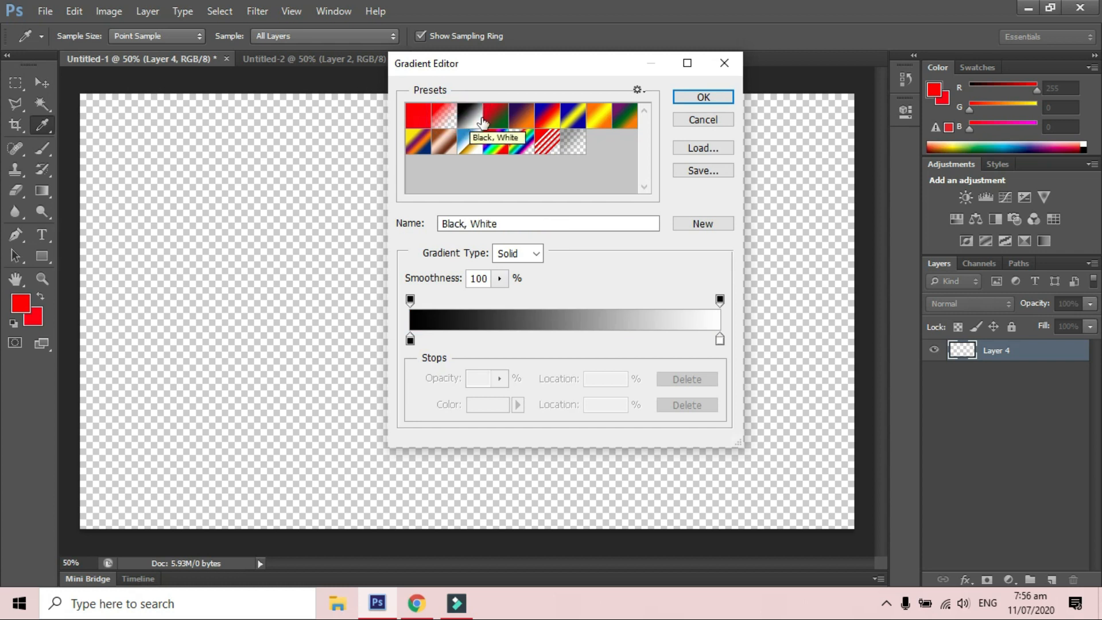
click(497, 117)
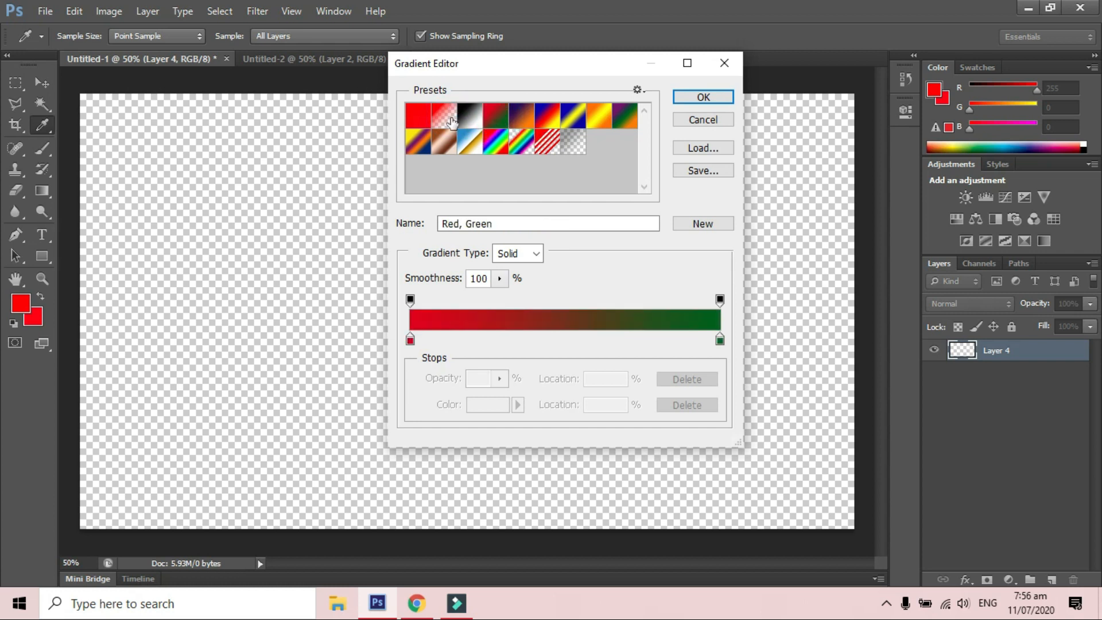
click(422, 123)
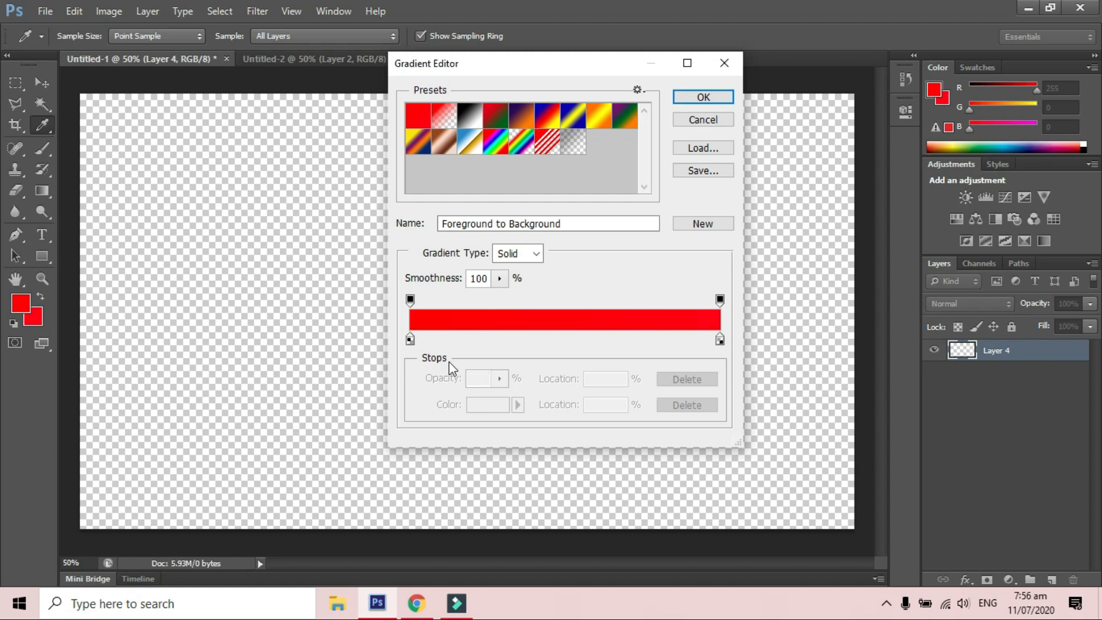
Move the gradient's starting colour stop to 16% and set its colour to bright green (#4eff00)
drag(411, 342, 460, 340)
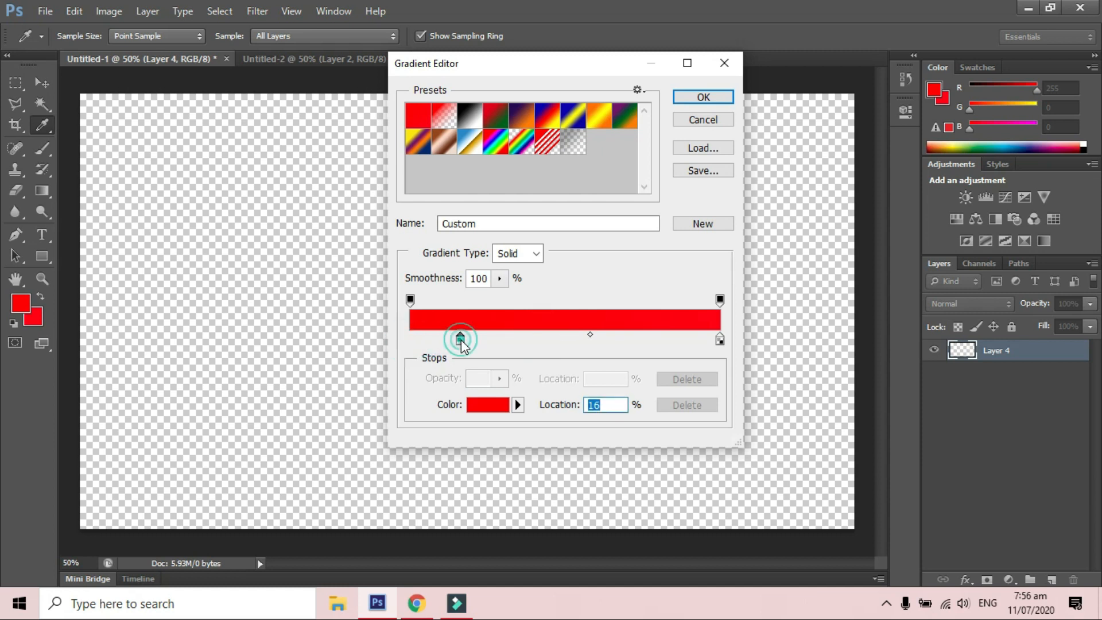
double_click(460, 339)
drag(514, 219, 376, 240)
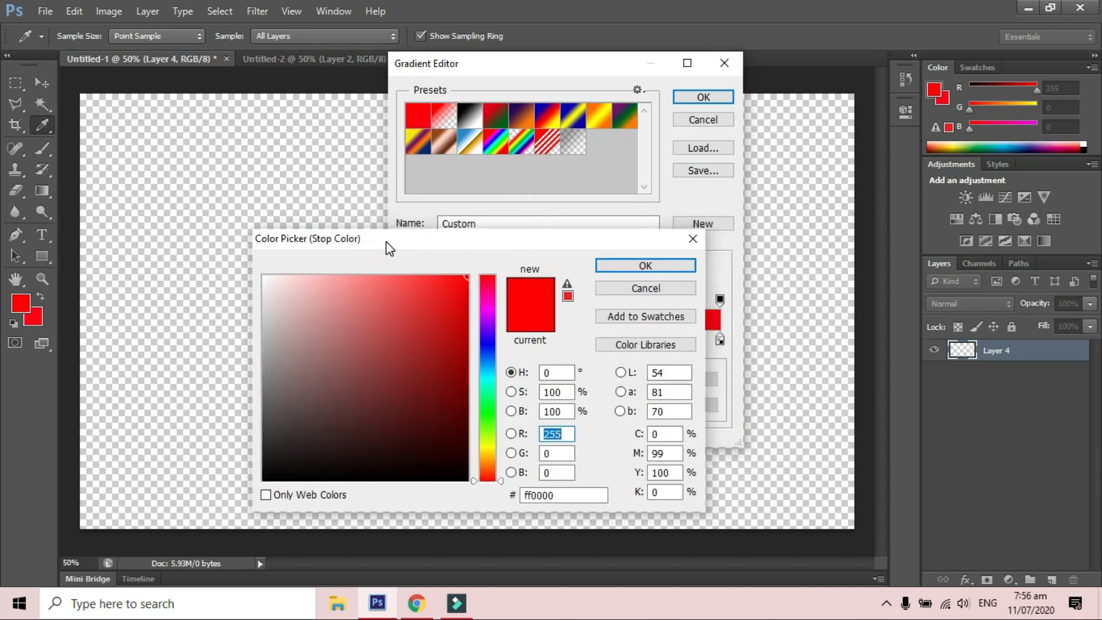
drag(493, 383, 487, 423)
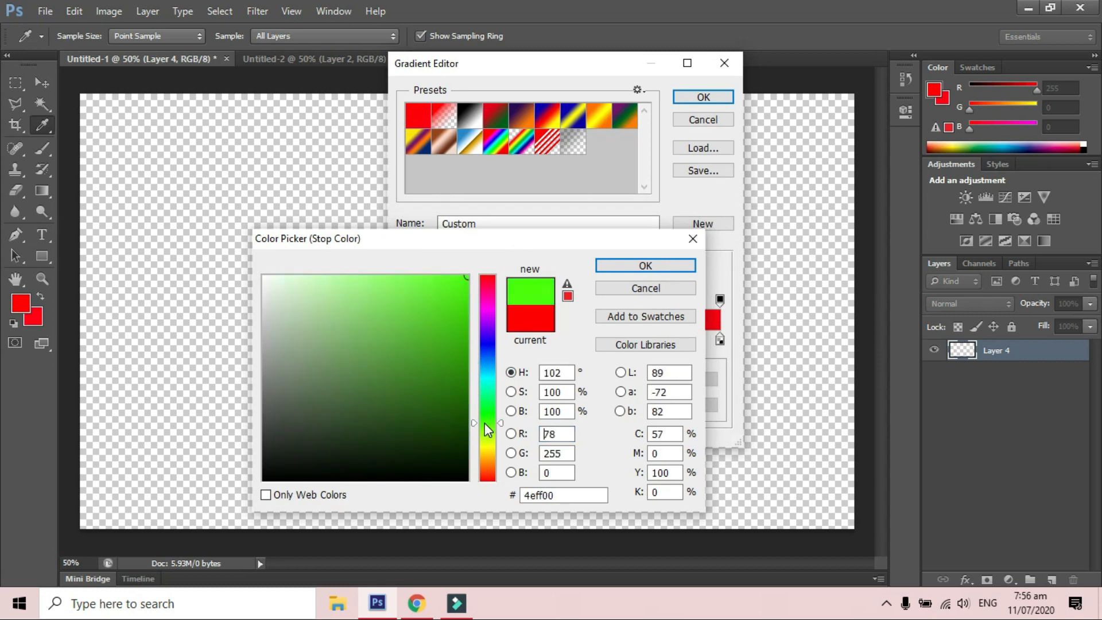
click(642, 267)
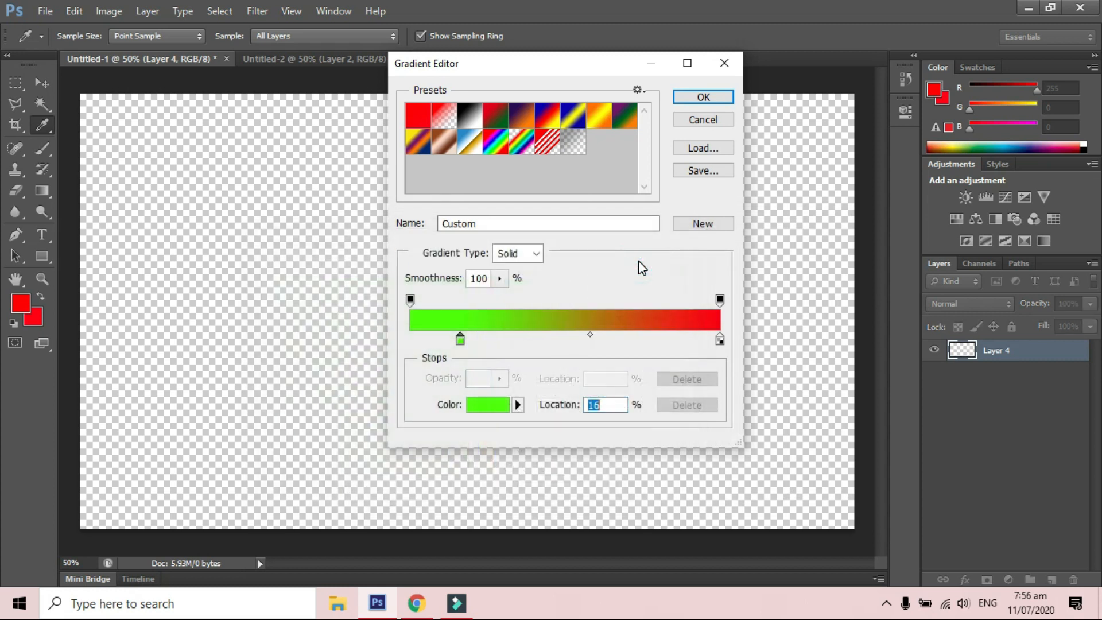
Set the colour of the gradient's end stop to yellow (#e4ff00)
double_click(720, 340)
drag(488, 345, 487, 443)
click(442, 349)
click(466, 278)
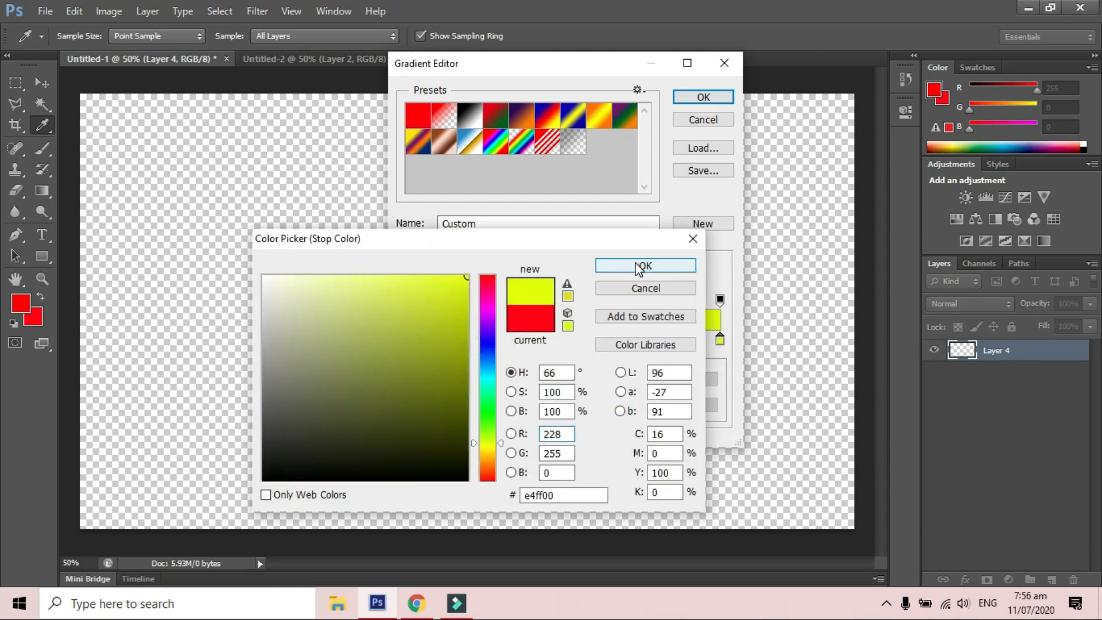
click(637, 265)
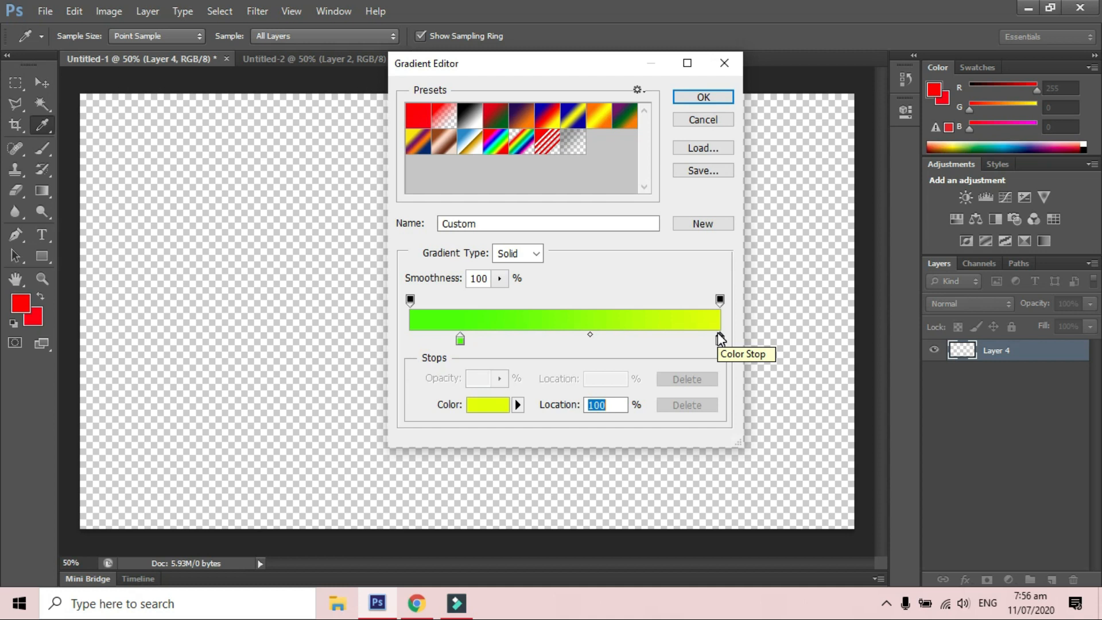
Duplicate the green colour stop to the 44% location and set the copy's colour to near-black (#0a0a0a)
click(459, 341)
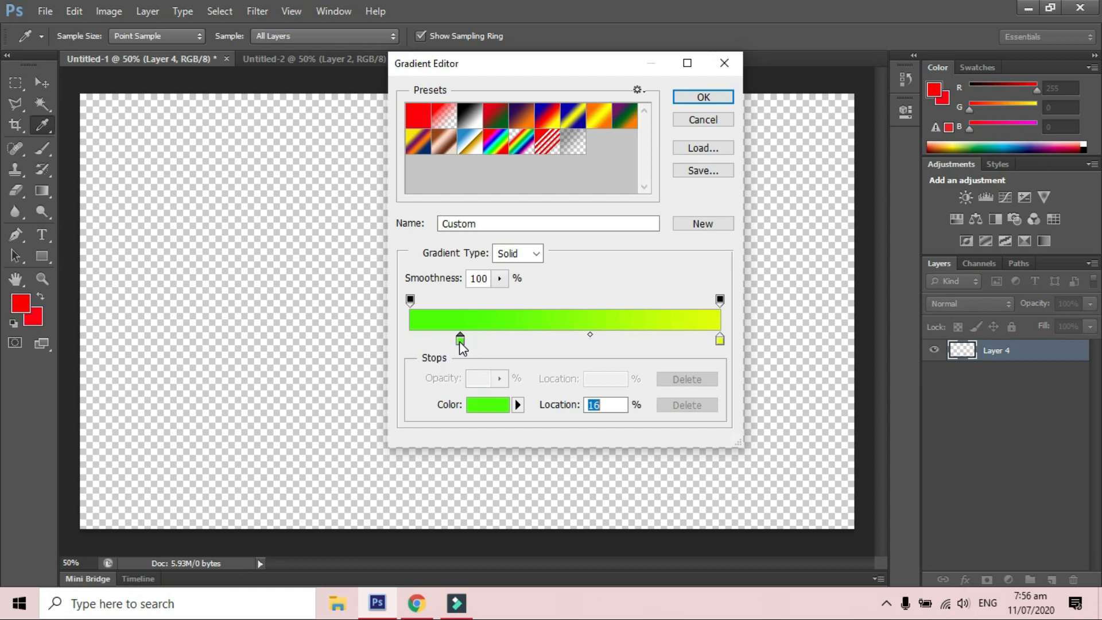
drag(460, 342, 547, 337)
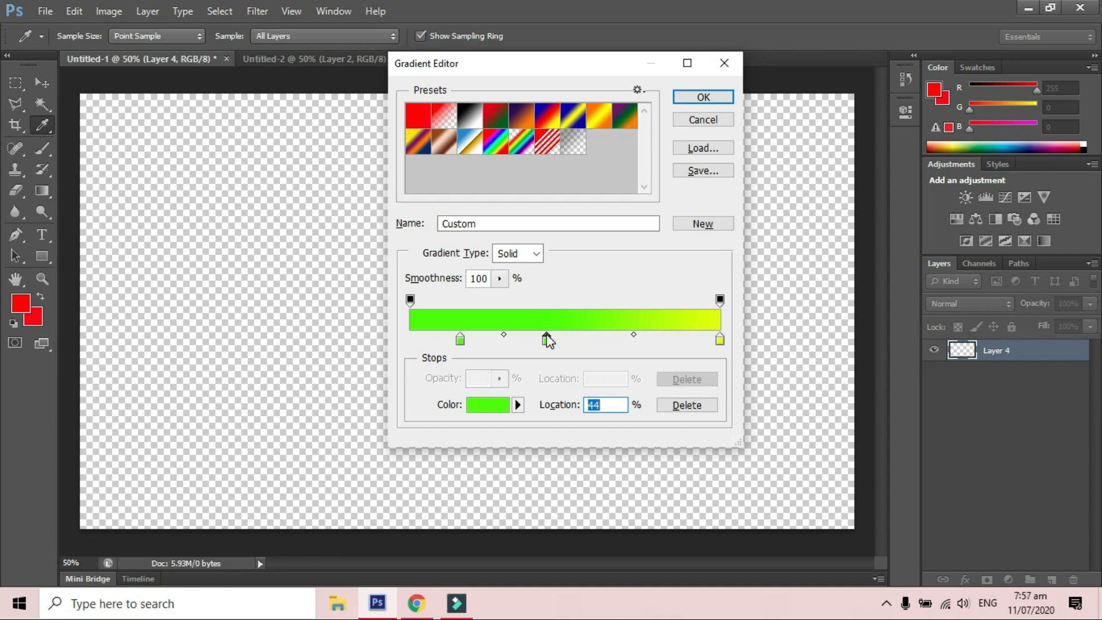
double_click(546, 338)
mouse_move(420, 365)
mouse_down()
mouse_move(364, 416)
mouse_move(267, 472)
mouse_up()
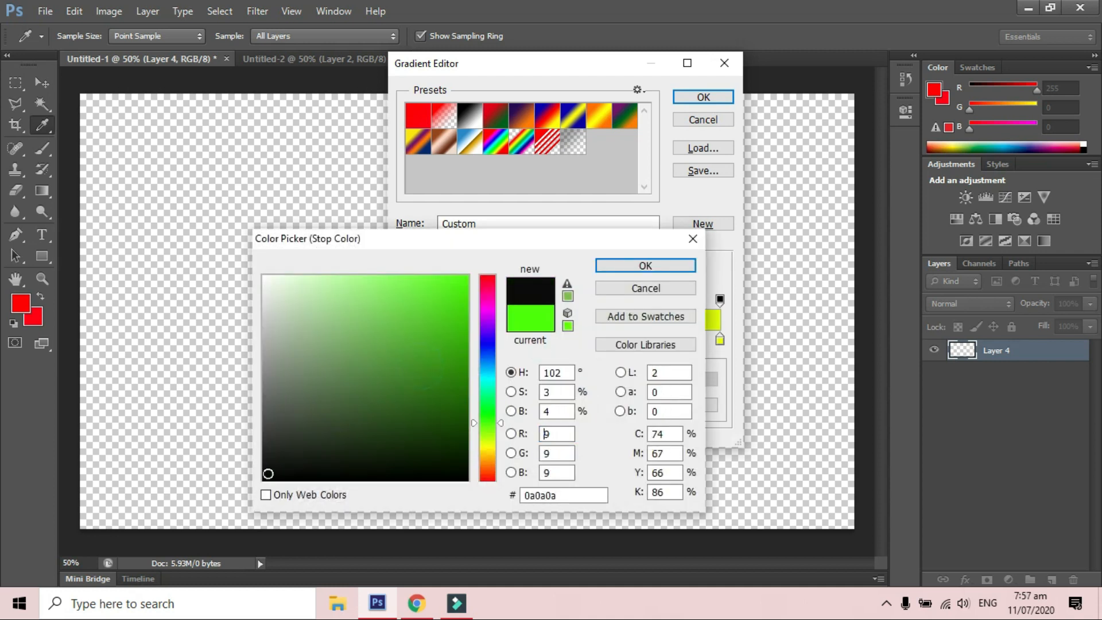
click(658, 267)
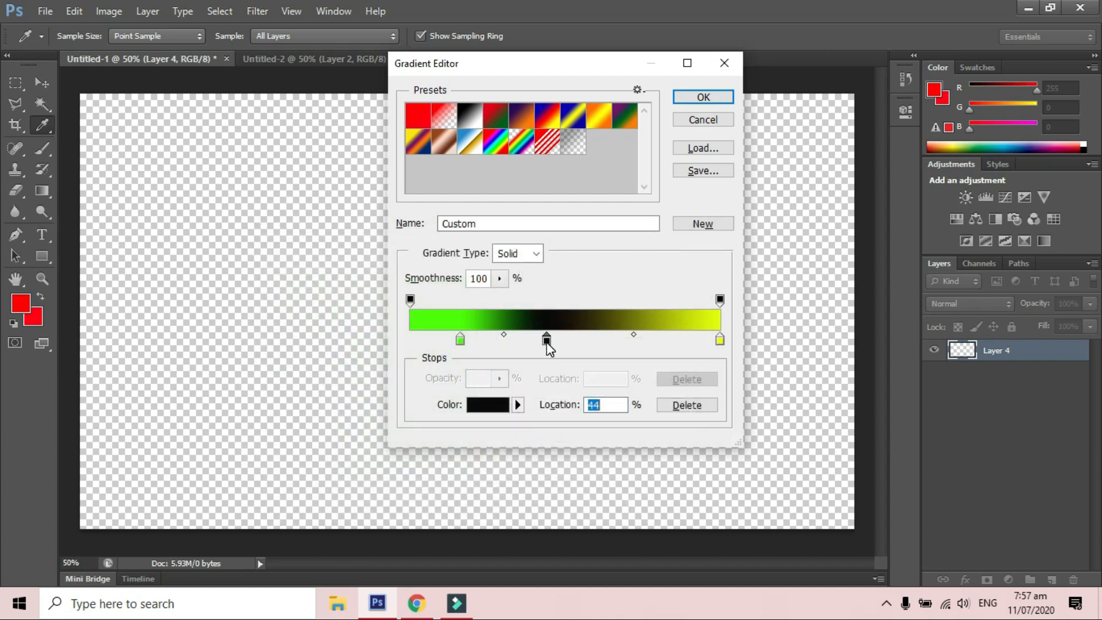
Shift the green and black colour stops toward the gradient's start and place a copy of the yellow stop at 86%
mouse_move(460, 339)
mouse_down()
mouse_move(404, 347)
mouse_move(466, 353)
mouse_move(405, 350)
mouse_move(462, 345)
mouse_move(446, 345)
mouse_up()
drag(544, 343, 503, 342)
drag(720, 340, 681, 347)
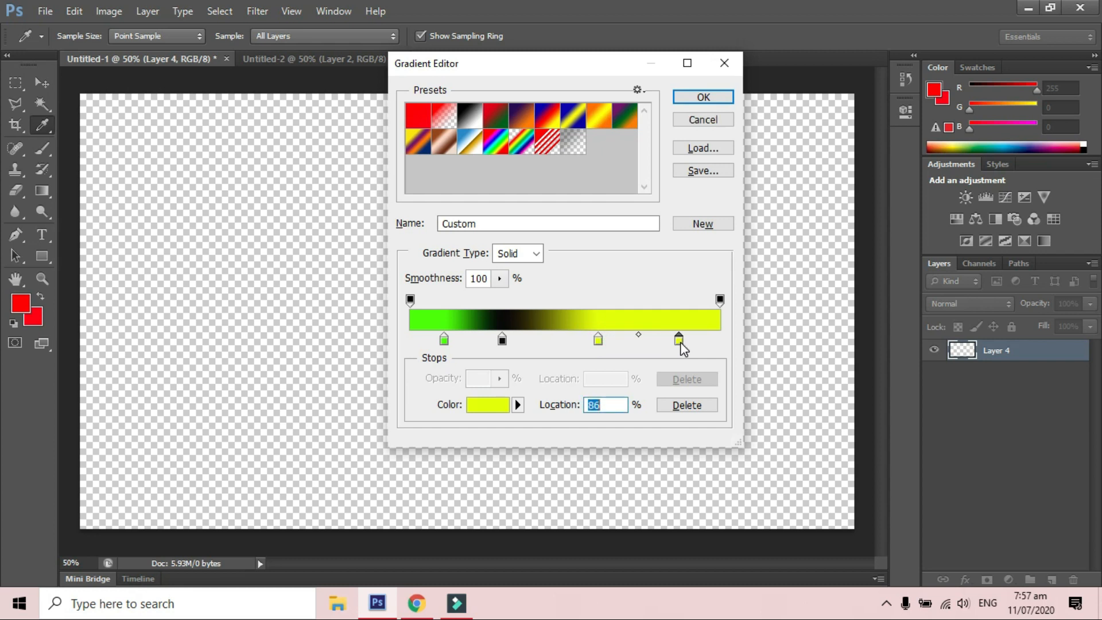
Set the 86% stop's colour to red (#ff0000) and accept the custom gradient
double_click(679, 339)
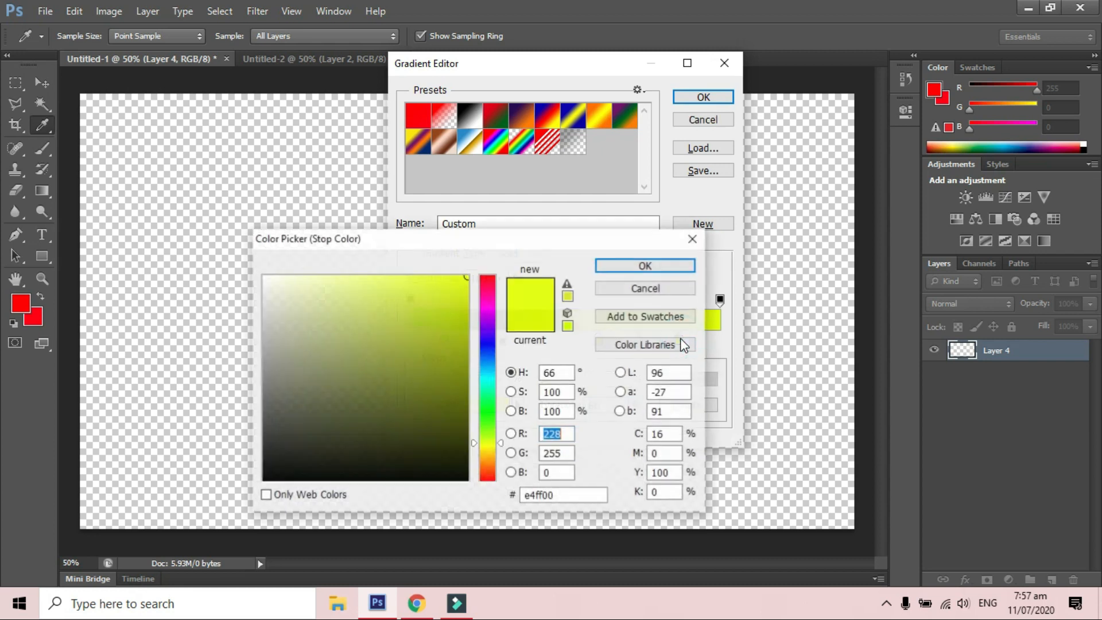
drag(484, 308, 483, 275)
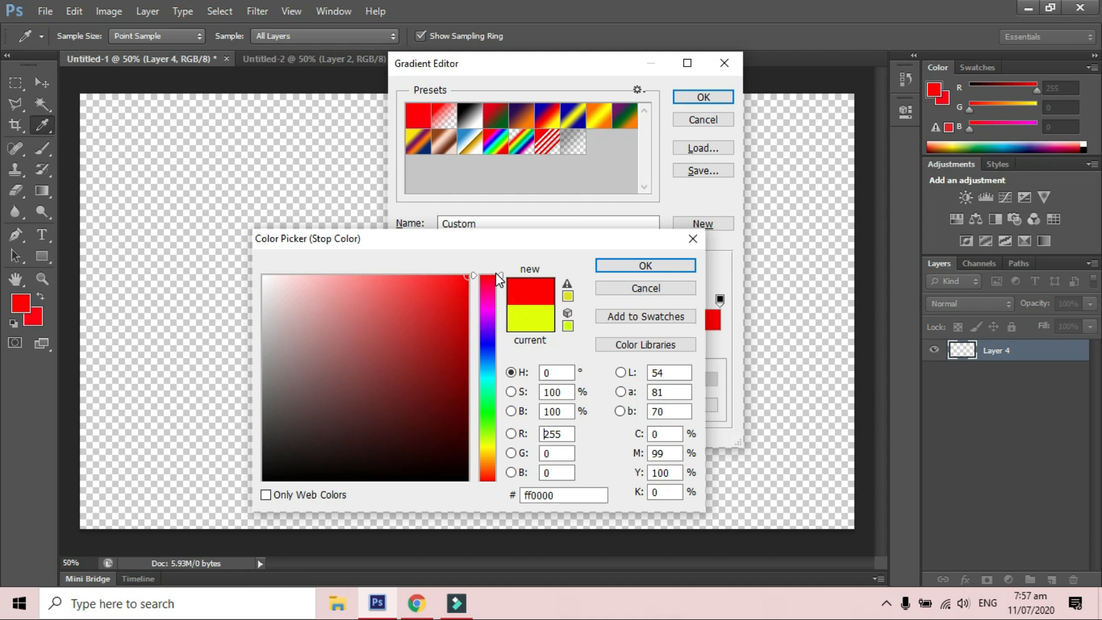
click(643, 265)
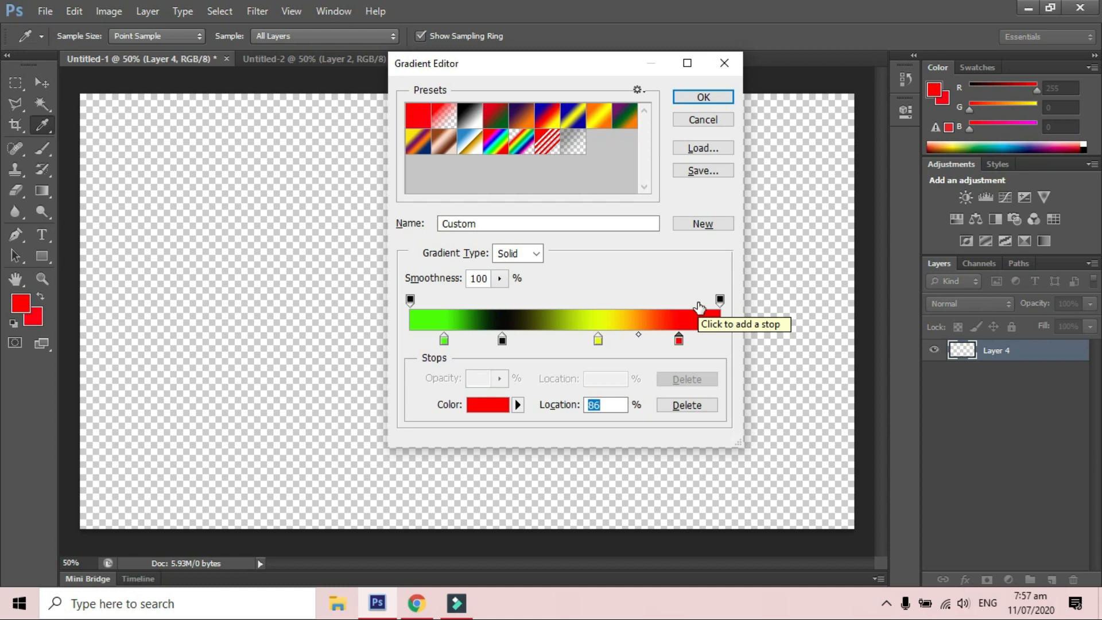
click(704, 98)
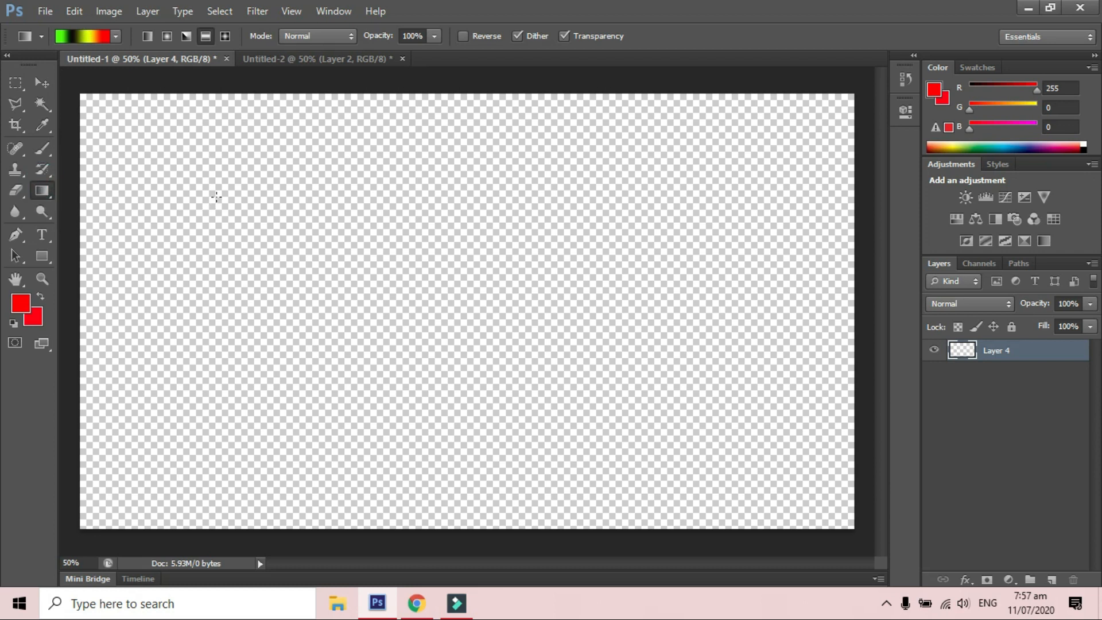
Draw the custom gradient diagonally across the canvas in the reflected style, and redraw it in the linear style
drag(143, 135, 504, 334)
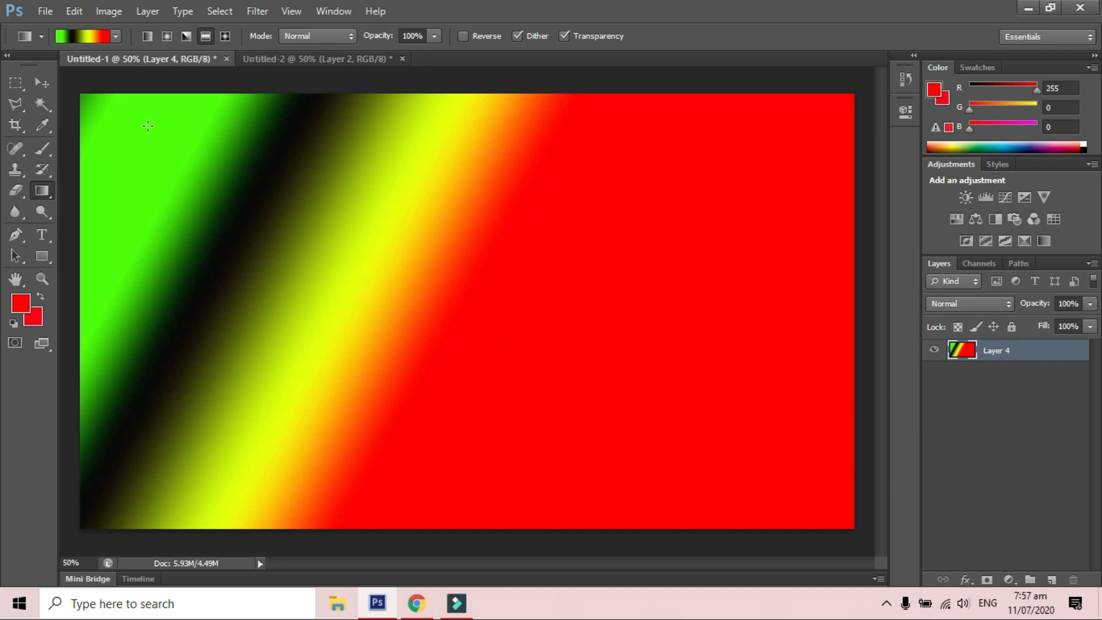
click(148, 37)
drag(210, 172, 467, 330)
drag(407, 226, 639, 433)
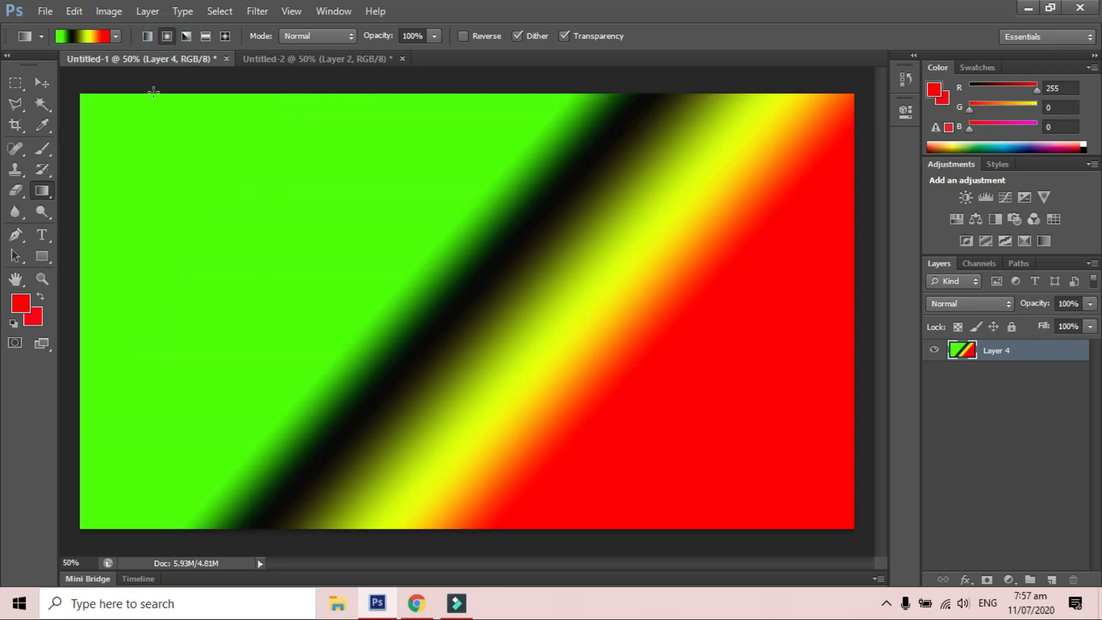
Redraw the custom gradient in the radial style with different centres and radii, ending centred in the canvas's lower-right part
drag(381, 202, 499, 293)
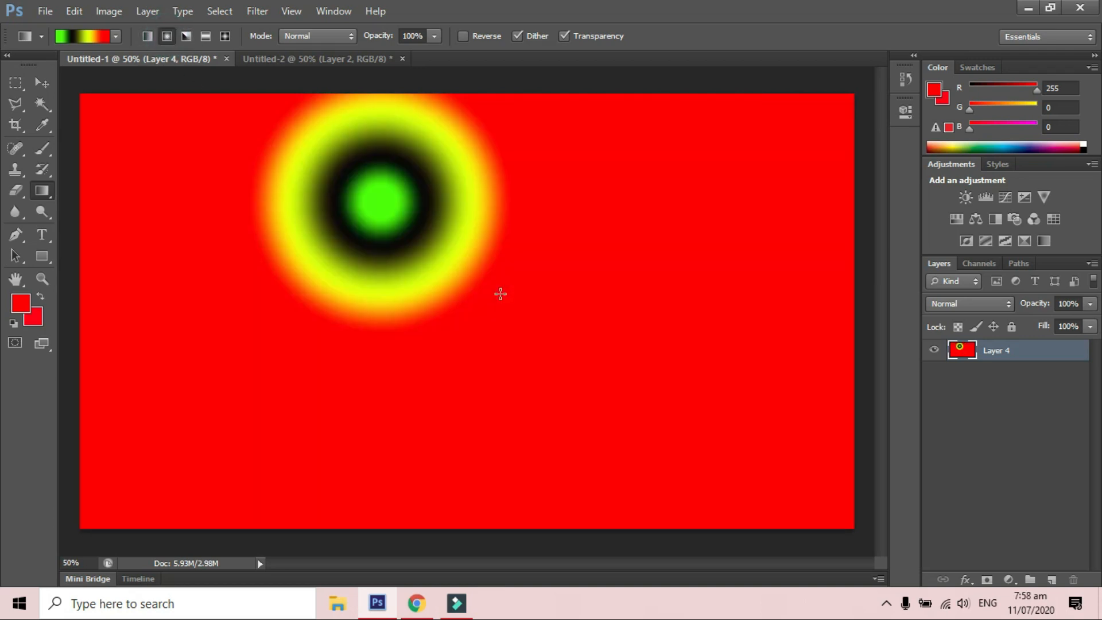
drag(258, 181, 625, 391)
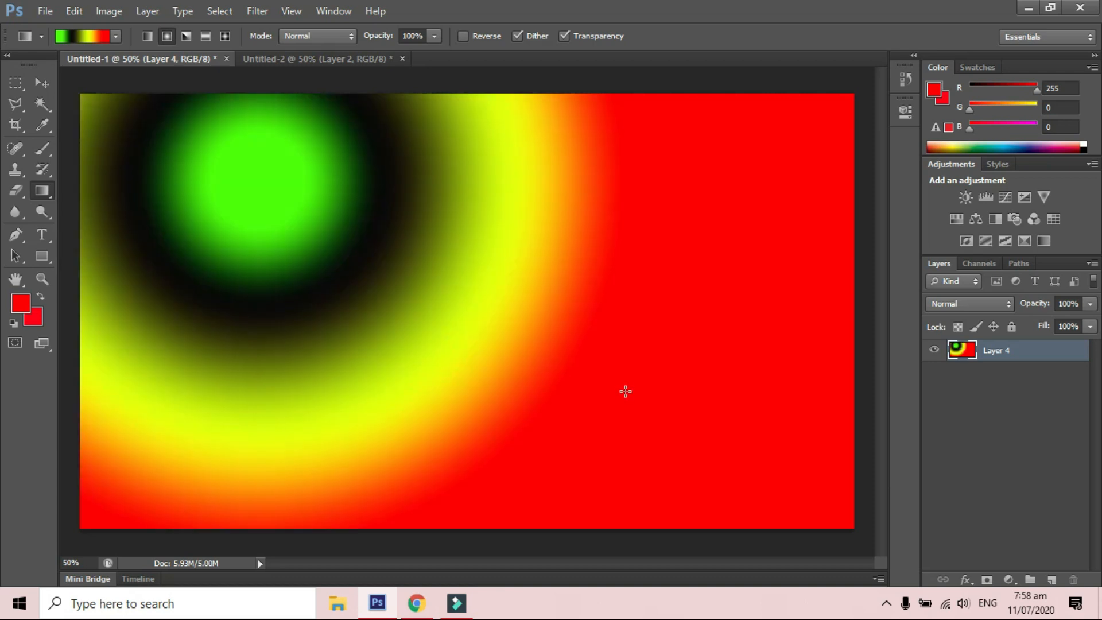
drag(625, 391, 399, 254)
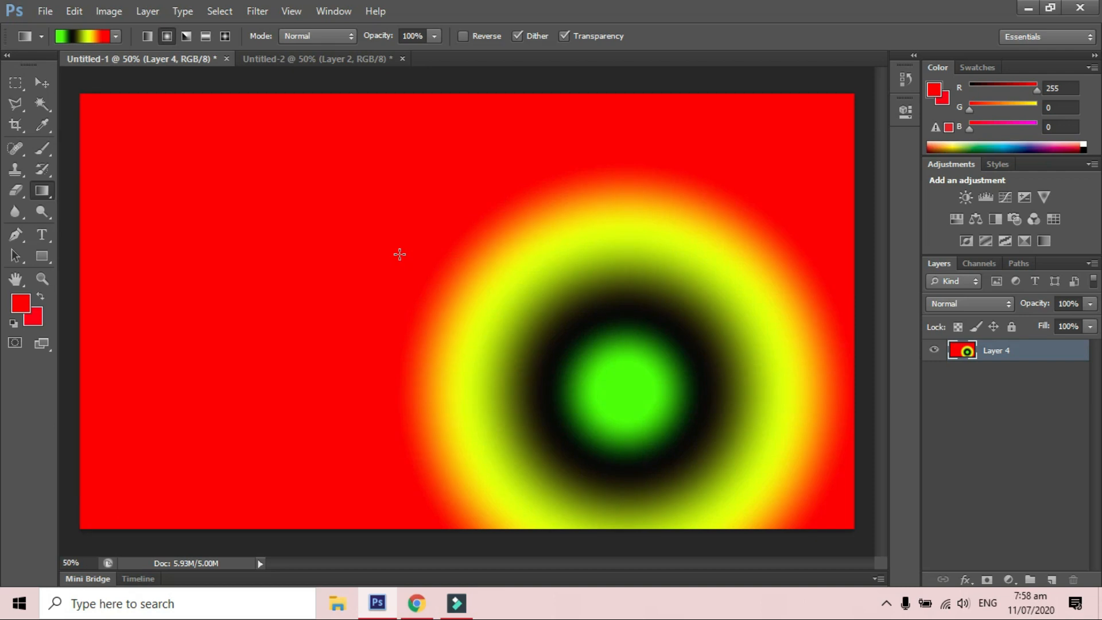
Remove the yellow and green stops from the custom gradient and move the black stop to 13%
click(71, 42)
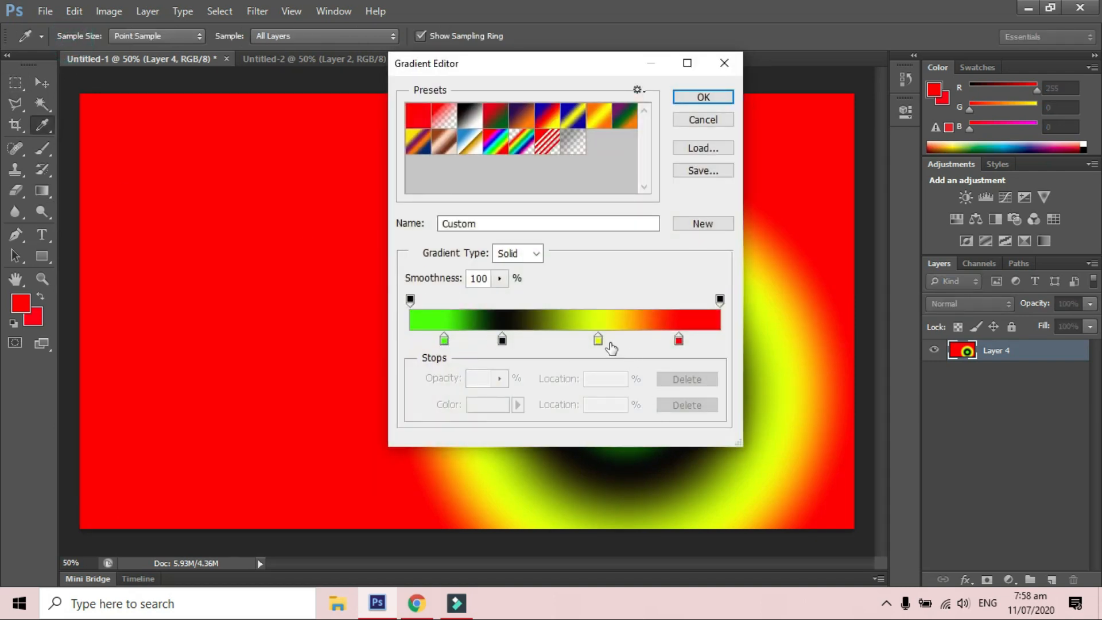
drag(598, 339, 597, 423)
drag(444, 340, 442, 408)
drag(502, 340, 448, 341)
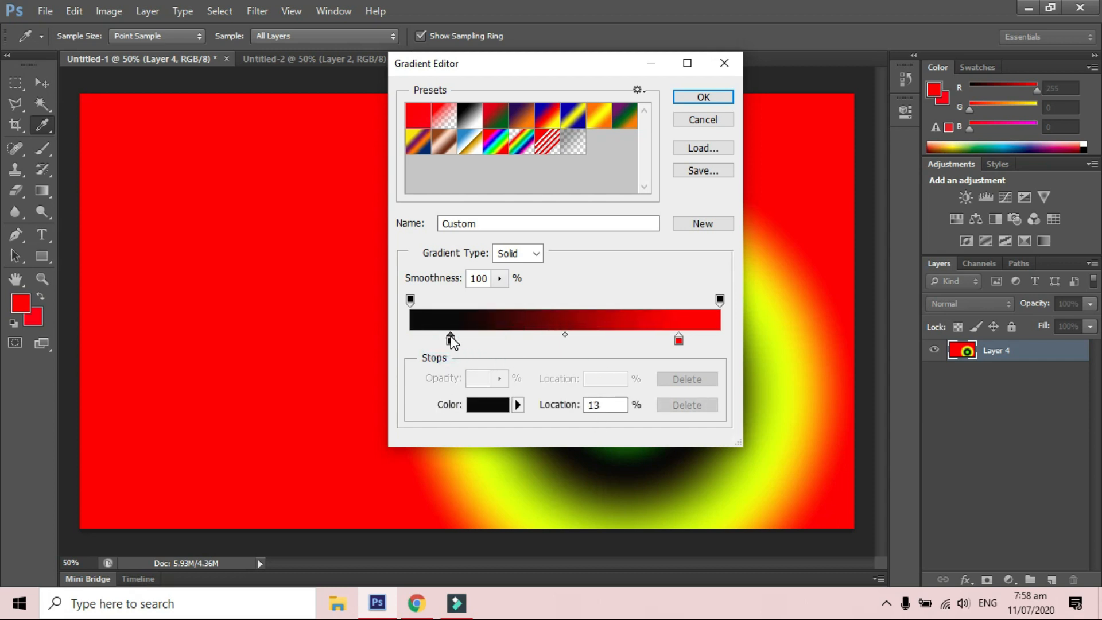
Place red stops near the gradient's middle and at 74%, and set the 74% stop's colour to spring green (#00ff8a)
drag(677, 339, 641, 342)
key(alt)
double_click(639, 339)
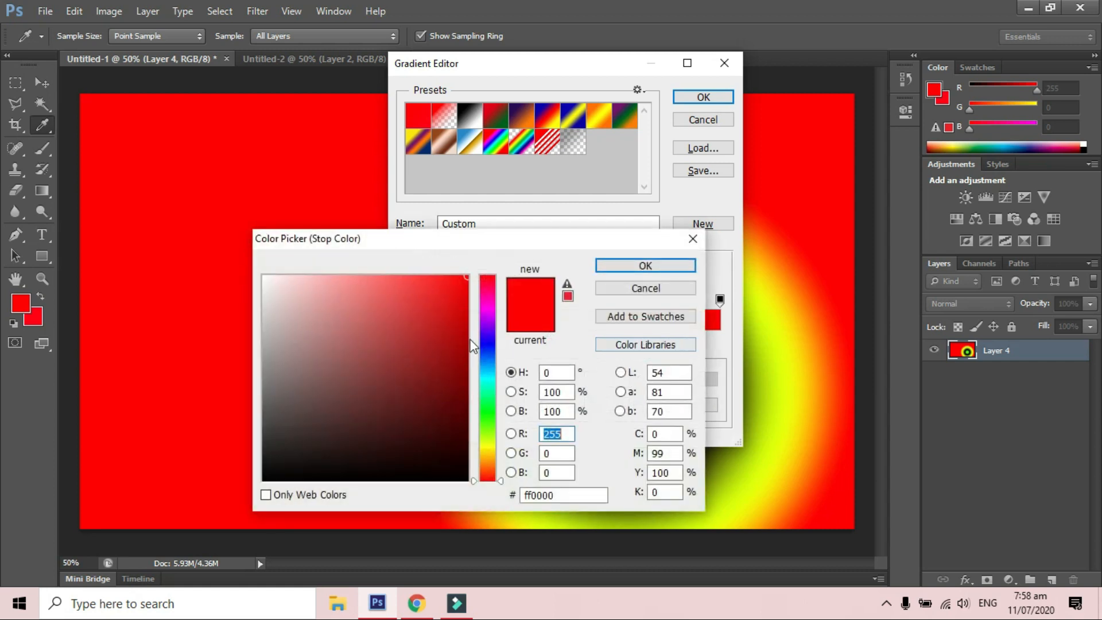
drag(491, 369, 487, 394)
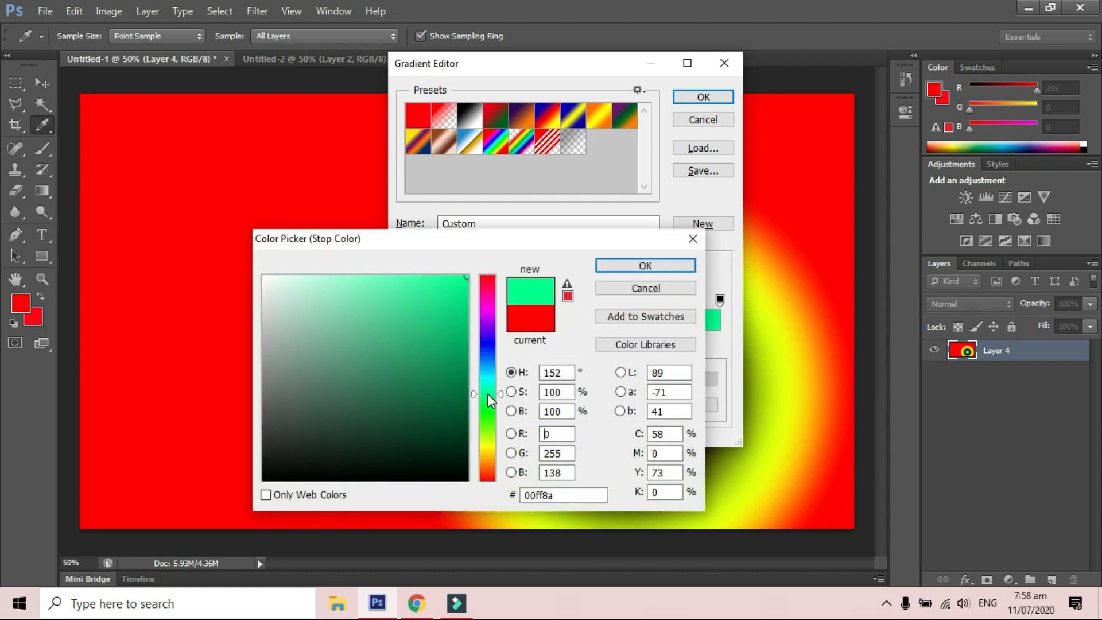
click(609, 264)
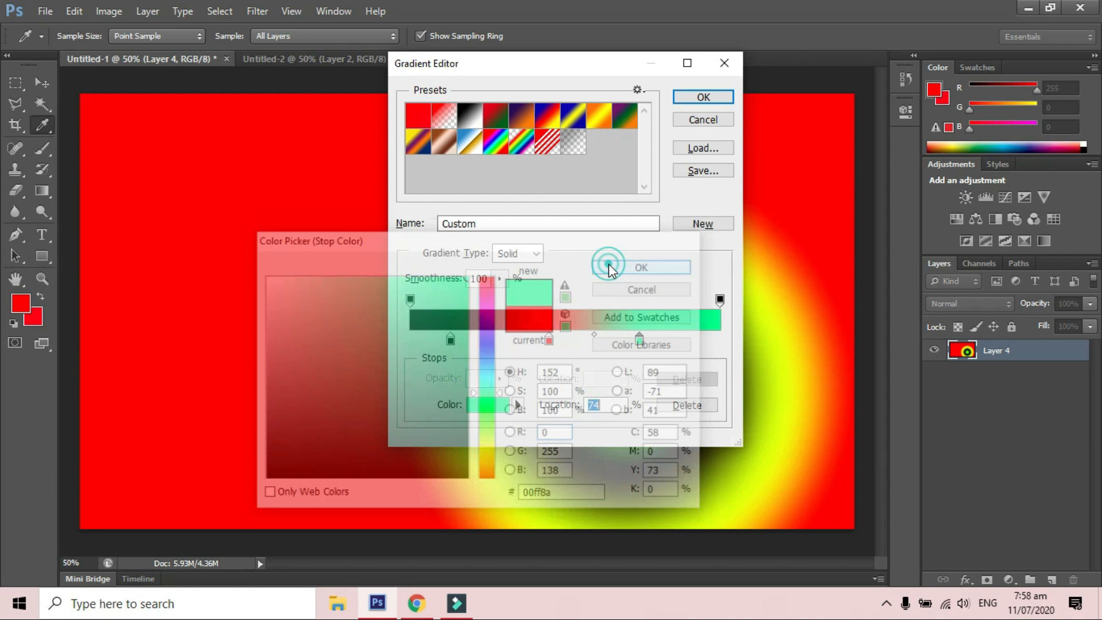
Duplicate the middle red stop to 27%, set the copy's colour to yellow, and accept the gradient
drag(552, 345, 495, 345)
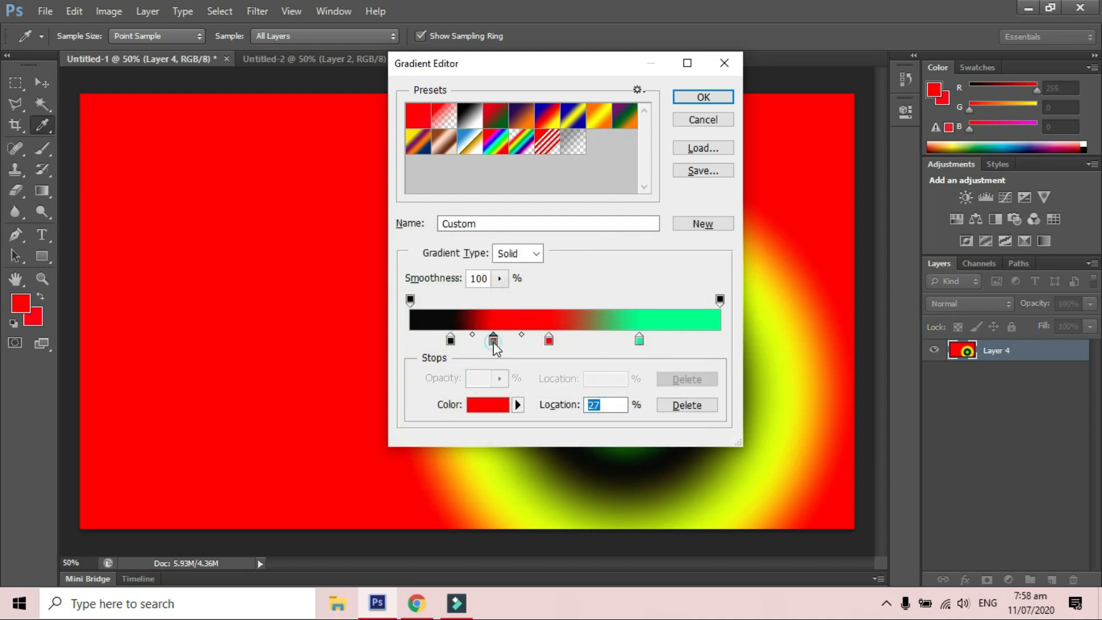
double_click(494, 341)
drag(498, 422, 489, 451)
click(651, 265)
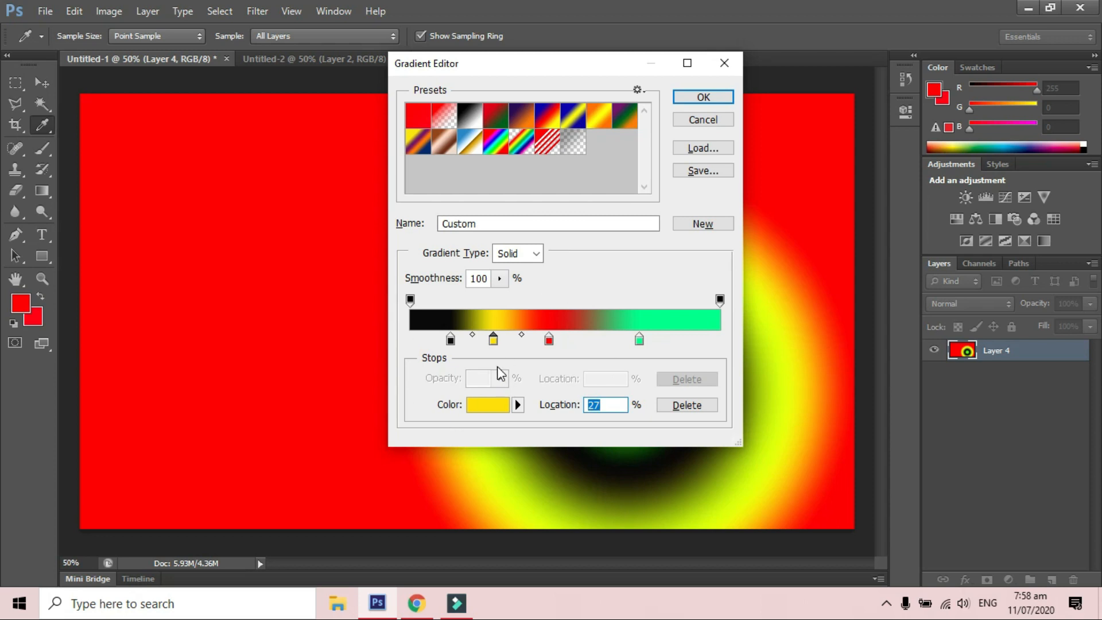
click(687, 96)
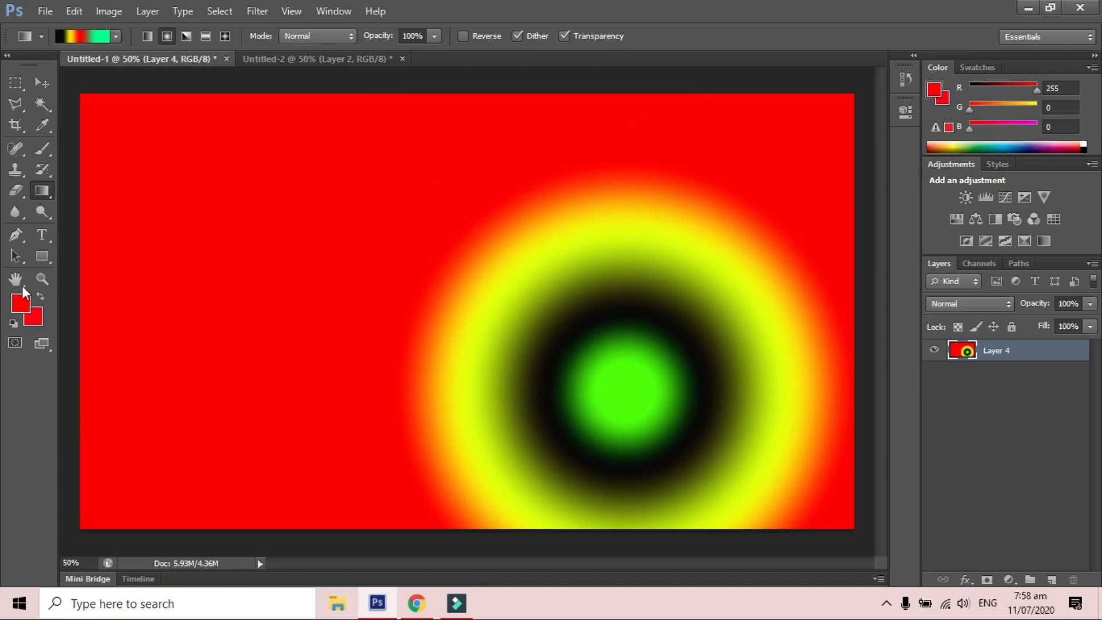
Draw the edited gradient radially from the canvas's upper-left area, and replace Layer 4 with a new empty layer
drag(143, 192, 589, 404)
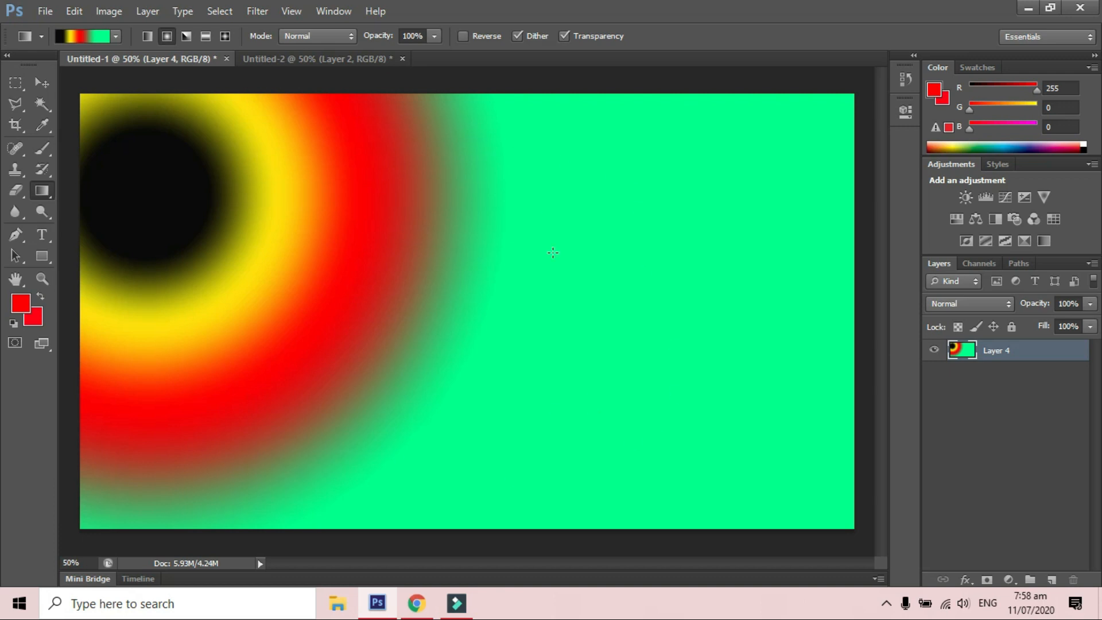
click(1052, 580)
drag(999, 371, 1072, 579)
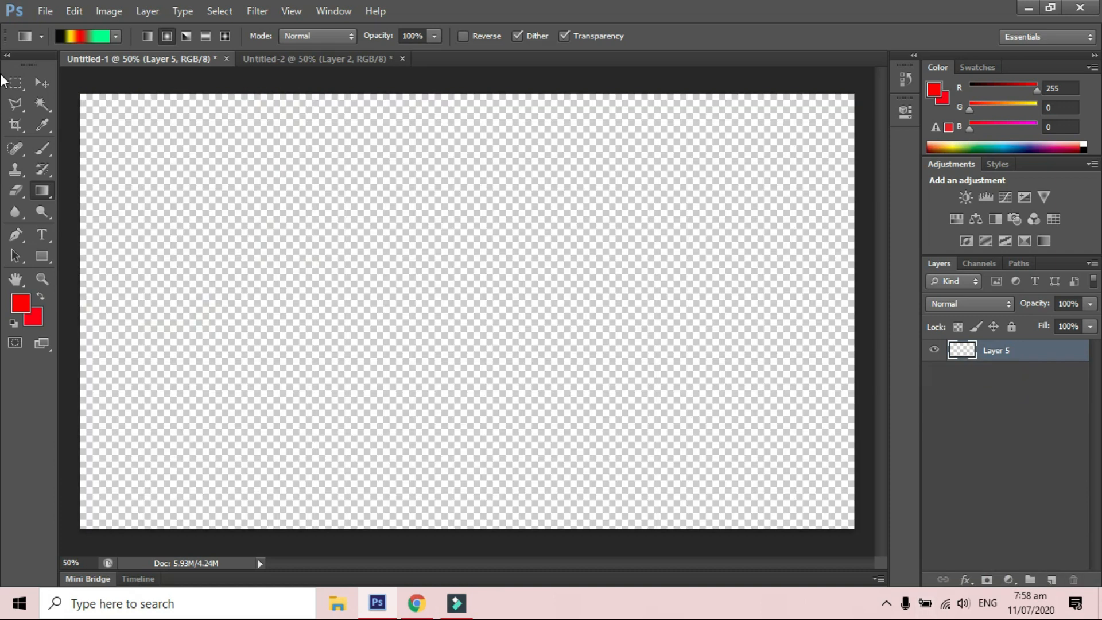
Select a rectangle just inside the canvas edges and invert the selection to leave a thin border frame
click(15, 82)
drag(90, 106, 833, 516)
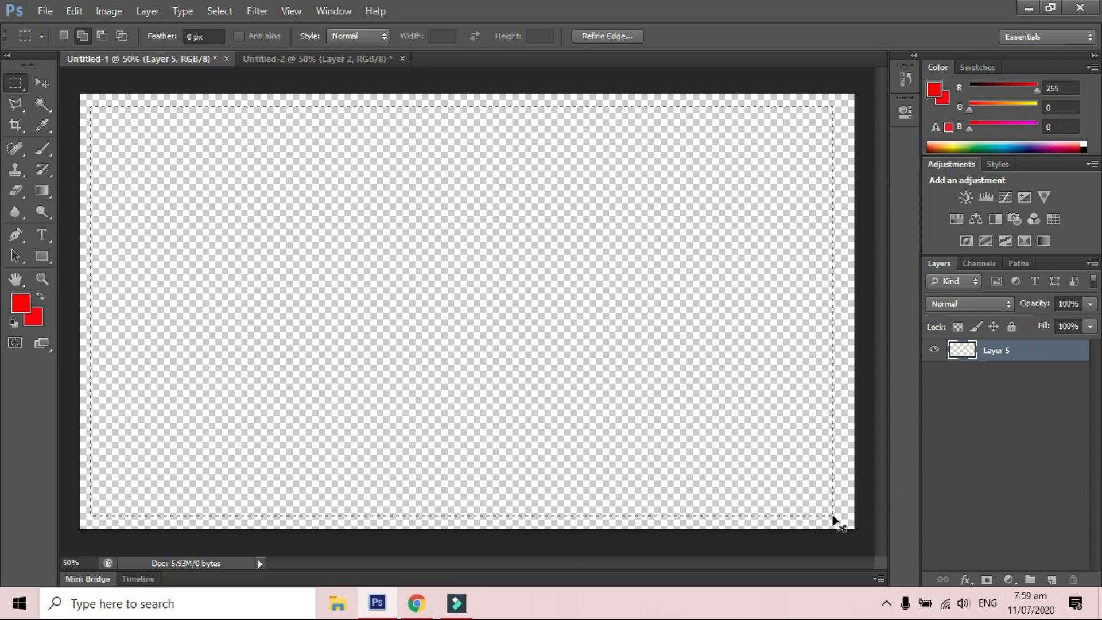
key(ctrl+shift+i)
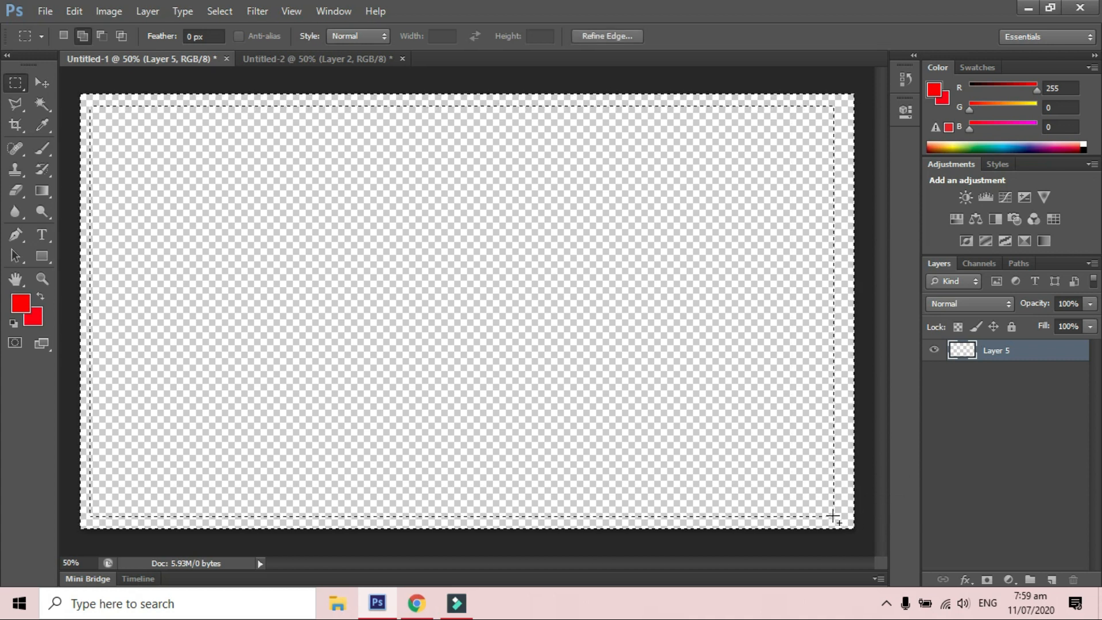
Fill the frame selection with the custom radial gradient running from the lower-right corner toward the upper left, and deselect
click(42, 190)
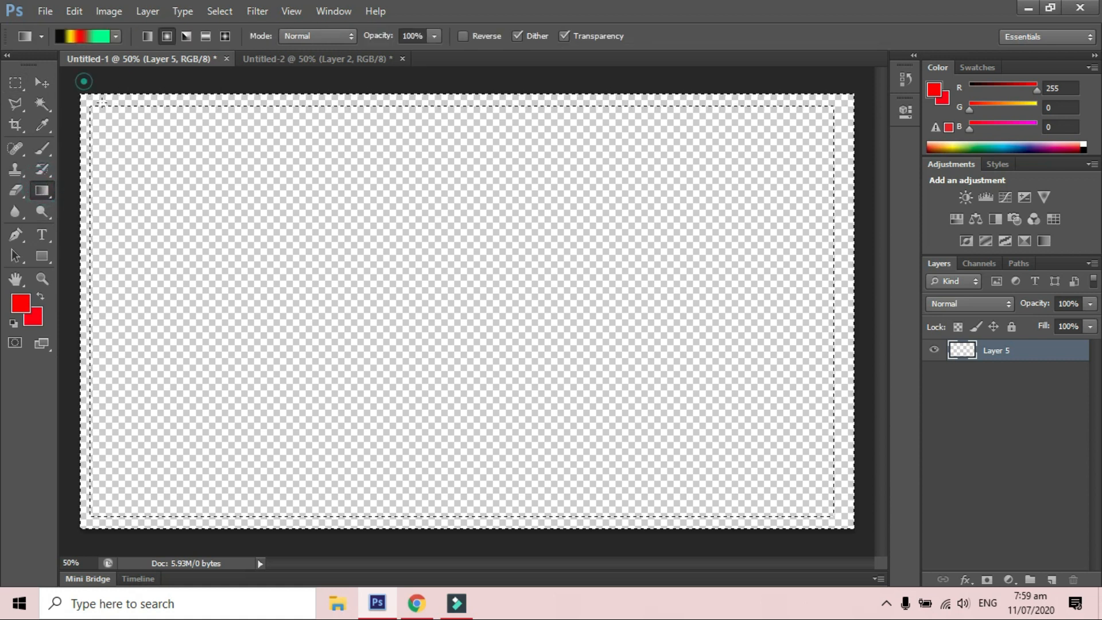
drag(85, 84, 182, 233)
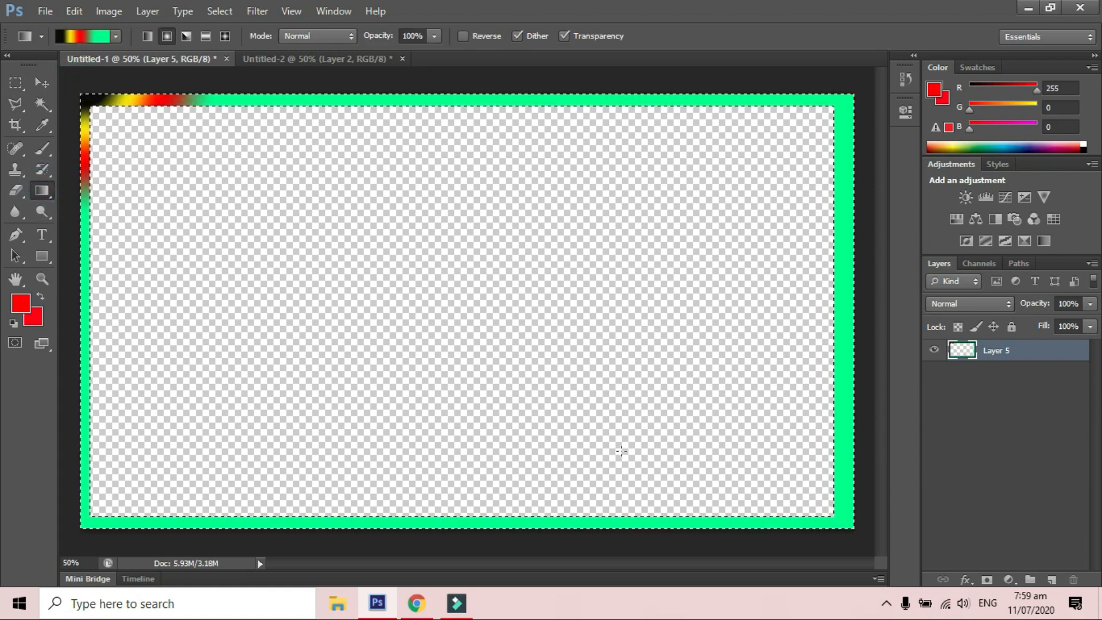
drag(864, 538, 752, 489)
drag(448, 321, 209, 187)
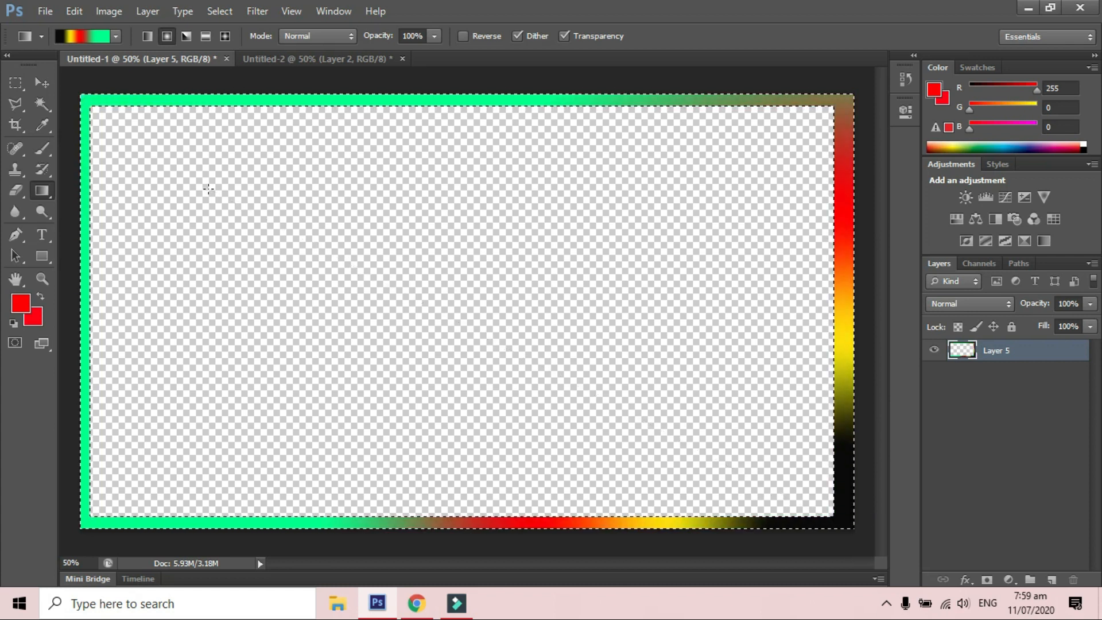
key(ctrl+d)
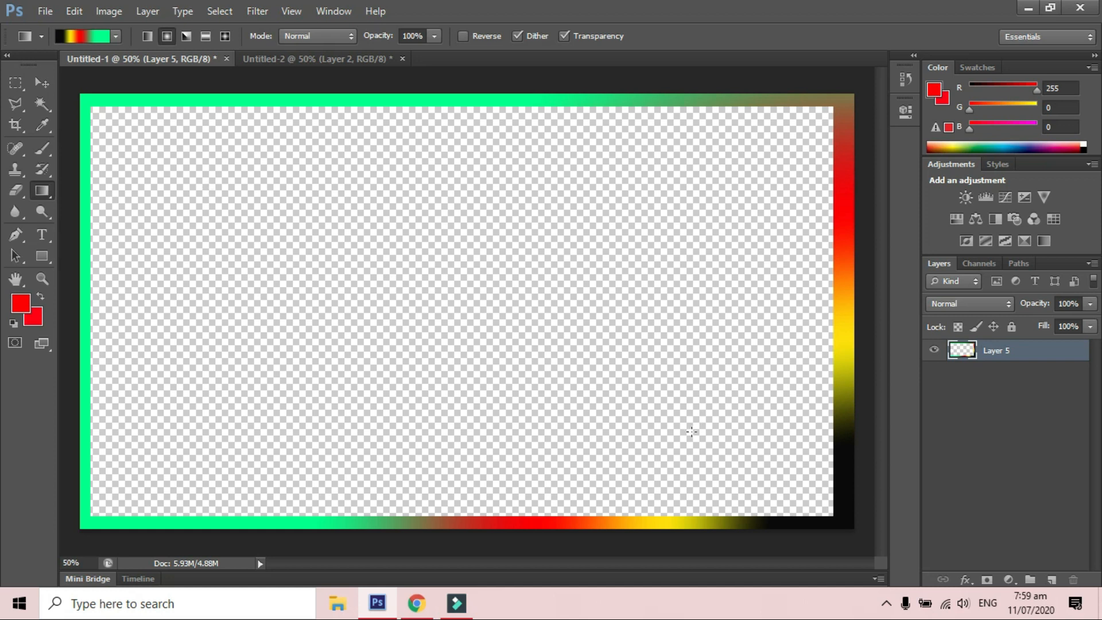
Add a new layer beneath the frame layer and fill it with white as the foreground colour
click(1051, 579)
drag(1002, 356, 997, 407)
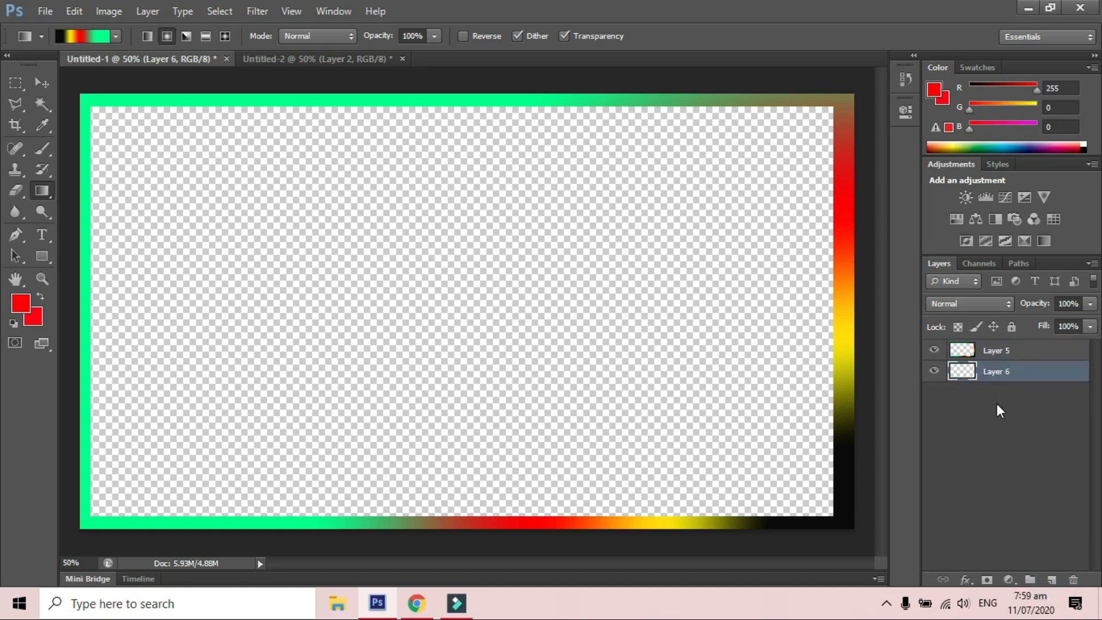
click(21, 302)
drag(312, 342, 266, 277)
click(638, 266)
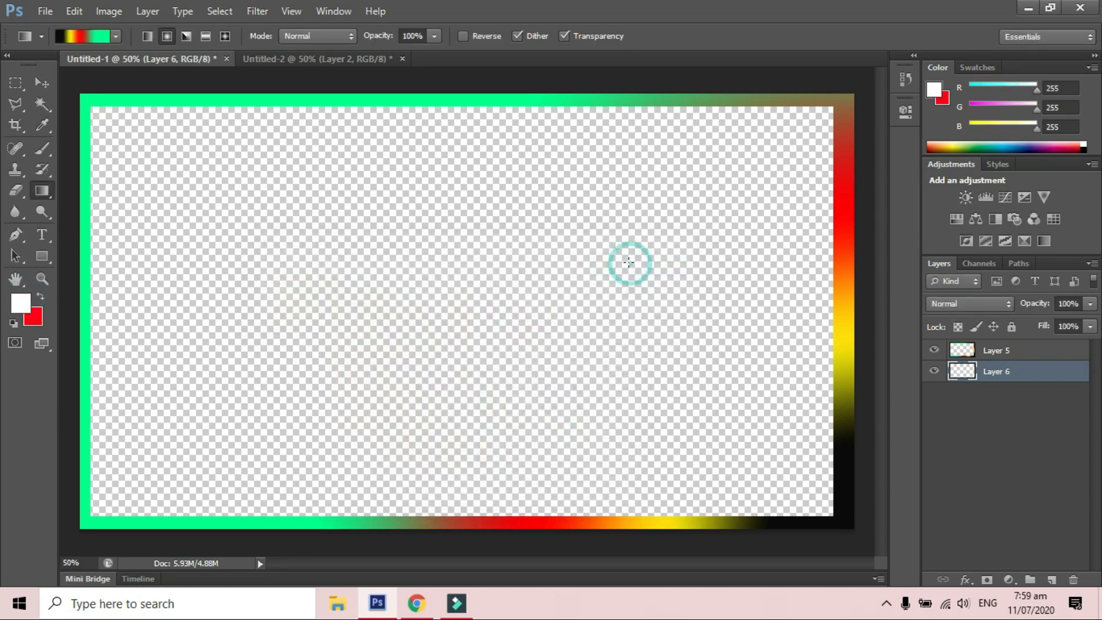
key(alt+BackSpace)
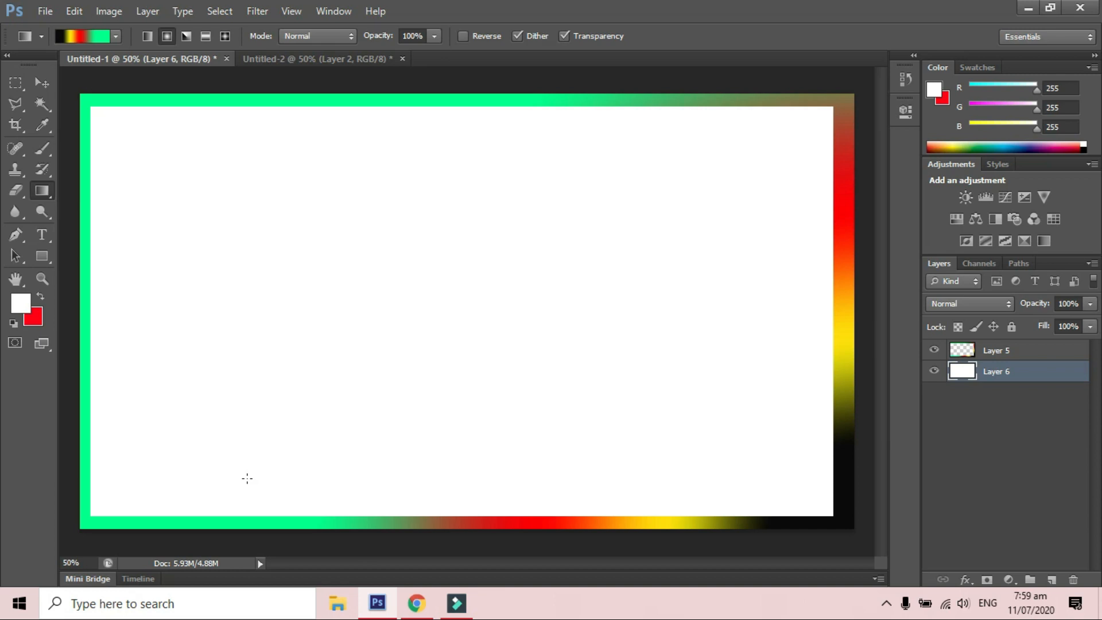
Make a circular selection in the canvas's upper-left area and add a new layer above Layer 5
drag(15, 83, 71, 93)
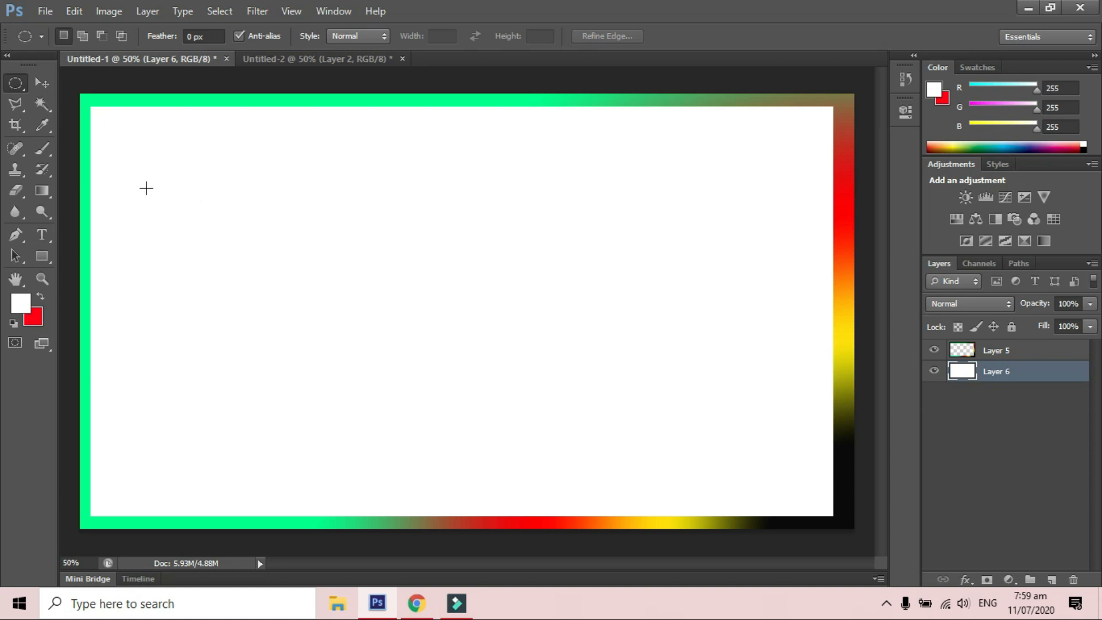
drag(145, 142, 267, 256)
click(1015, 350)
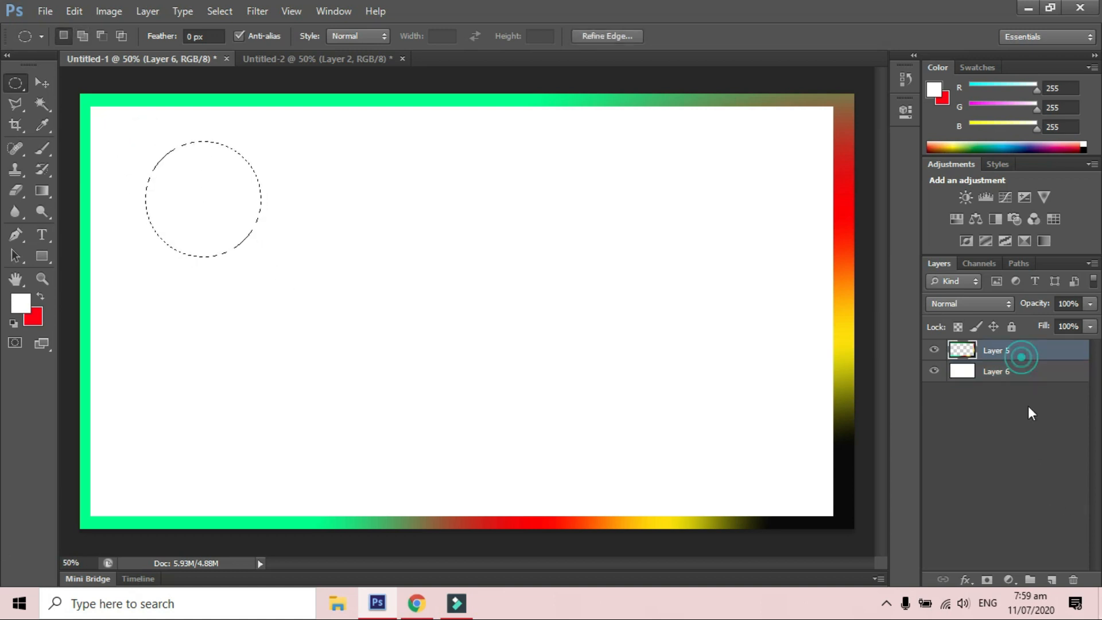
click(1055, 580)
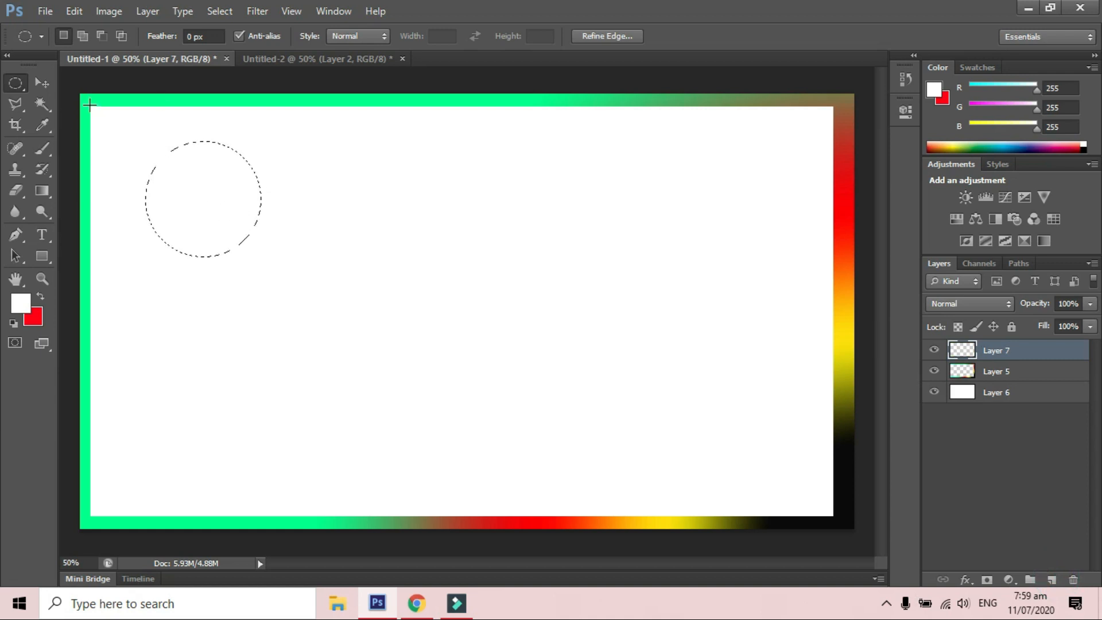
Add a second circular selection of similar size to the right of the first circle
click(82, 36)
click(299, 146)
drag(357, 180, 418, 284)
key(Escape)
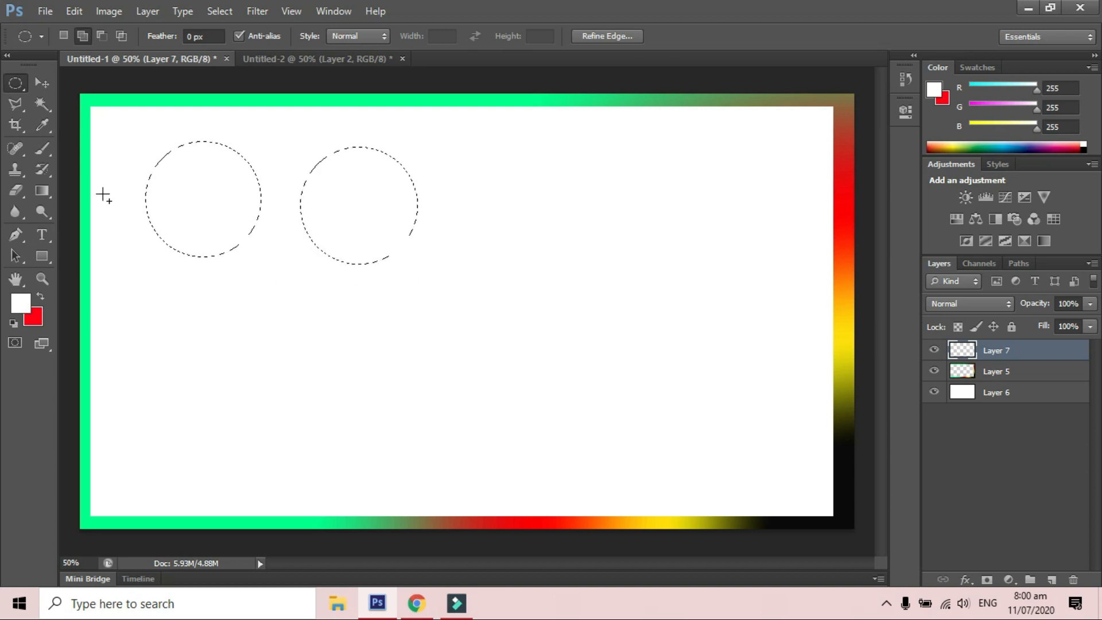
Remove the yellow colour stop from the custom gradient, keeping the black, red and green stops
click(49, 195)
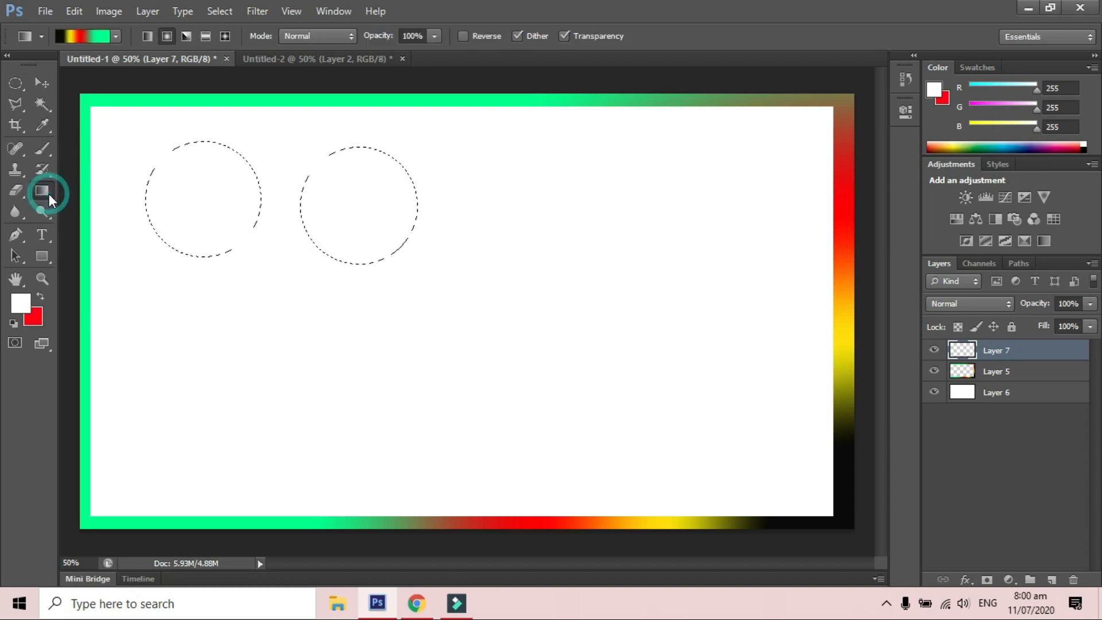
click(116, 36)
click(86, 38)
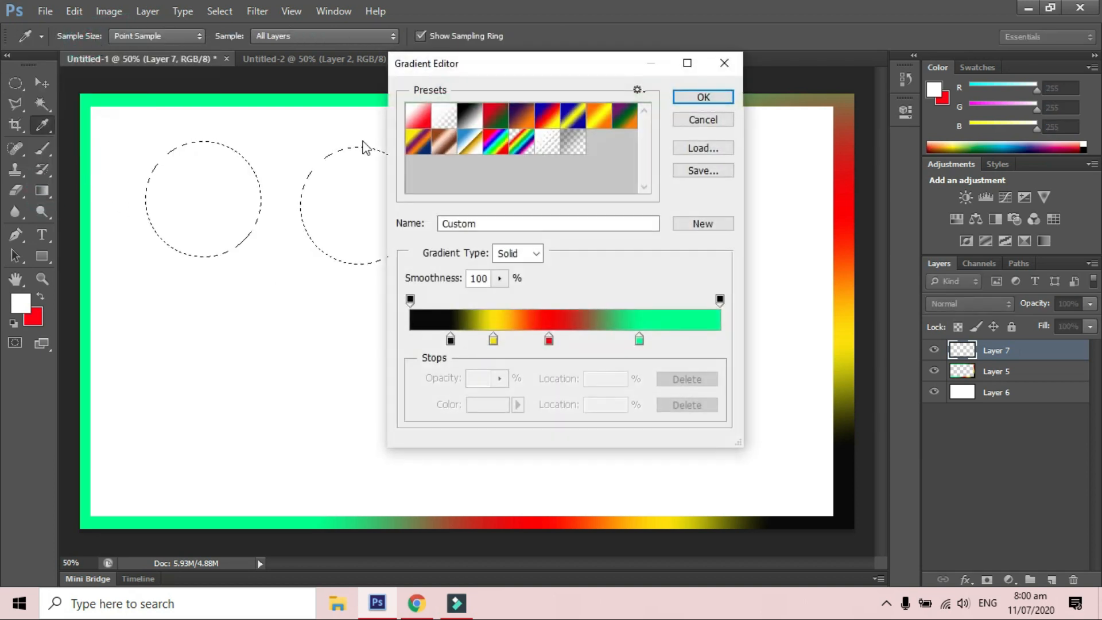
drag(493, 339, 509, 423)
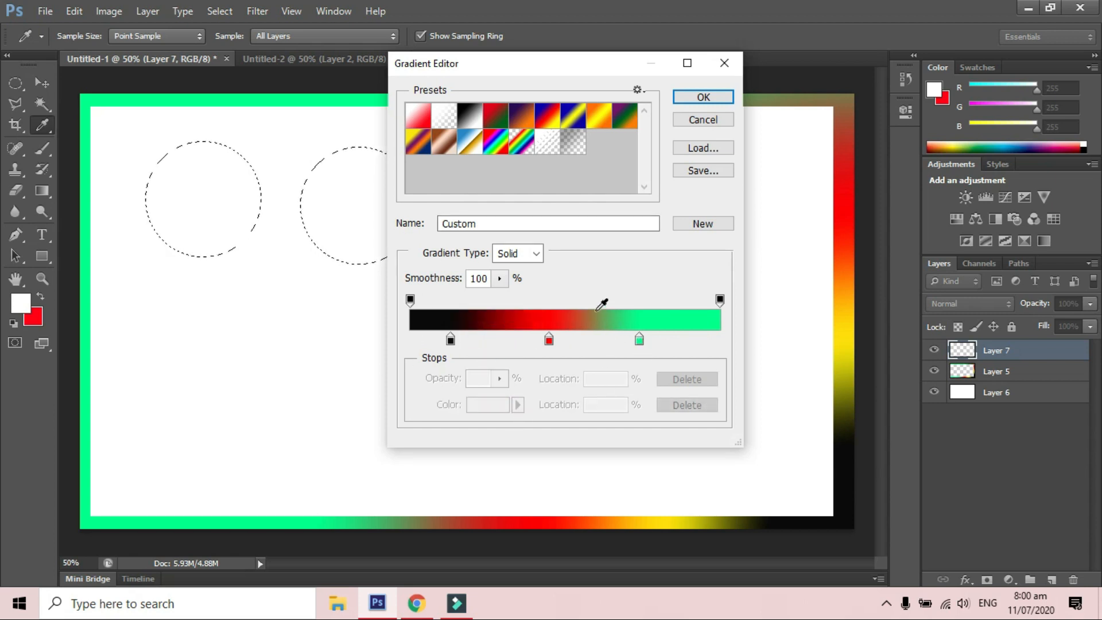
click(702, 97)
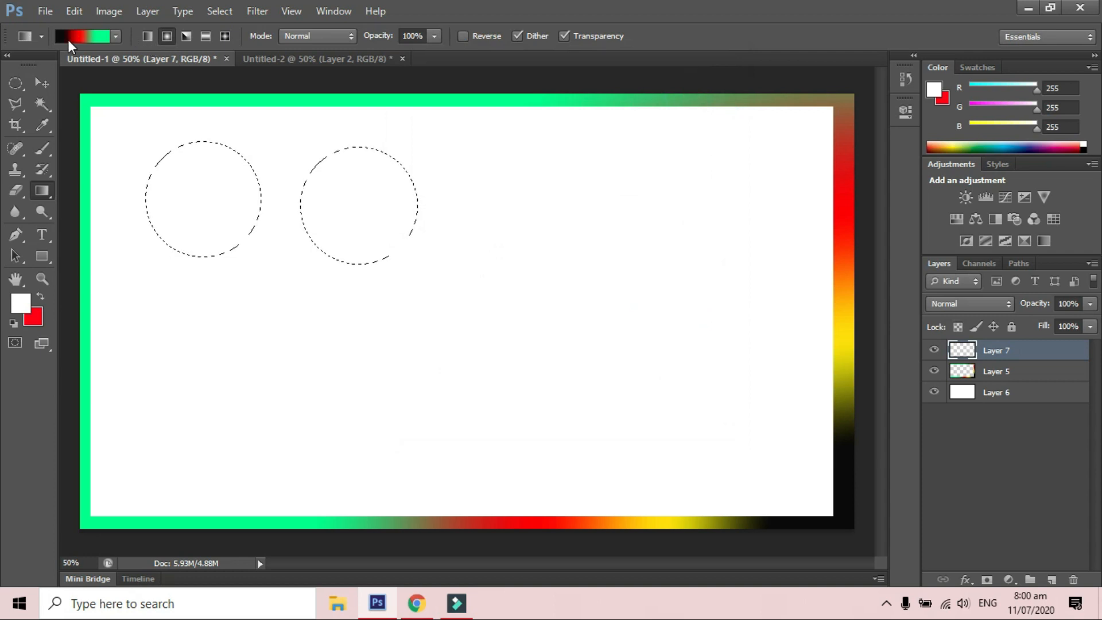
Fill both circle selections with the black-red-green radial gradient in several directions, finishing from below the circles up to the right one's top, and deselect
drag(185, 162, 220, 212)
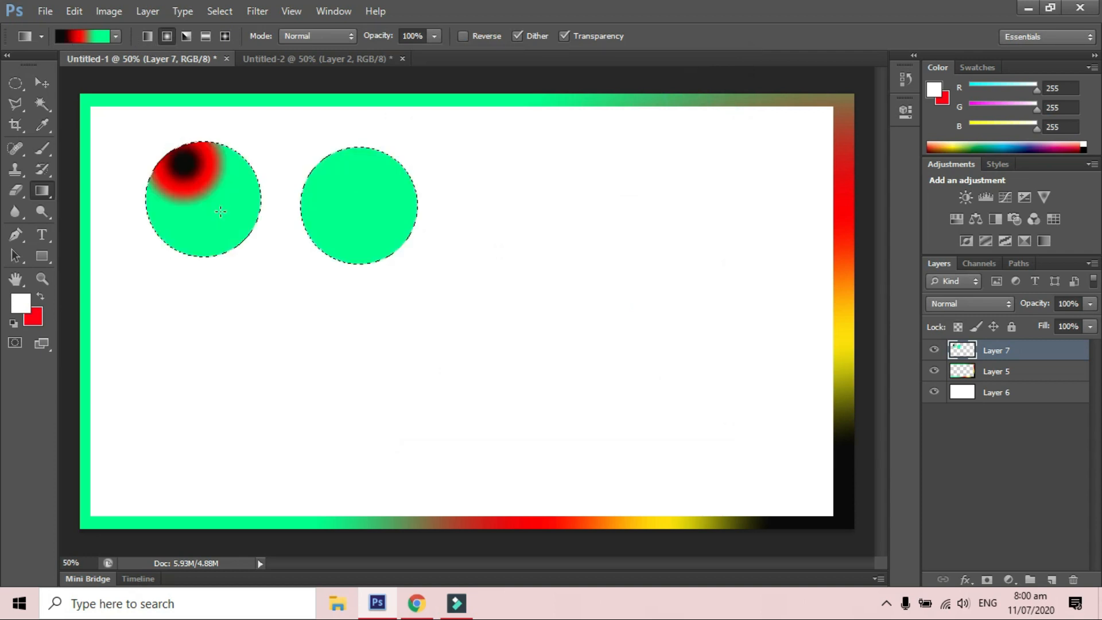
drag(424, 336, 423, 334)
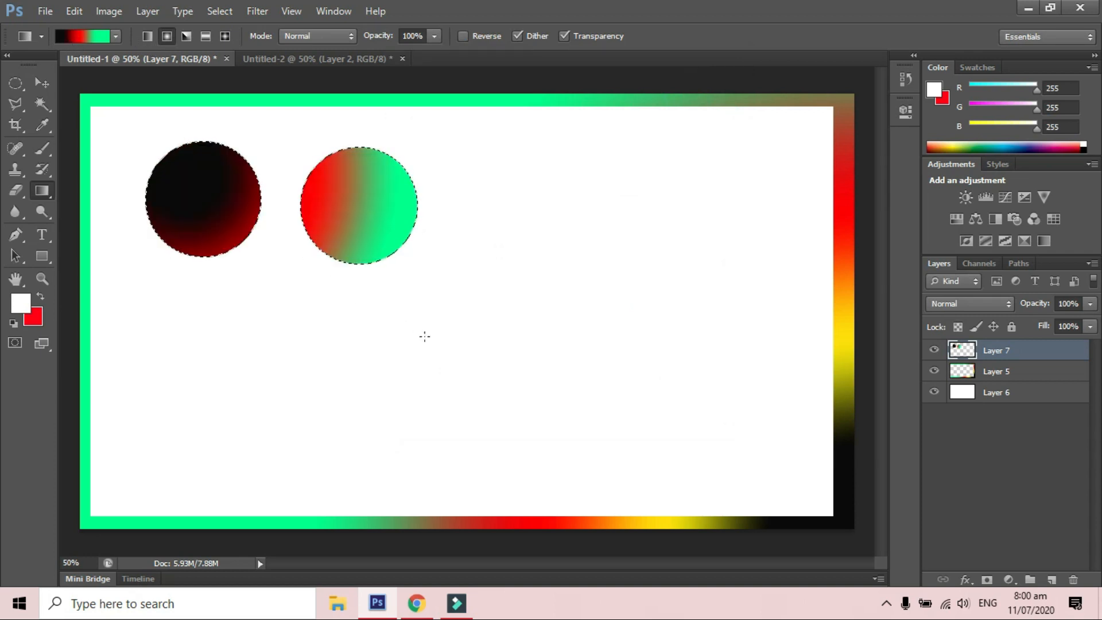
drag(450, 258, 130, 212)
drag(457, 206, 159, 134)
drag(310, 331, 372, 155)
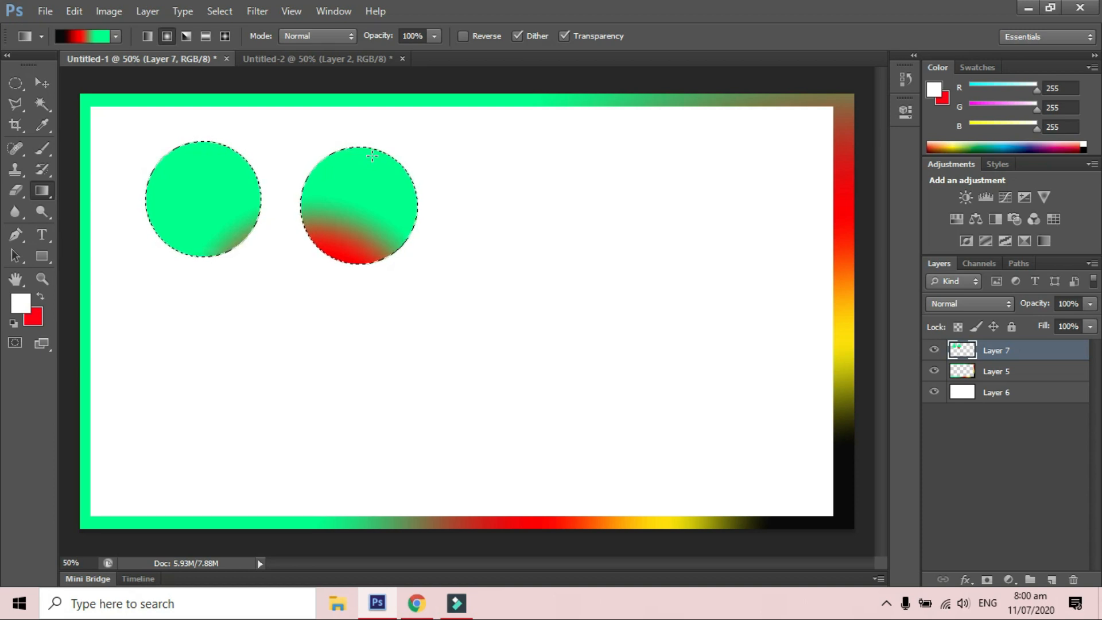
key(ctrl+d)
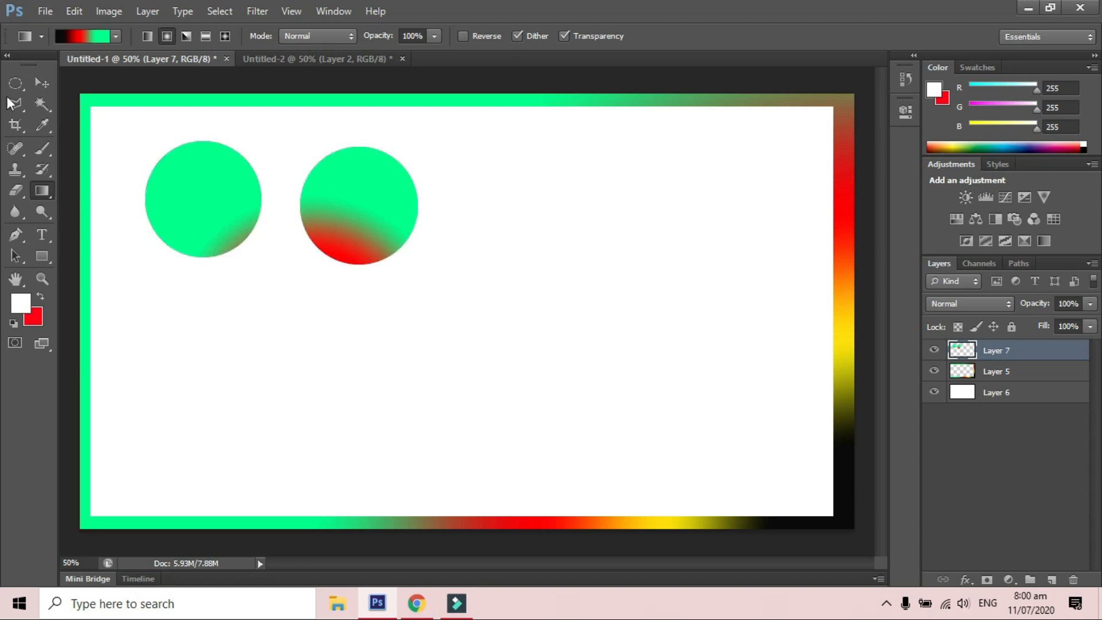
Open both Unsplash photos from the 123 folder on the Desktop
click(41, 87)
click(49, 10)
click(61, 42)
click(447, 199)
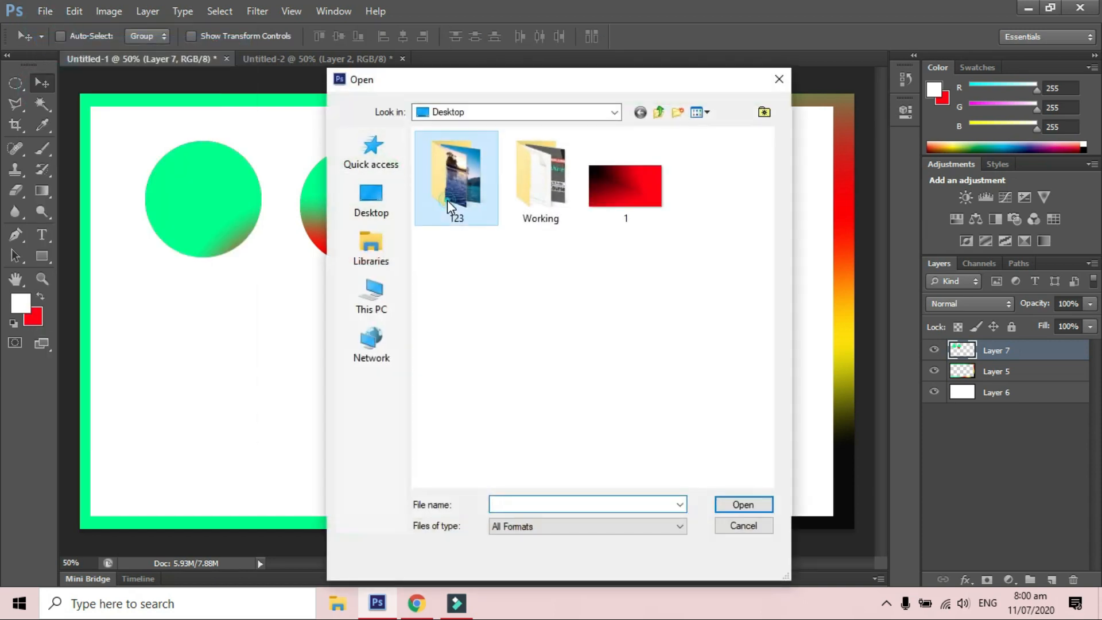
double_click(446, 200)
drag(591, 278, 464, 185)
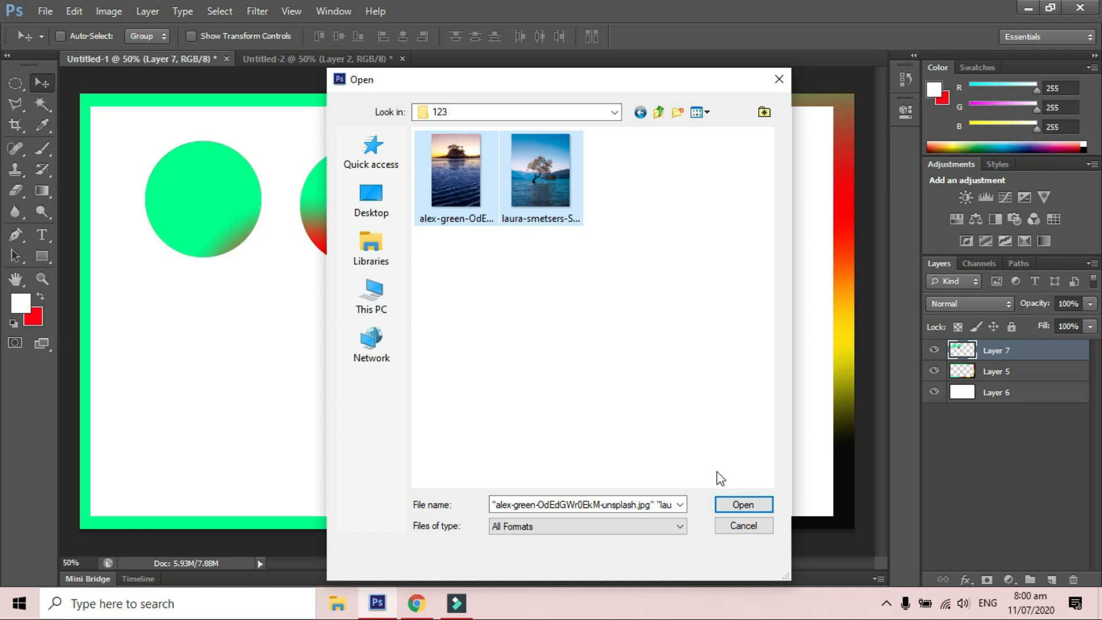
click(741, 505)
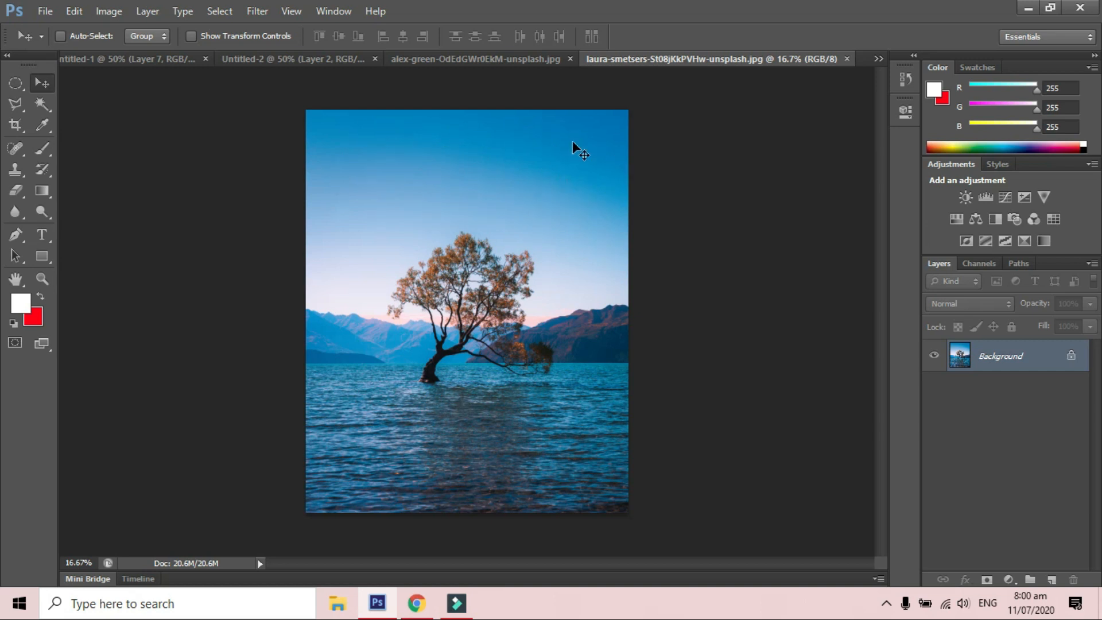
Set the foreground colour to yellow fff332 and the background colour to light gray
click(43, 192)
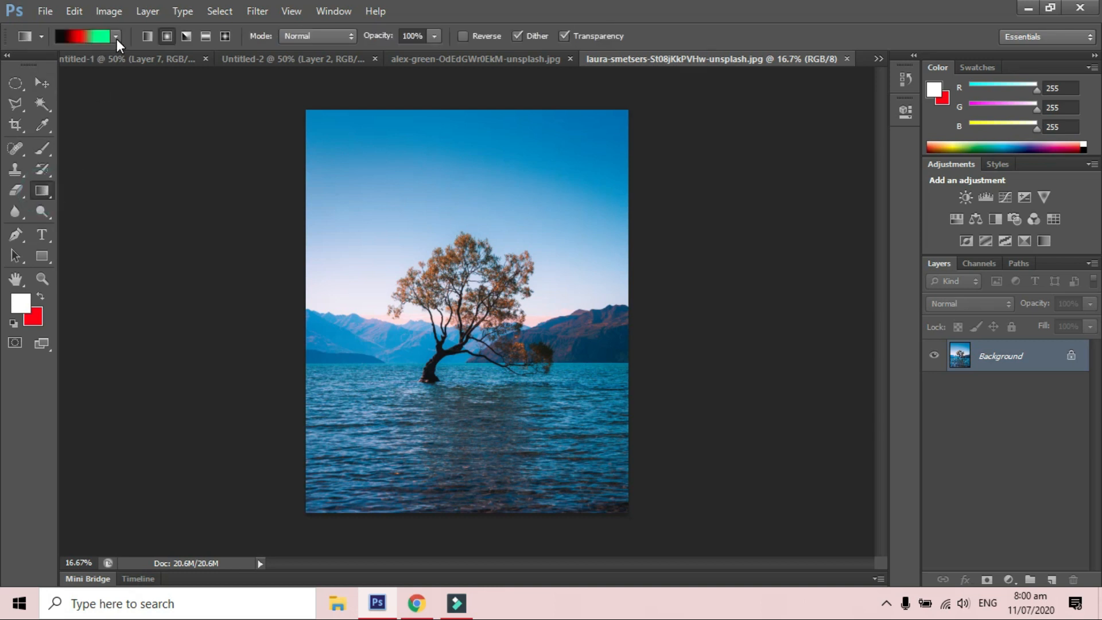
click(21, 303)
drag(477, 392, 498, 454)
drag(417, 327, 428, 275)
click(616, 265)
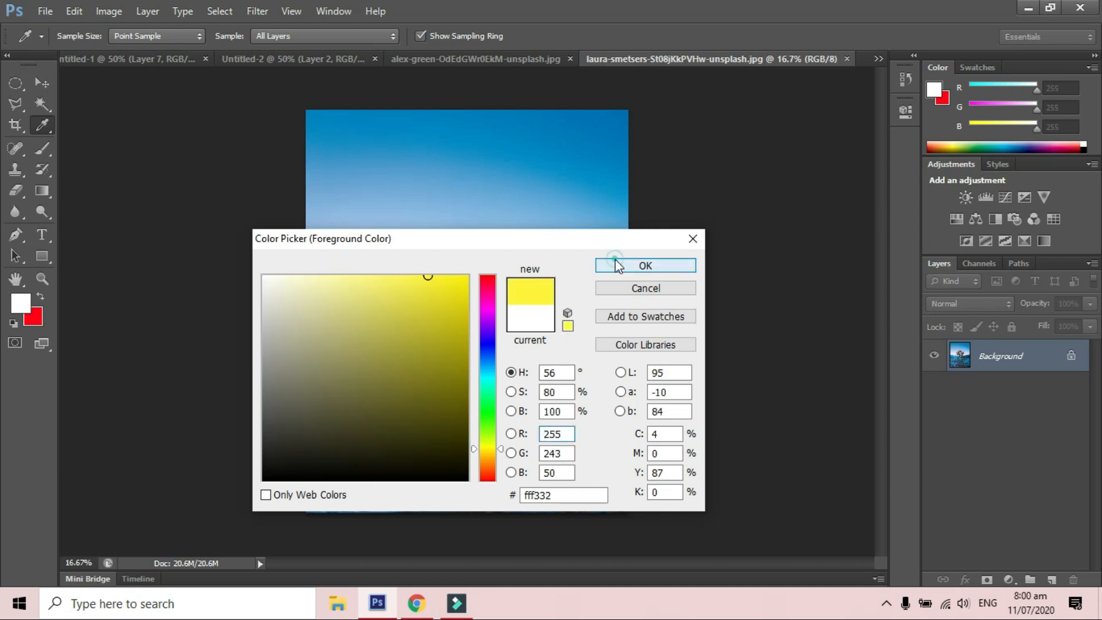
click(33, 316)
drag(313, 347, 229, 330)
click(632, 264)
key(g)
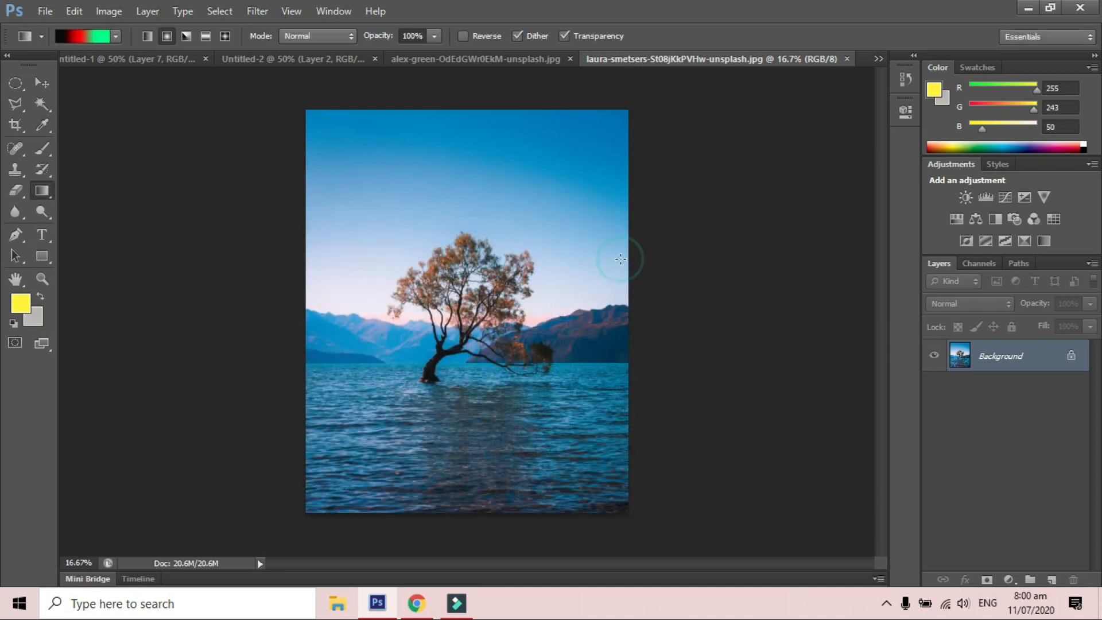
Choose the yellow foreground-to-transparent preset for the Gradient tool
click(40, 187)
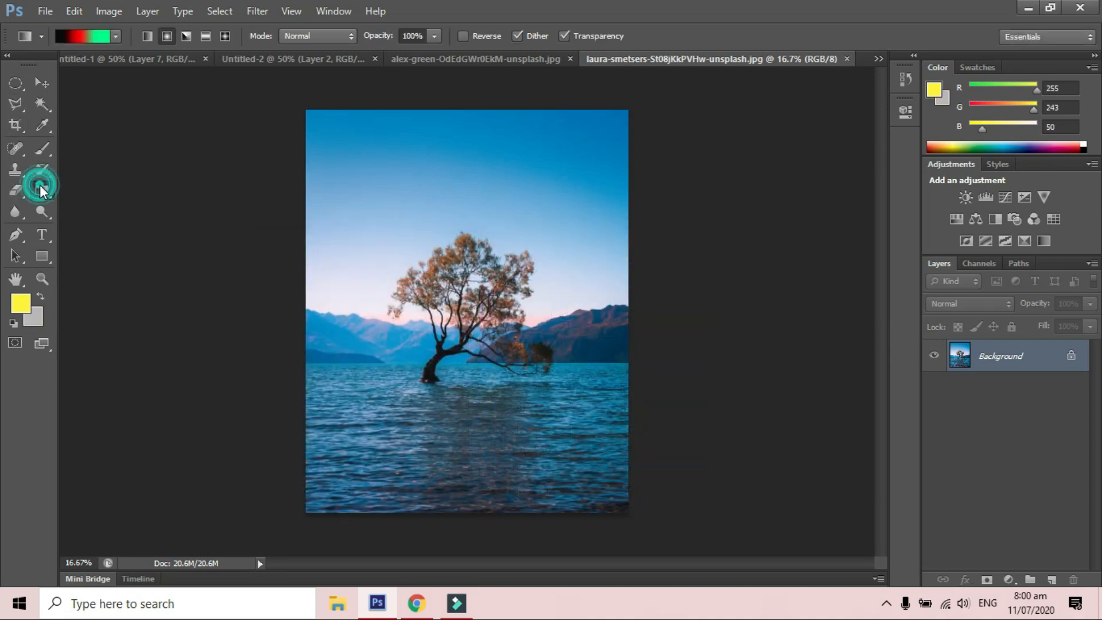
click(116, 36)
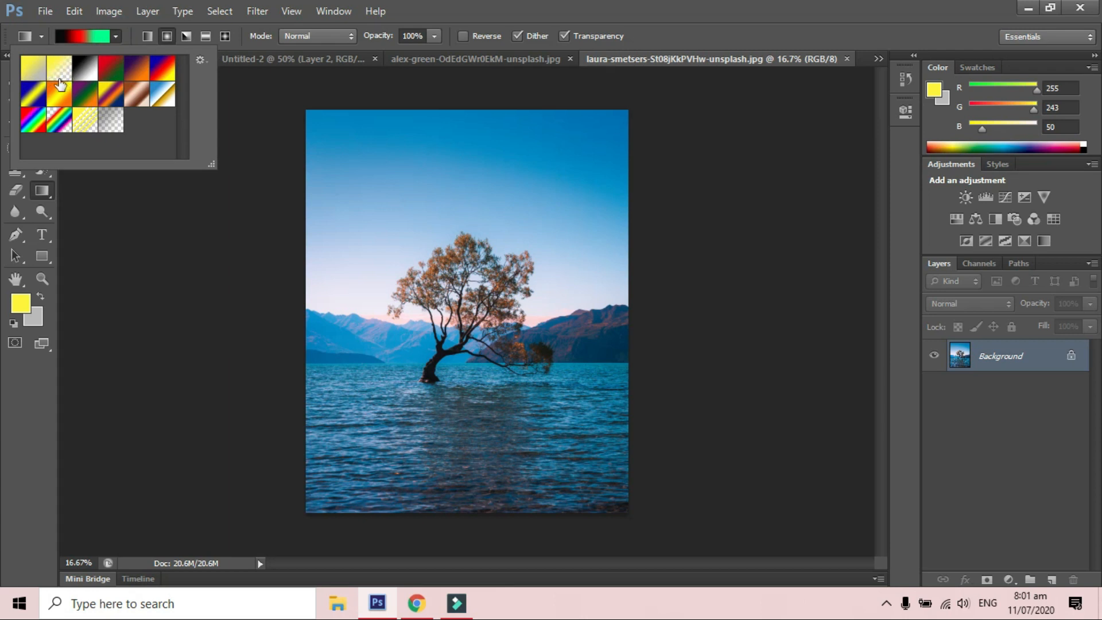
click(63, 79)
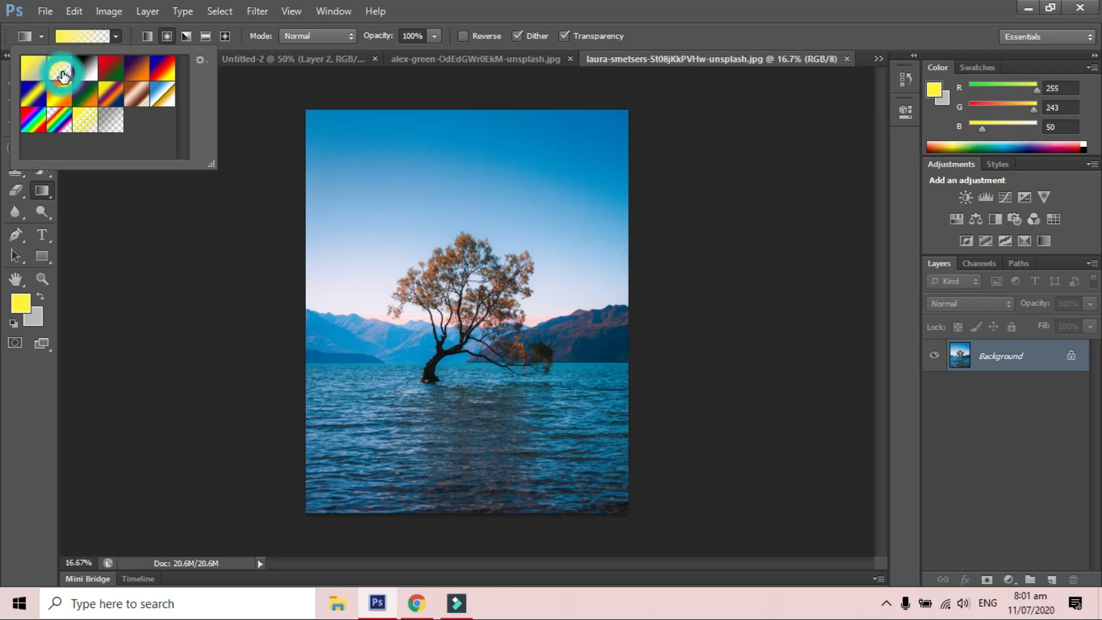
click(44, 195)
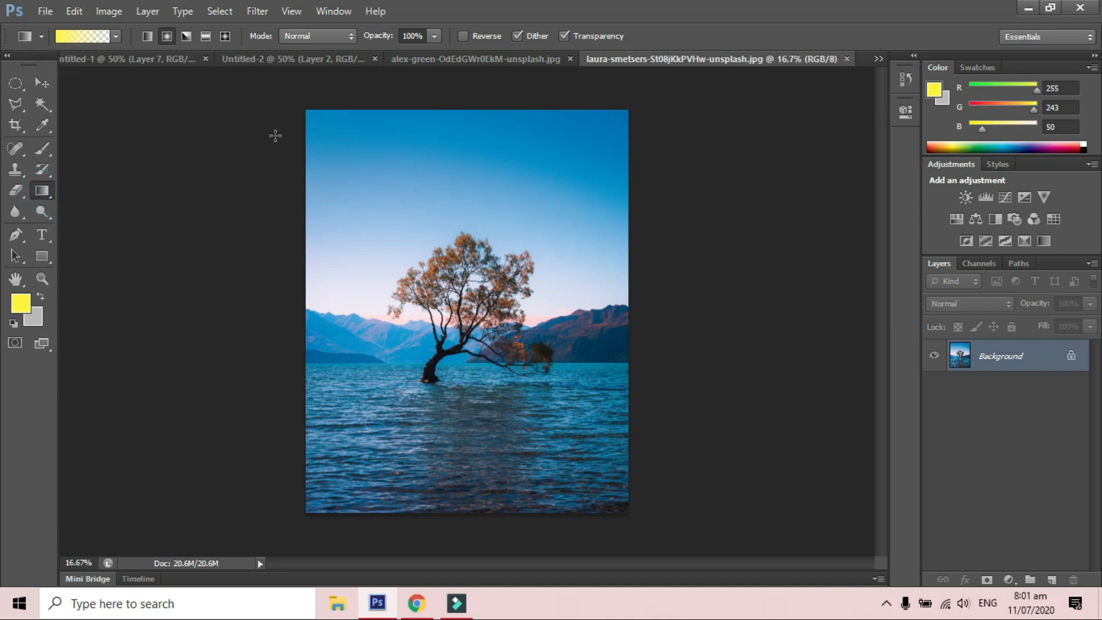
Convert the tree photo's locked Background into a regular layer with the default settings
click(132, 192)
double_click(1013, 359)
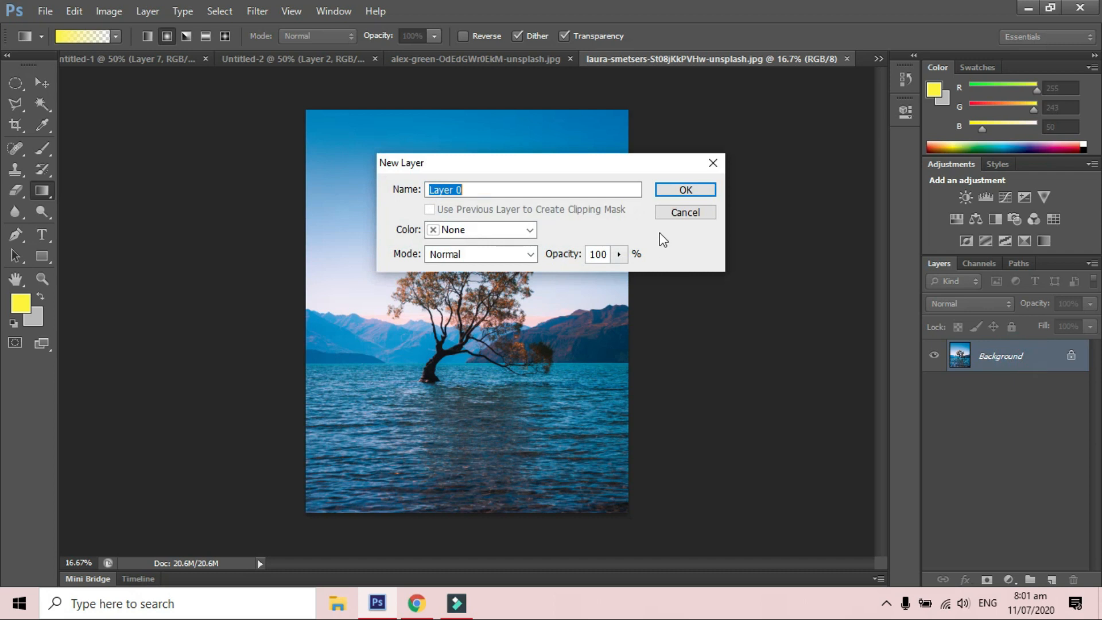
click(684, 187)
Apply linear yellow-to-transparent gradients over the tree photo's sky, diagonally from the upper-left corner and downward from the top edge
drag(361, 94, 443, 170)
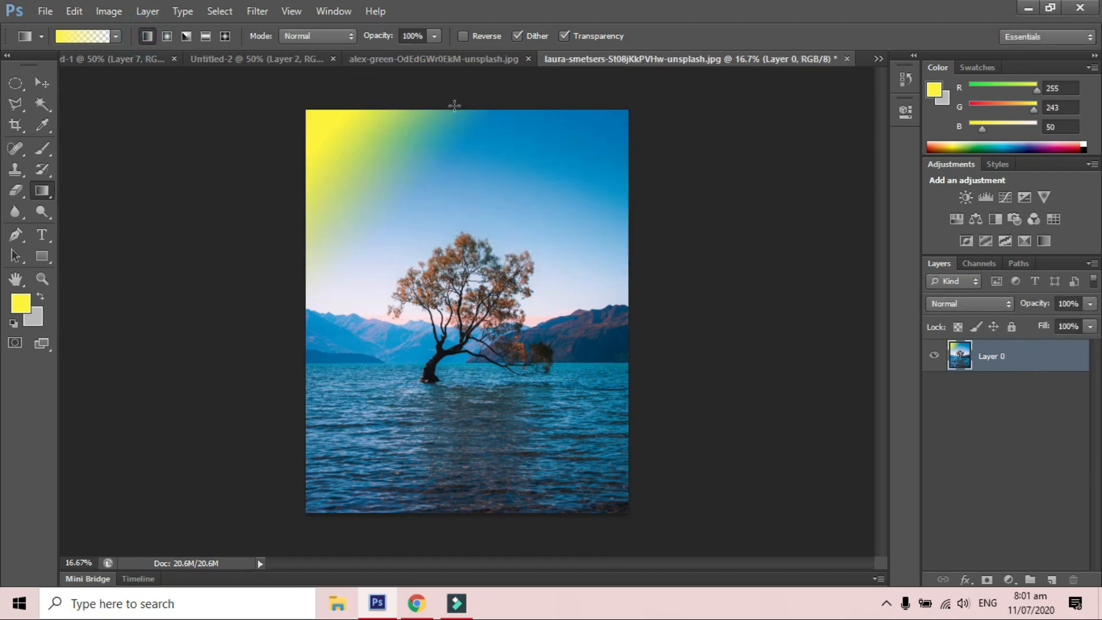
drag(448, 99, 453, 197)
drag(422, 79, 599, 331)
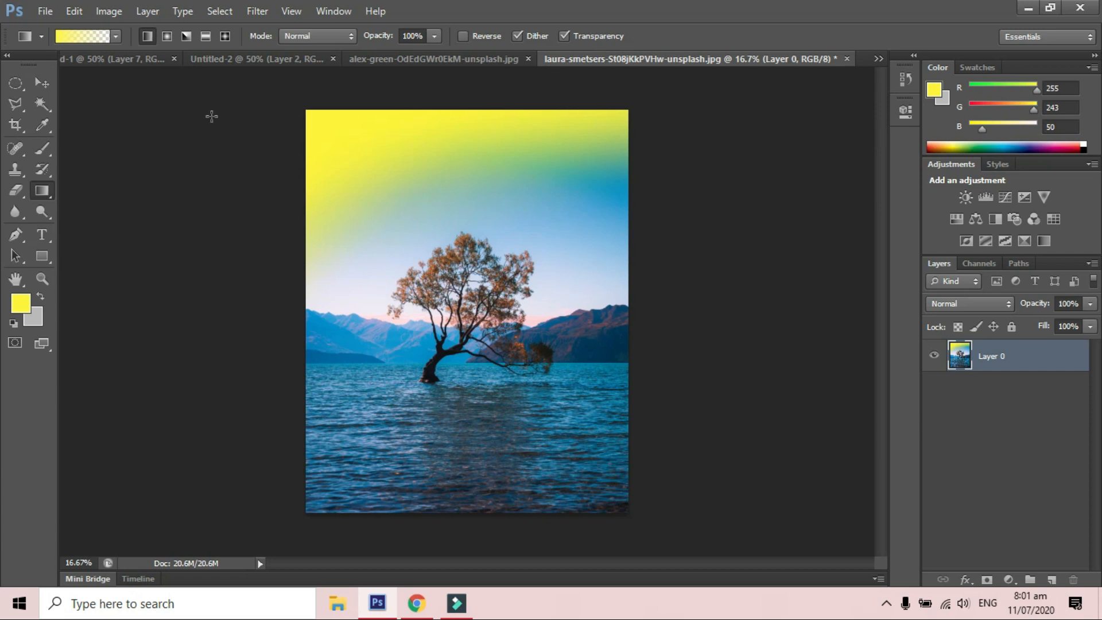
Display the available gradient presets for the Gradient tool
click(117, 36)
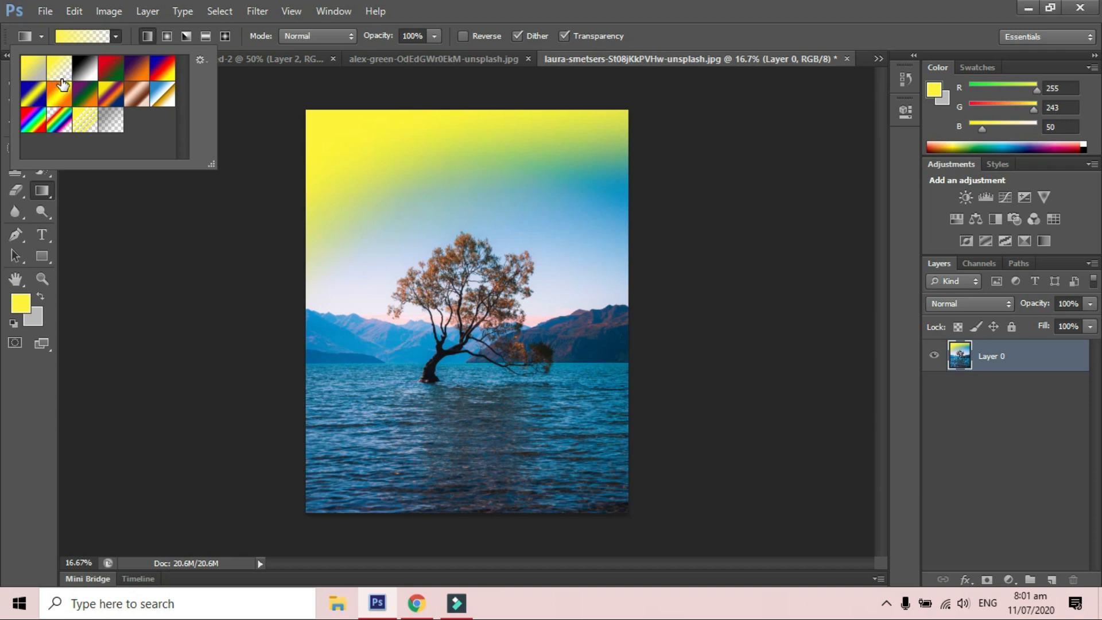
Choose the Foreground to Background preset, running from yellow to grey, for the Gradient tool
click(23, 77)
drag(334, 96, 417, 162)
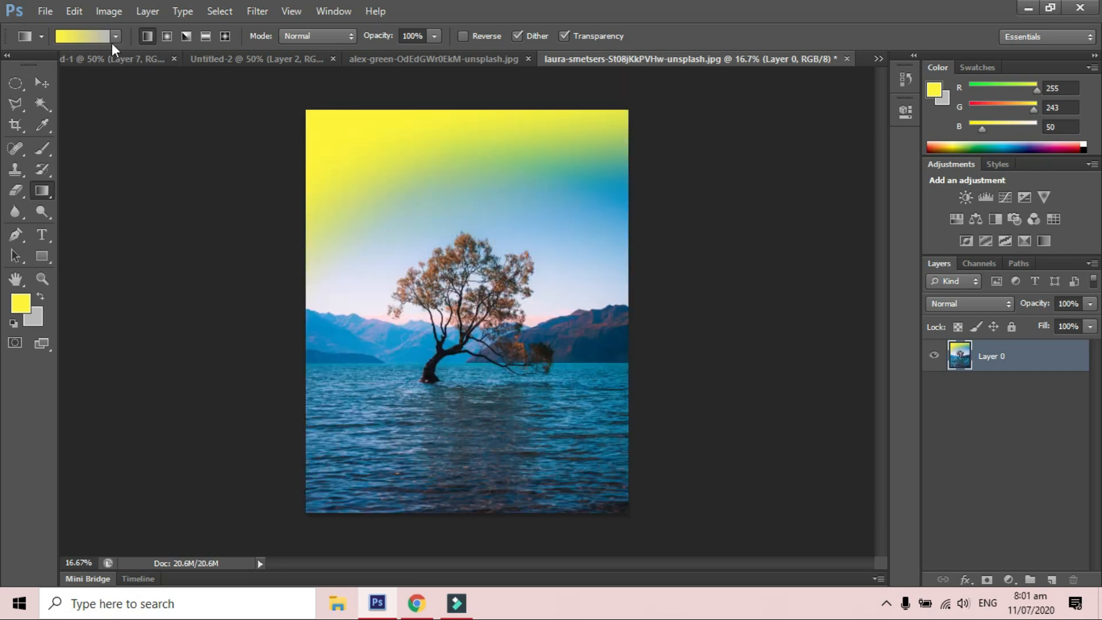
click(115, 36)
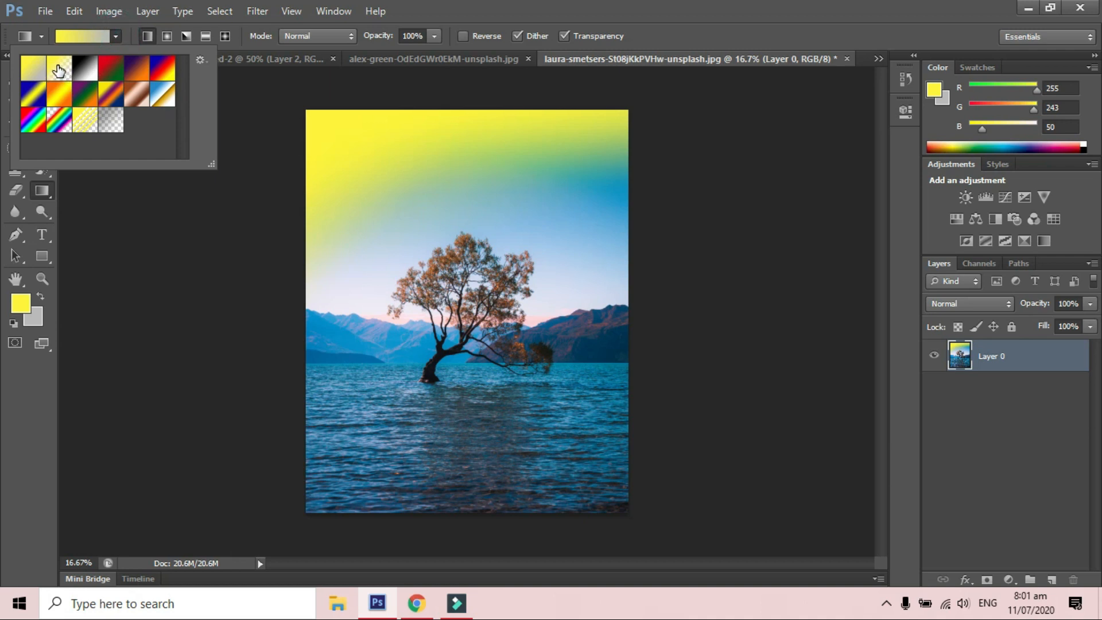
click(195, 216)
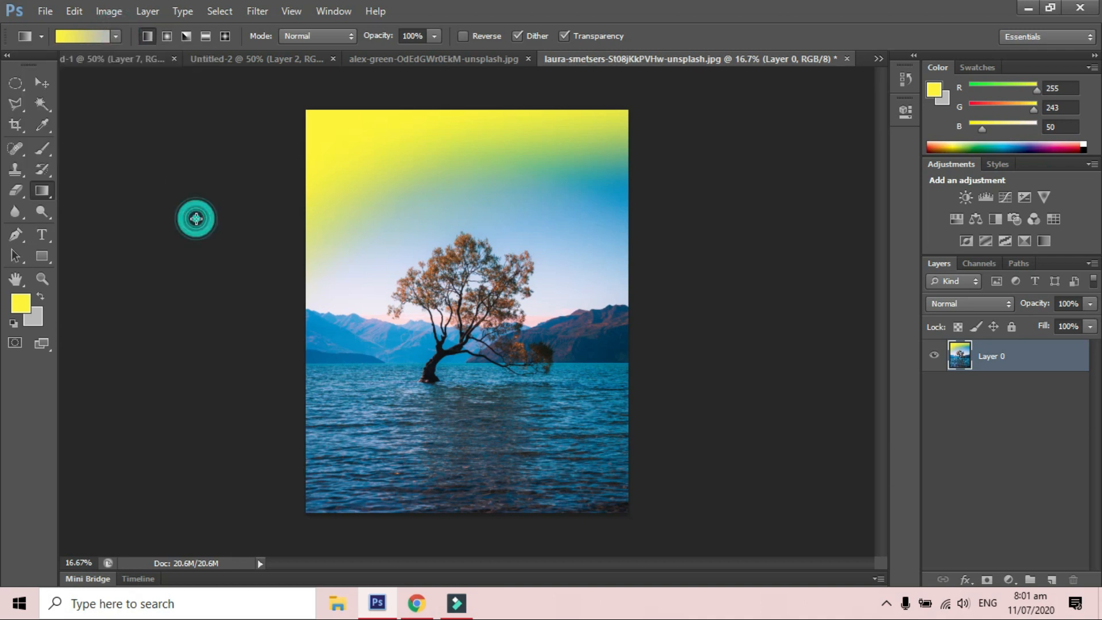
click(37, 83)
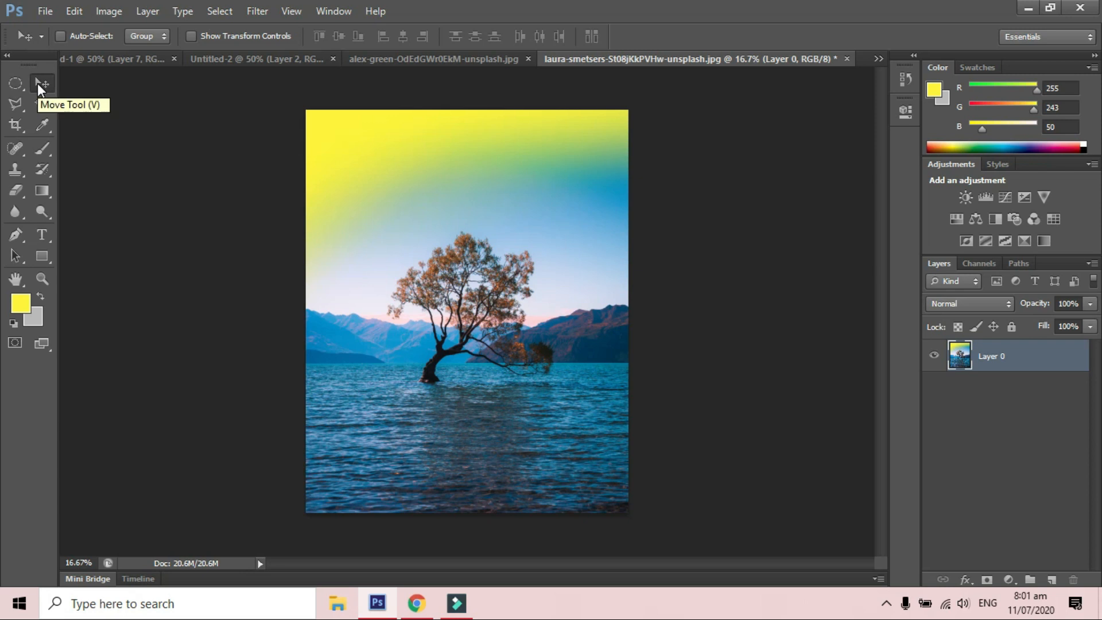
click(46, 191)
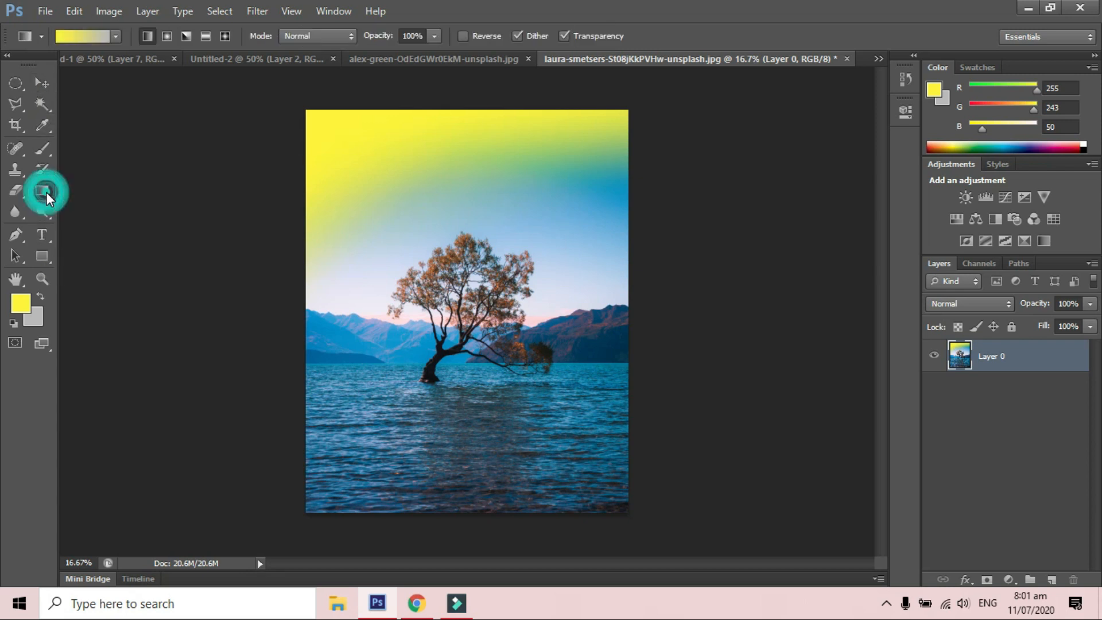
Switch to the Untitled-1 document and close the other three open documents without saving their changes
click(133, 60)
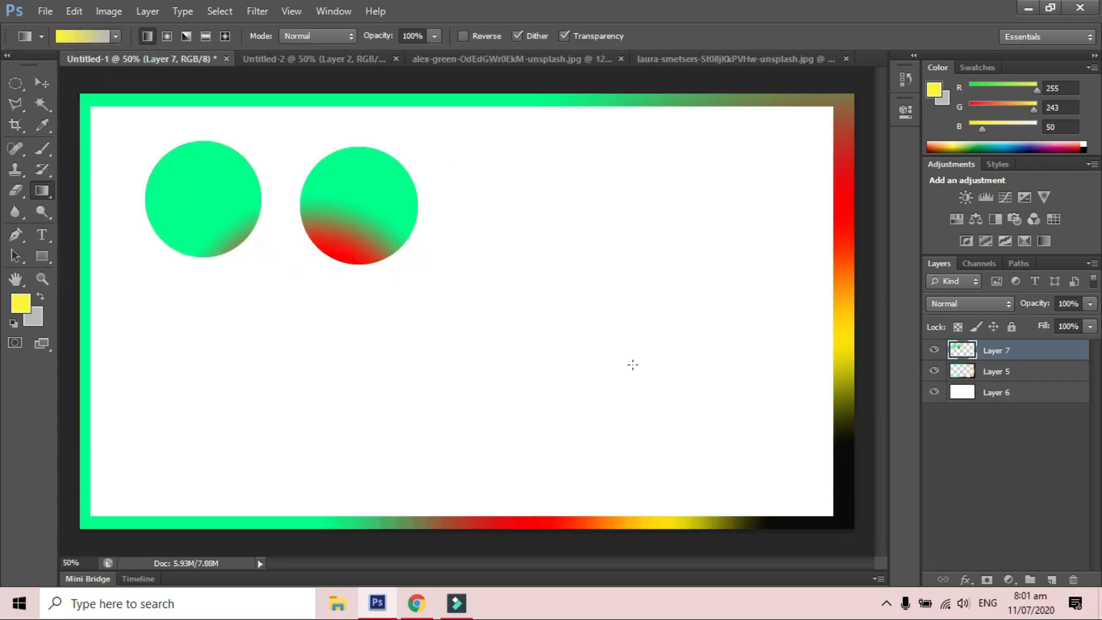
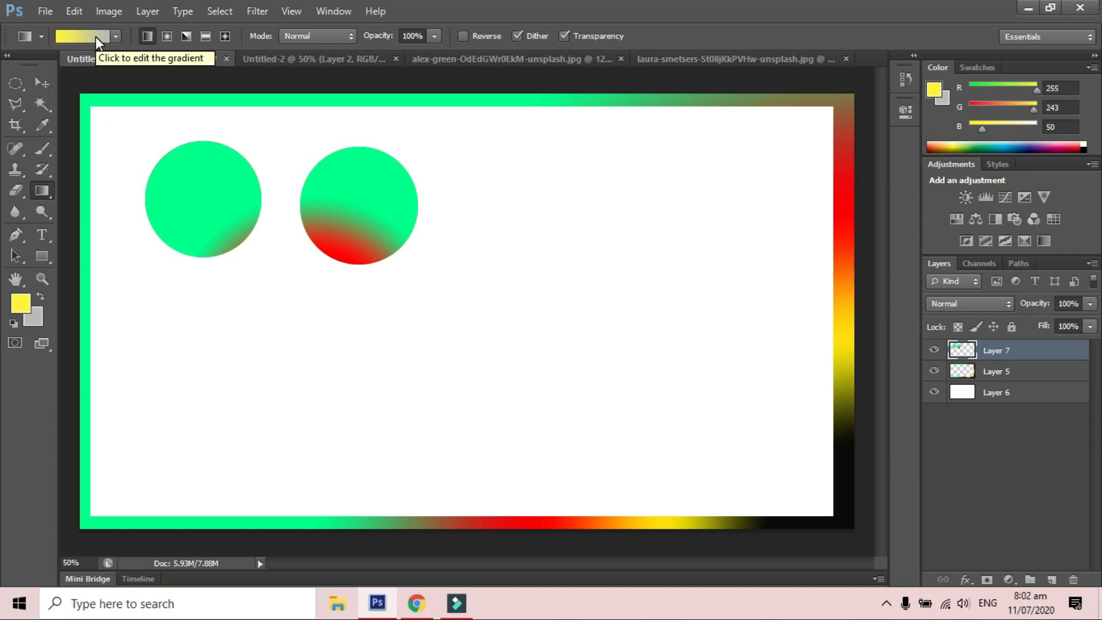
click(577, 57)
click(660, 59)
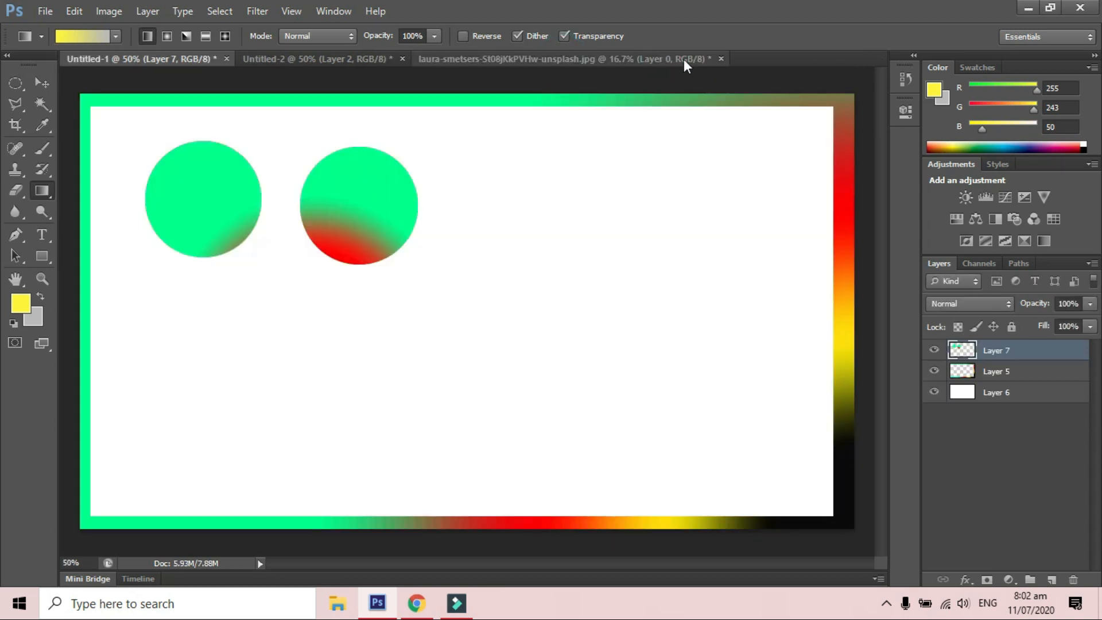
click(718, 58)
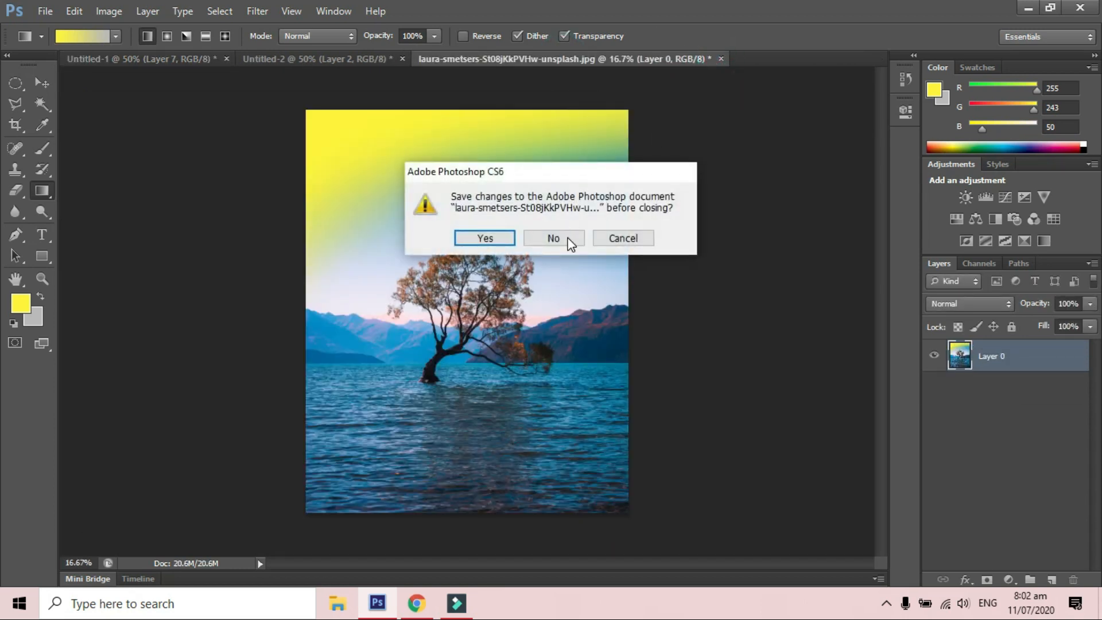
click(566, 237)
click(402, 58)
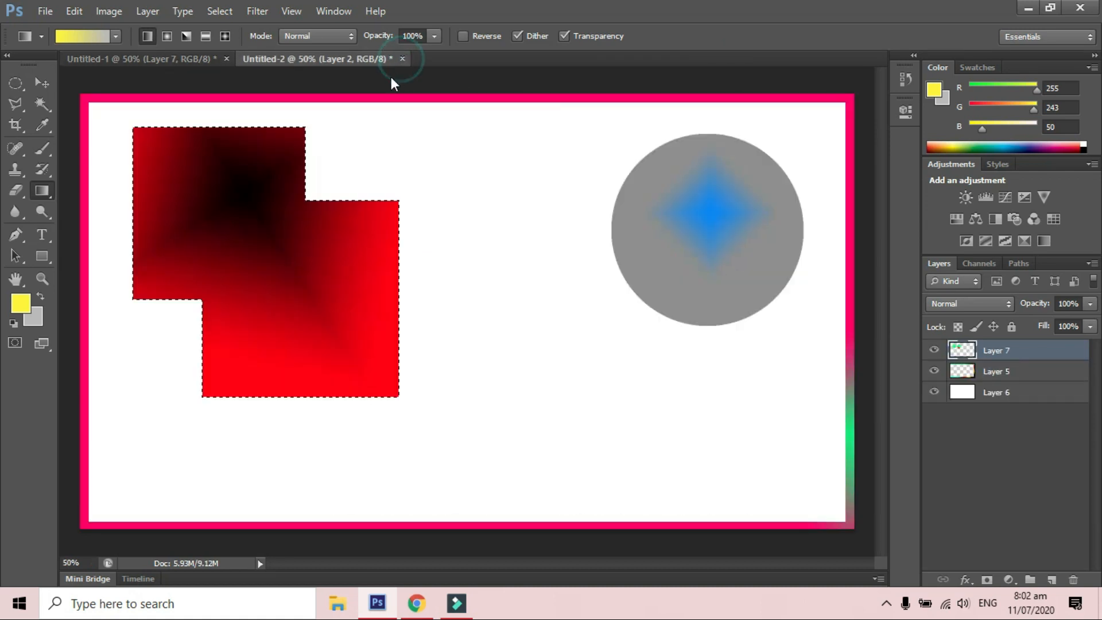
click(573, 244)
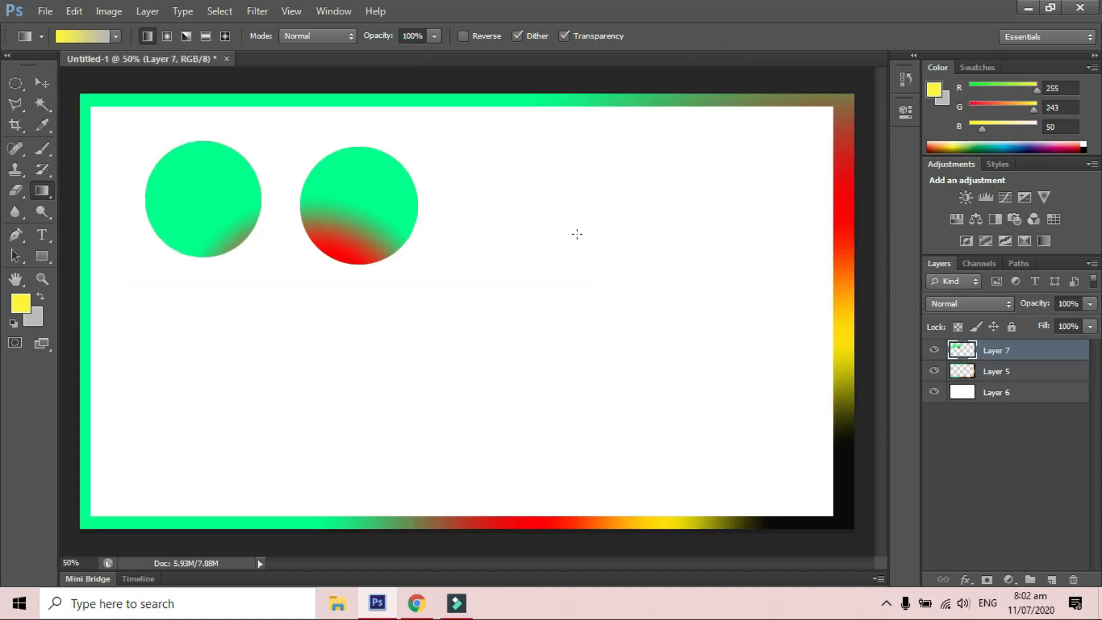
Delete Layer 5 and Layer 7, keeping only the white Layer 6
click(984, 372)
key(Delete)
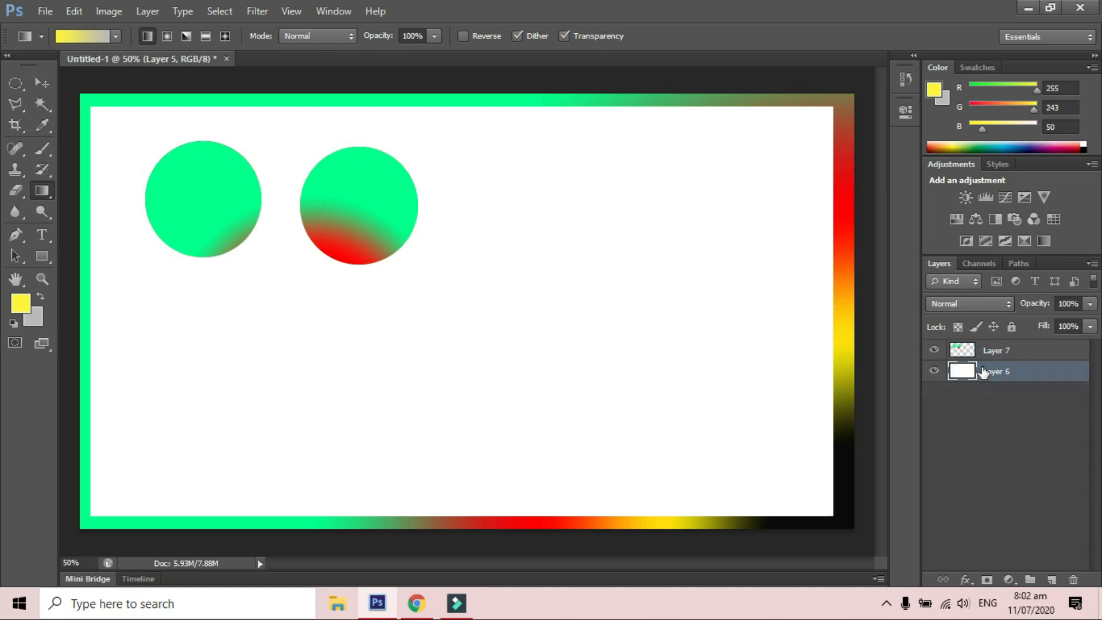
click(992, 350)
key(Delete)
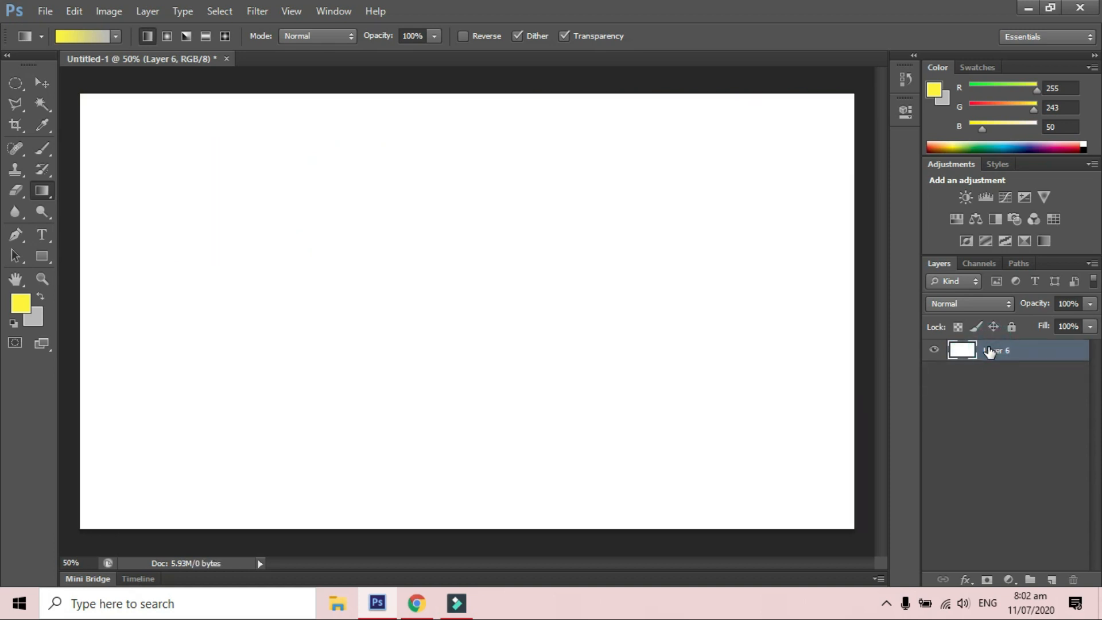
Edit the yellow-to-grey gradient: shift the yellow start stop slightly inward and add a black color stop at 27%
click(88, 40)
drag(503, 57, 546, 120)
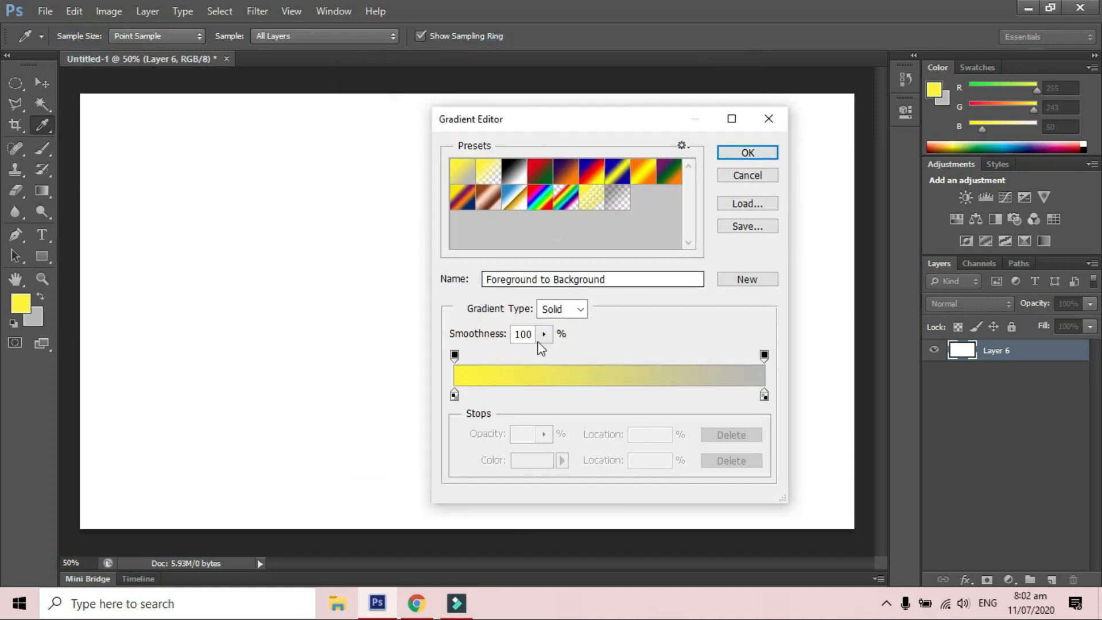
drag(573, 116, 566, 90)
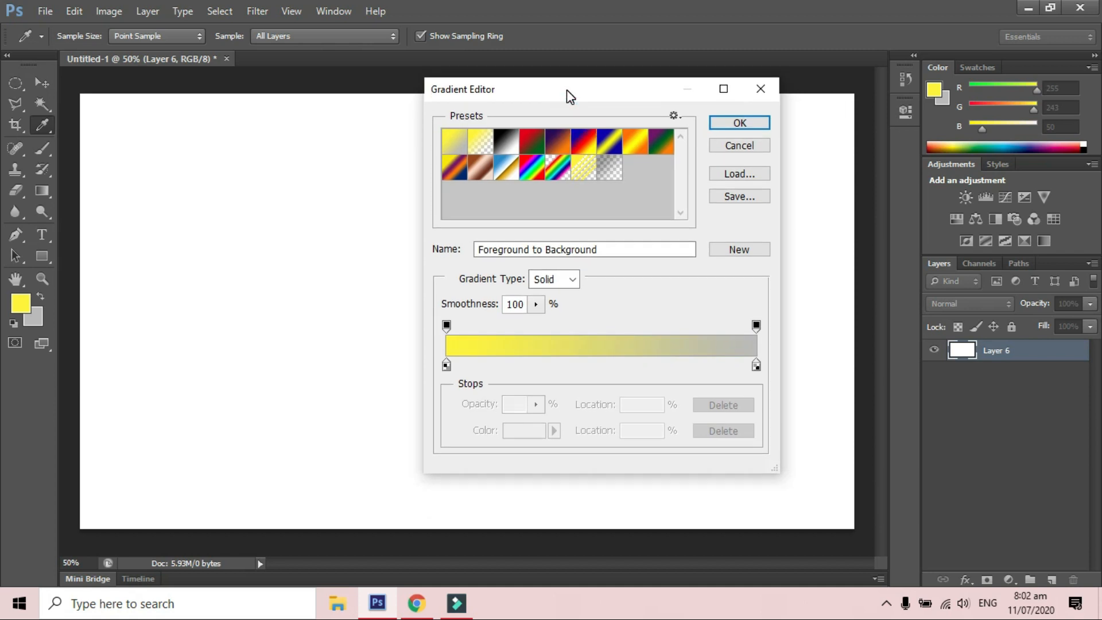
click(447, 365)
drag(465, 365, 531, 365)
double_click(531, 365)
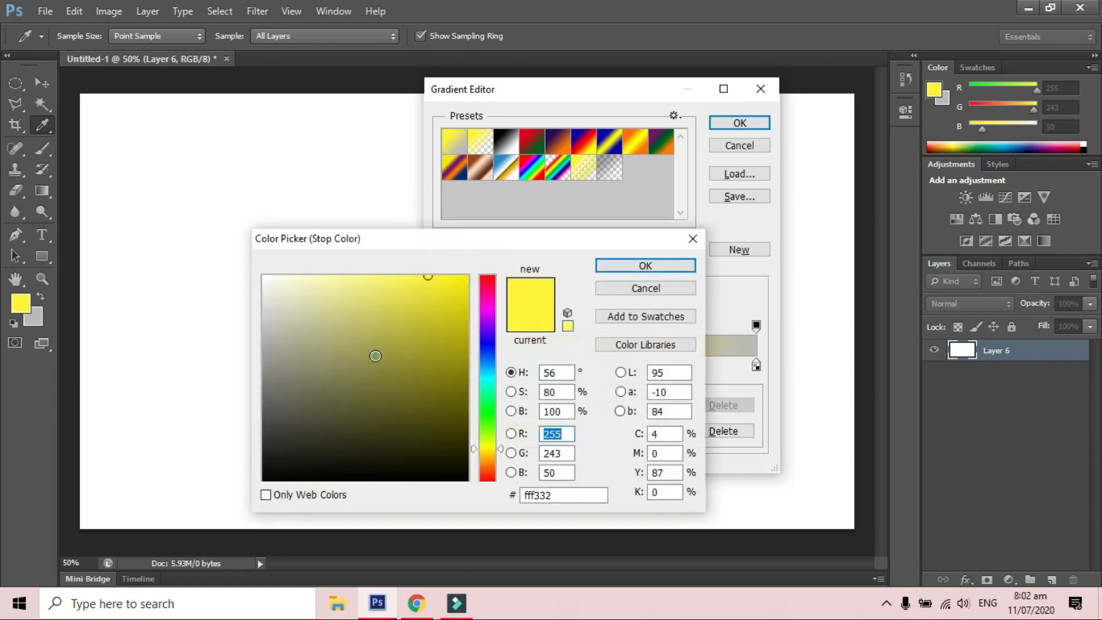
click(264, 479)
click(612, 266)
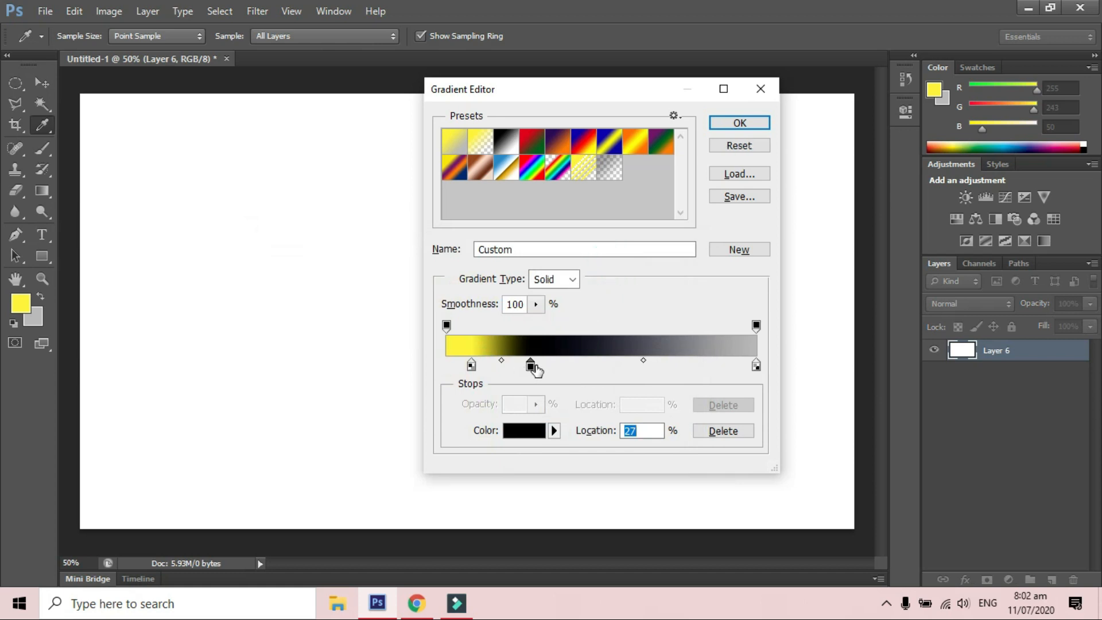
Add a color stop at 61% to the gradient and change its color to red
drag(531, 365, 634, 368)
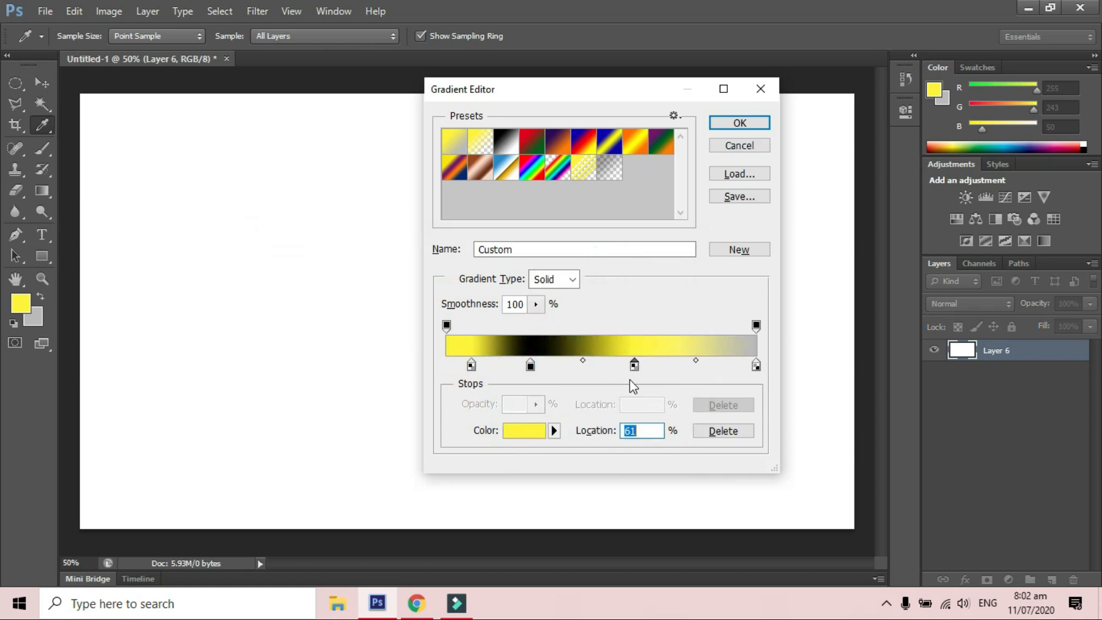
double_click(634, 366)
drag(487, 447, 490, 277)
click(637, 265)
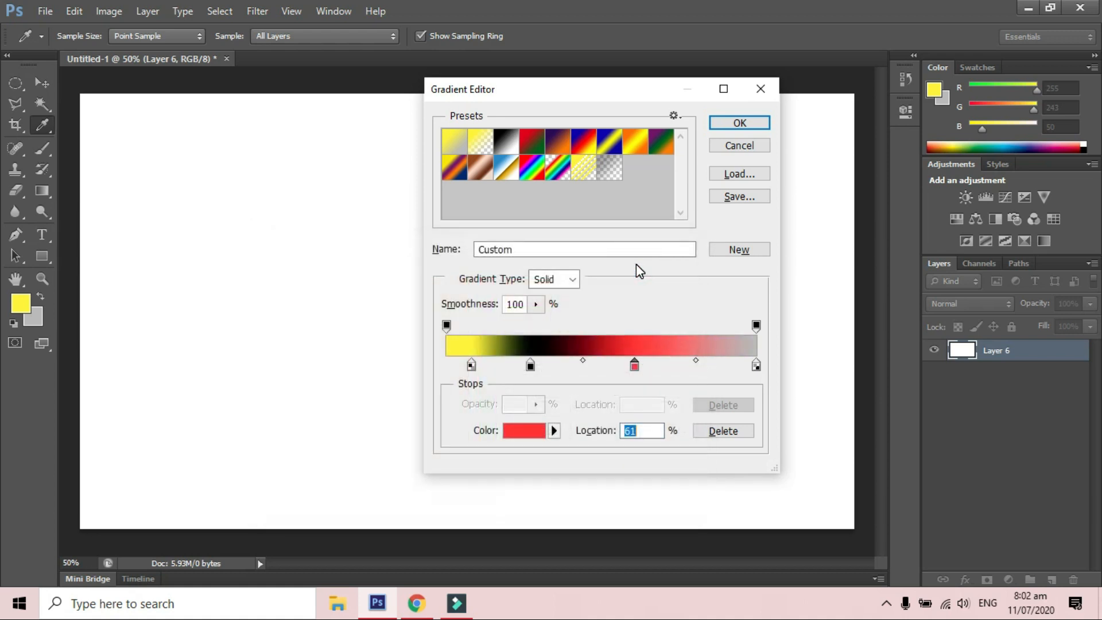
Add a white color stop at 85%, between the red stop and the grey end stop
drag(682, 364, 712, 365)
double_click(712, 365)
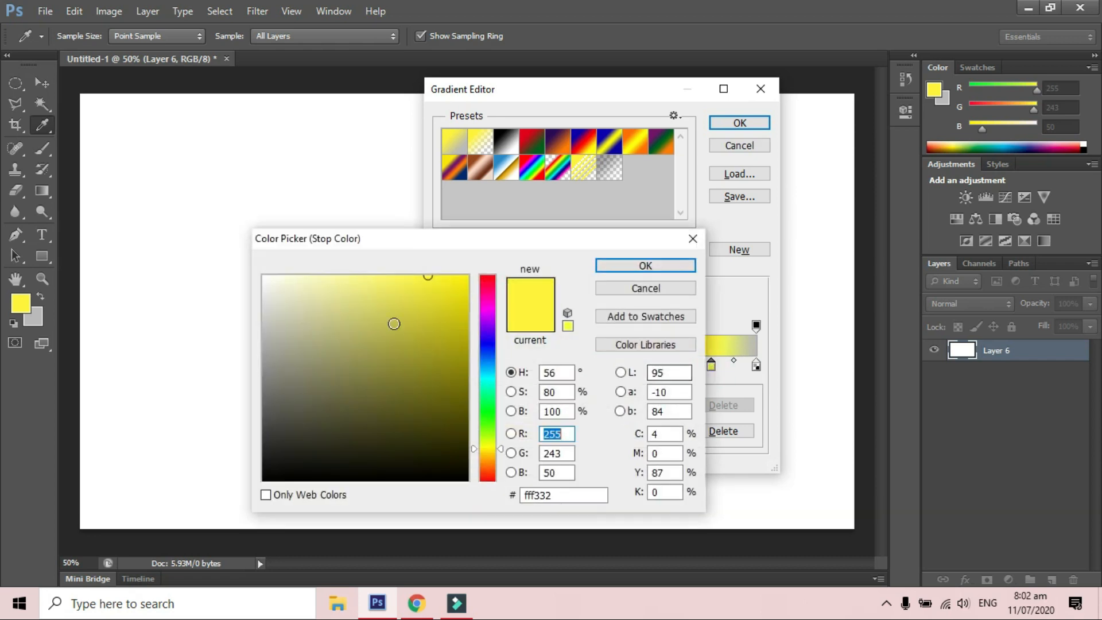
click(229, 227)
click(625, 266)
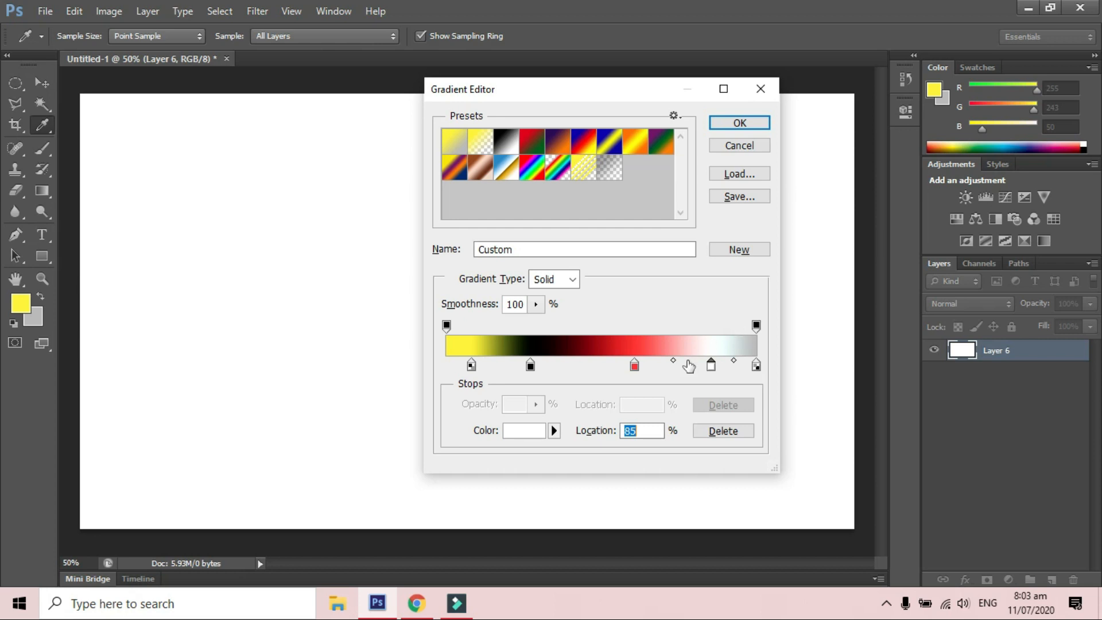
Name the gradient with the creator's first name followed by "No 1", save it as a new preset, and accept the gradient
double_click(531, 248)
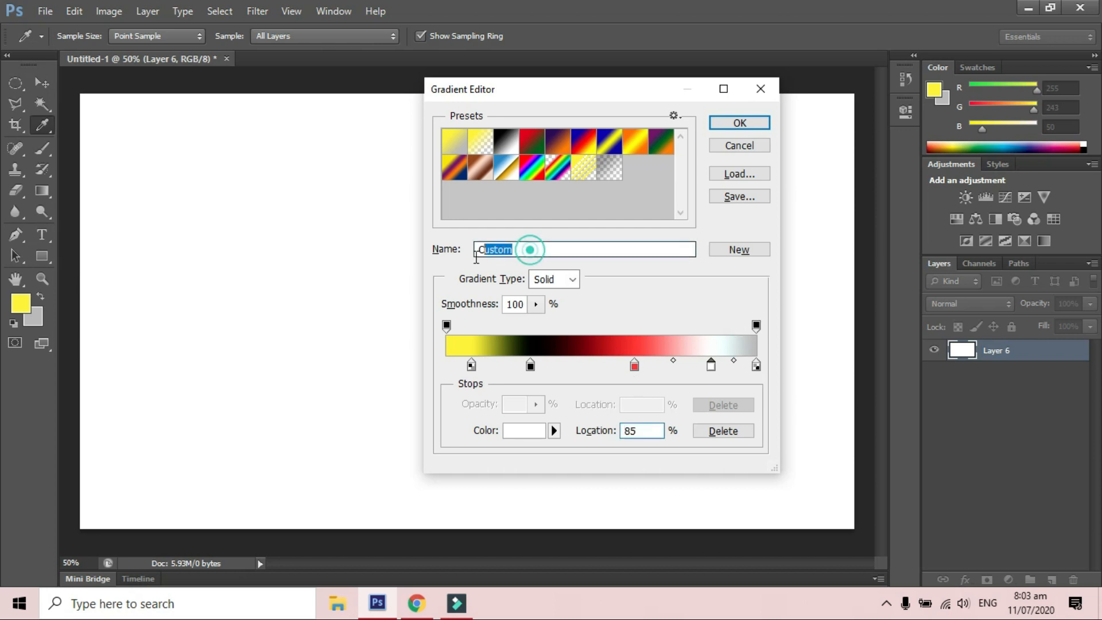
key(BackSpace)
text(Arsalan No 1)
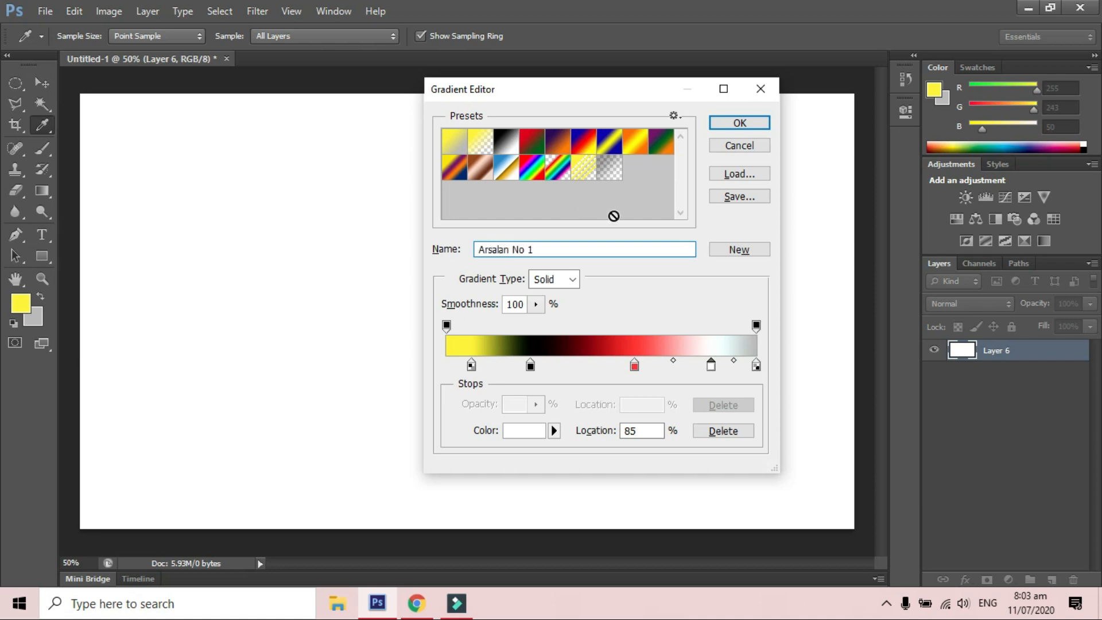
click(741, 252)
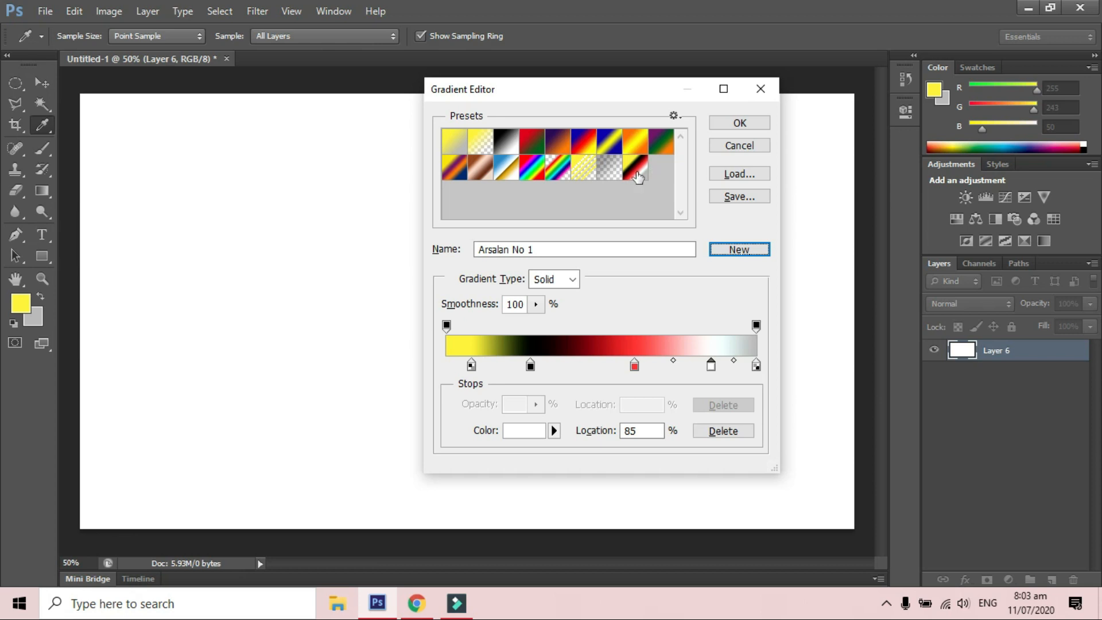
click(734, 127)
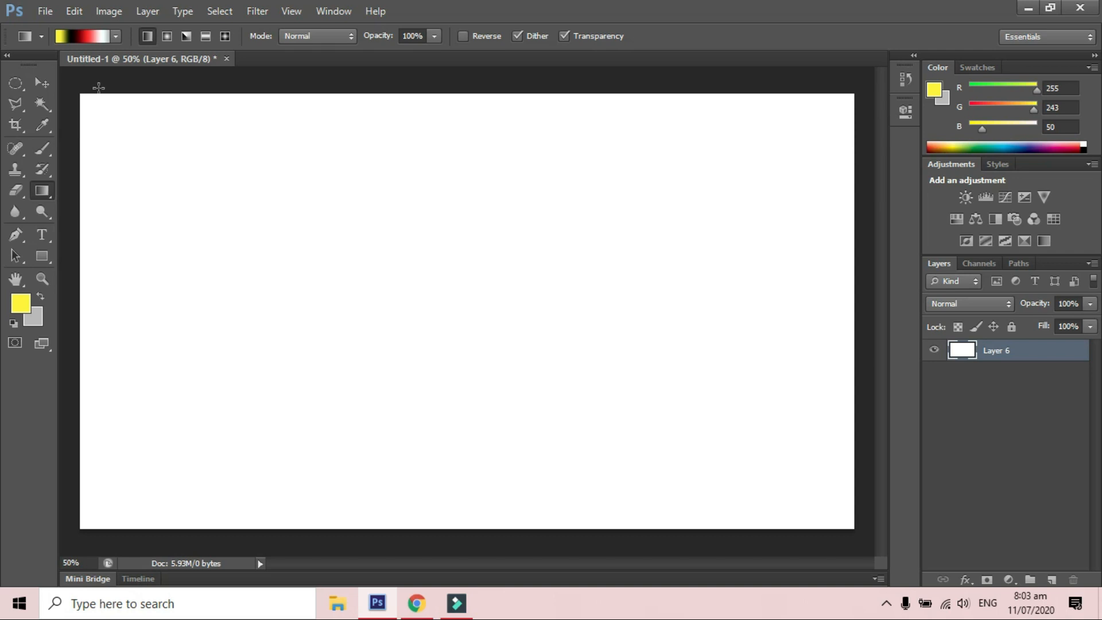
Pick the newly saved yellow, black, red and white gradient from the presets
click(114, 34)
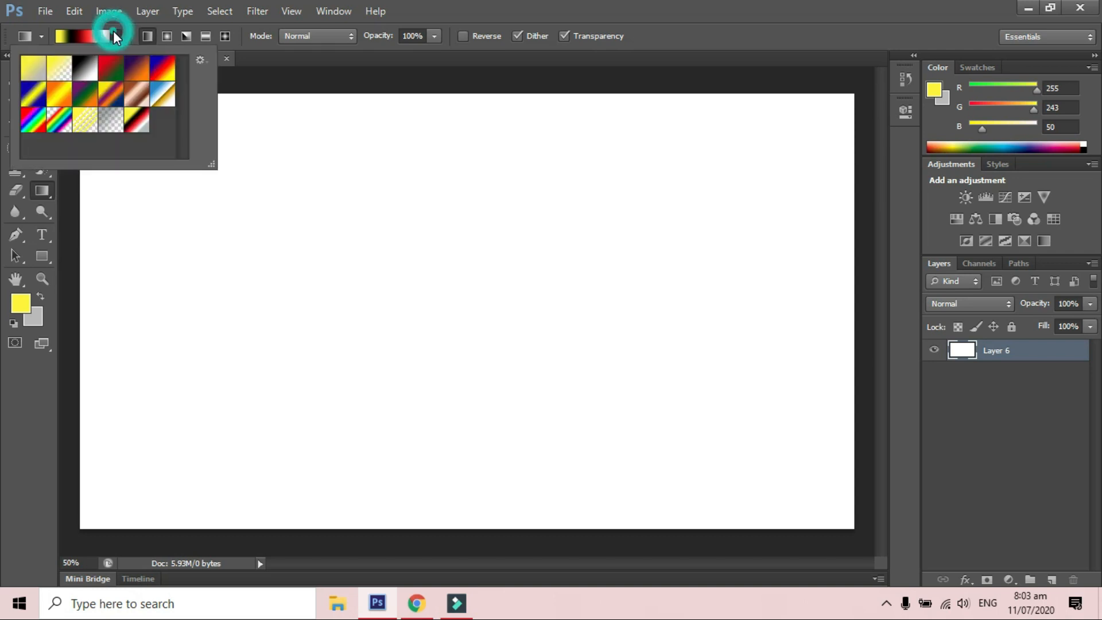
click(143, 130)
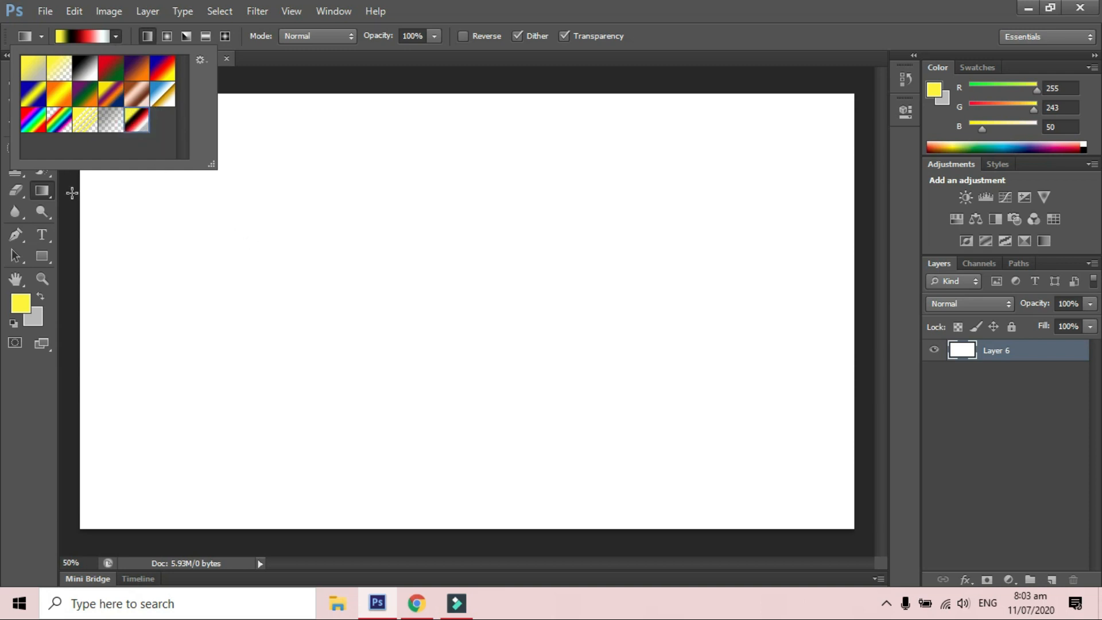
double_click(138, 129)
click(43, 85)
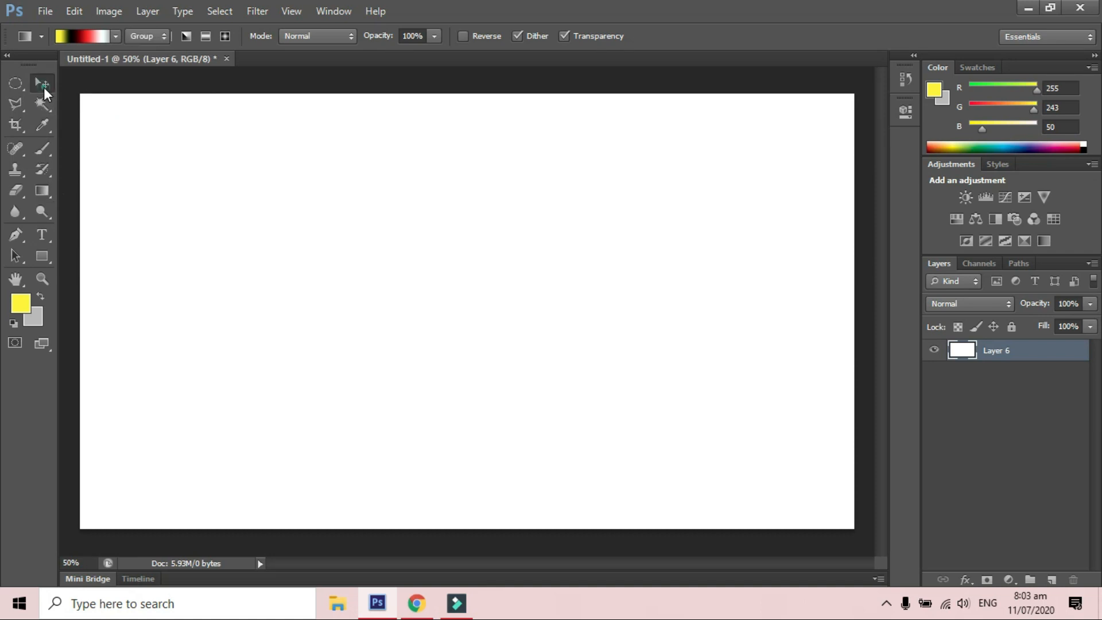
Make a rectangular selection just inside the canvas edges and invert it to select a thin border frame
click(15, 83)
click(75, 82)
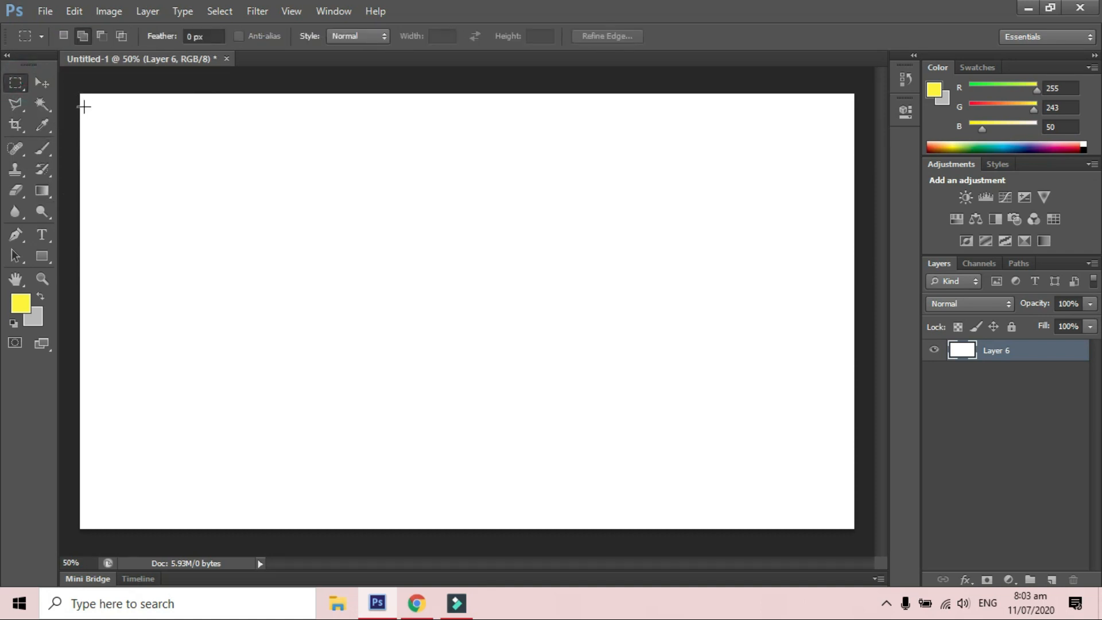
drag(91, 104, 842, 516)
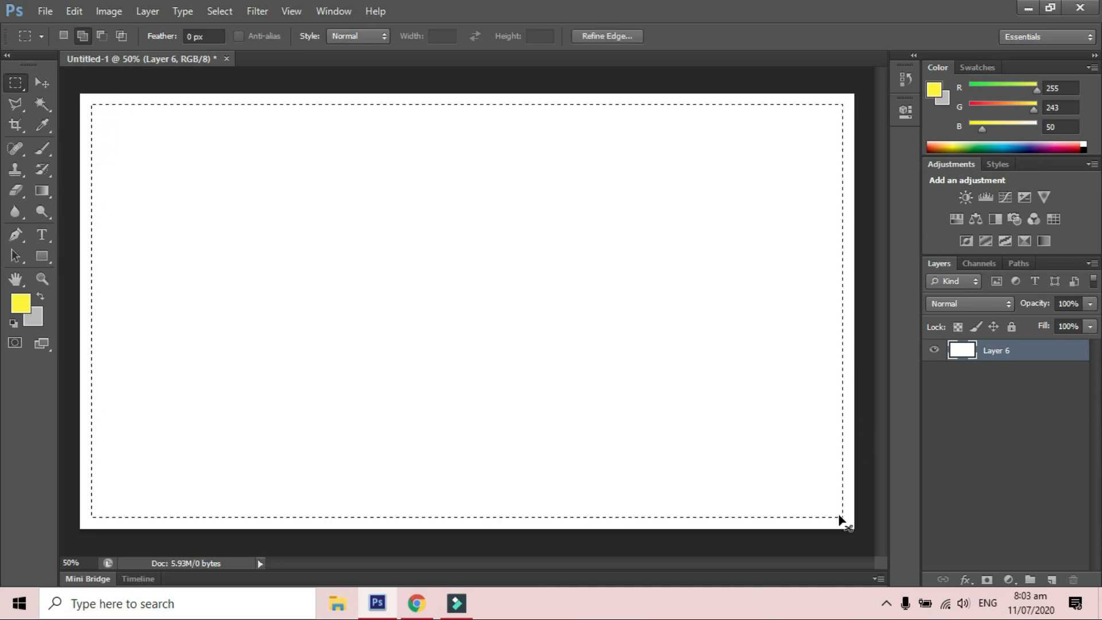
key(ctrl+shift+i)
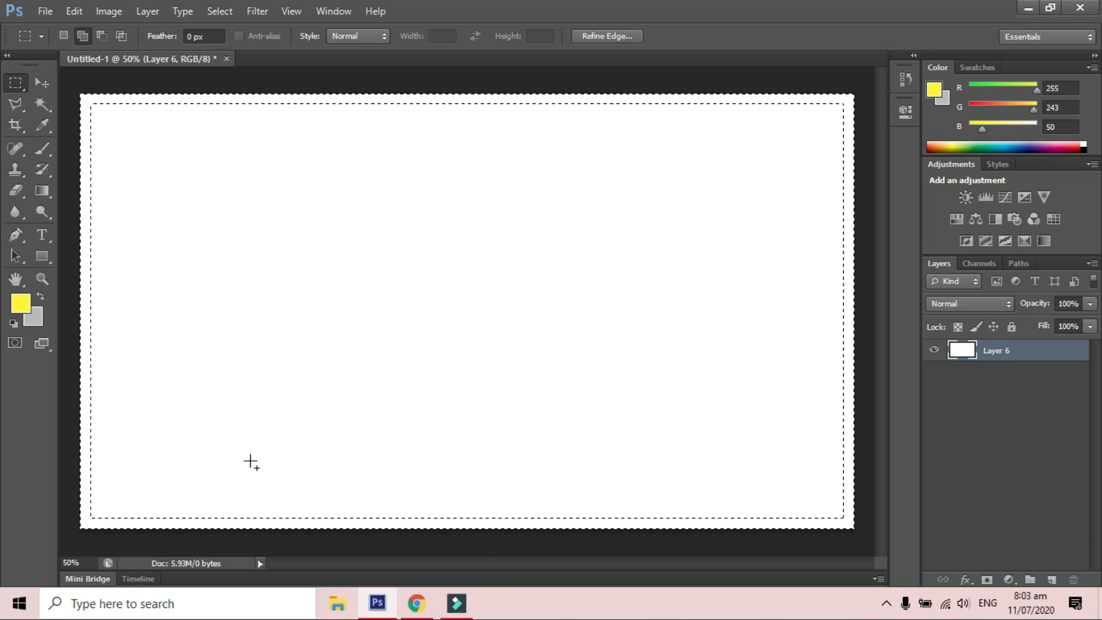
Fill the border frame with the custom linear gradient, first from its upper-left corner, finally inward from its lower-right corner, and deselect
click(43, 195)
drag(95, 77, 228, 194)
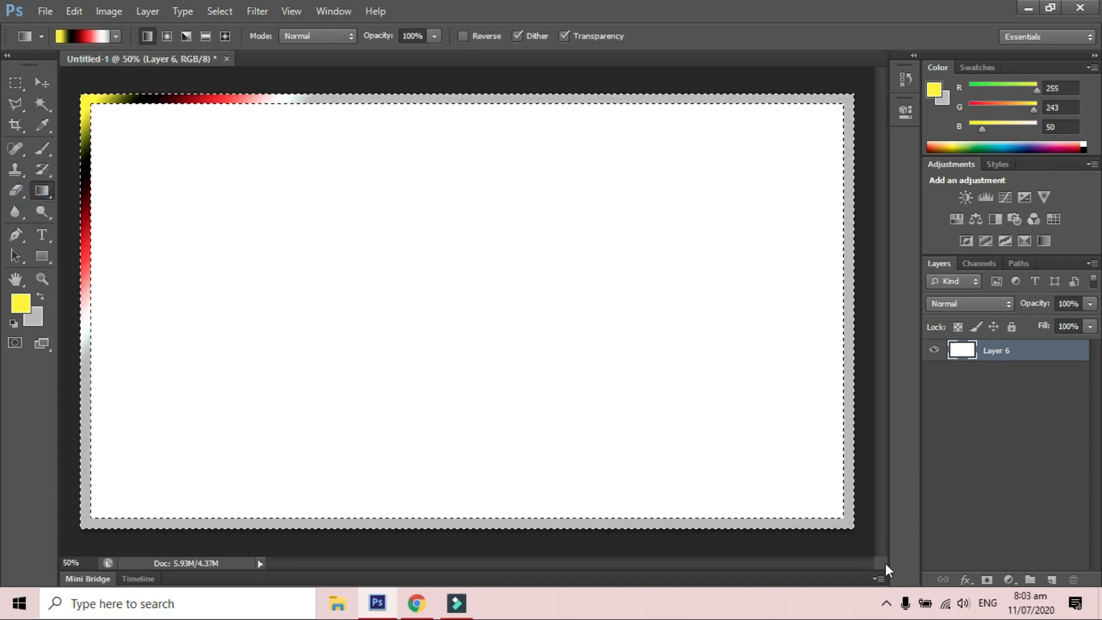
drag(861, 533, 598, 389)
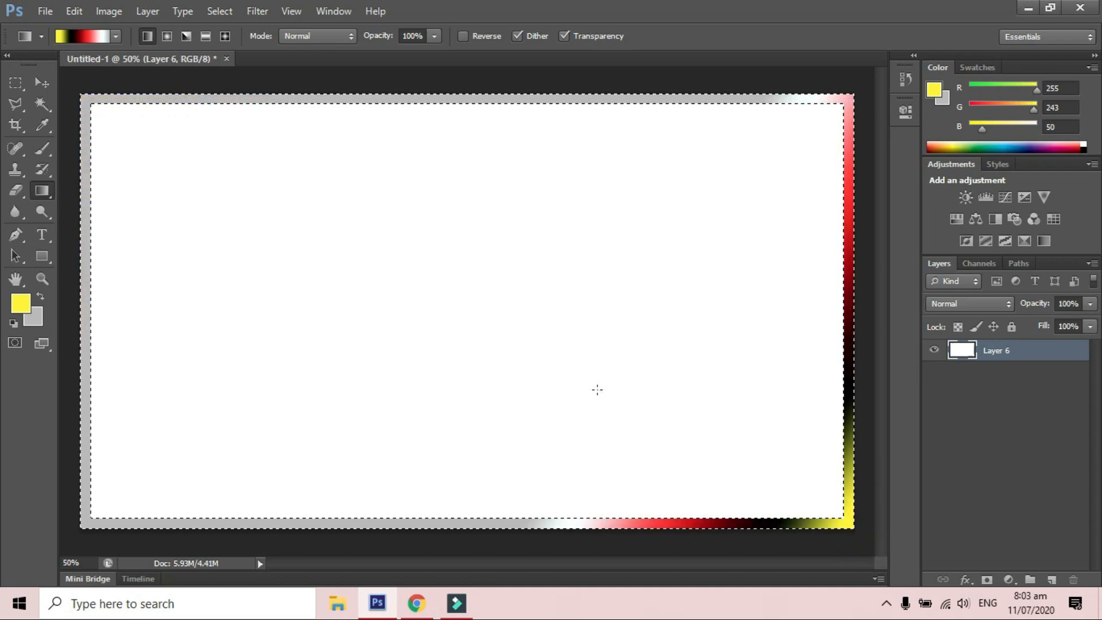
key(ctrl+d)
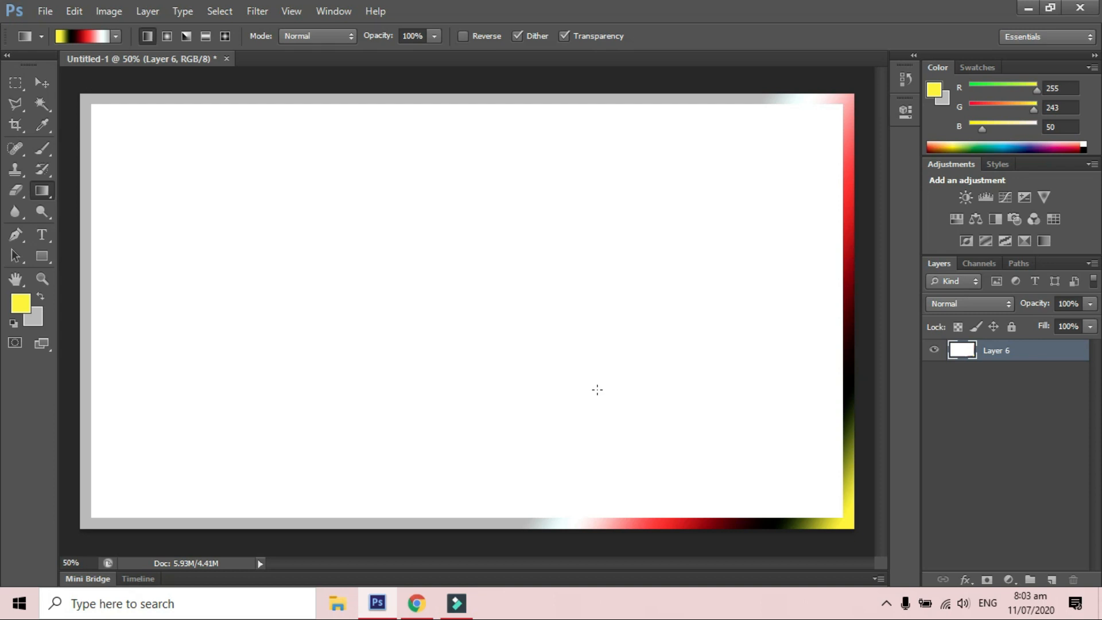
Open the yellow, black, red and white gradient for editing and remove its yellow, red and white color stops
click(116, 36)
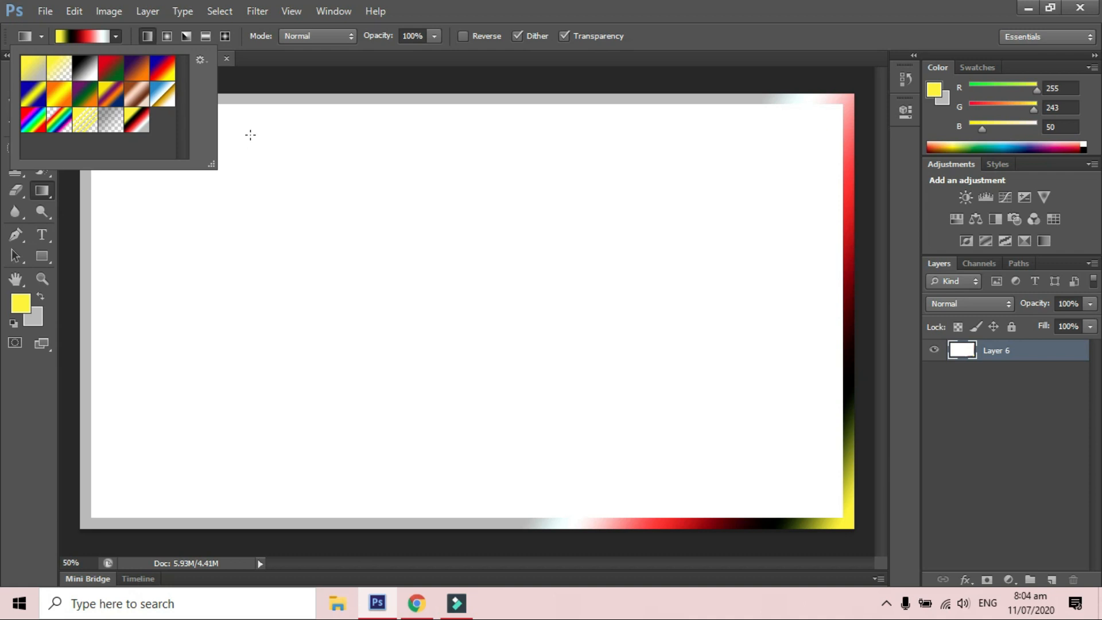
click(77, 39)
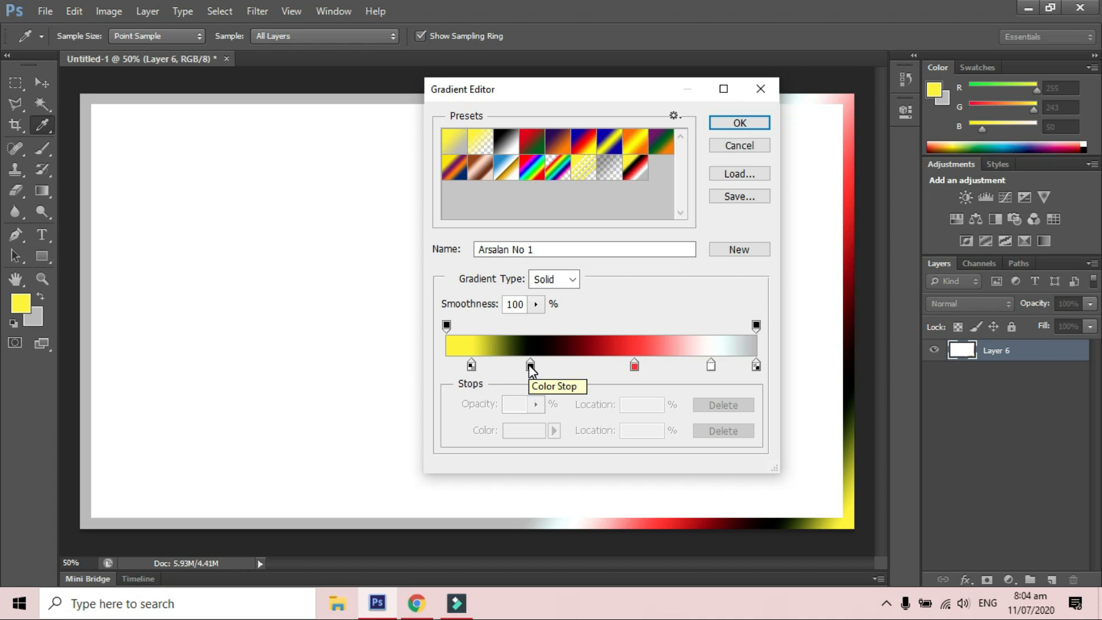
key(alt)
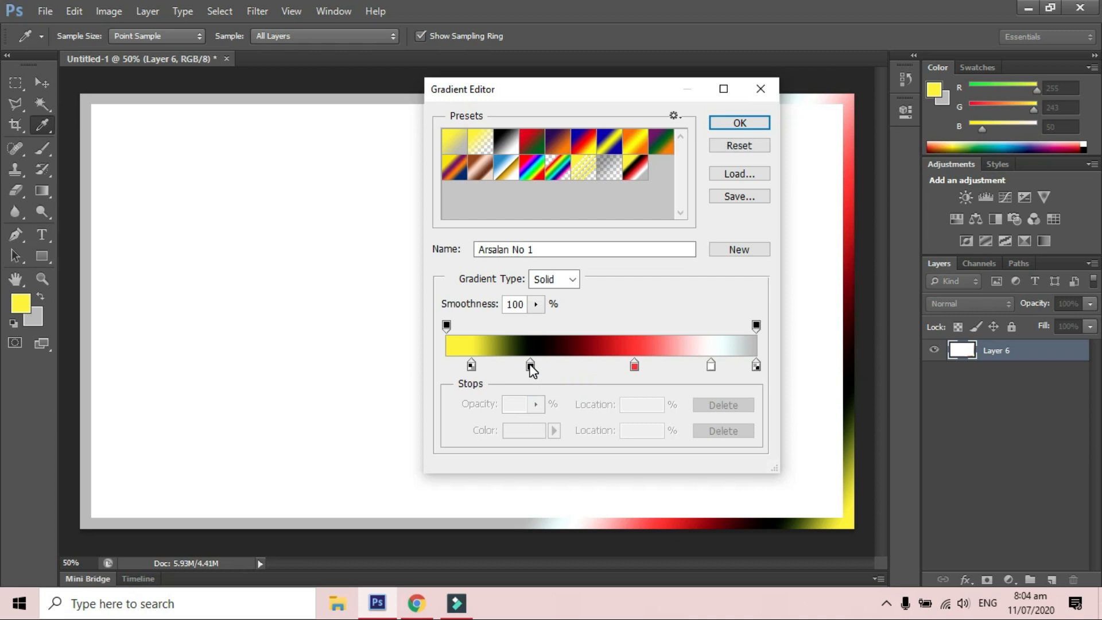
drag(471, 365, 459, 410)
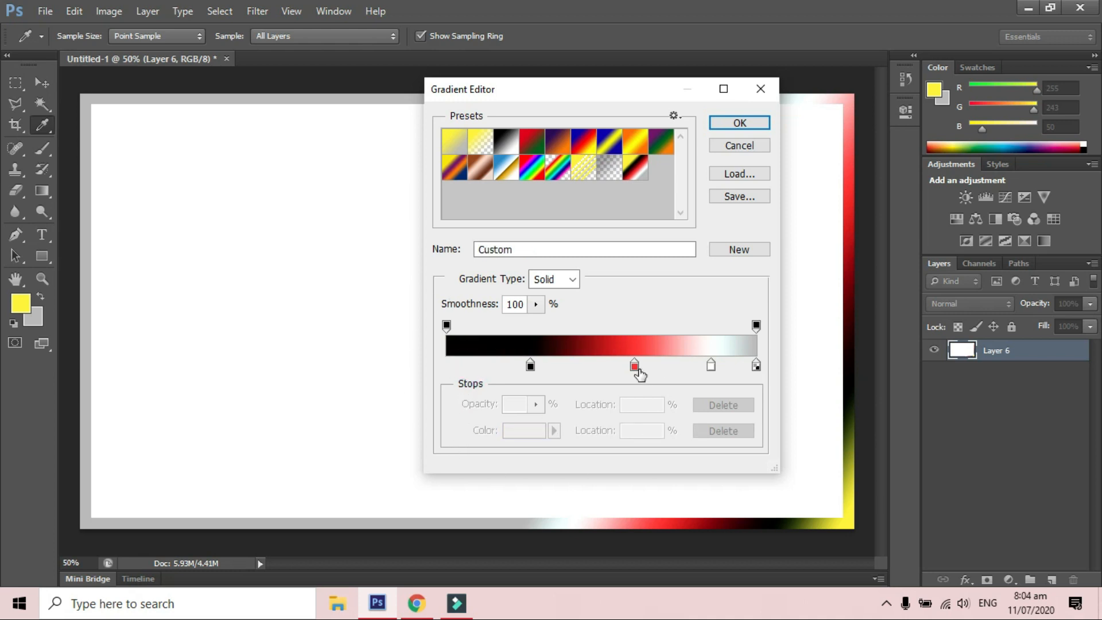
drag(635, 366, 661, 469)
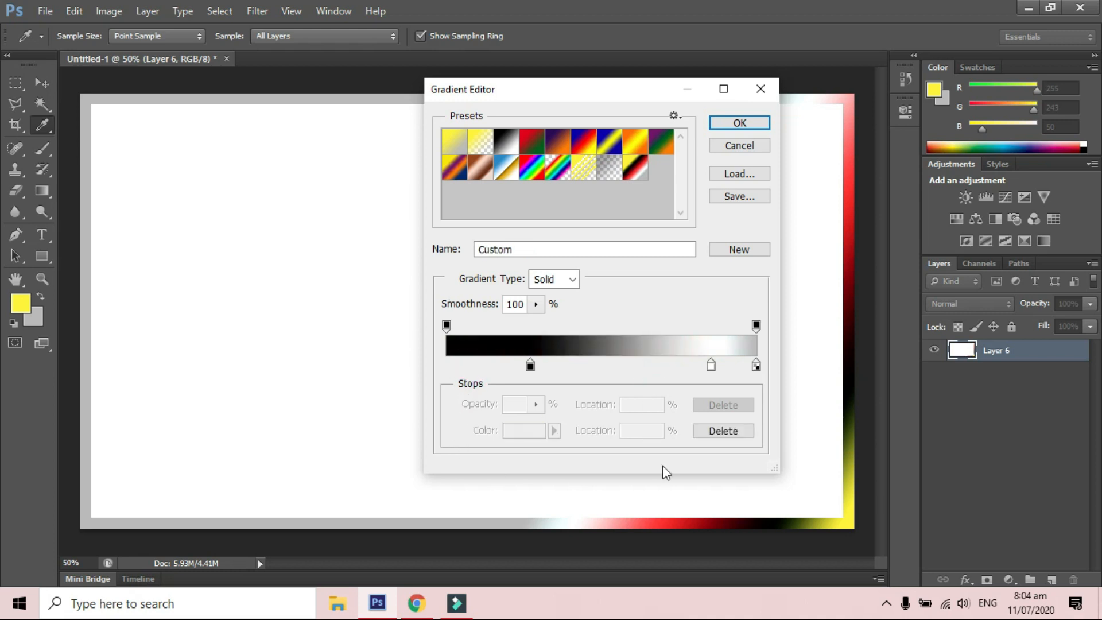
click(711, 365)
drag(711, 365, 718, 513)
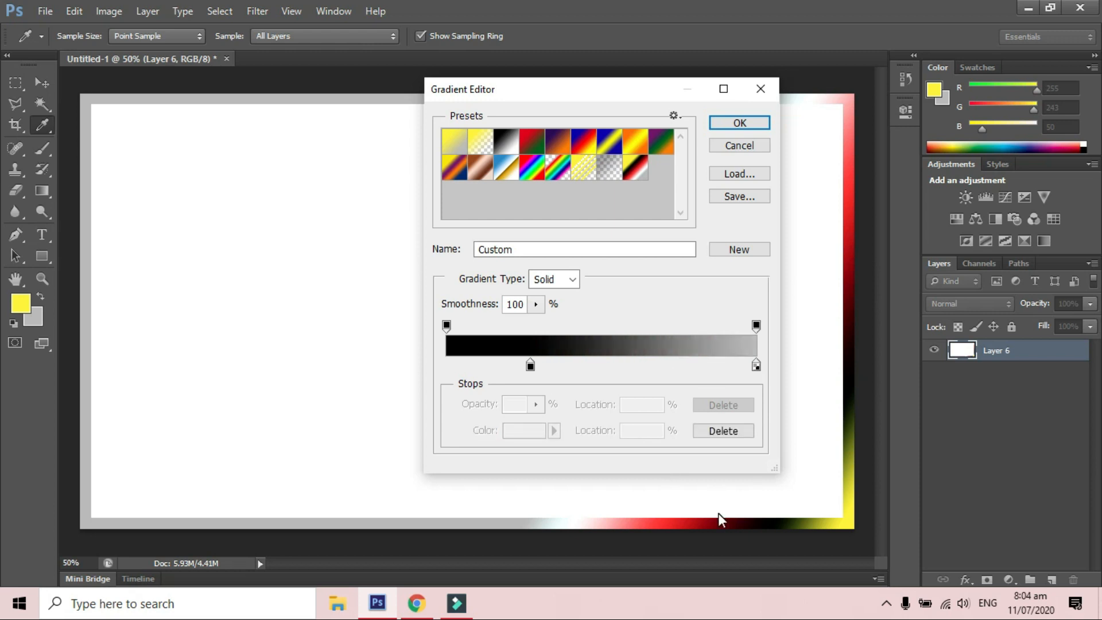
Move the black color stop to 38% and duplicate it at 6%, at 55% and about three quarters along the gradient
click(531, 366)
drag(530, 366, 563, 367)
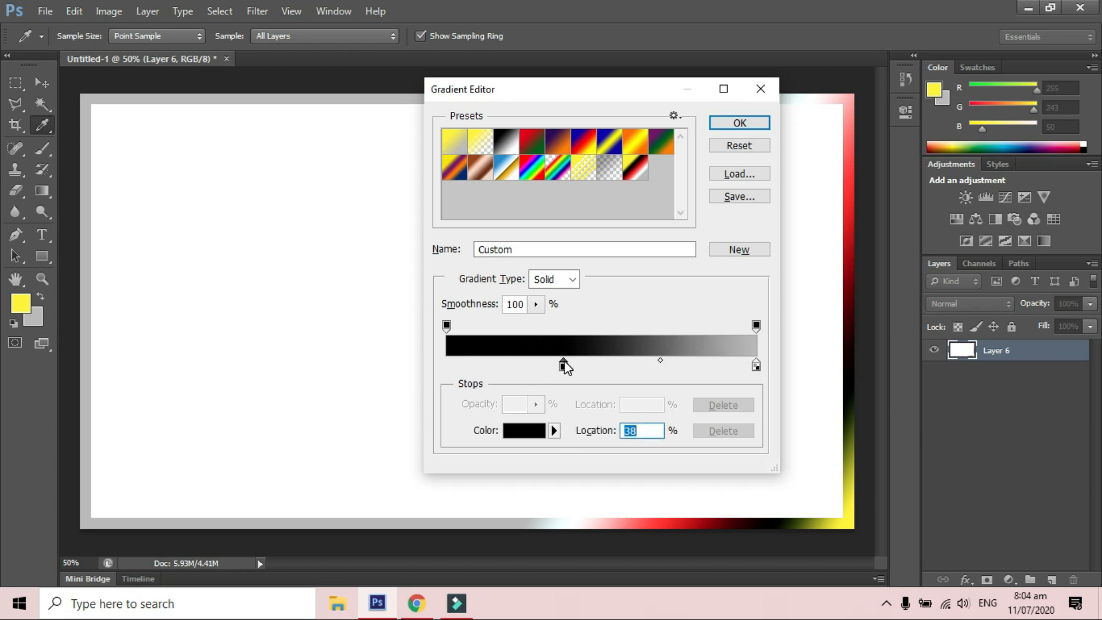
drag(563, 366, 466, 365)
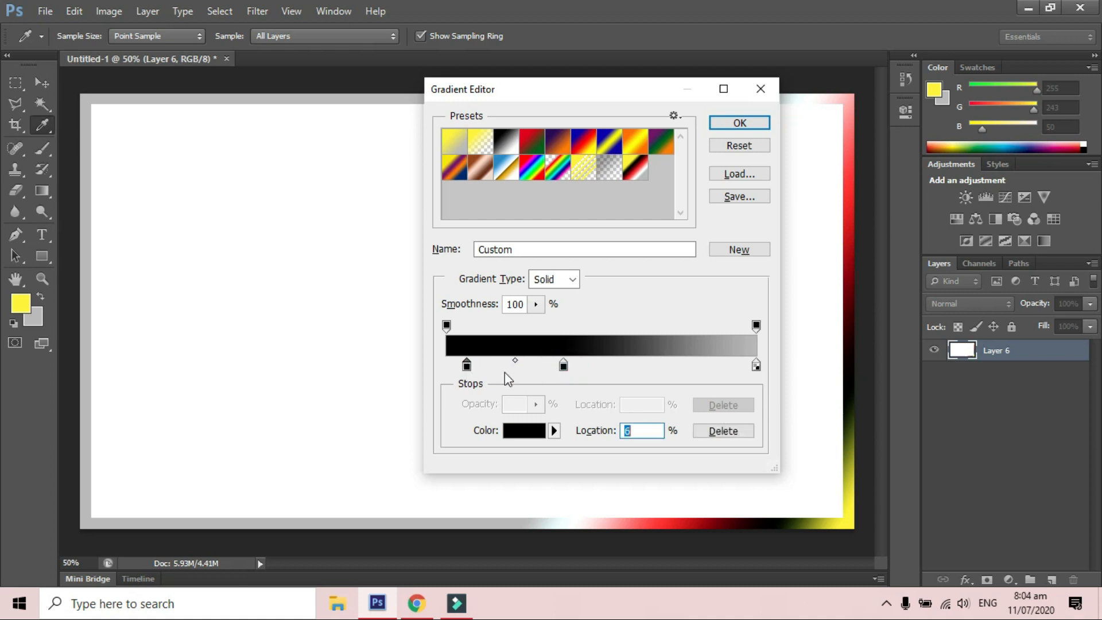
drag(563, 366, 615, 366)
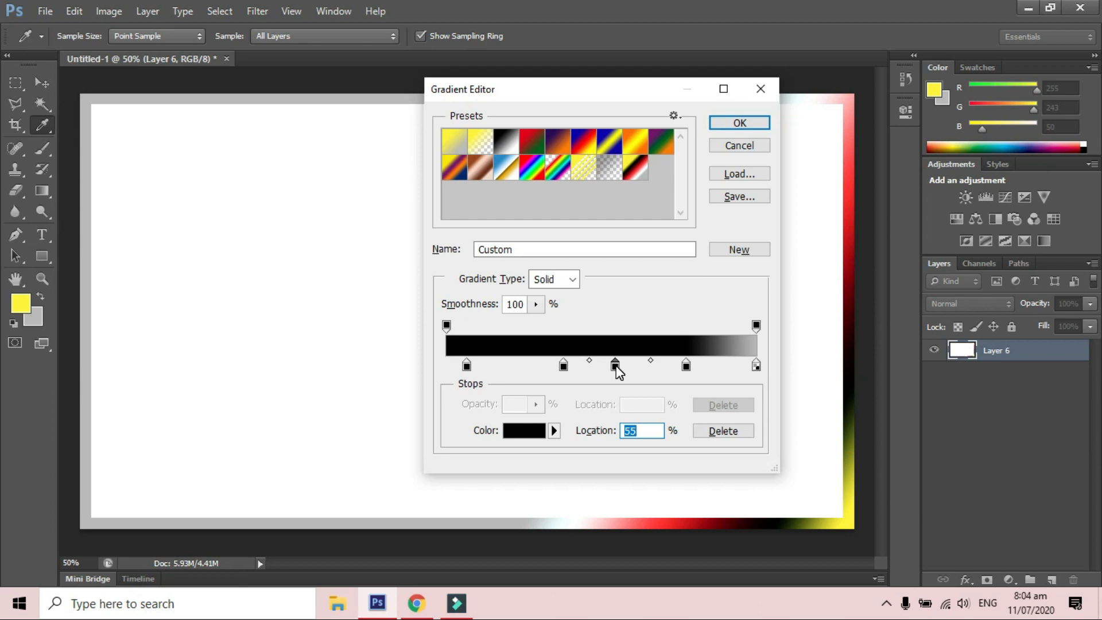
Set the color stop at 55% to magenta, ff08f6
double_click(615, 366)
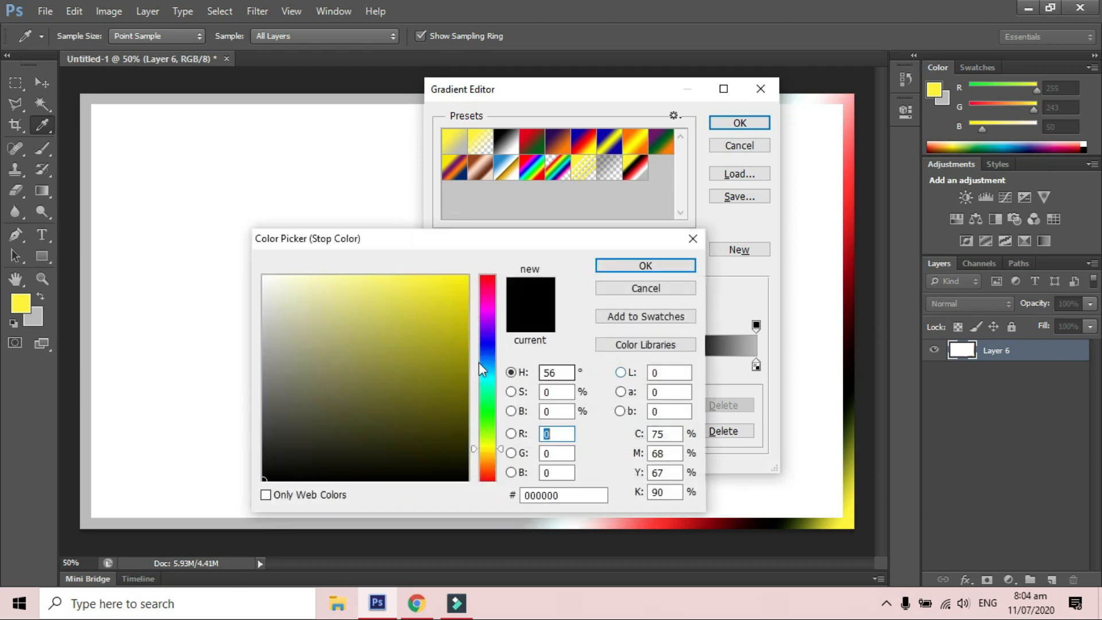
click(485, 310)
click(462, 277)
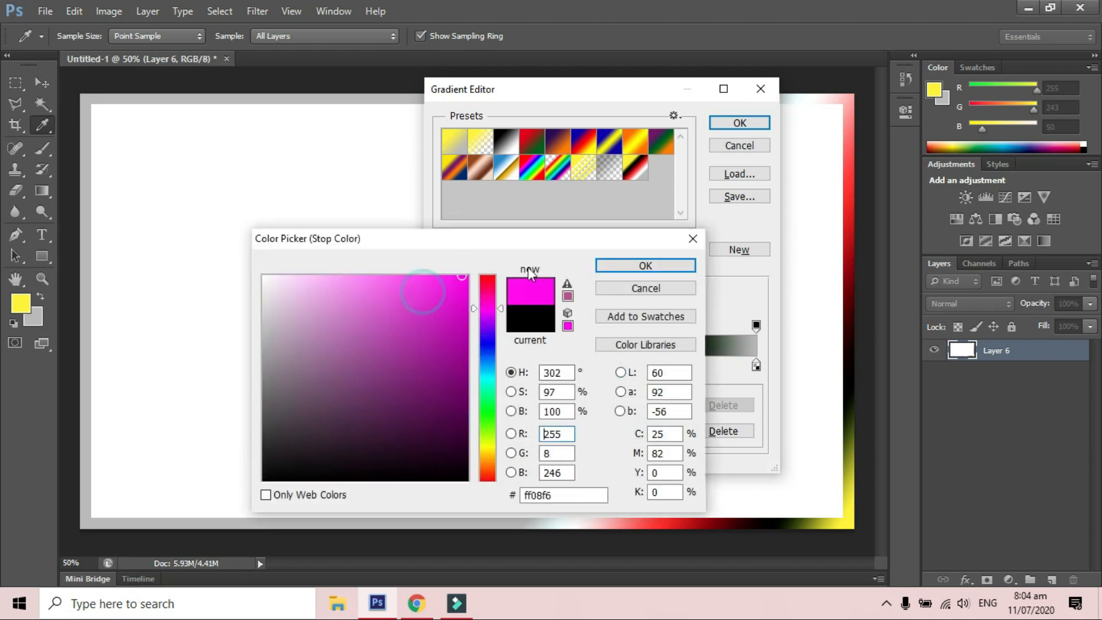
click(642, 266)
Set the color stop at 6% to a bright lime green
double_click(466, 366)
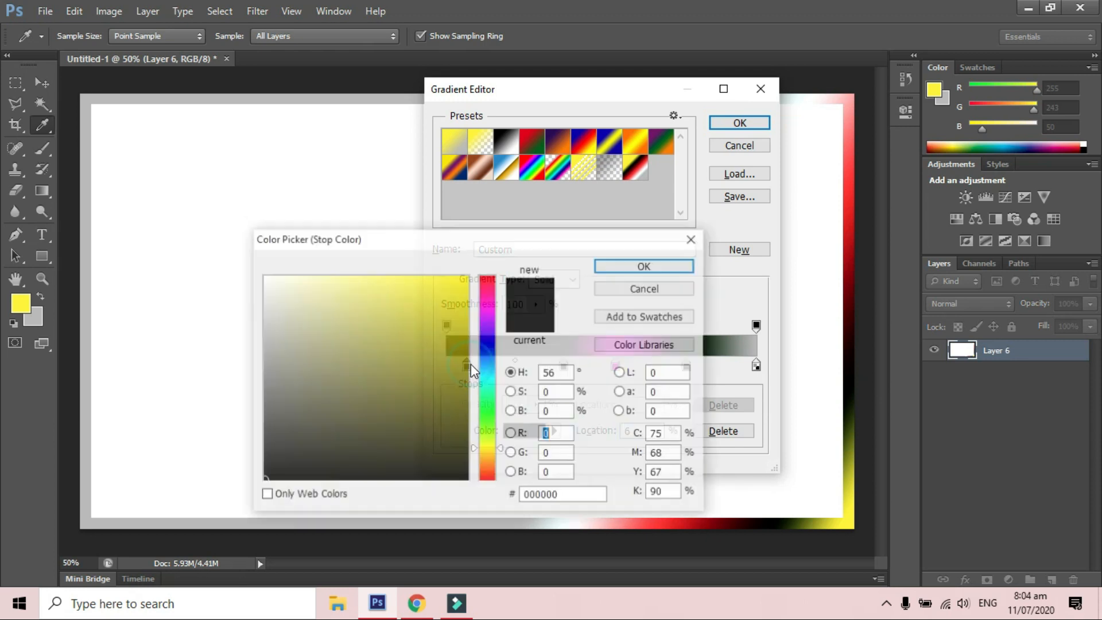
click(485, 432)
click(467, 278)
click(634, 269)
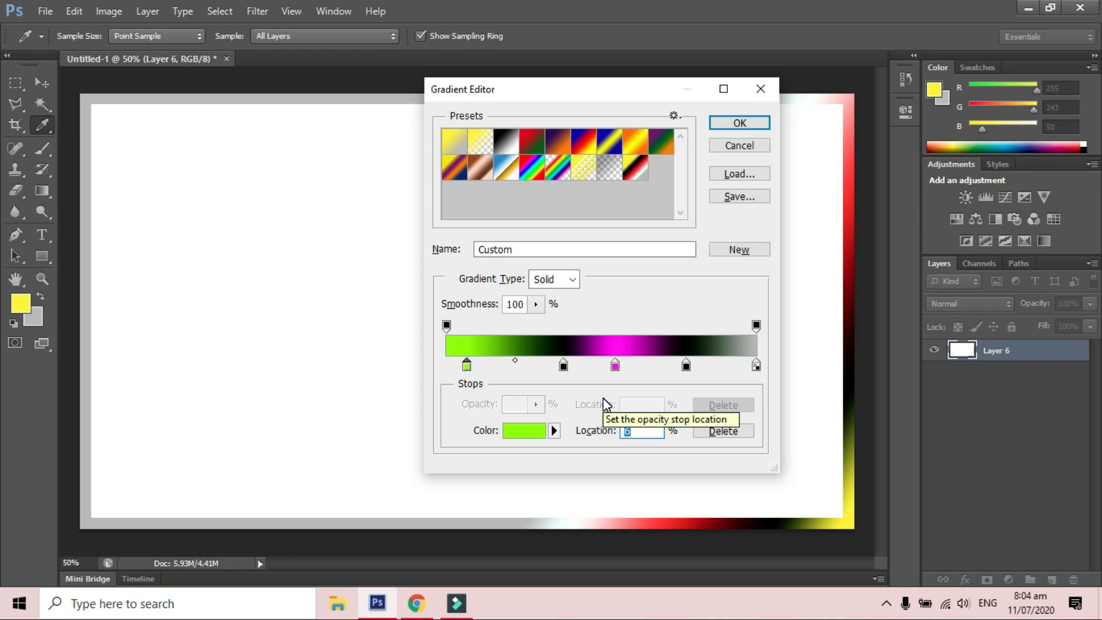
Name the gradient with the creator's first name followed by "No 2", save it as a new preset, and accept it
double_click(542, 248)
text(C)
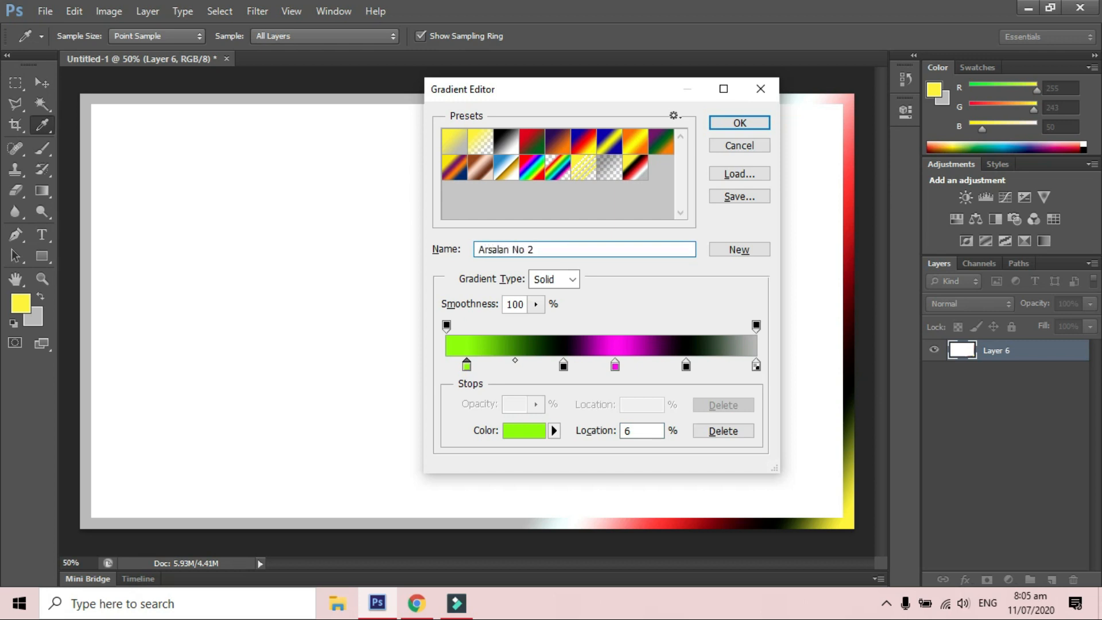
click(733, 247)
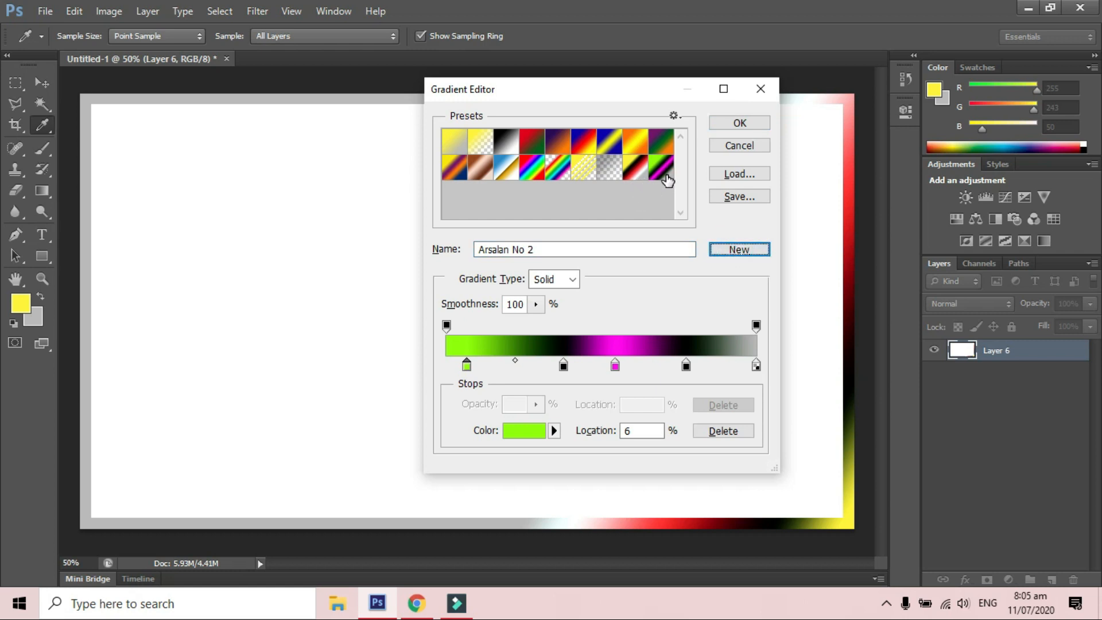
click(739, 123)
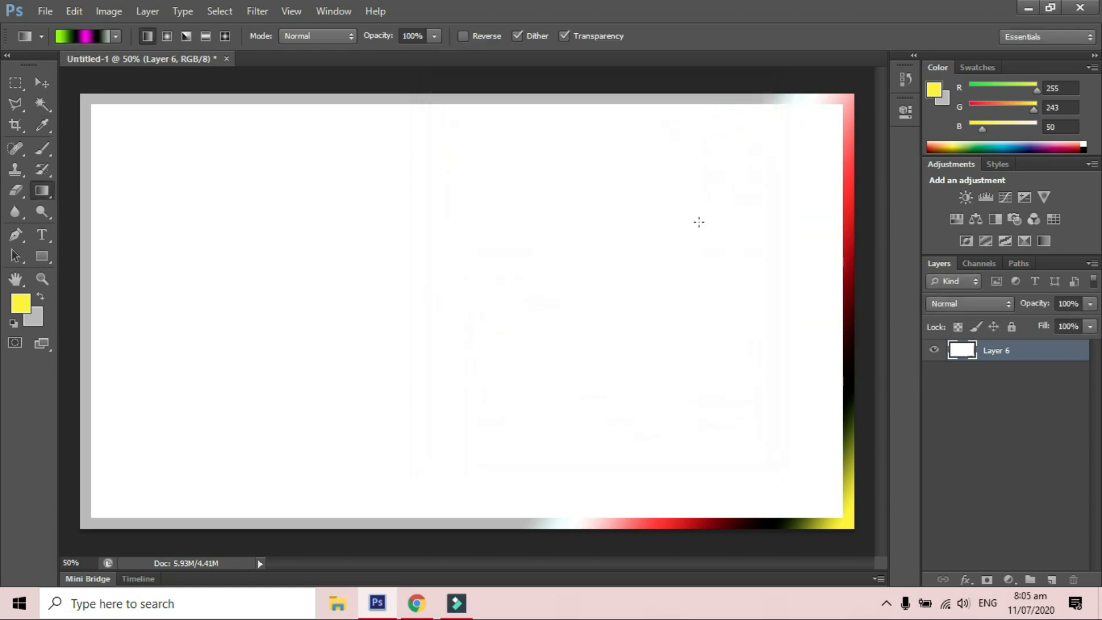
Make a roughly square selection in the canvas's upper-left area and add a new layer for it
click(15, 82)
click(91, 81)
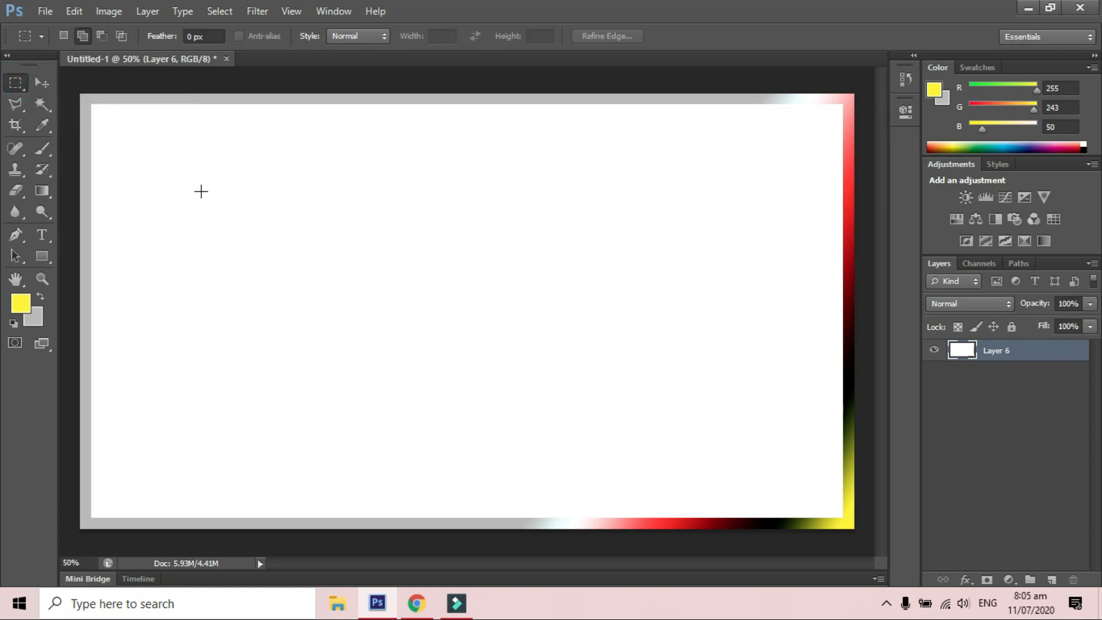
drag(152, 151, 309, 293)
click(1050, 580)
drag(174, 175, 235, 264)
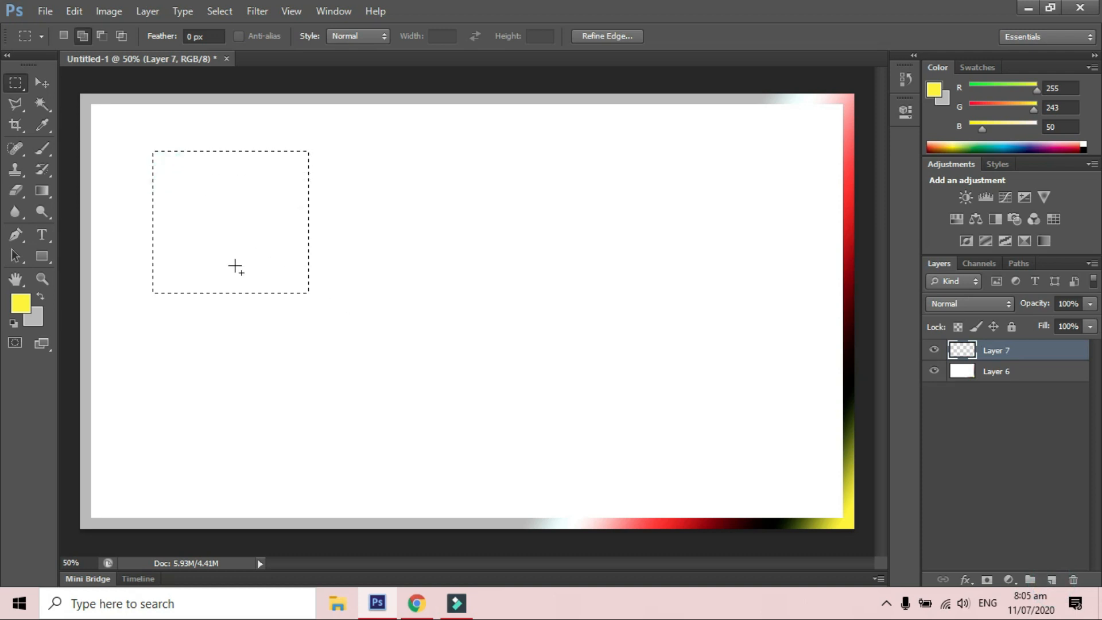
Fill the square selection diagonally with the green, black and magenta linear gradient and deselect
click(37, 192)
click(35, 190)
click(98, 188)
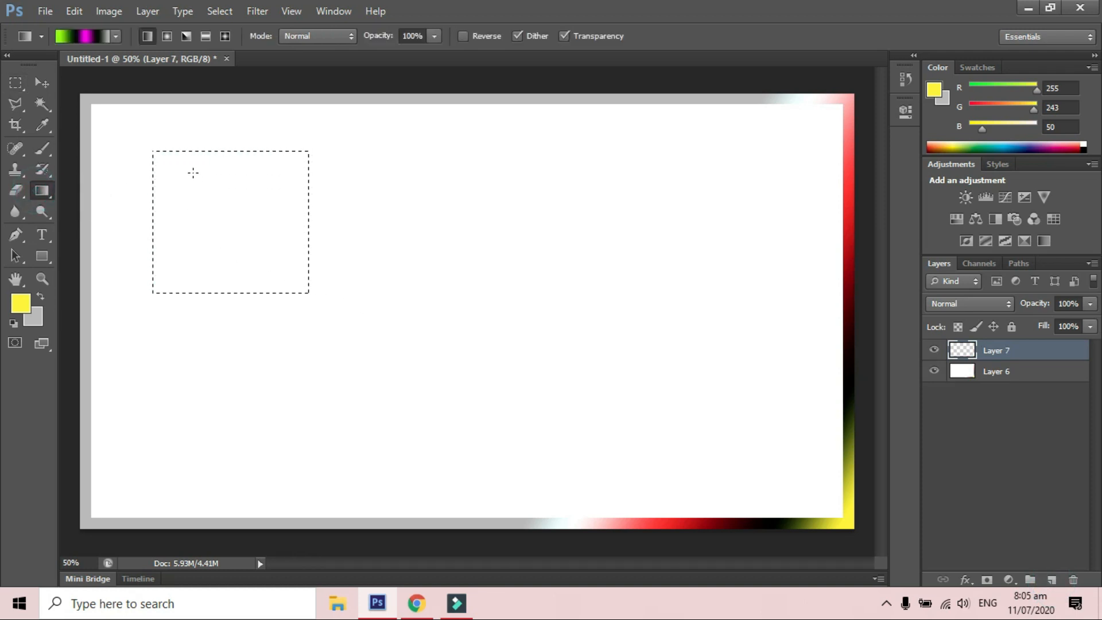
drag(175, 156, 268, 265)
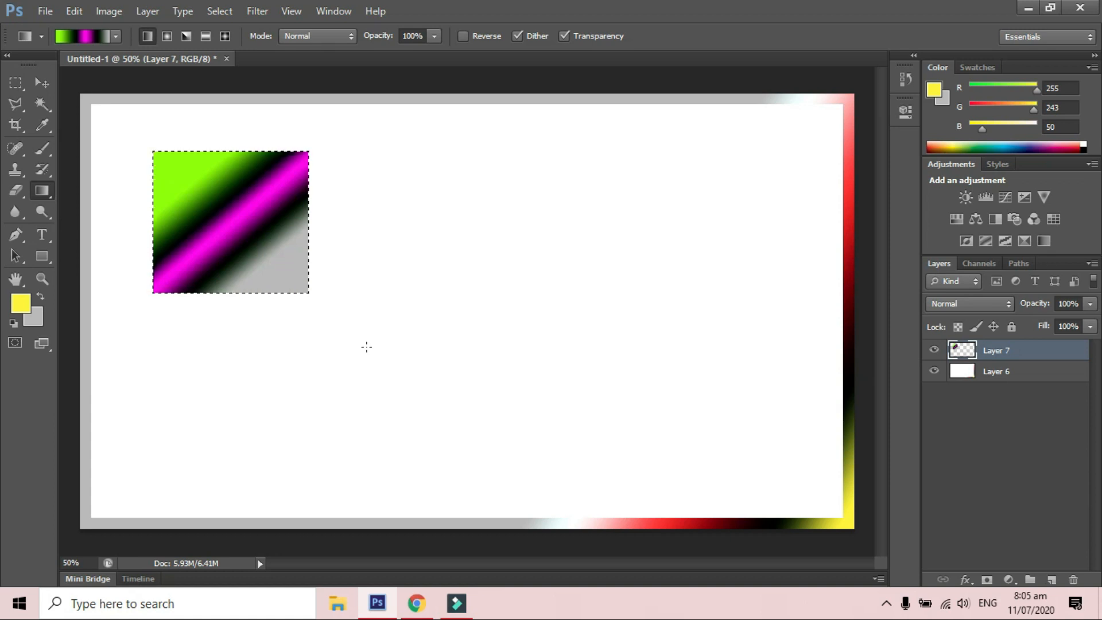
key(ctrl+d)
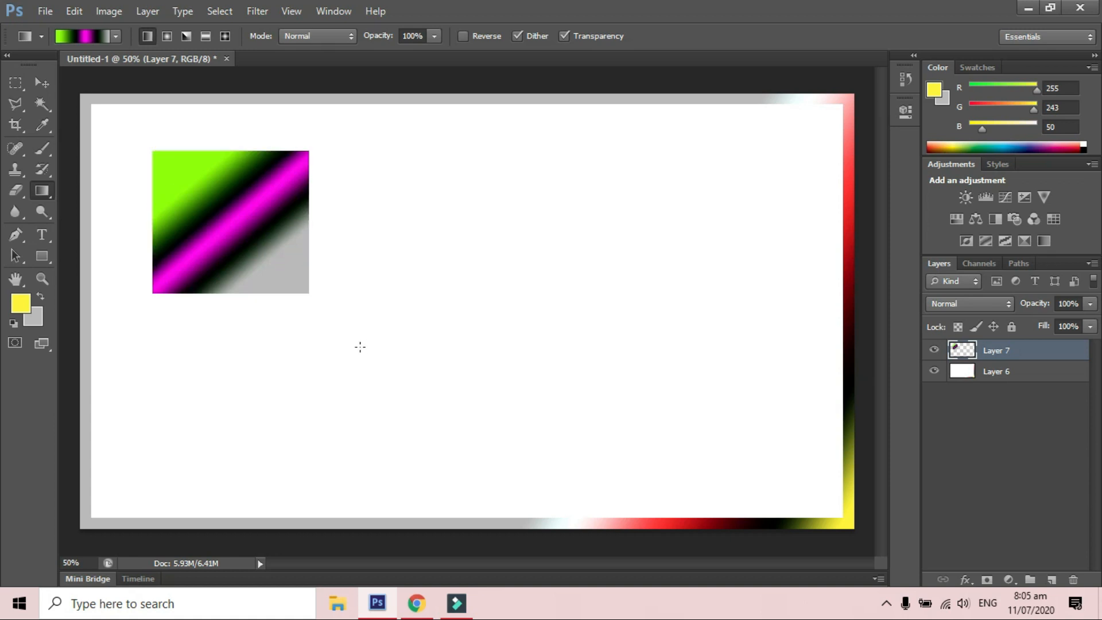
Select a second square beside the first and fill it on a new layer with the yellow, black, red and white preset
click(23, 82)
drag(350, 151, 499, 294)
click(1052, 580)
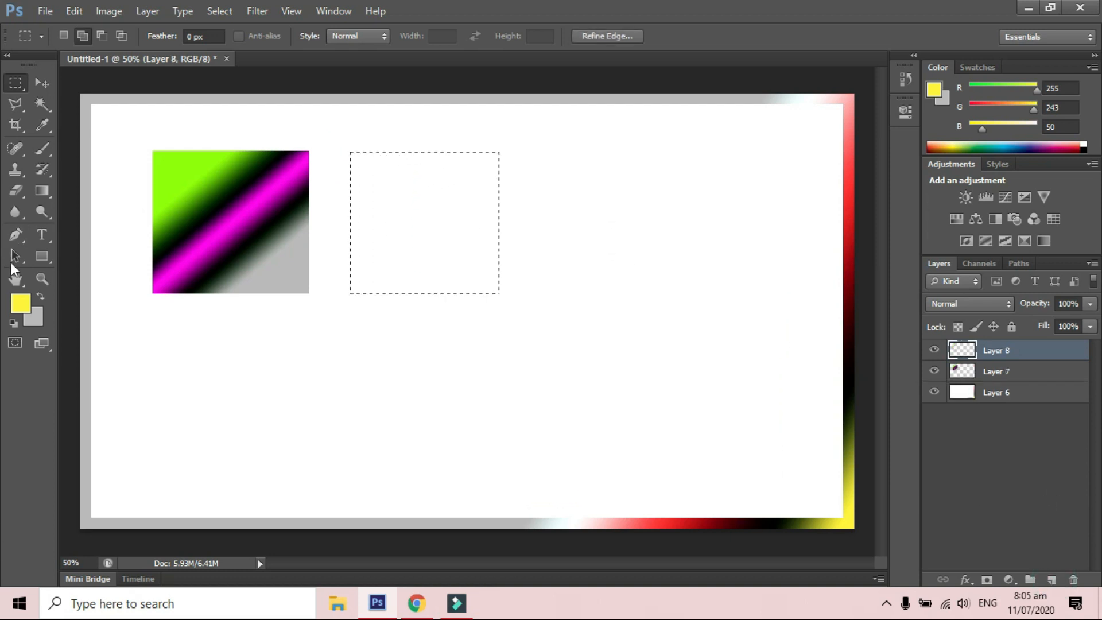
click(47, 187)
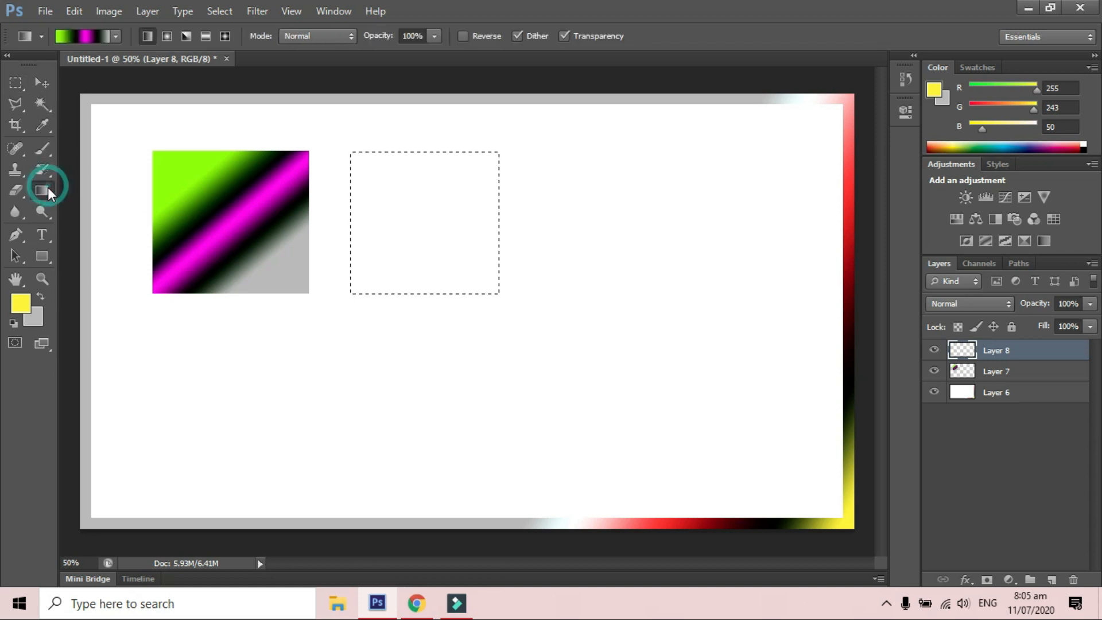
click(136, 119)
drag(365, 178, 474, 296)
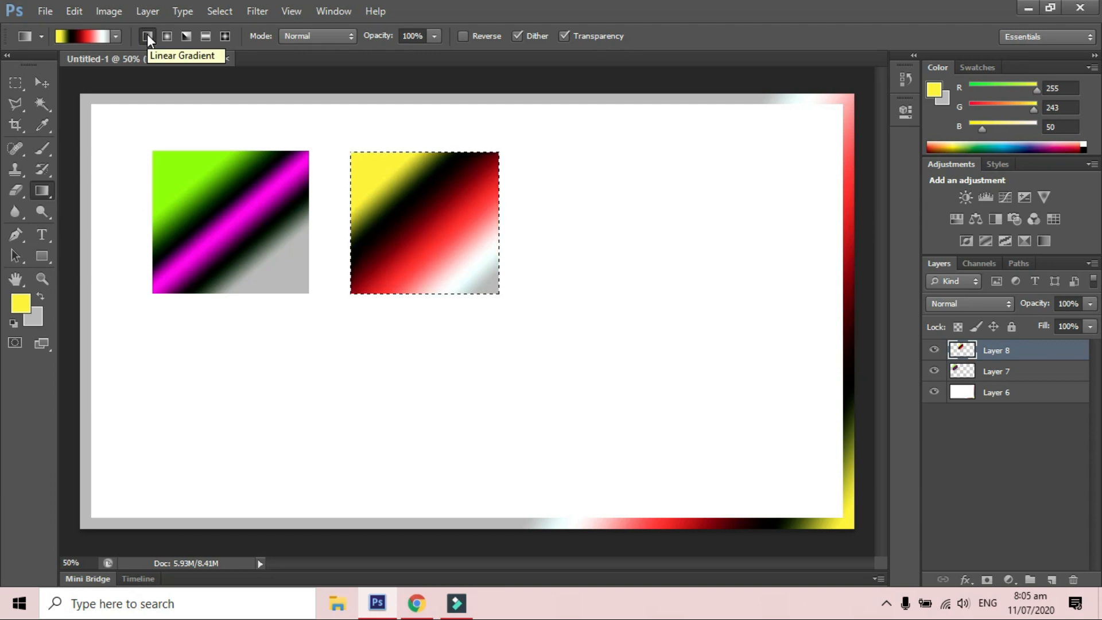
Refill the second square with the same preset as a Diamond gradient, starting near the square's center
click(224, 36)
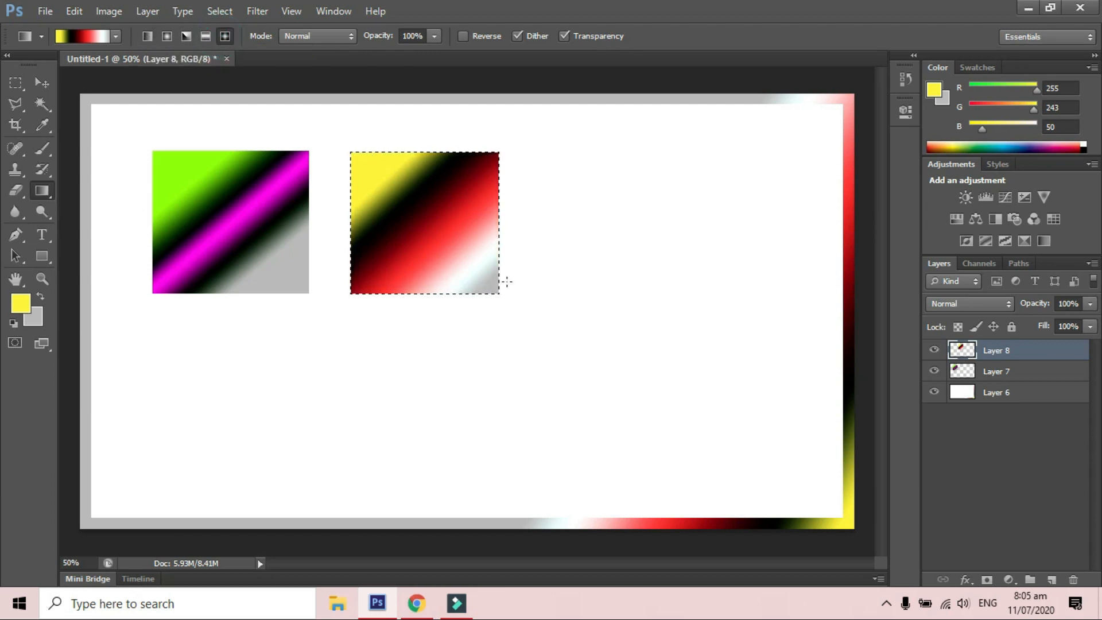
drag(451, 253, 525, 381)
click(226, 246)
key(ctrl+z)
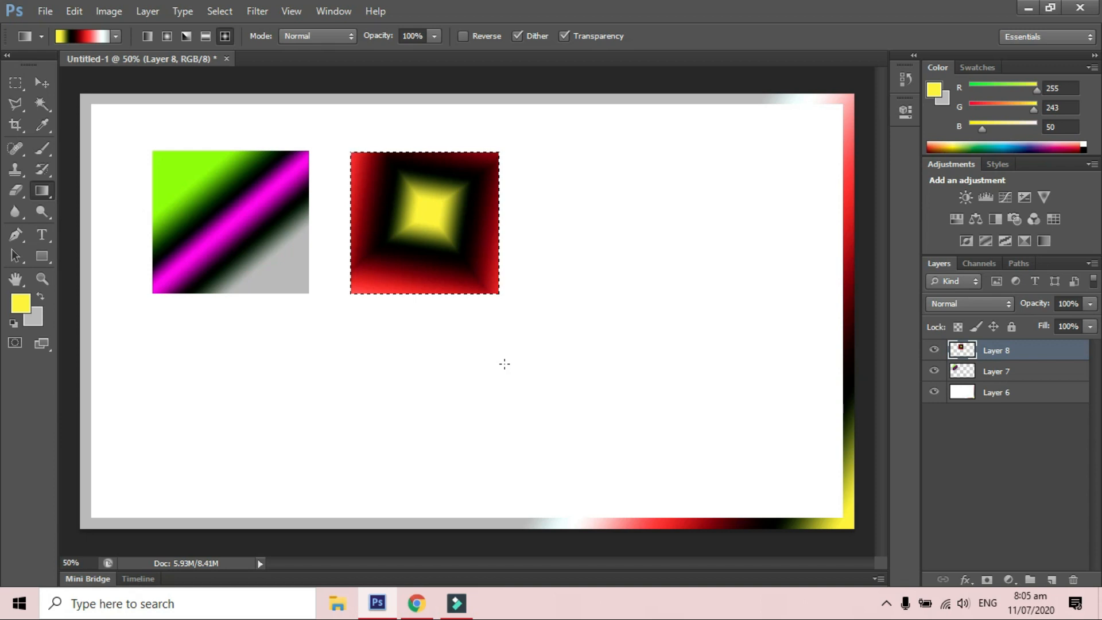
Deselect and delete the two layers containing the gradient squares
key(ctrl+d)
key(Delete)
key(Delete)
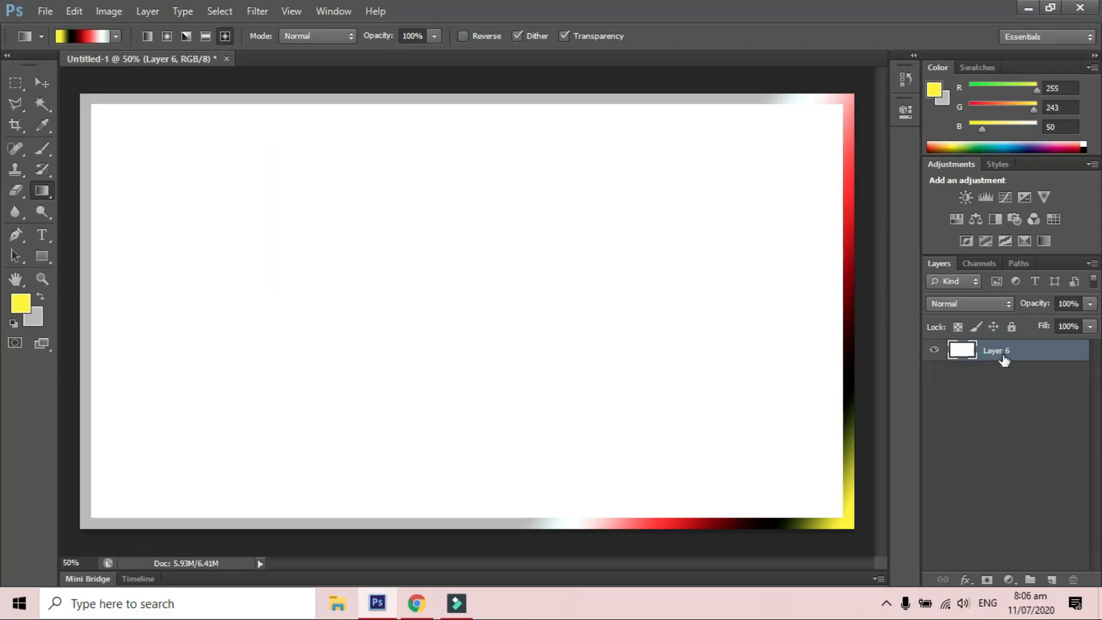
Add a new empty layer and delete the old white layer with the gradient border
click(1051, 580)
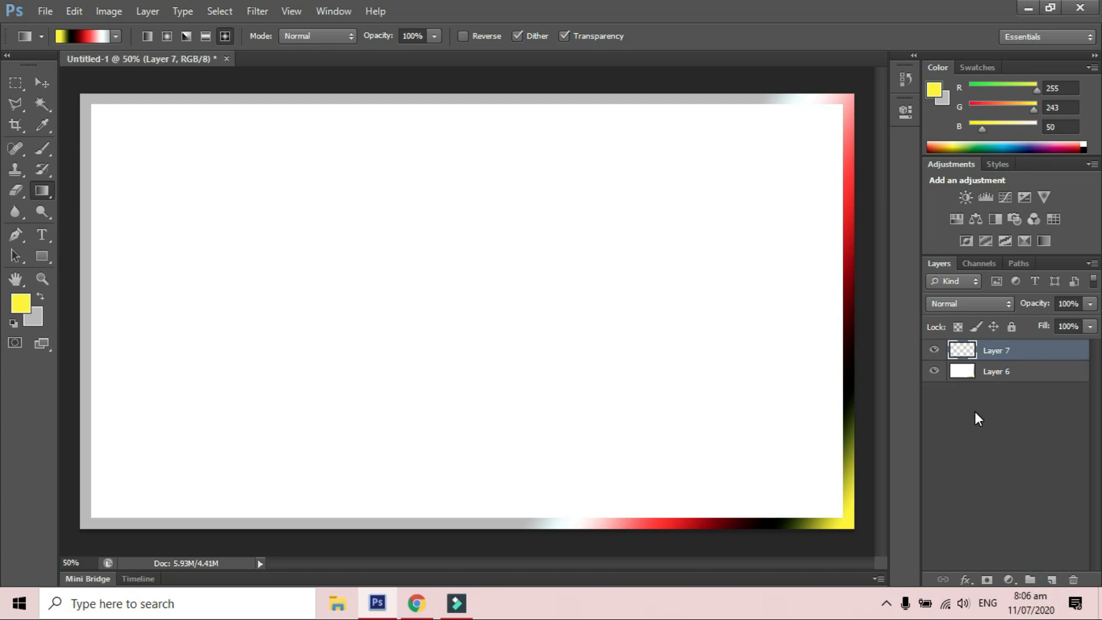
drag(988, 350, 1072, 579)
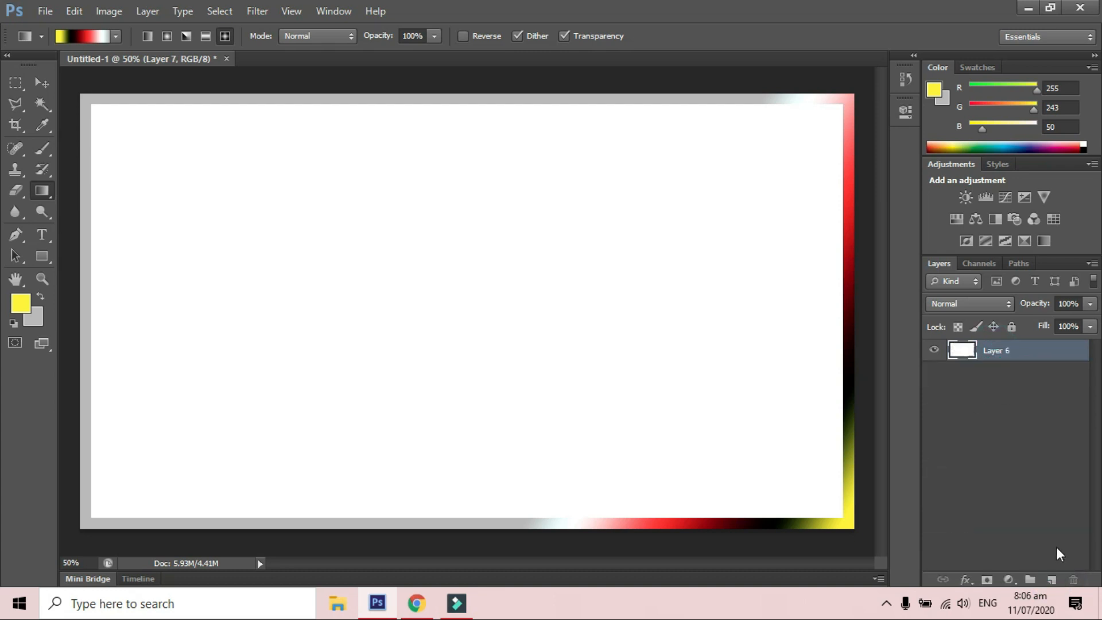
click(1052, 580)
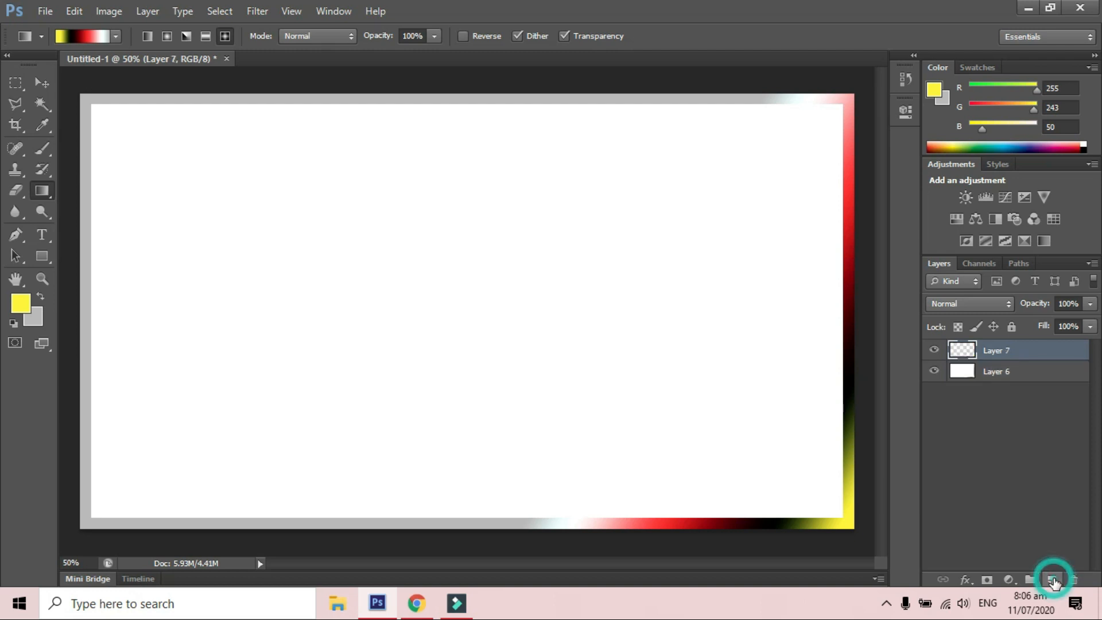
click(1003, 373)
drag(1008, 382, 1073, 580)
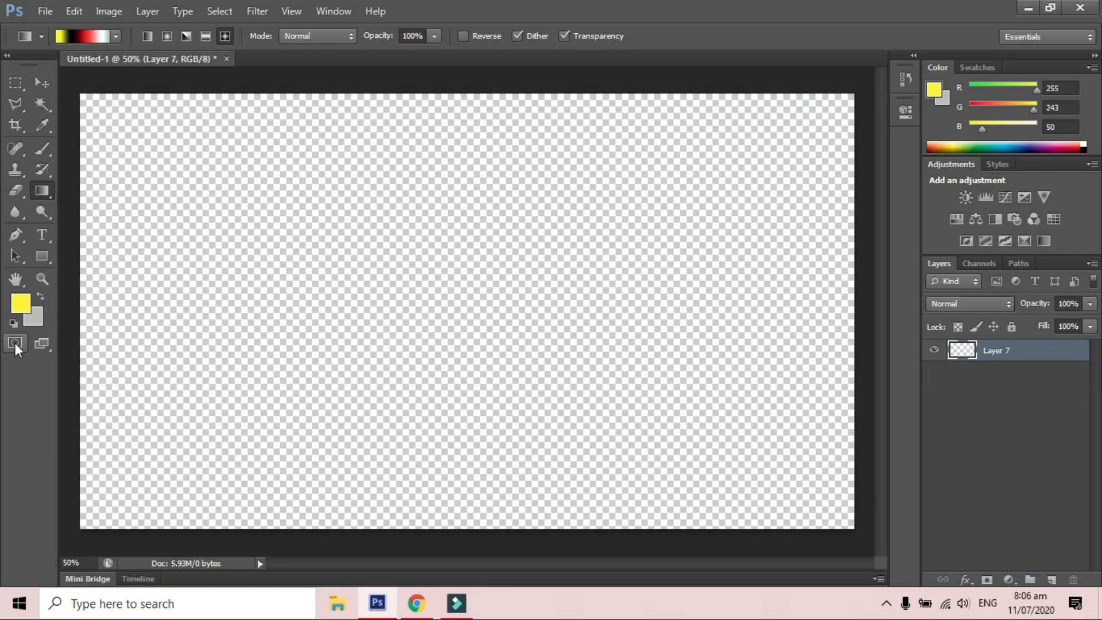
Set the foreground color to white and fill the new empty layer with it
click(21, 303)
click(188, 223)
click(615, 267)
key(g)
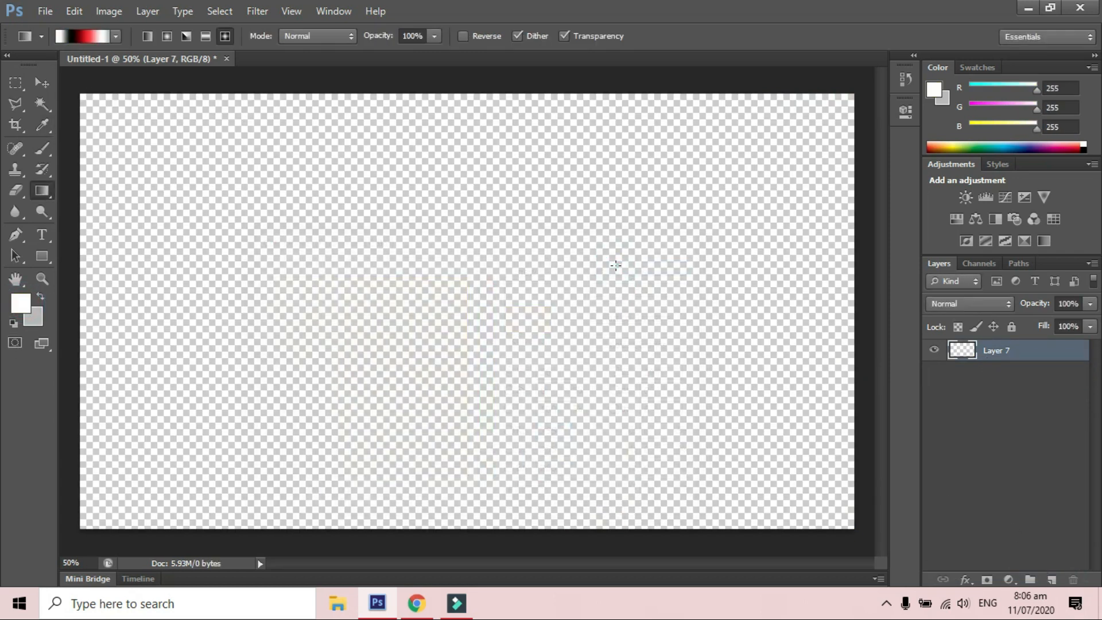
key(alt+BackSpace)
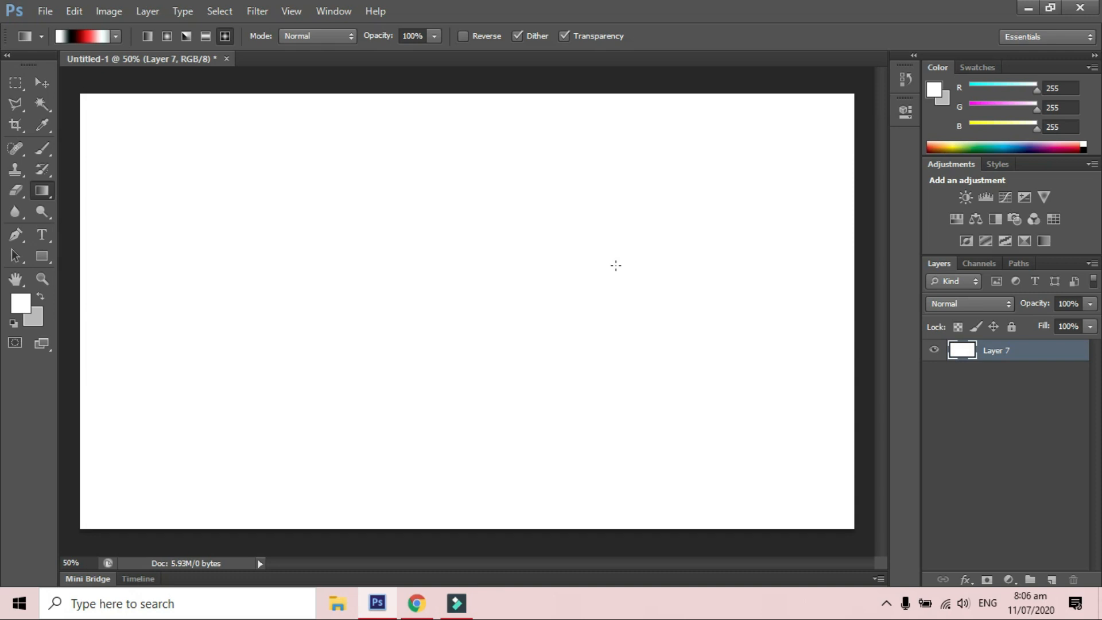
Change the gradient type to Noise and fill the layer with it as a Diamond gradient centered in the upper-left area of the canvas
click(94, 37)
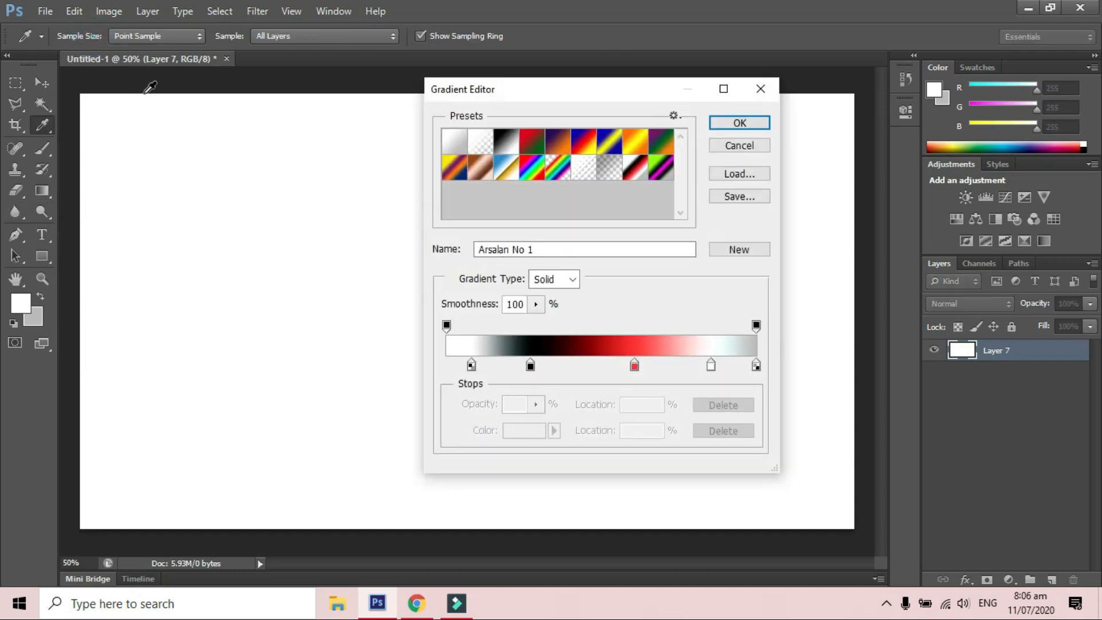
drag(576, 98, 582, 100)
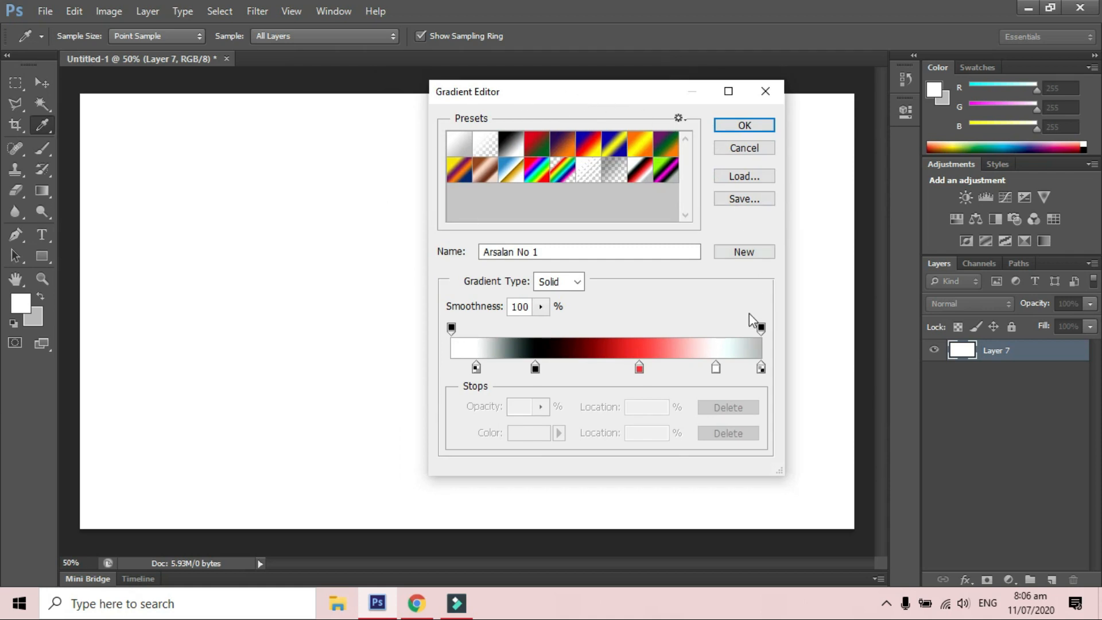
click(576, 281)
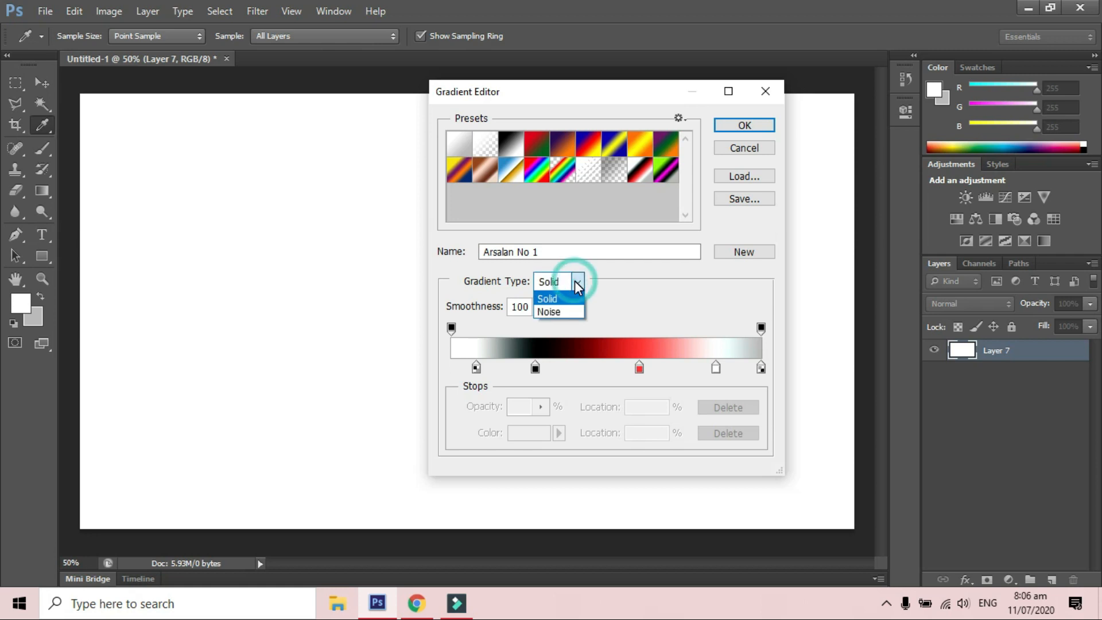
click(566, 312)
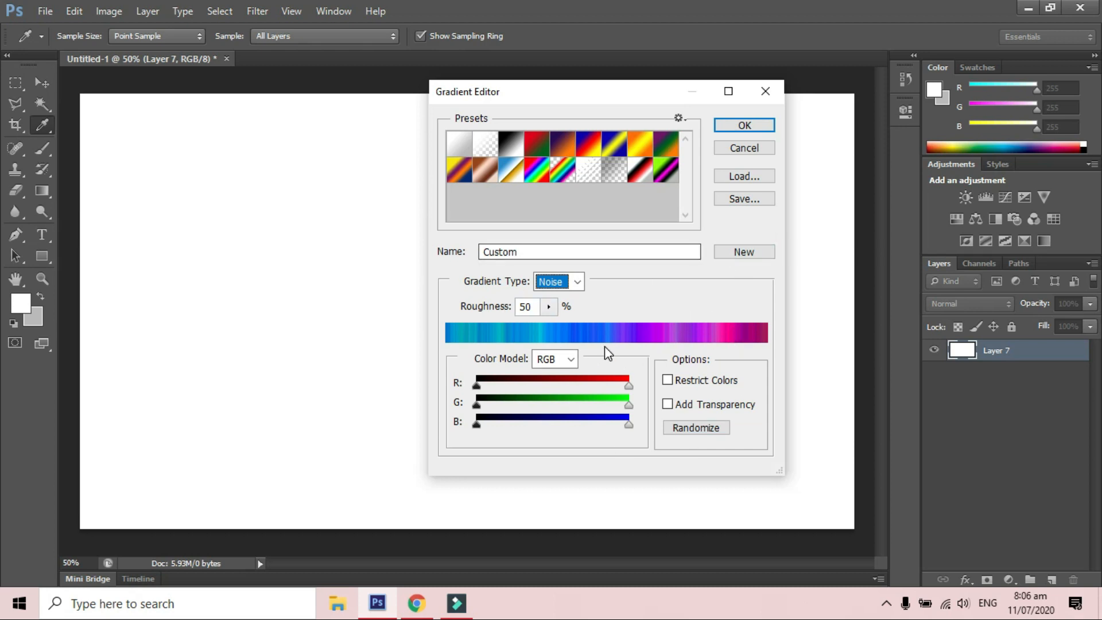
click(756, 127)
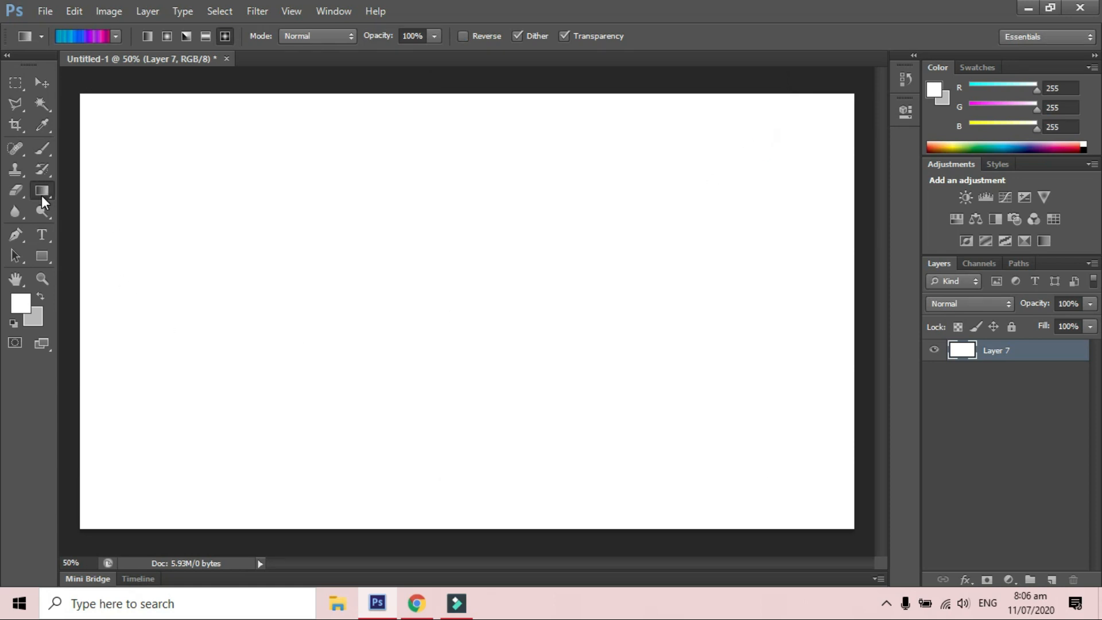
click(102, 187)
drag(261, 192, 552, 350)
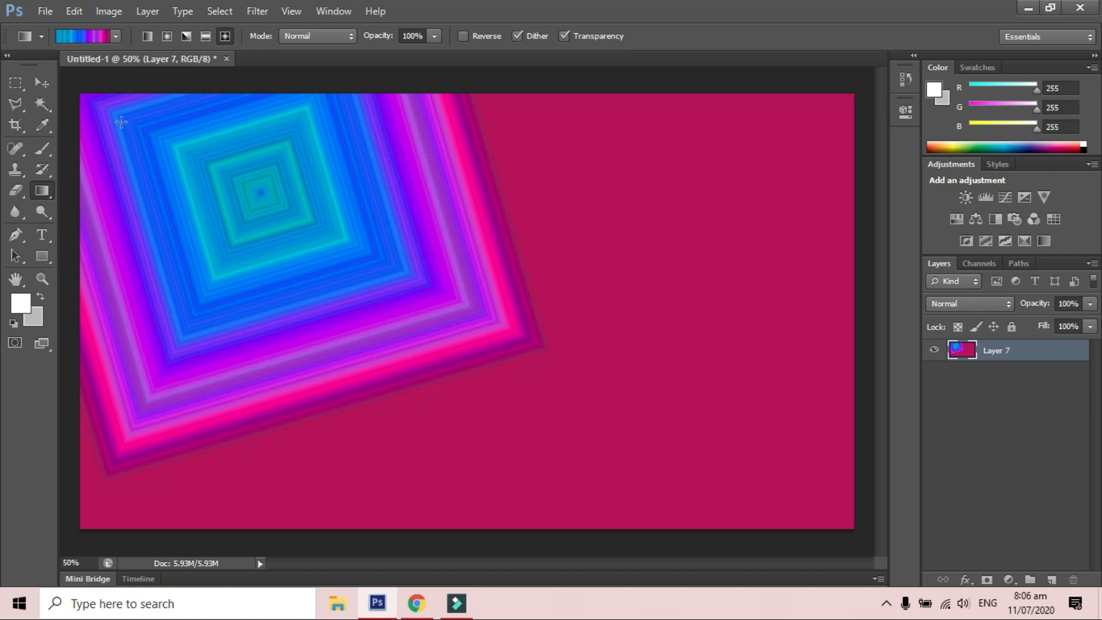
Refill the layer several times with the noise gradient as a Linear gradient, finishing with one running diagonally toward the canvas's lower-right corner
click(147, 37)
drag(252, 159, 621, 382)
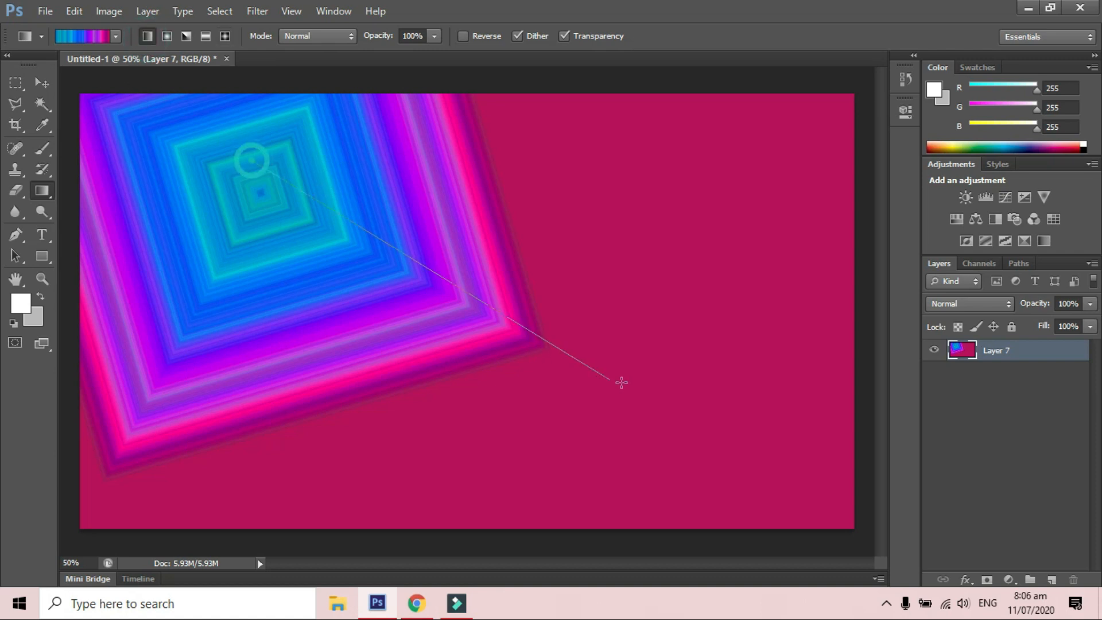
drag(794, 452, 253, 261)
drag(182, 209, 609, 533)
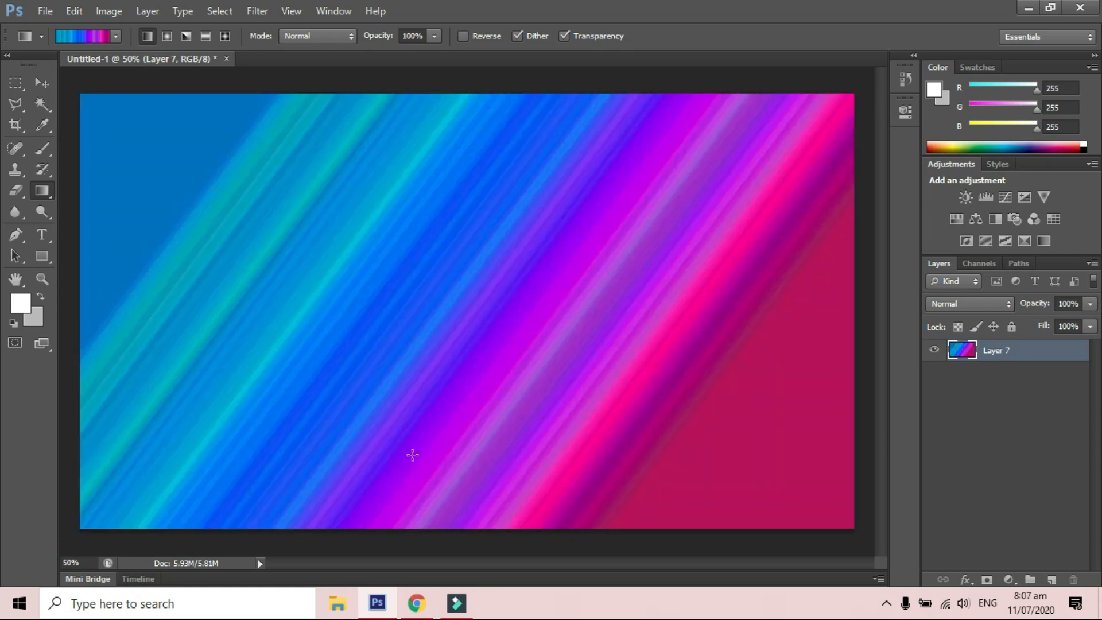
drag(416, 239, 849, 511)
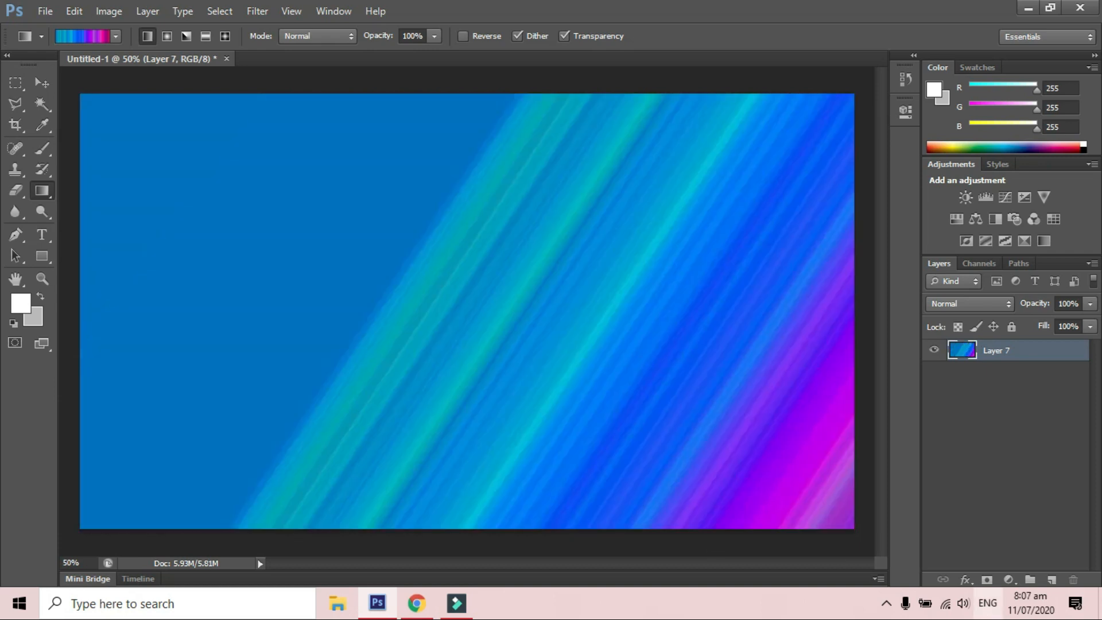
Refill the layer with the noise gradient as a Radial gradient, ending with its center in the lower-right area of the canvas
click(167, 36)
drag(365, 287, 624, 463)
drag(701, 438, 288, 227)
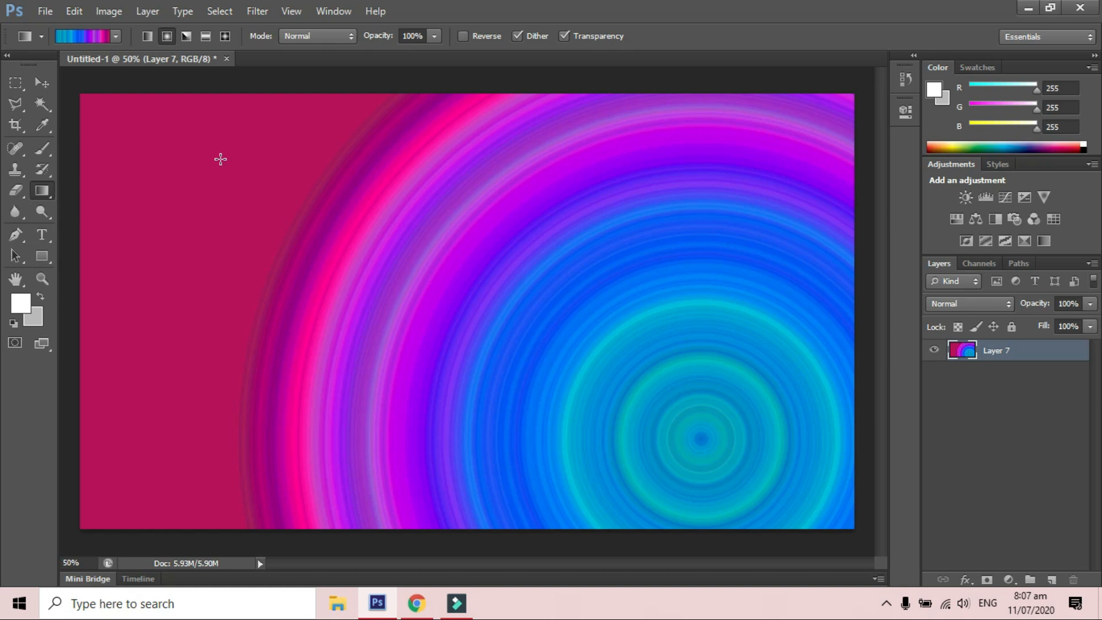
Randomize the noise gradient's colors repeatedly until it runs from dark green through violet to blue, and accept it
click(98, 33)
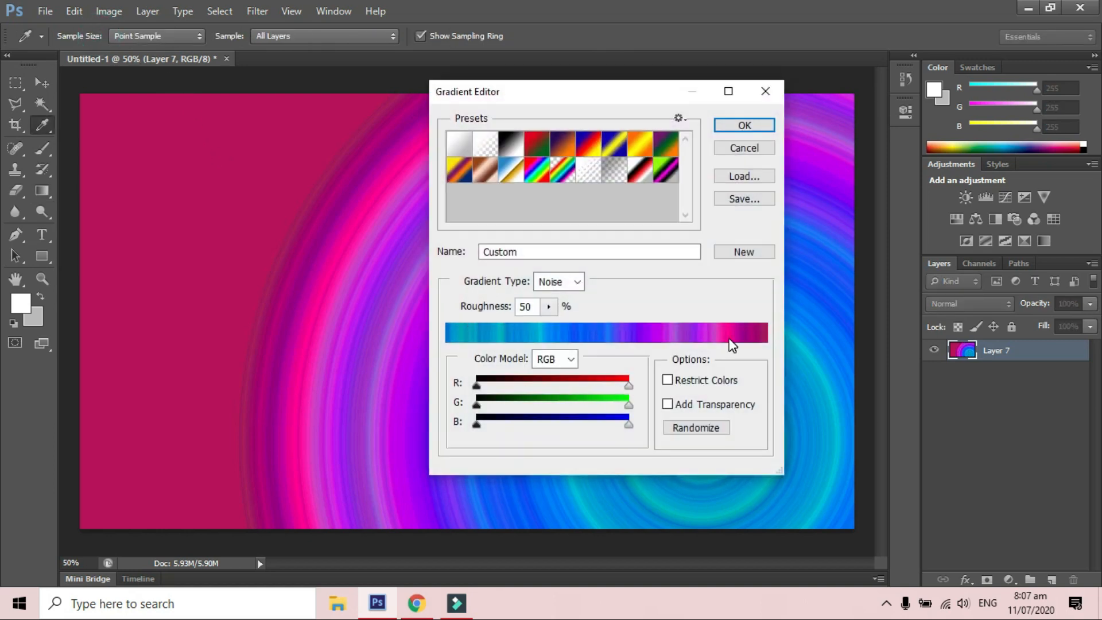
click(697, 428)
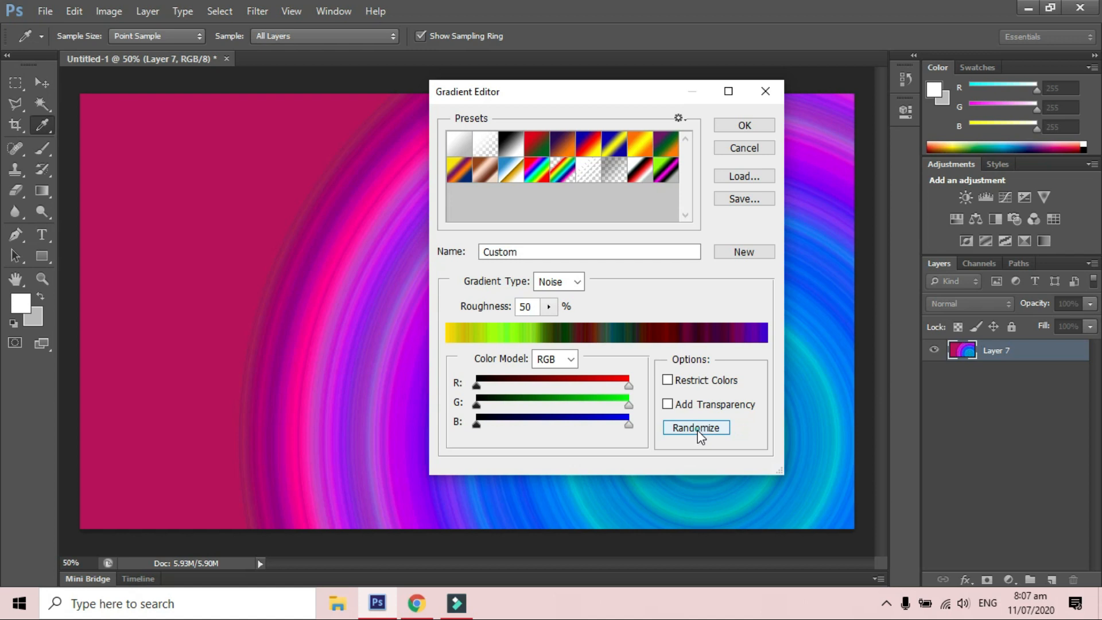
click(697, 431)
click(697, 430)
click(699, 431)
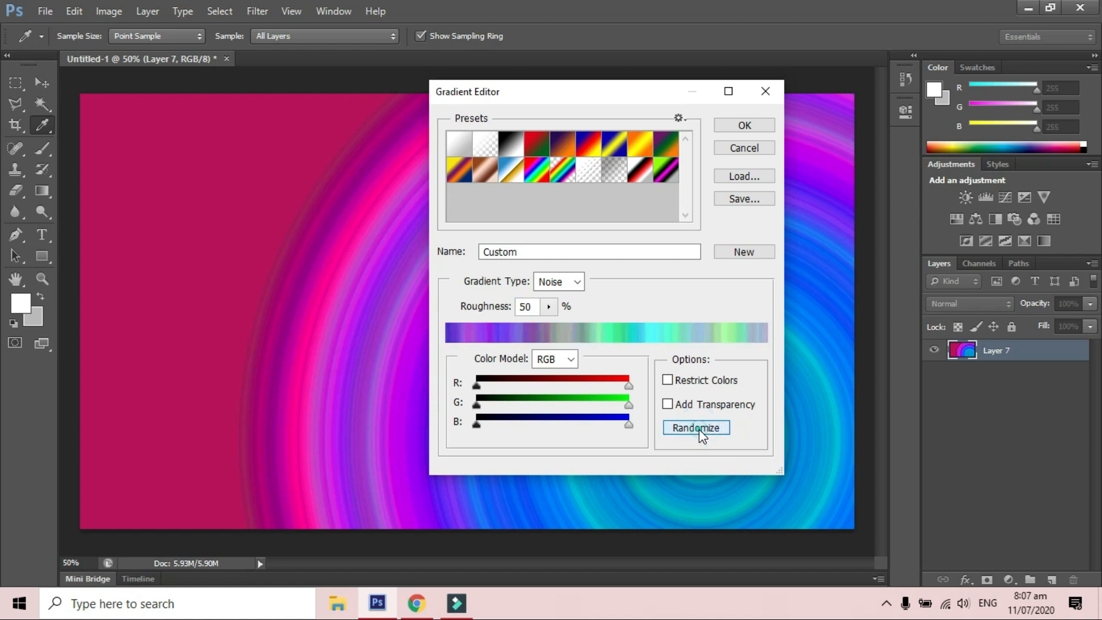
click(699, 430)
click(699, 430)
click(699, 430)
click(699, 431)
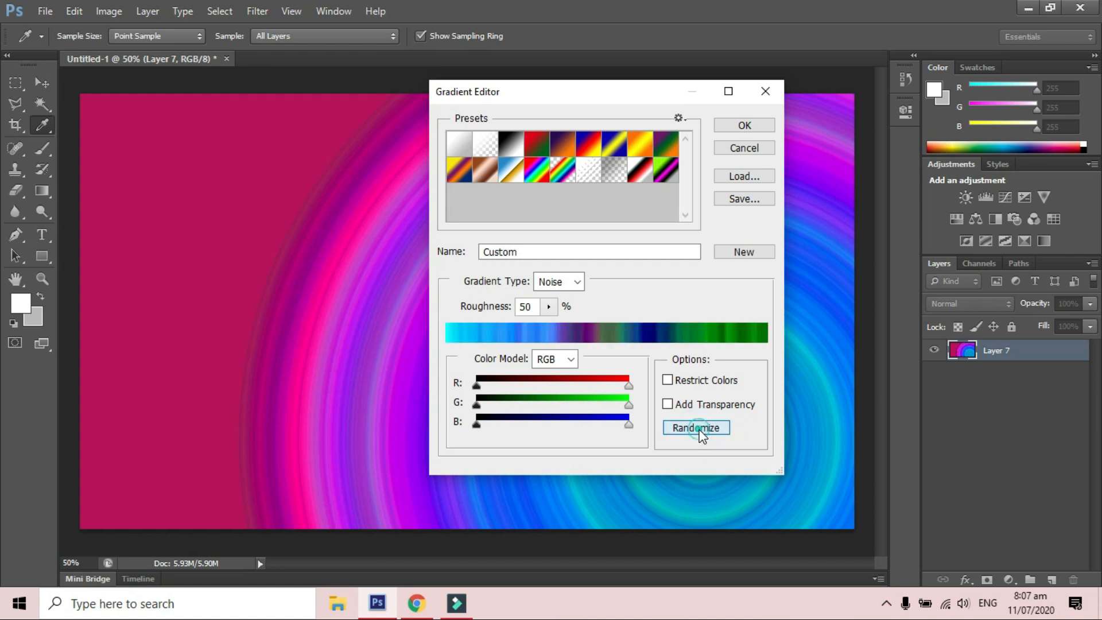
click(699, 430)
click(699, 430)
click(698, 430)
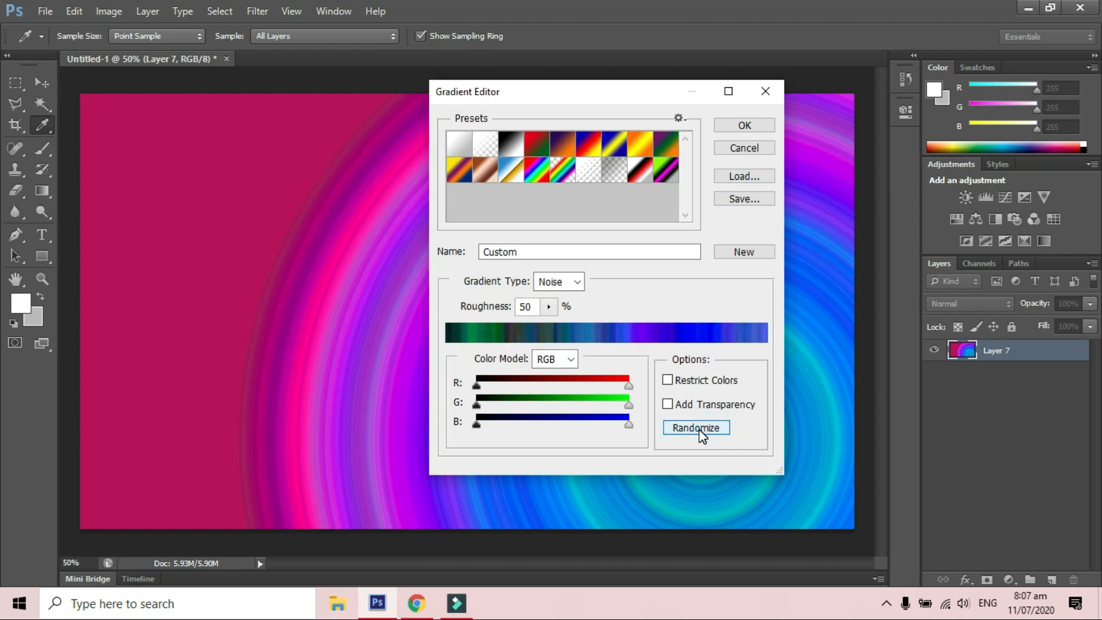
click(754, 126)
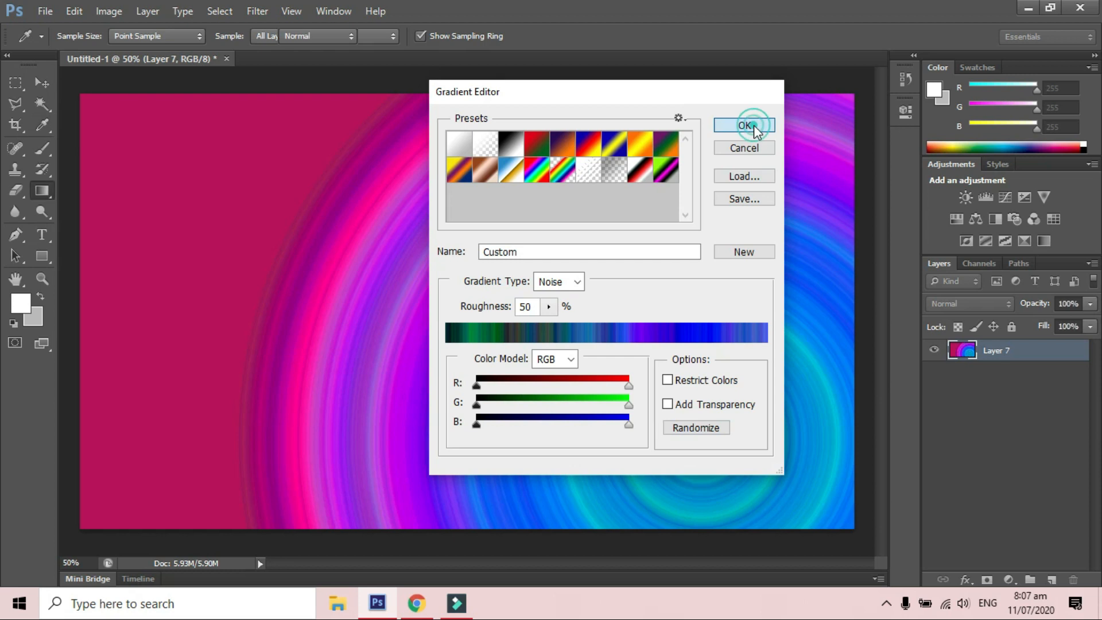
Fill the layer with the randomized gradient as a Radial gradient, and refill it as a Linear gradient running diagonally toward the lower right
drag(297, 204, 577, 402)
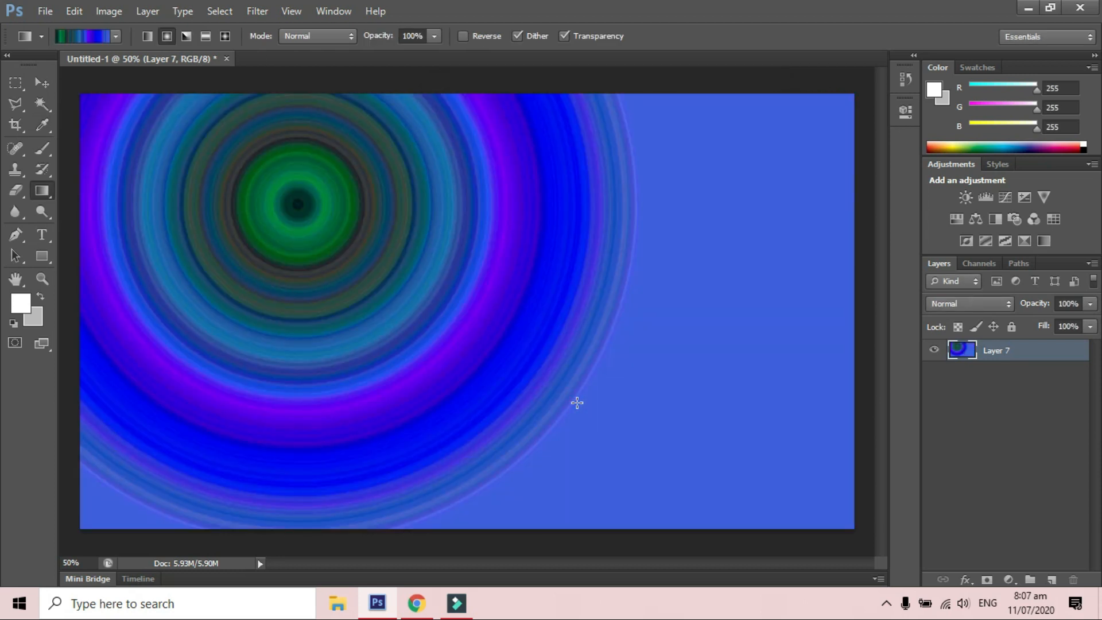
click(150, 32)
drag(266, 207, 627, 408)
drag(700, 414, 123, 175)
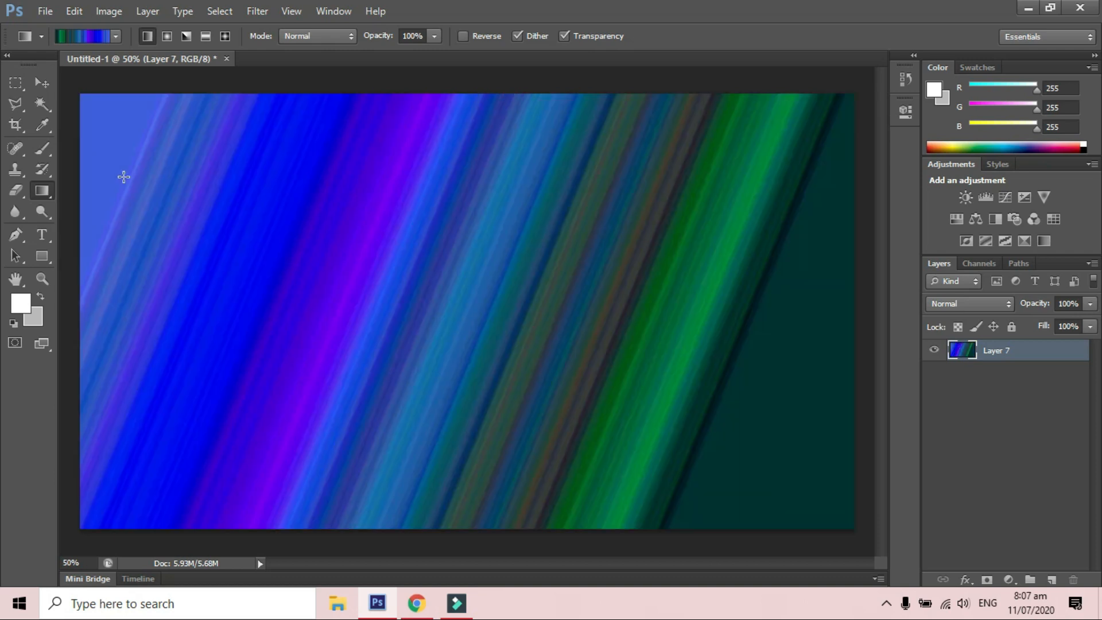
drag(373, 148, 877, 411)
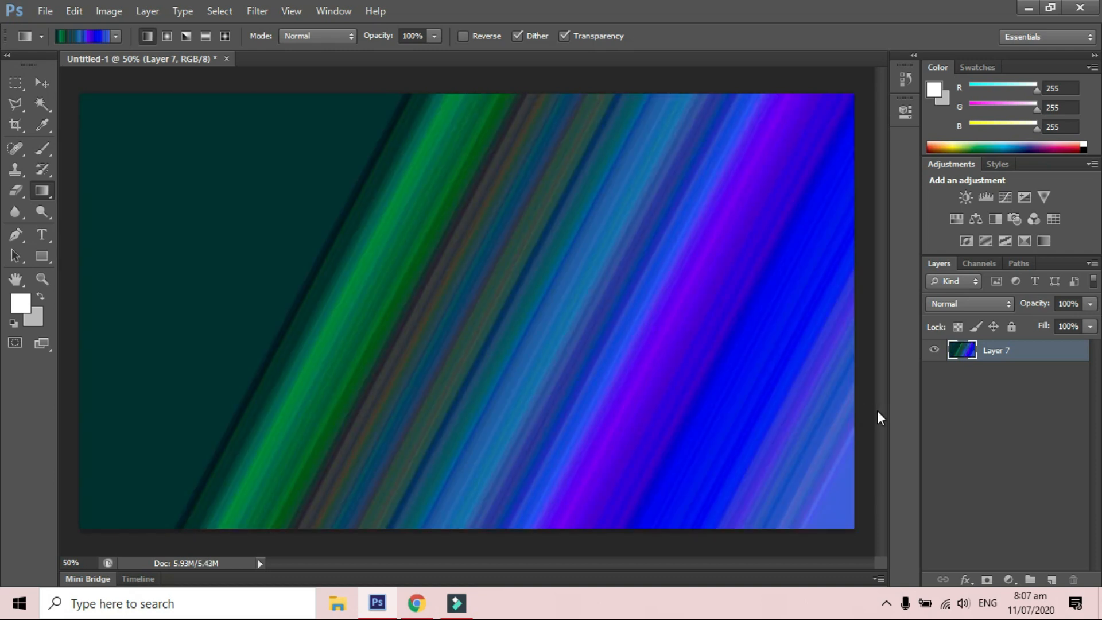
Set the noise gradient's roughness to 100%
click(98, 37)
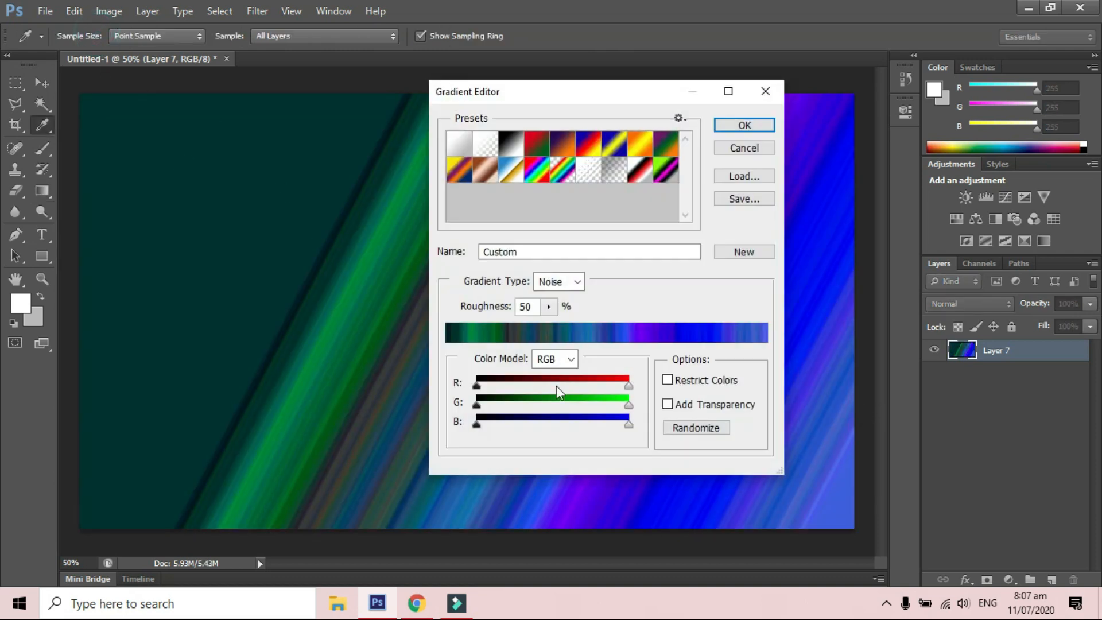
click(549, 307)
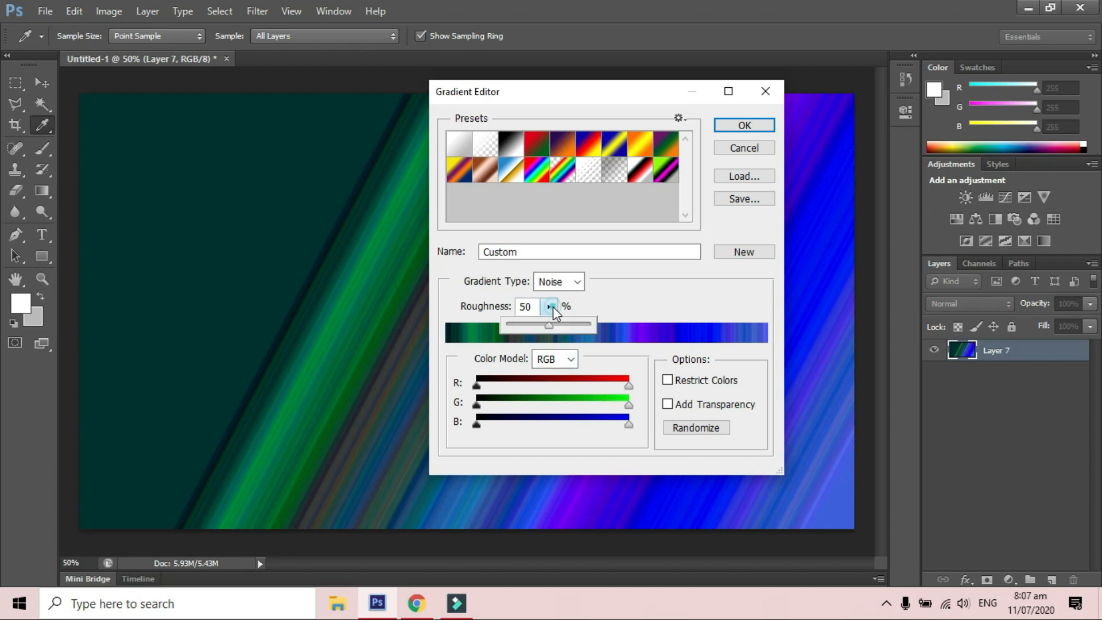
drag(545, 327, 592, 324)
drag(570, 95, 884, 161)
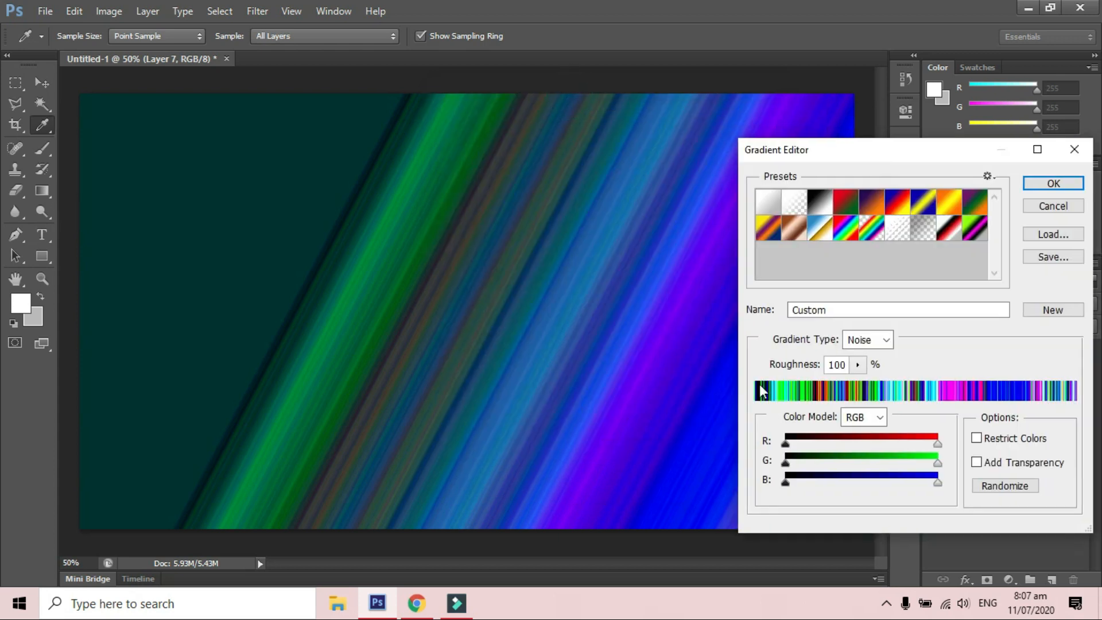
Set the noise gradient's roughness to 43% and refill the layer with it linearly, from the lower right toward the upper left
click(857, 364)
drag(841, 387, 811, 381)
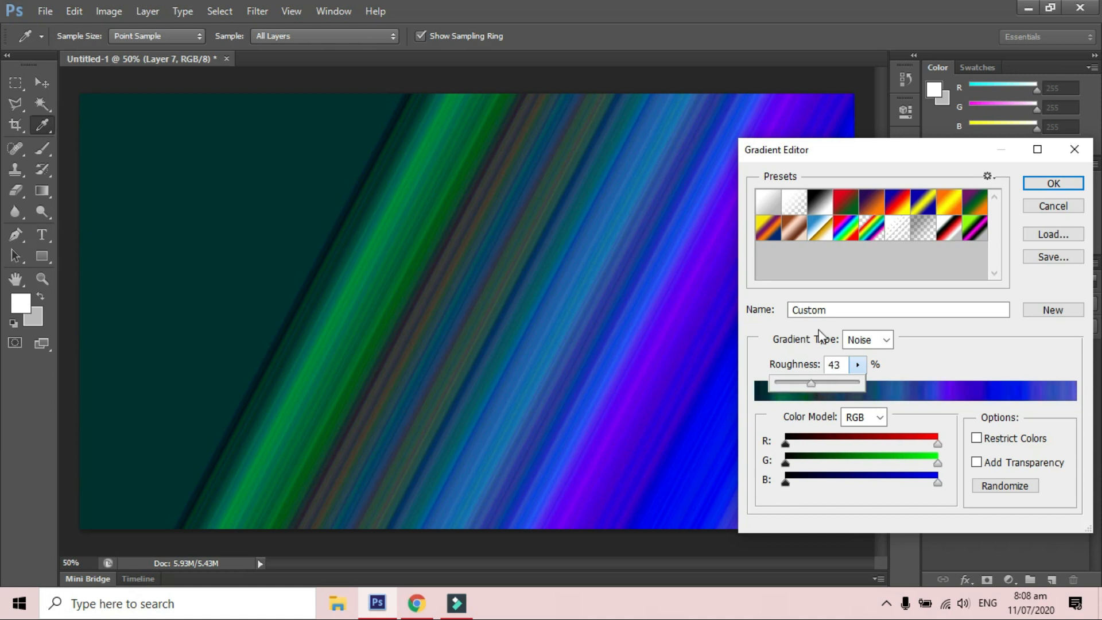
drag(856, 159, 704, 139)
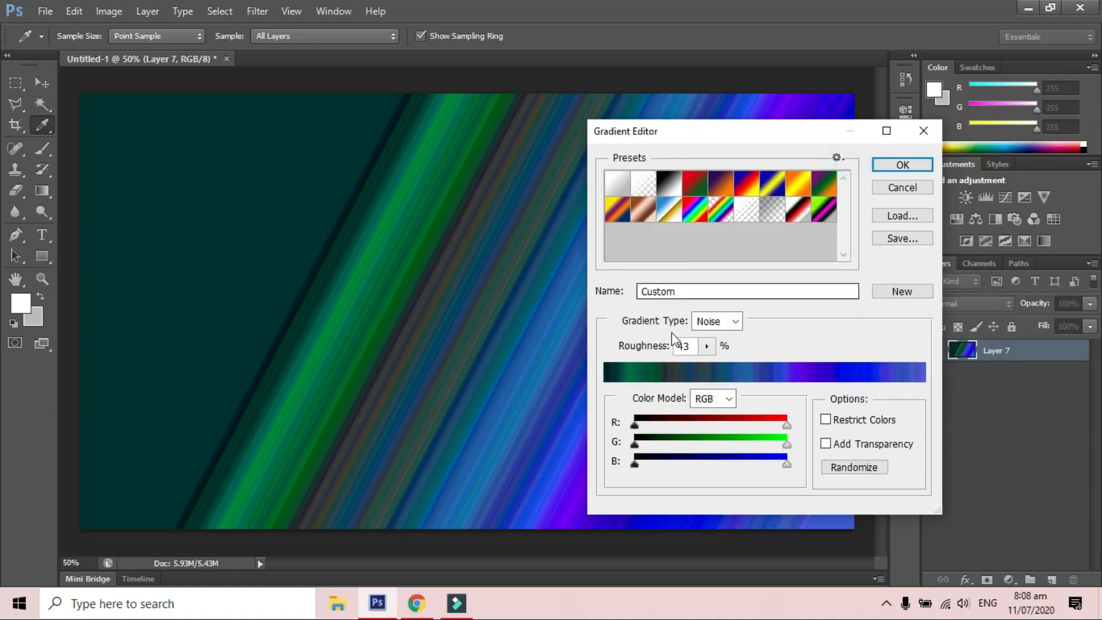
click(901, 164)
drag(266, 187, 568, 356)
drag(696, 413, 322, 224)
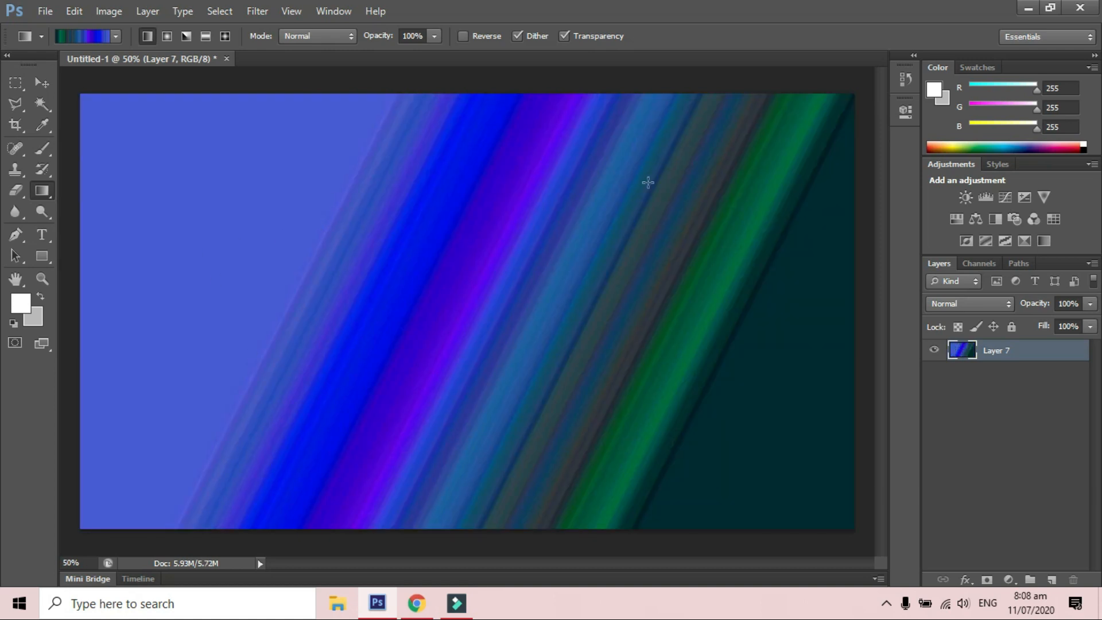
Set the noise gradient's roughness to 8% and refill the layer with it as a diagonal Linear gradient
click(86, 37)
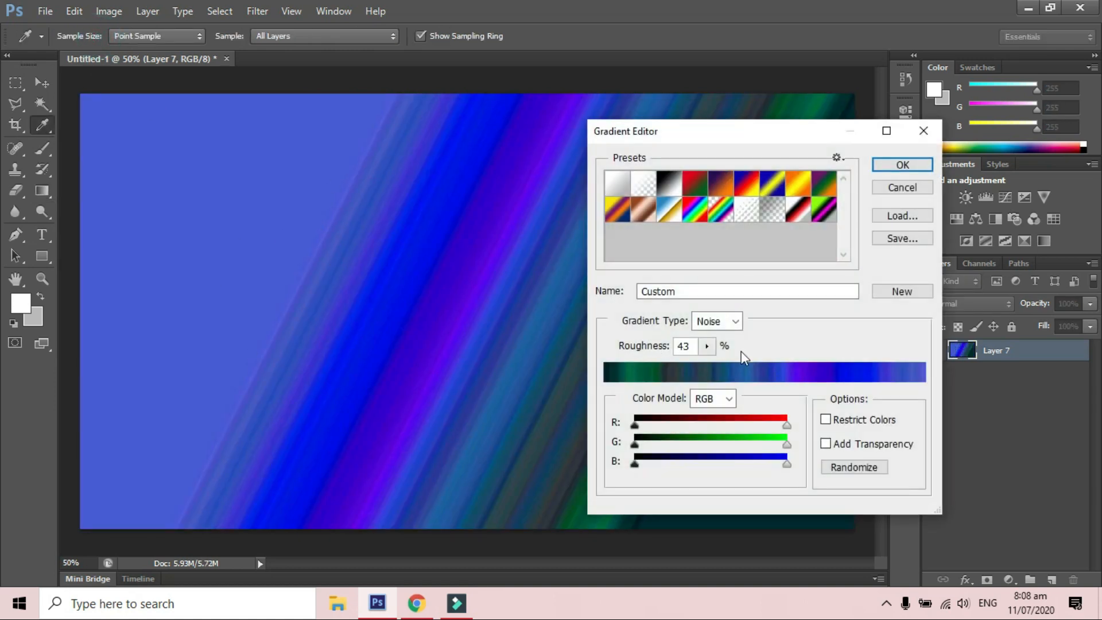
click(708, 346)
mouse_move(677, 364)
mouse_down()
mouse_move(689, 364)
mouse_move(679, 363)
mouse_up()
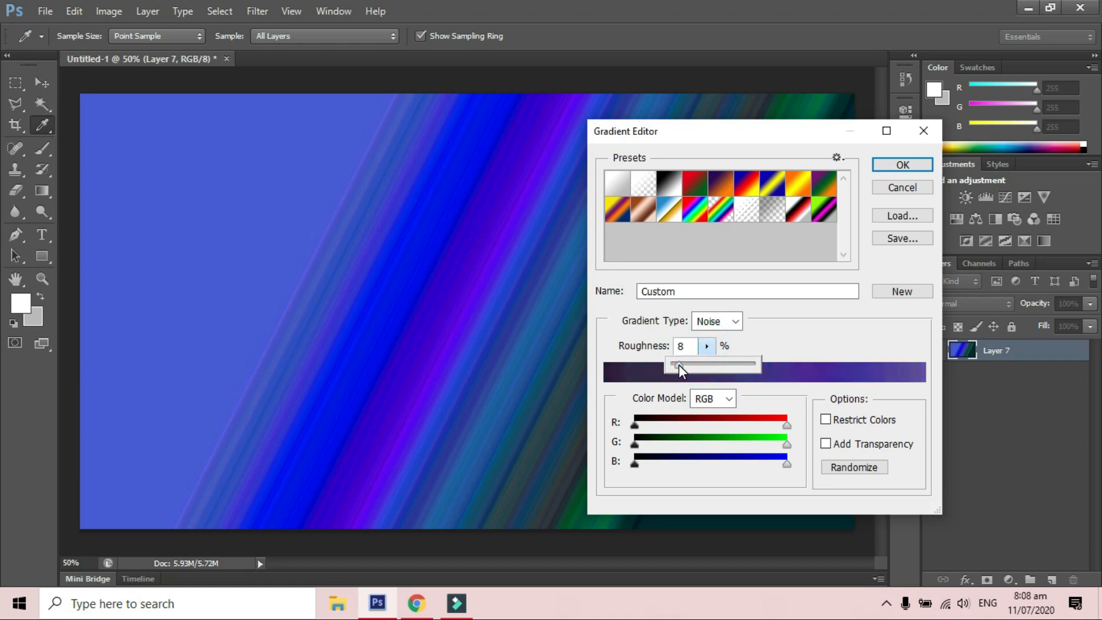
click(902, 164)
drag(278, 133, 384, 233)
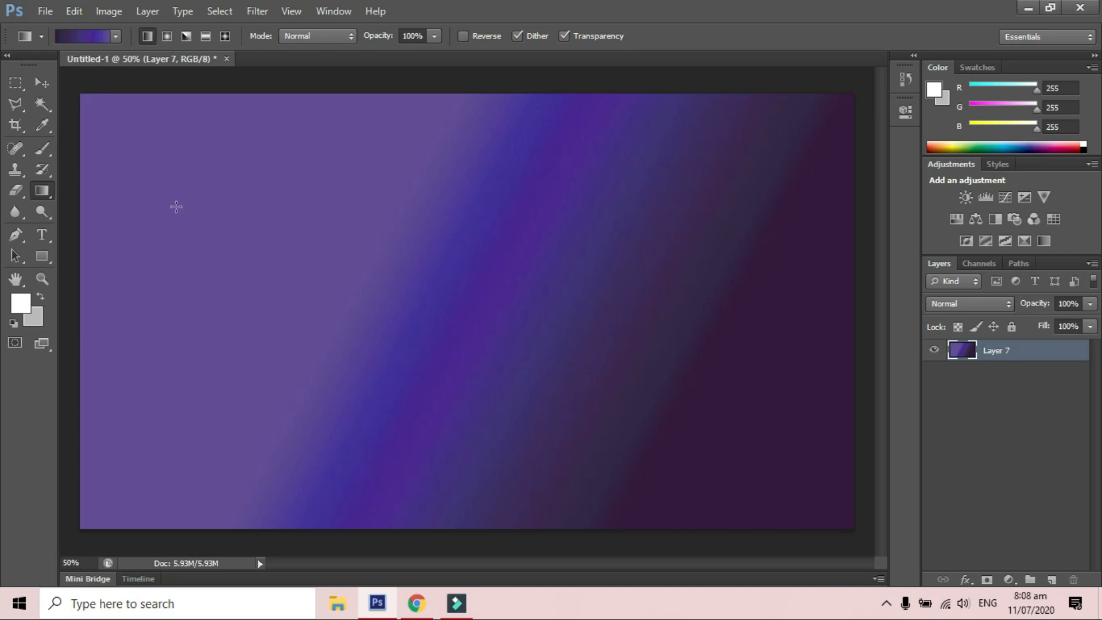
Choose the Violet, Orange preset and fill the layer with it linearly, undoing the diagonal attempt and redrawing it nearly vertically from violet down to orange
click(115, 36)
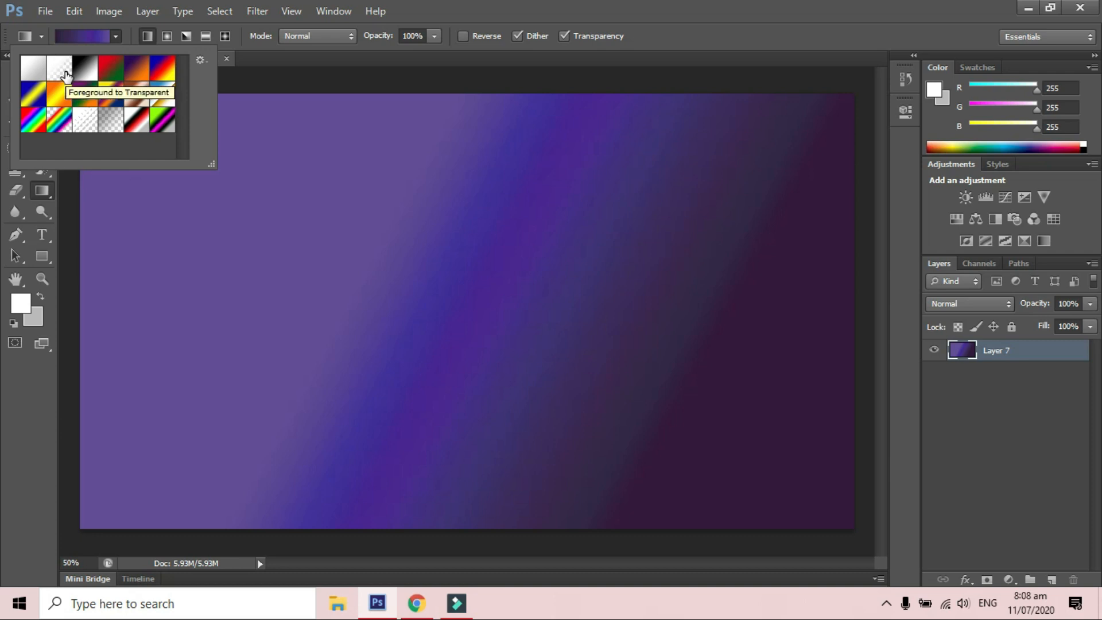
click(138, 72)
drag(212, 211, 518, 388)
key(ctrl+z)
drag(424, 162, 453, 379)
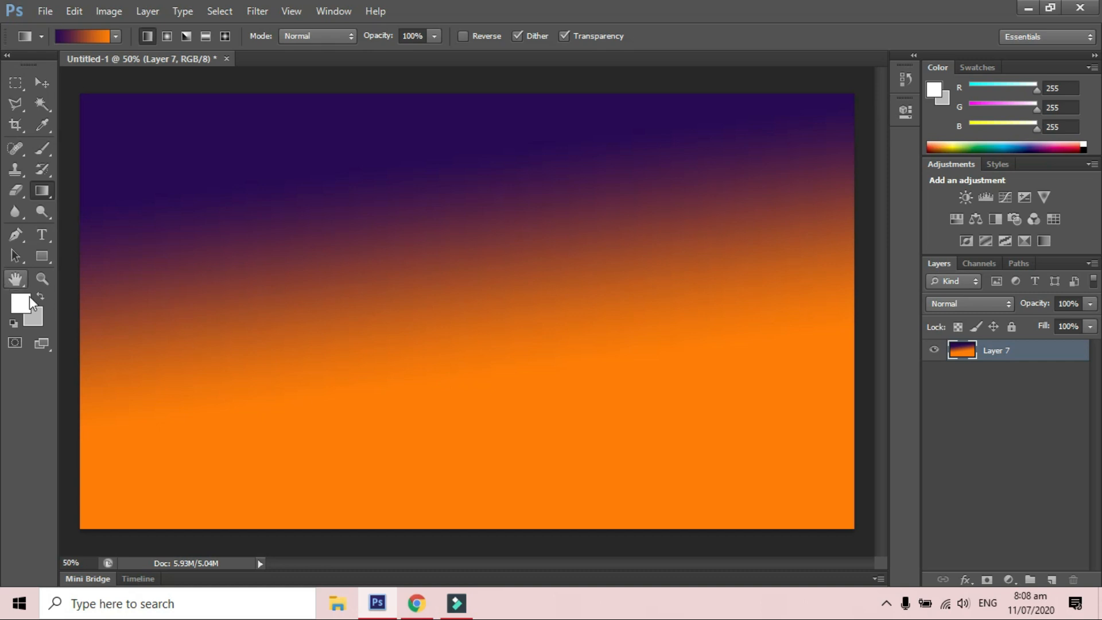
Edit the current gradient, changing its type to Noise and its roughness to 64%
click(87, 41)
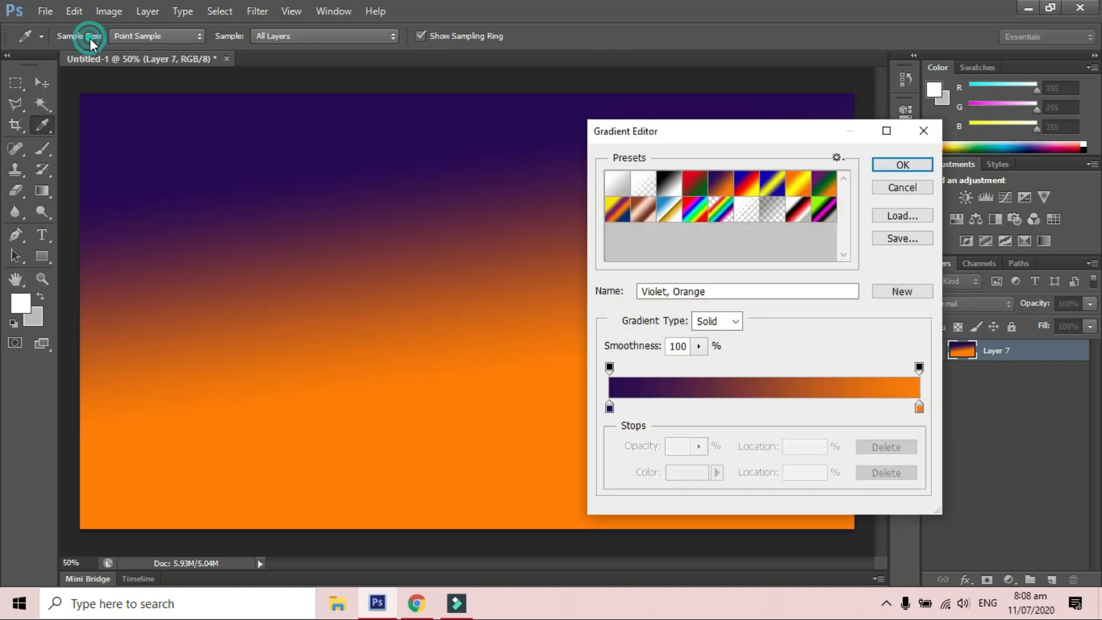
drag(692, 134, 353, 46)
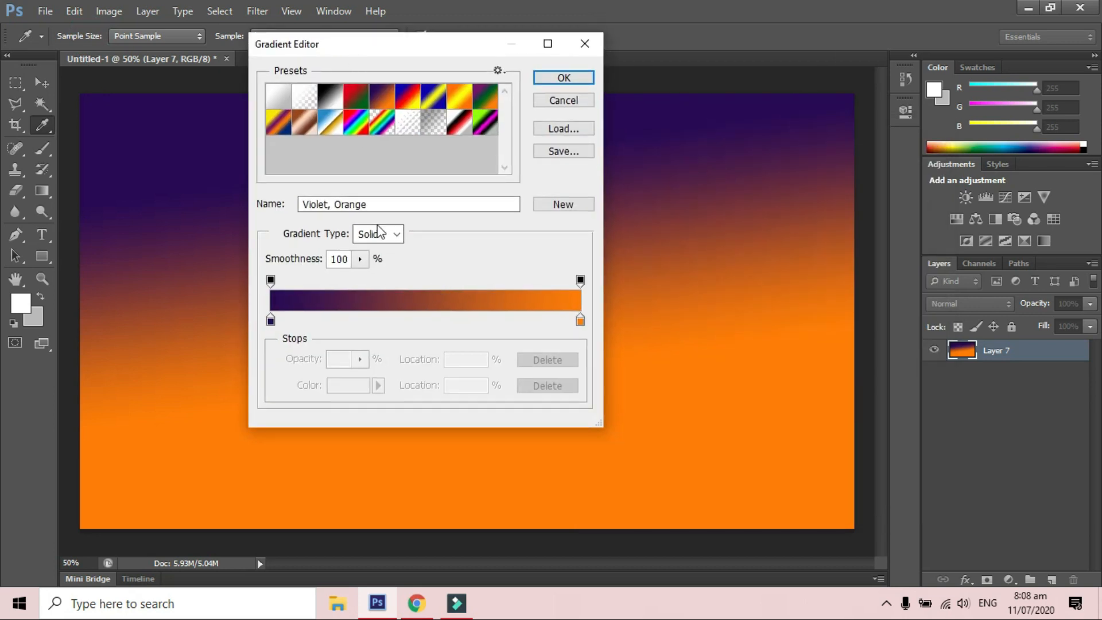
click(394, 234)
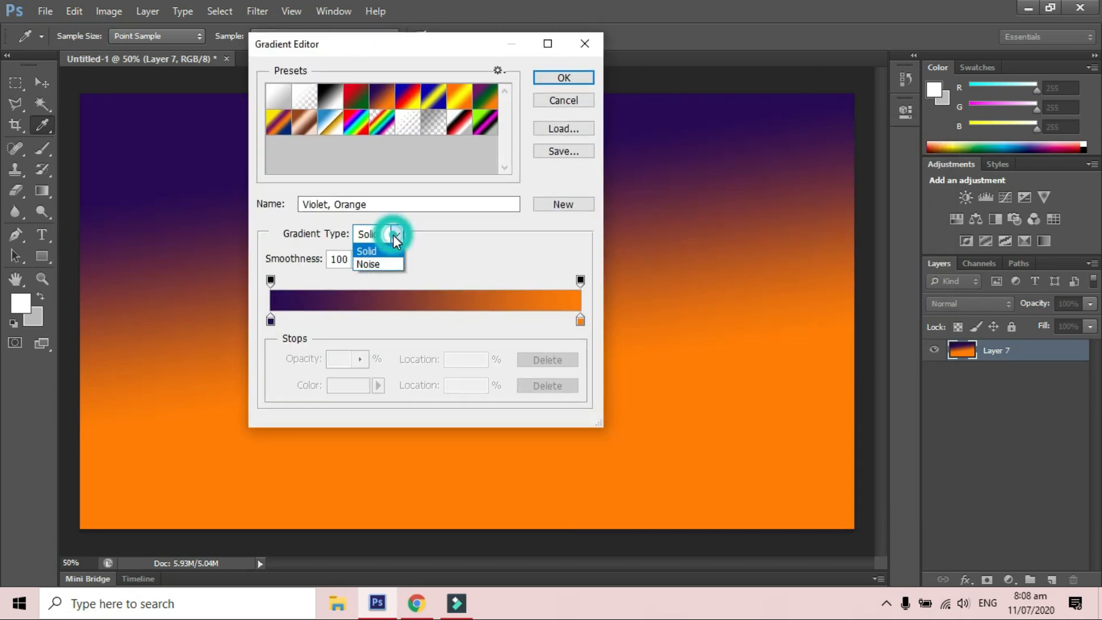
click(391, 265)
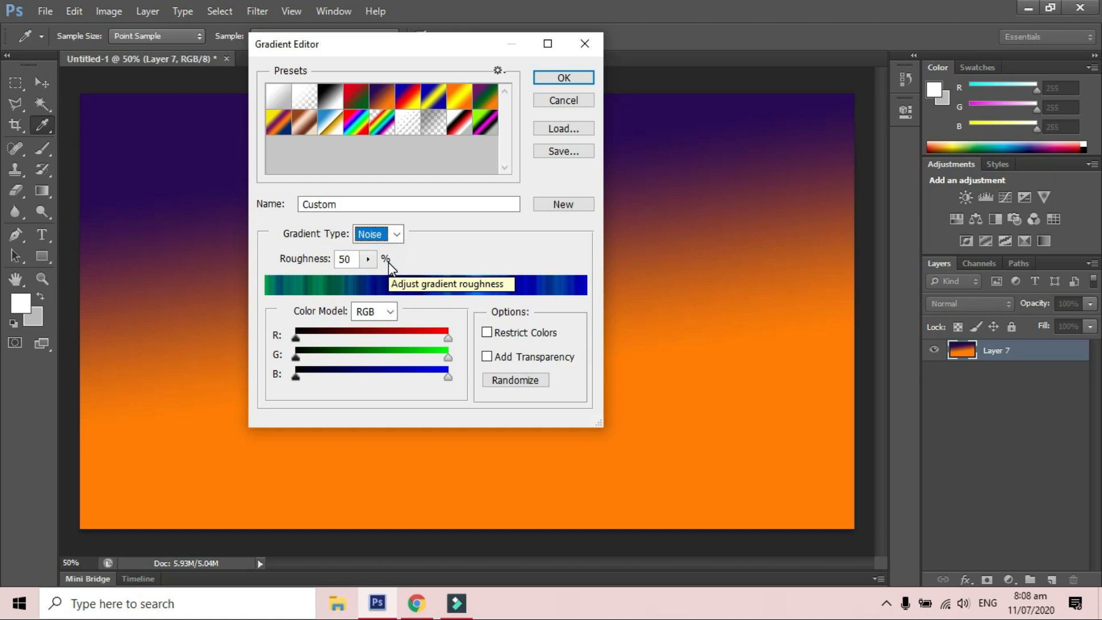
click(369, 259)
mouse_move(367, 282)
mouse_down()
mouse_move(416, 277)
mouse_move(366, 276)
mouse_move(380, 277)
mouse_up()
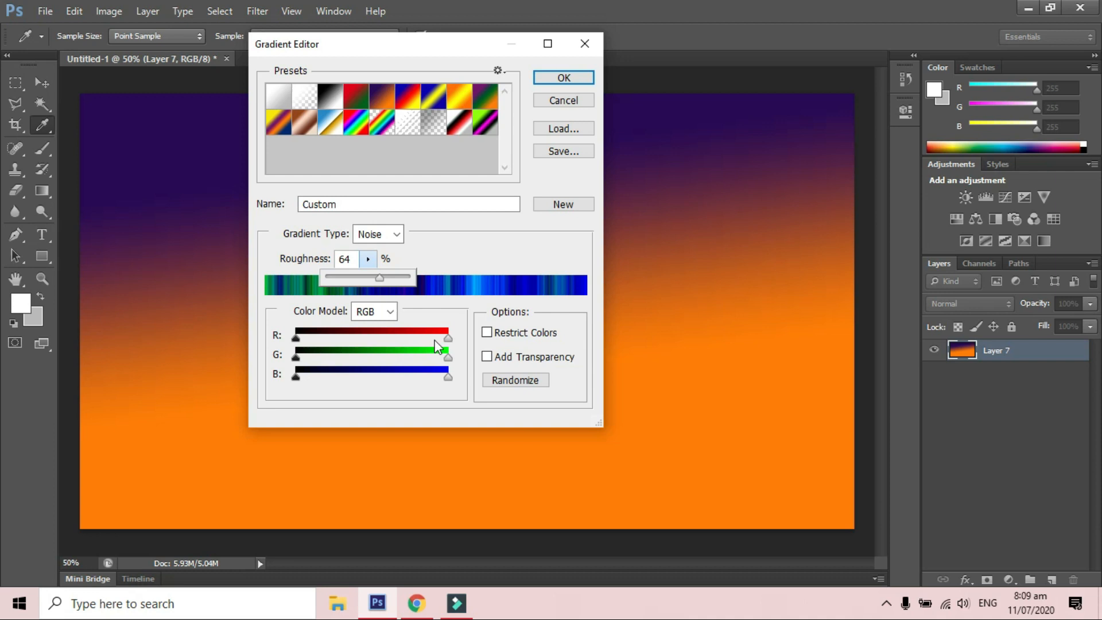
Lower the upper limits of the red, green and blue ranges in the noise gradient, keeping green the highest
click(452, 337)
drag(451, 338, 356, 339)
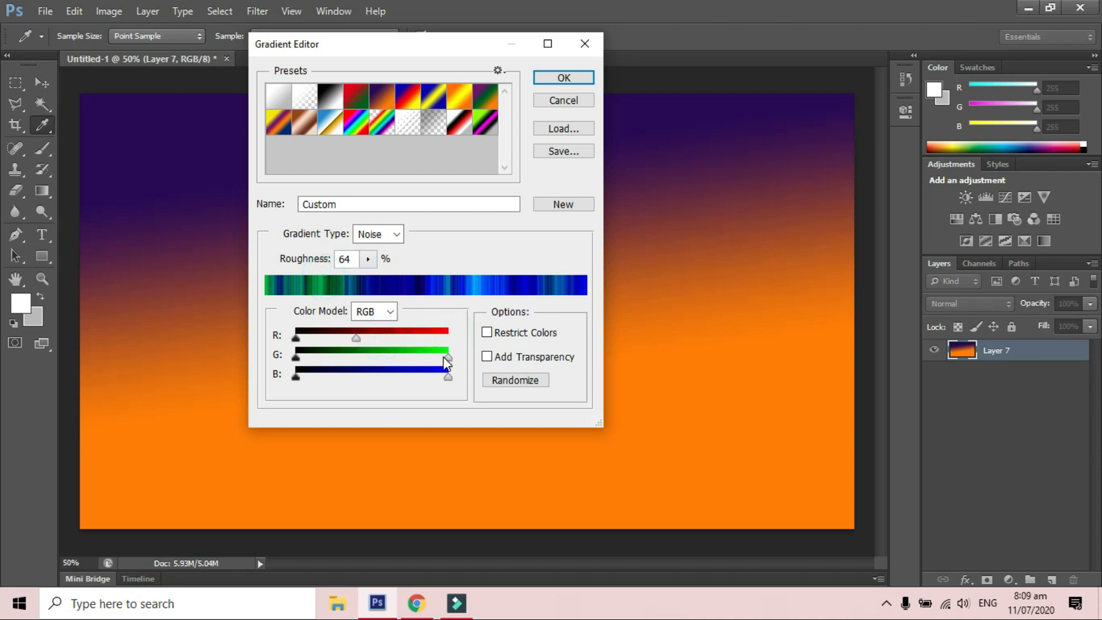
drag(447, 356, 340, 379)
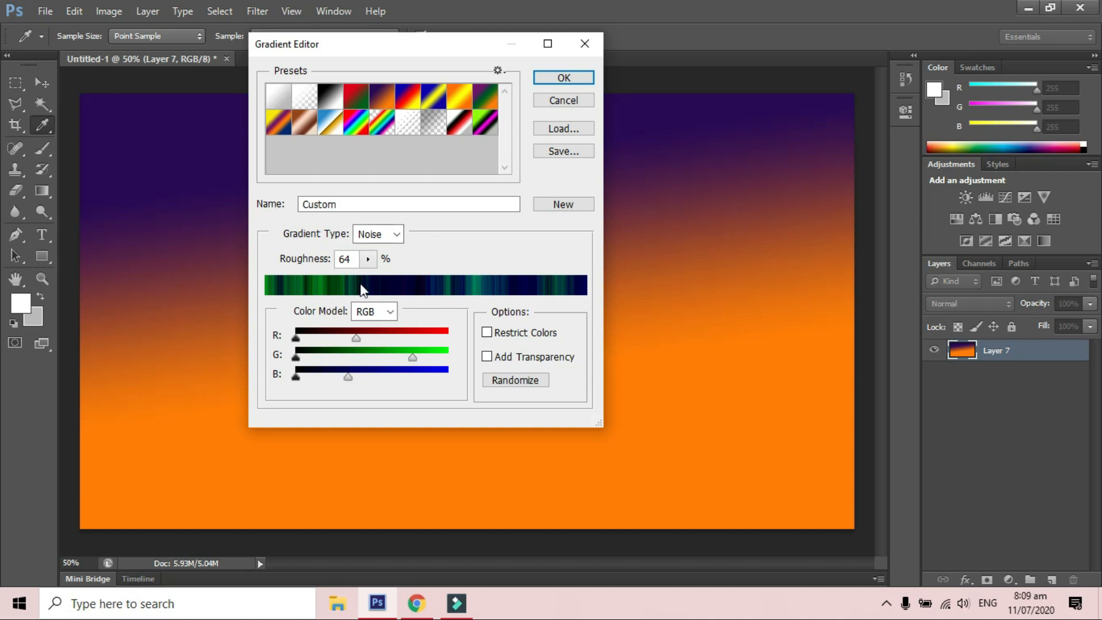
Switch the gradient type to Solid and back to Noise, set its roughness to 53%, and accept the gradient
click(397, 235)
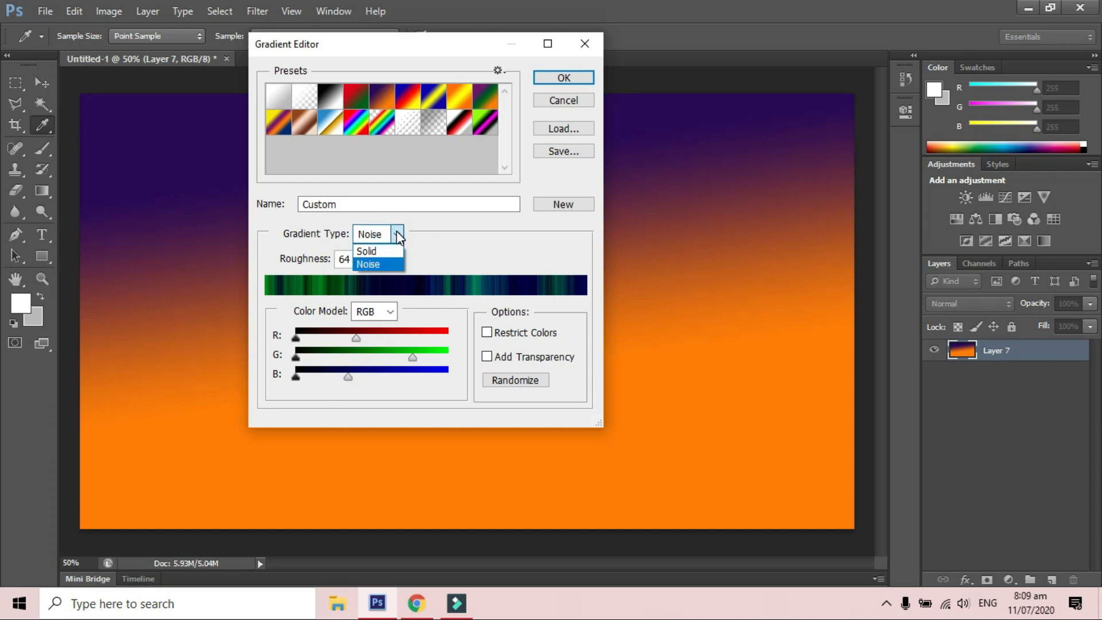
click(388, 251)
click(399, 231)
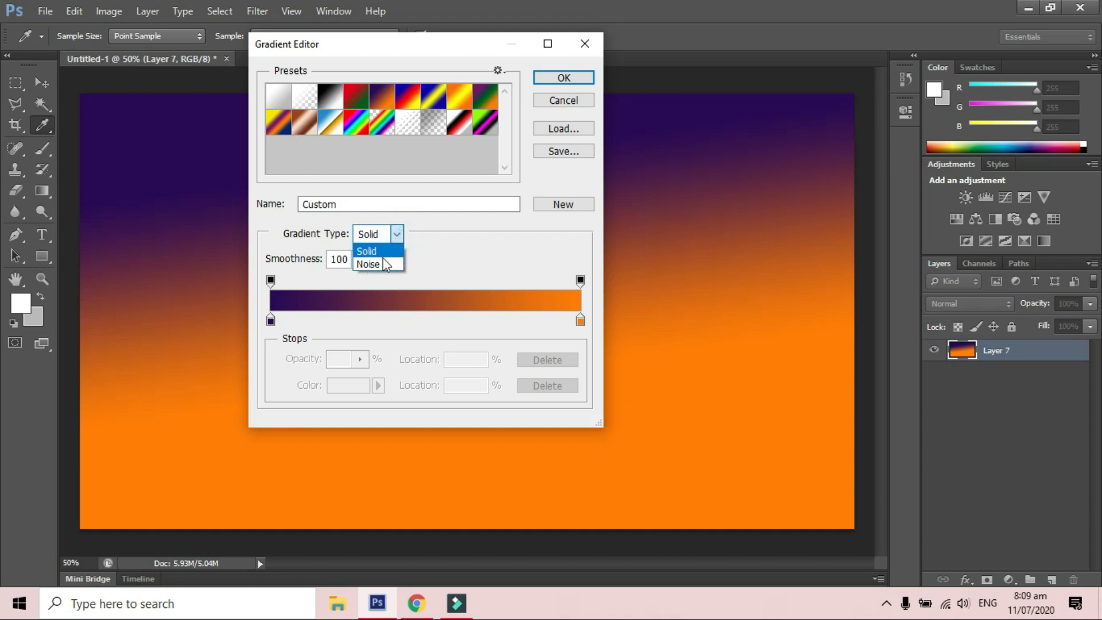
click(385, 264)
drag(368, 259, 358, 282)
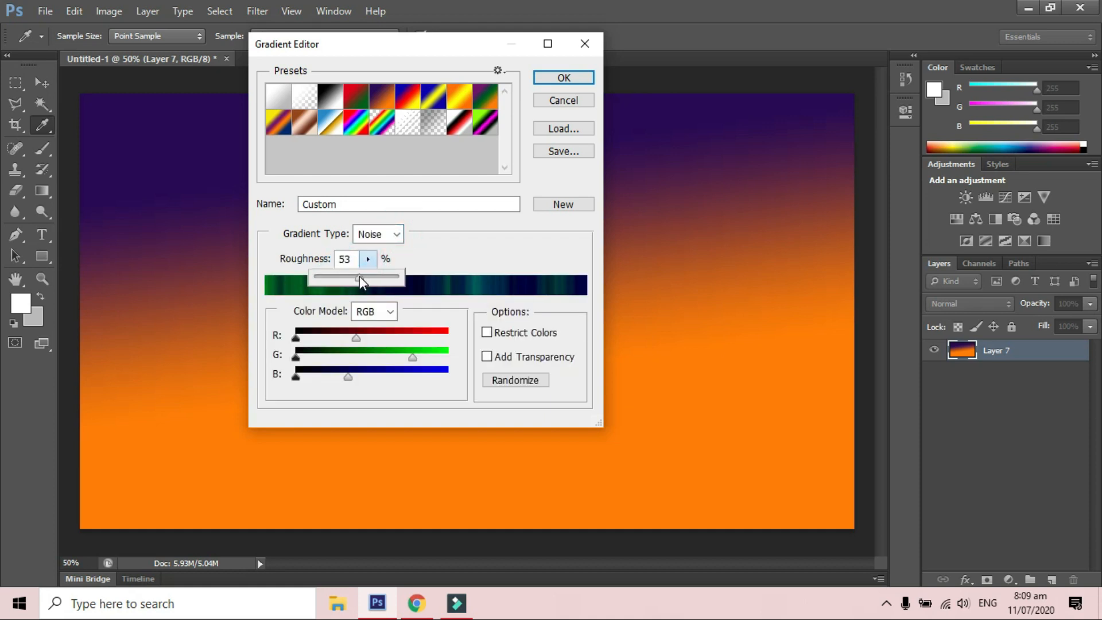
click(563, 78)
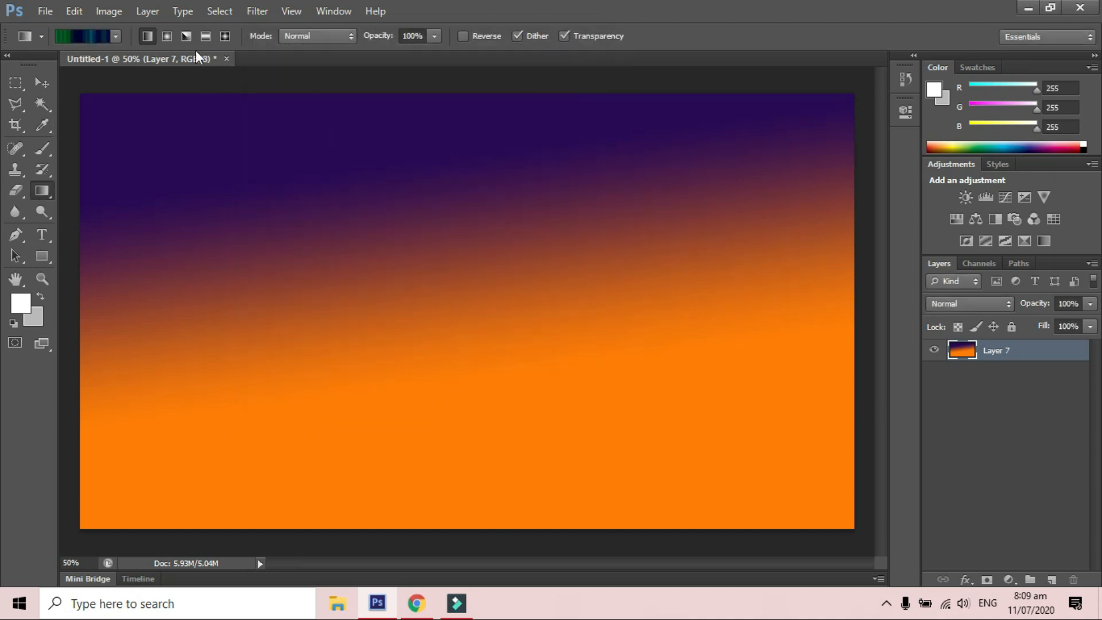
Fill the layer with the noise gradient diagonally in the Reflected style, and refill it in the Radial style in both diagonal directions
click(205, 37)
drag(176, 141, 446, 350)
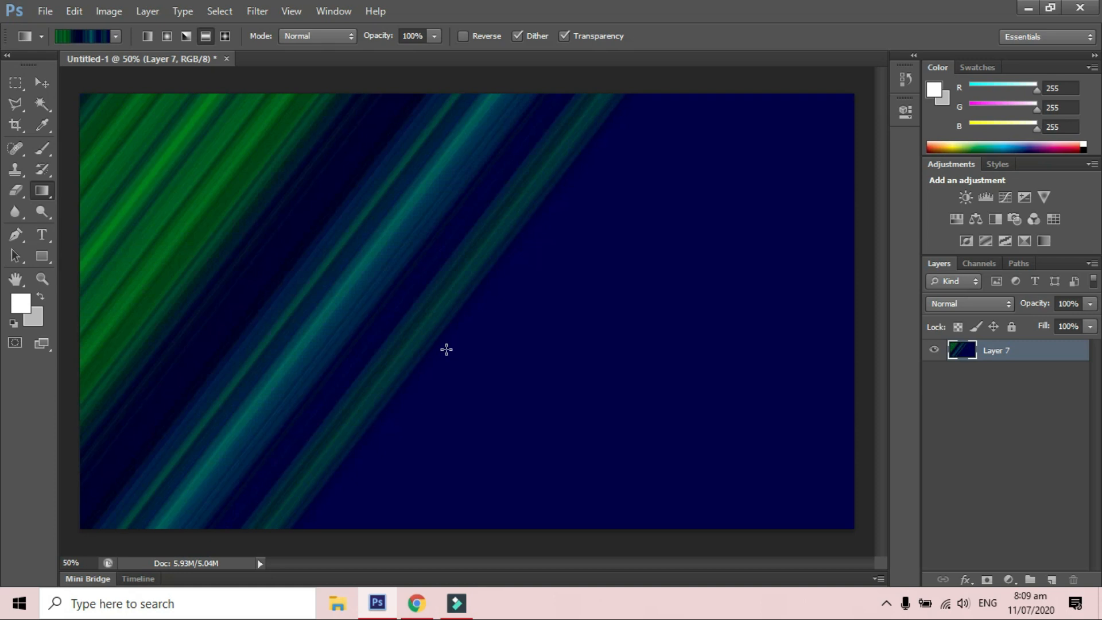
click(166, 37)
drag(365, 223, 630, 399)
drag(711, 455, 303, 192)
mouse_move(105, 90)
mouse_down()
mouse_move(691, 402)
mouse_move(105, 89)
mouse_up()
Refill the layer with Linear gradients, diagonally and finally horizontally from left to right, and cover them with a diagonal Angle gradient
click(146, 35)
drag(177, 138, 699, 387)
drag(765, 408, 310, 246)
drag(189, 214, 881, 469)
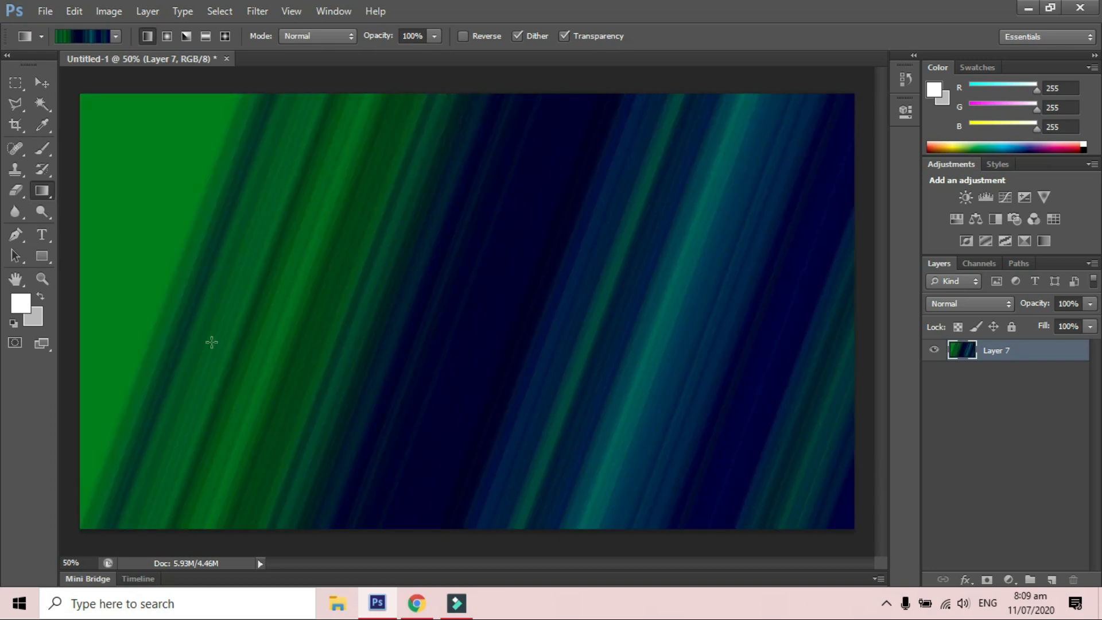
drag(109, 325, 671, 322)
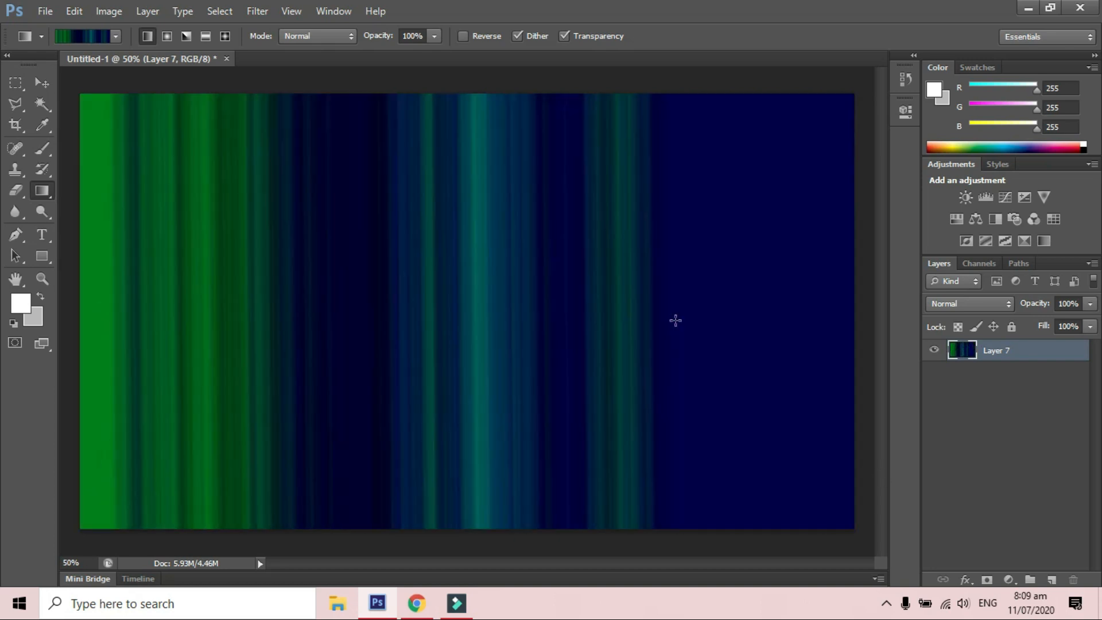
click(186, 35)
drag(294, 249, 730, 423)
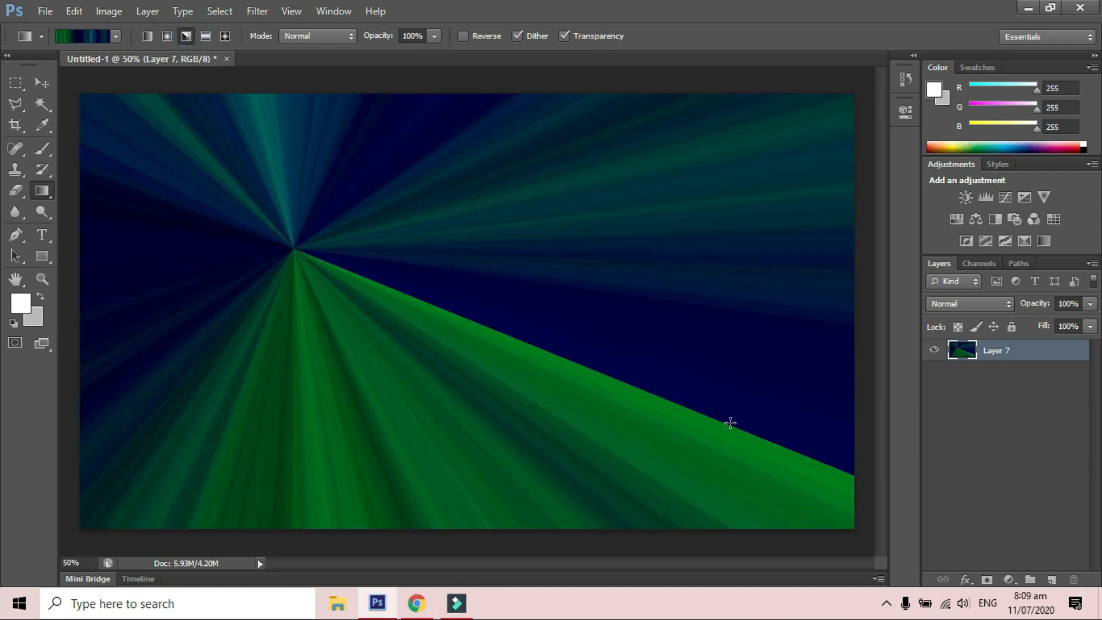
Add transparency to the noise gradient, shift its red range toward brighter values, and draw it over the layer as a diagonal Angle gradient
click(90, 37)
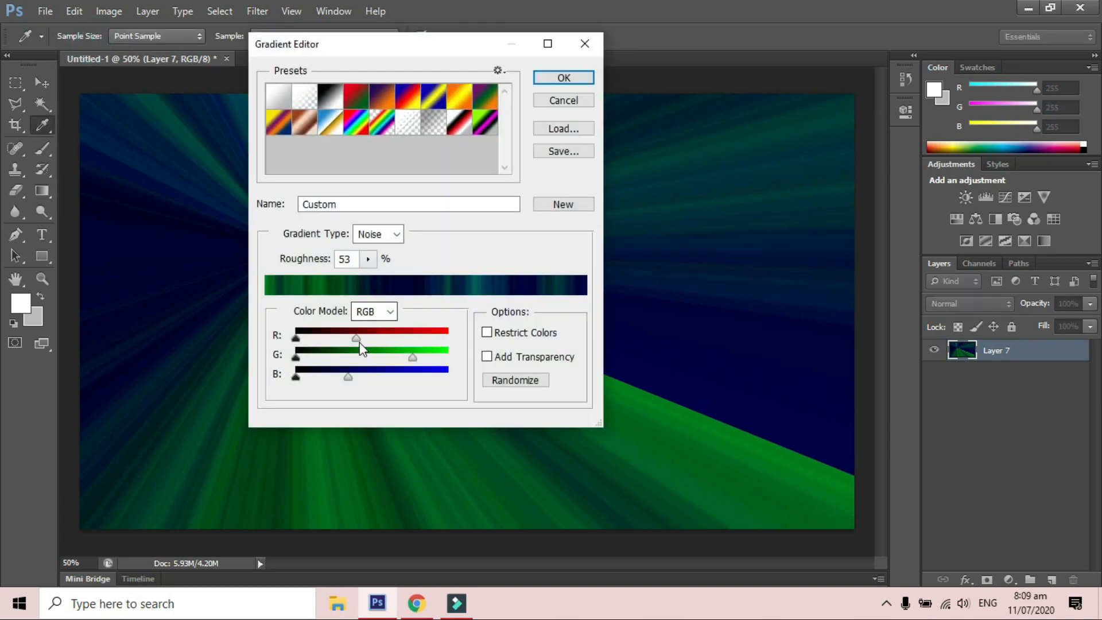
mouse_move(384, 343)
mouse_down()
mouse_move(448, 338)
mouse_move(397, 340)
mouse_up()
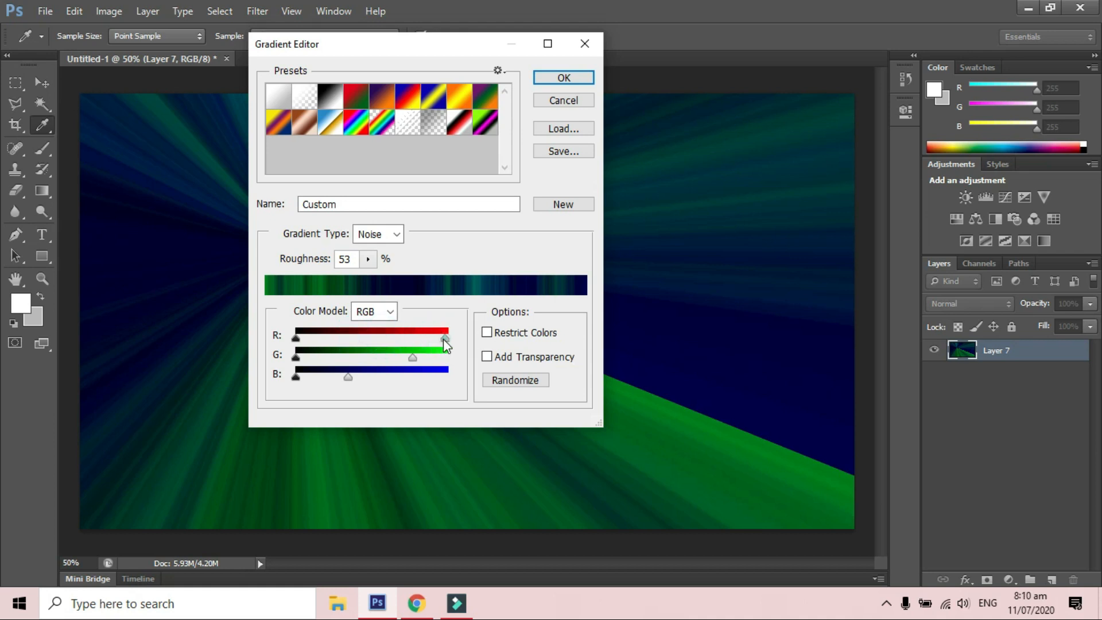
click(487, 357)
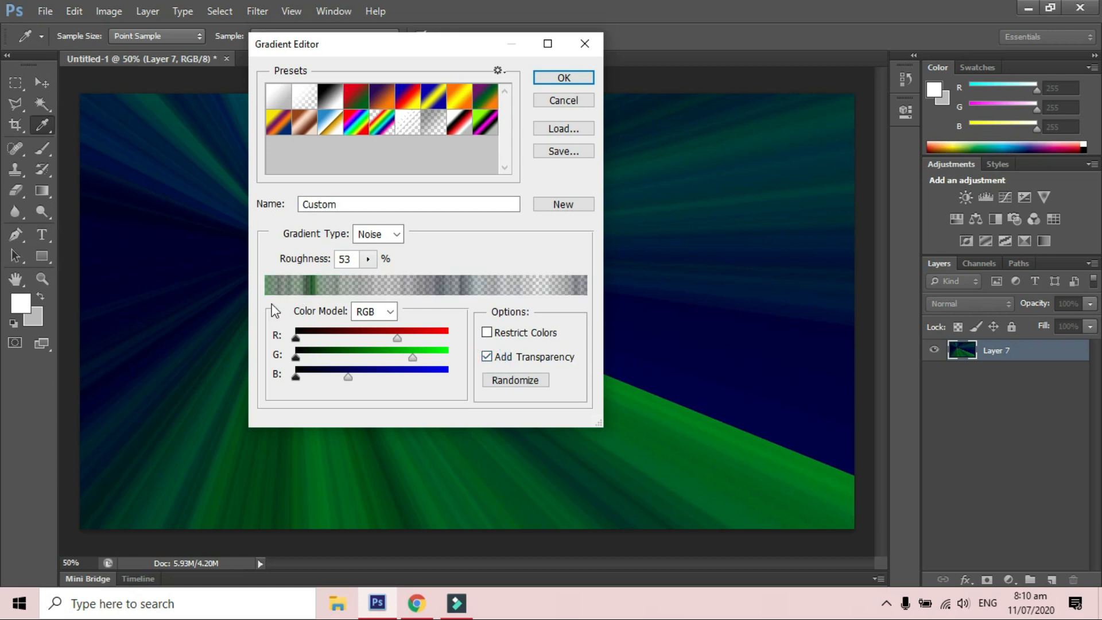
drag(397, 338, 442, 339)
drag(296, 338, 355, 338)
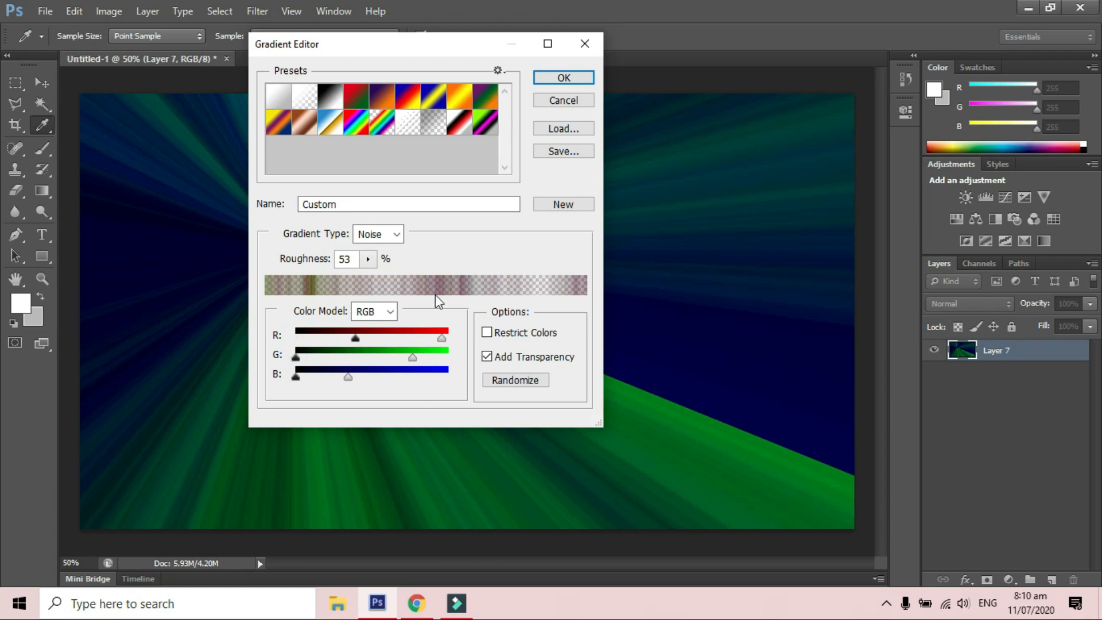
click(563, 77)
drag(308, 175, 668, 393)
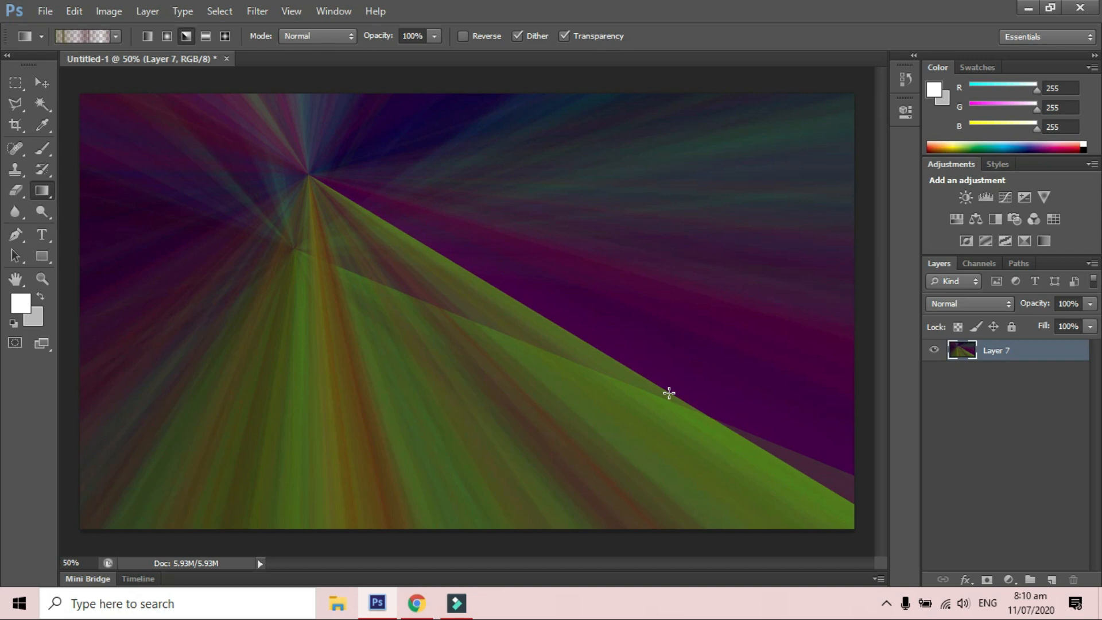
Edit the noise gradient, trying the Solid type before returning to Noise, remove its transparency and restore the full red range
click(89, 36)
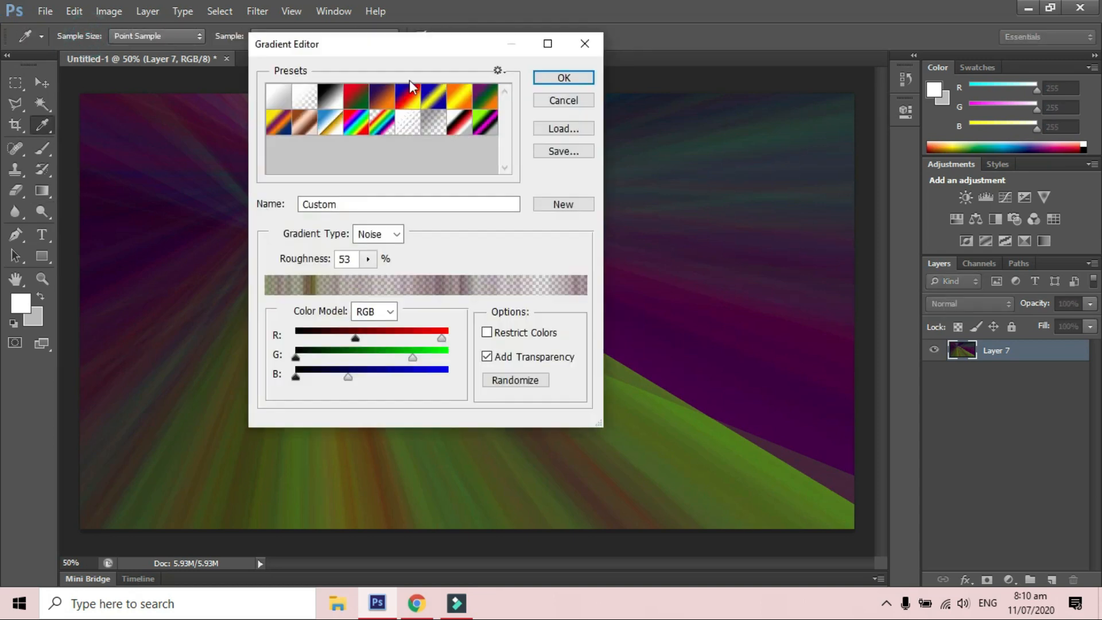
drag(395, 46, 504, 67)
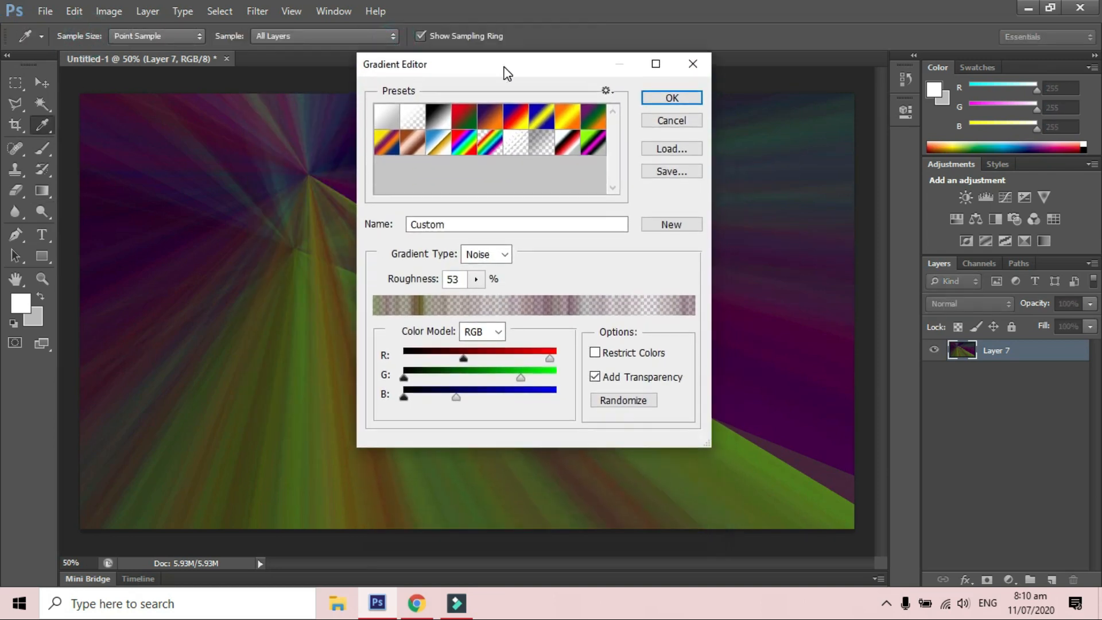
click(505, 253)
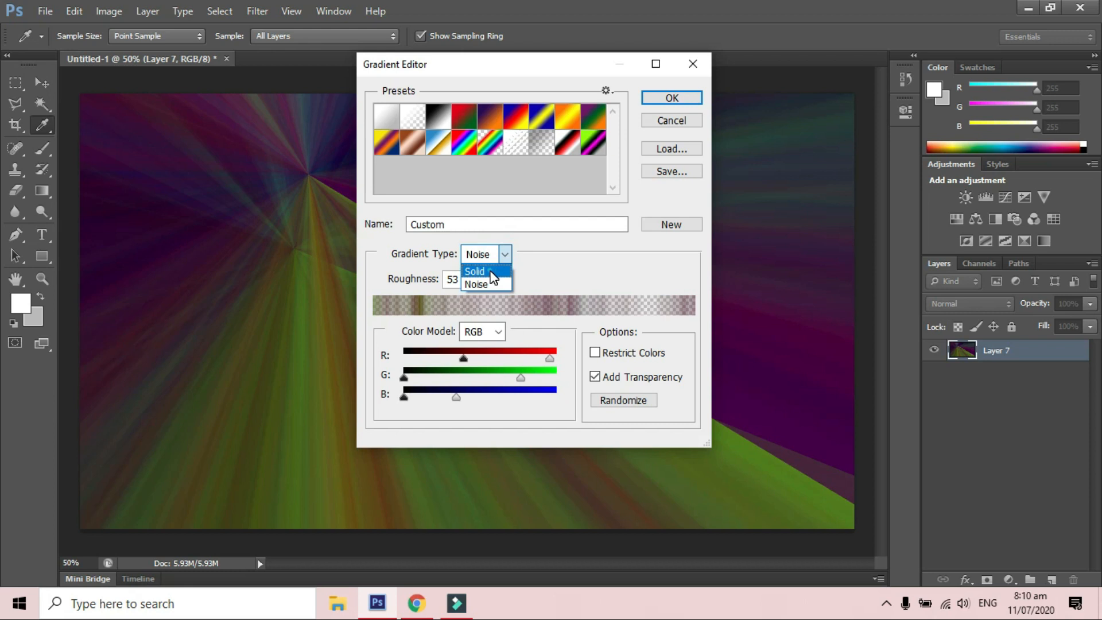
click(489, 270)
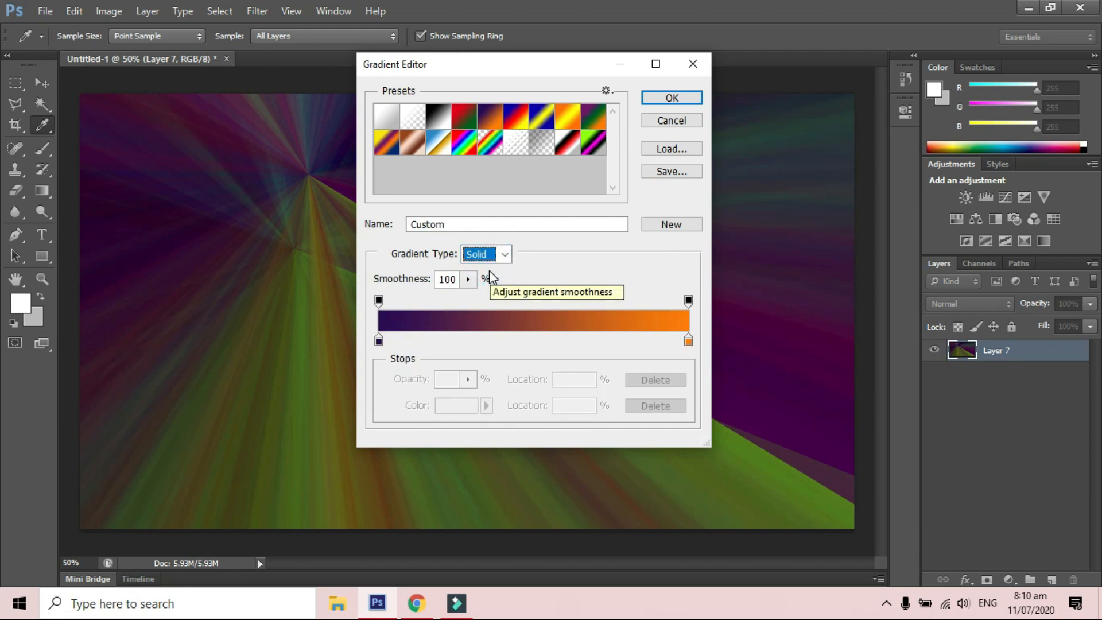
click(506, 254)
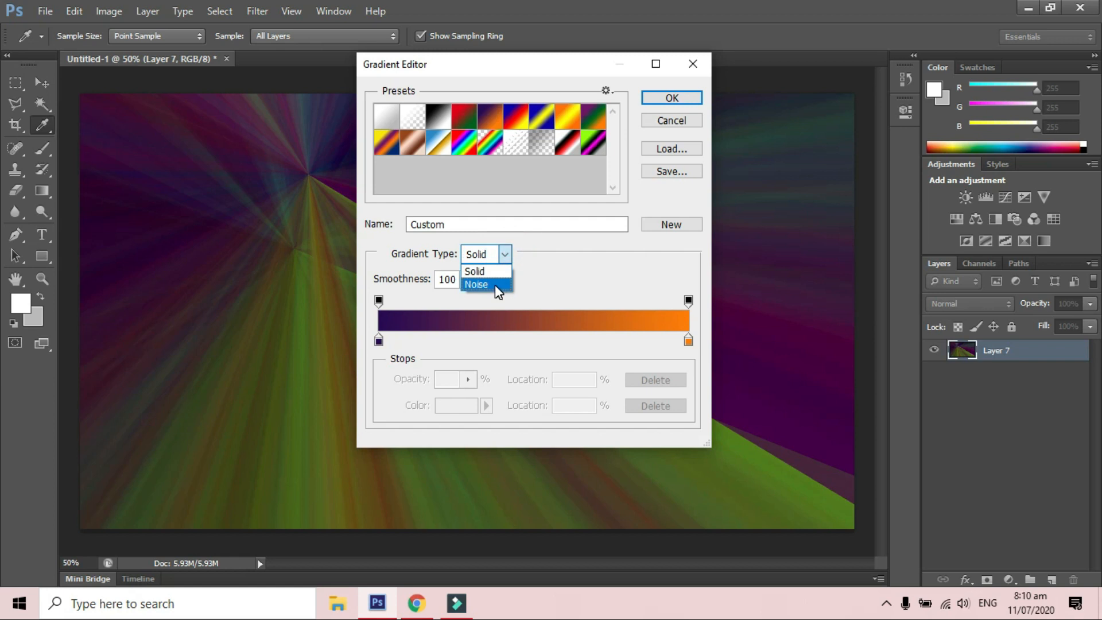
click(496, 287)
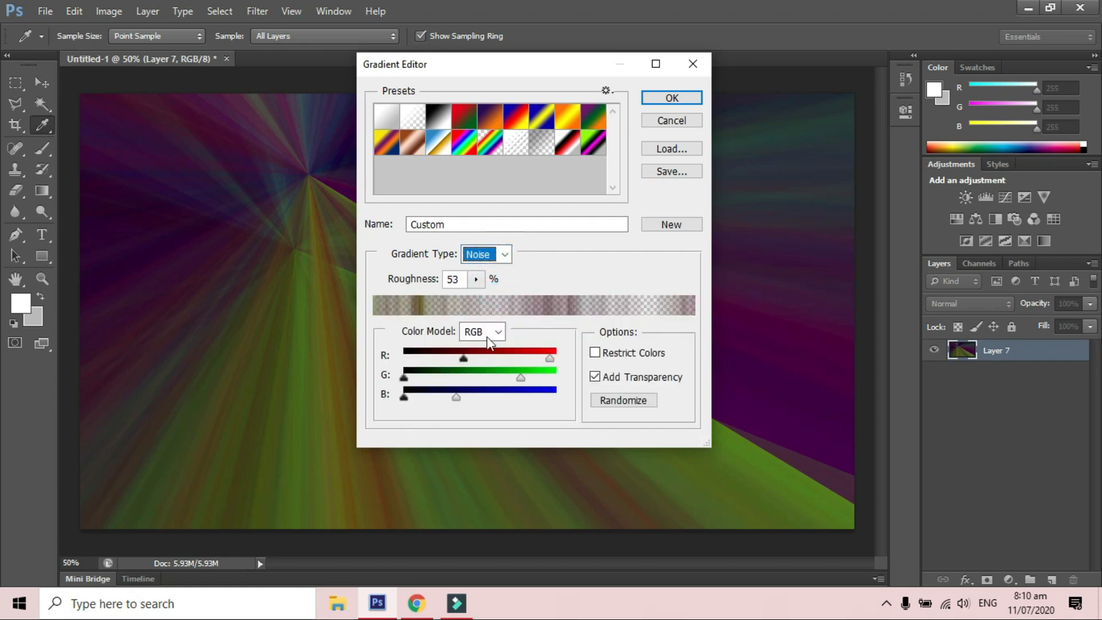
click(595, 377)
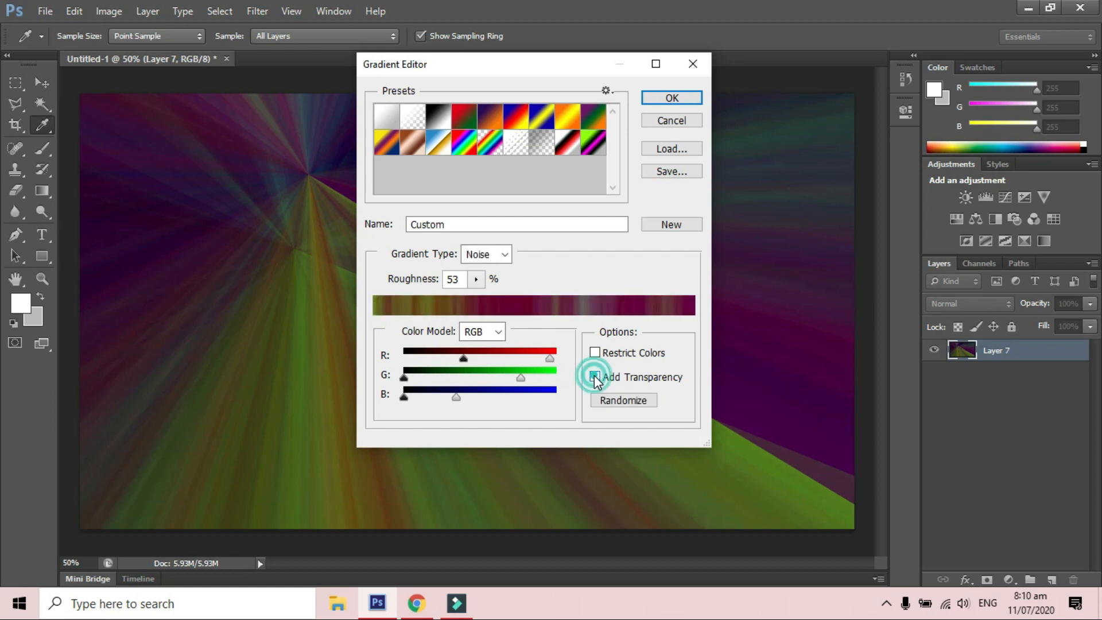
drag(463, 360, 381, 359)
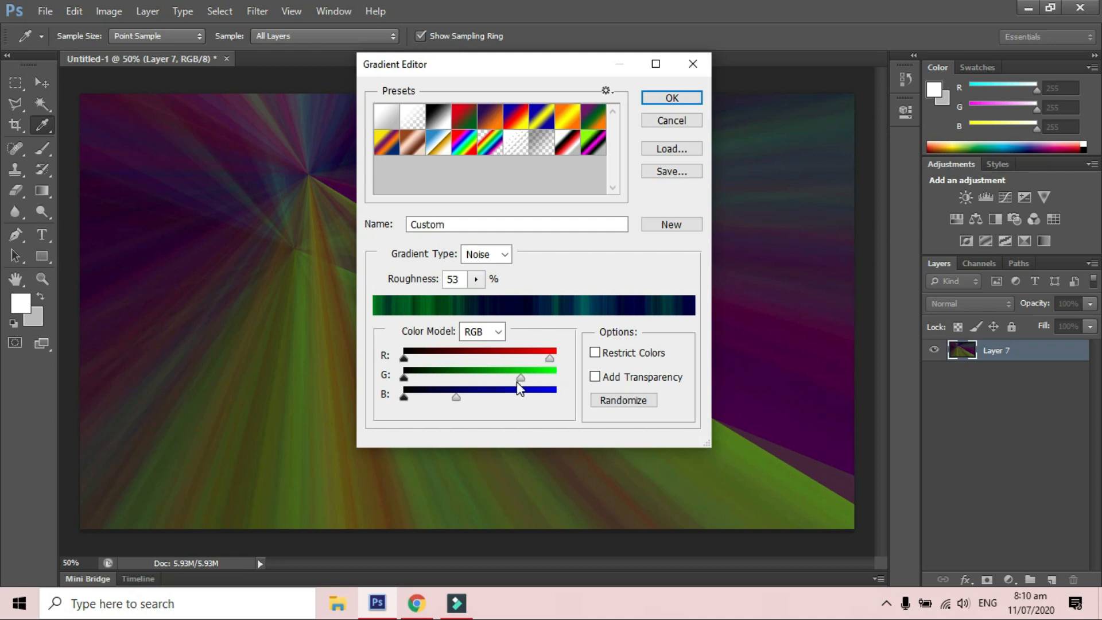
click(548, 357)
click(404, 358)
Randomize the noise gradient's colors repeatedly until a mostly green pattern is produced
click(627, 404)
click(630, 401)
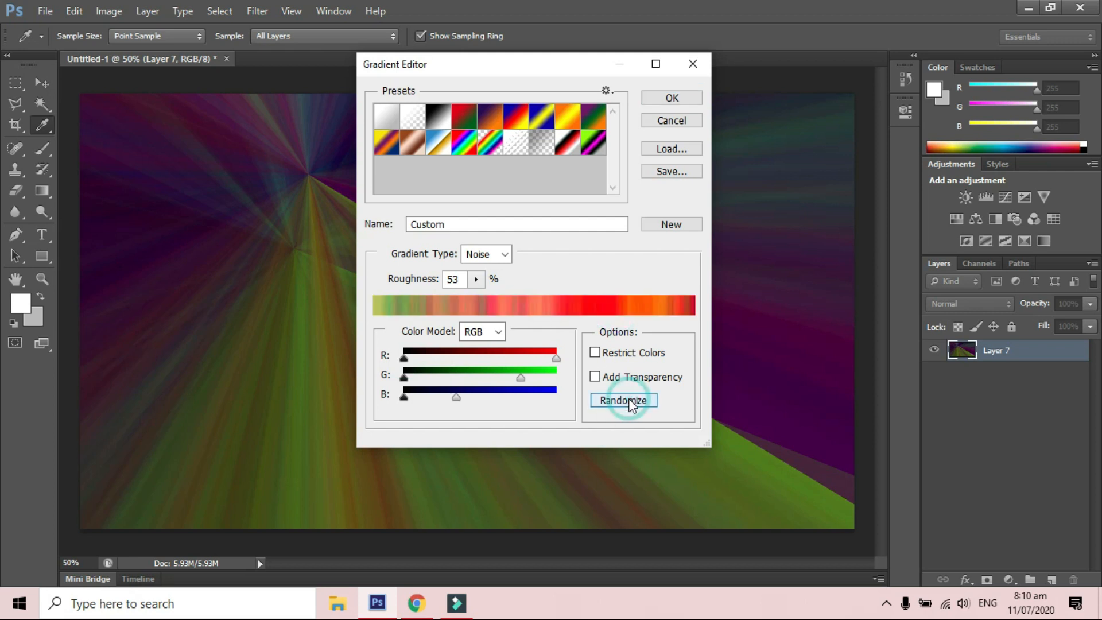
click(628, 400)
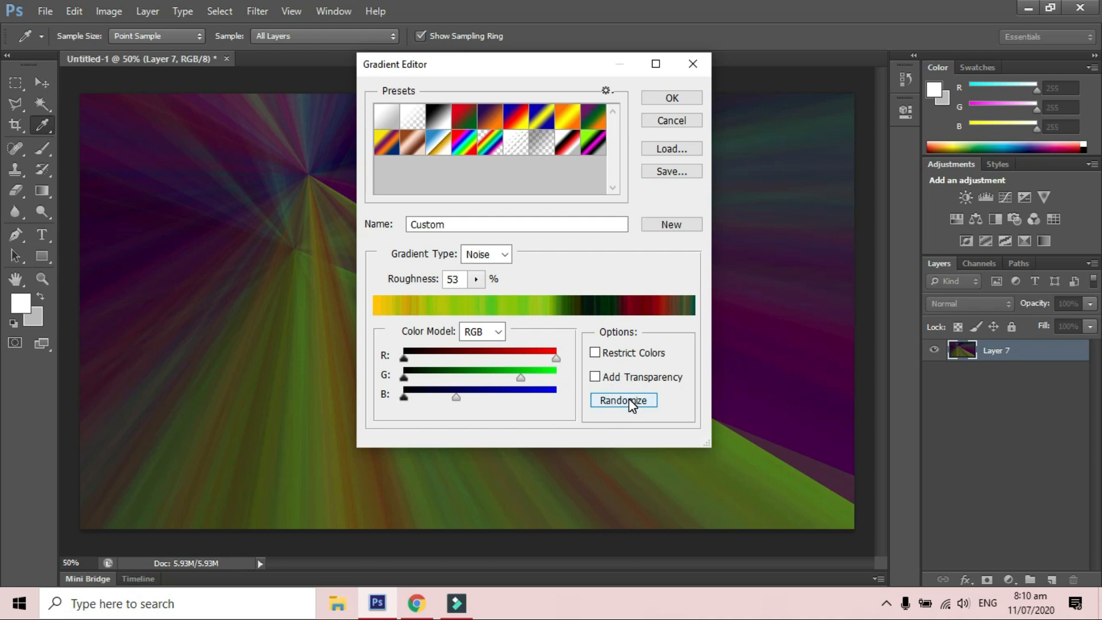
click(629, 399)
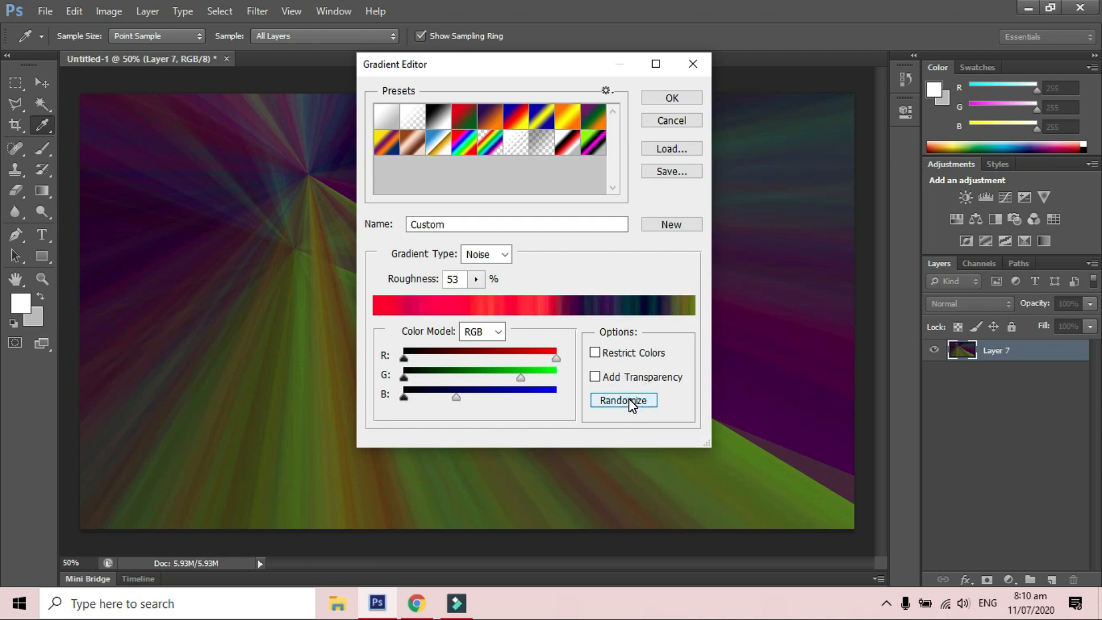
click(629, 400)
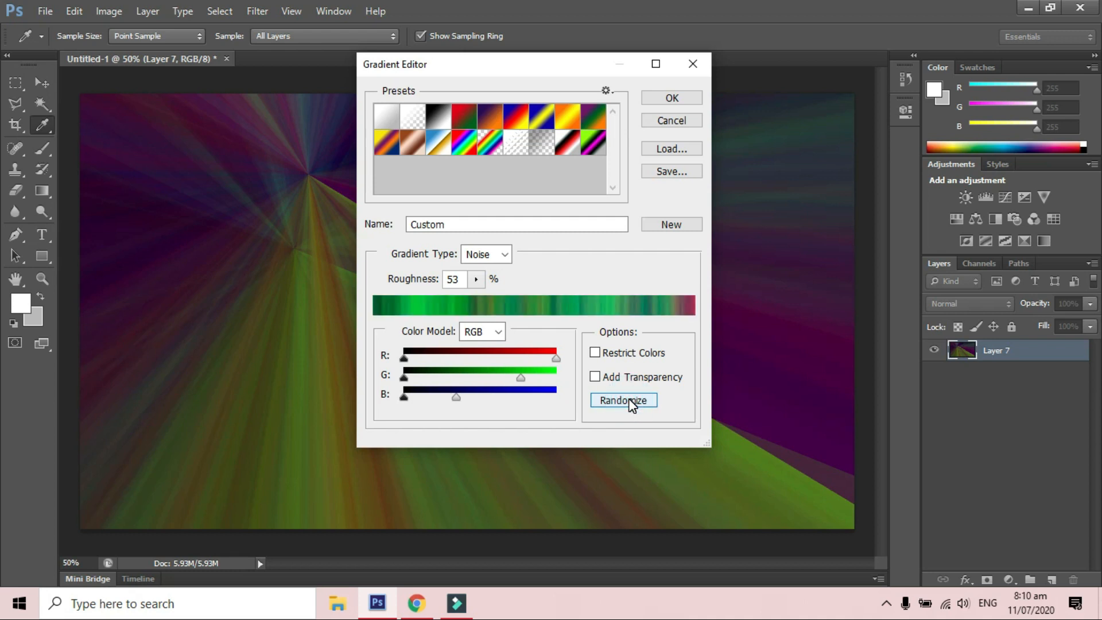
Compare the gradient with Restrict Colors on and off, leave both Restrict Colors and Add Transparency enabled, and accept the gradient
click(595, 353)
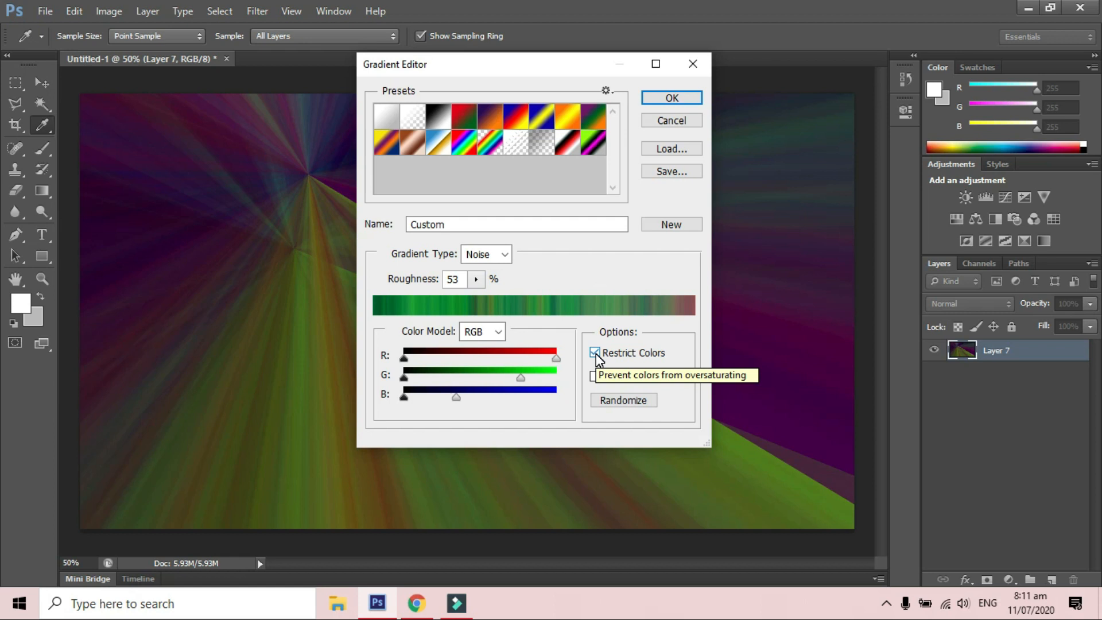
click(597, 355)
click(596, 355)
double_click(596, 355)
click(597, 355)
double_click(596, 355)
click(596, 355)
click(596, 378)
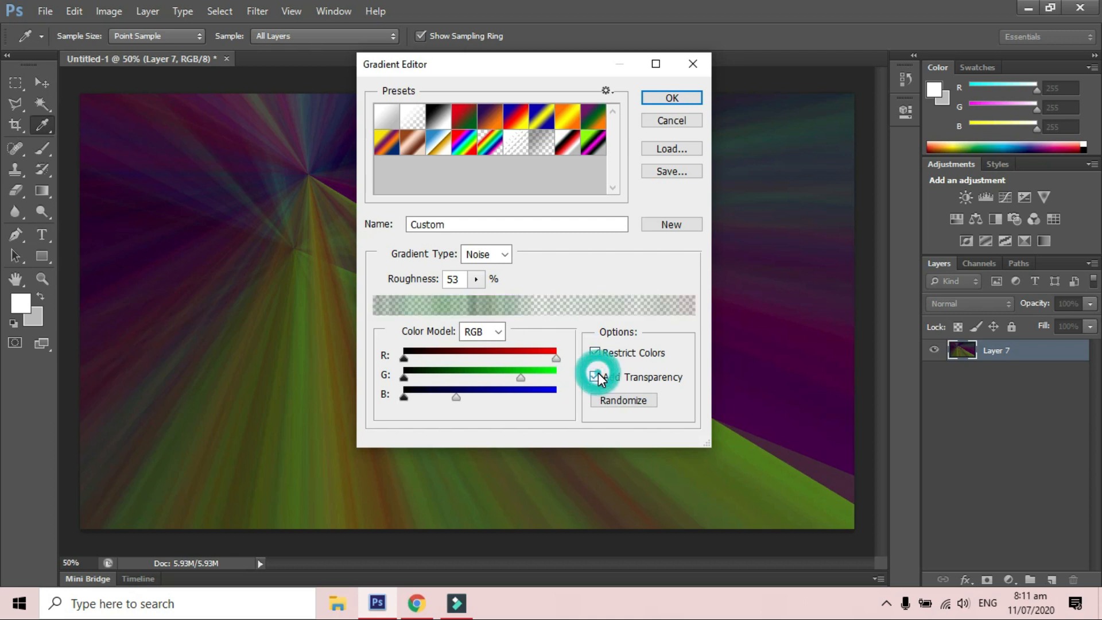
click(595, 352)
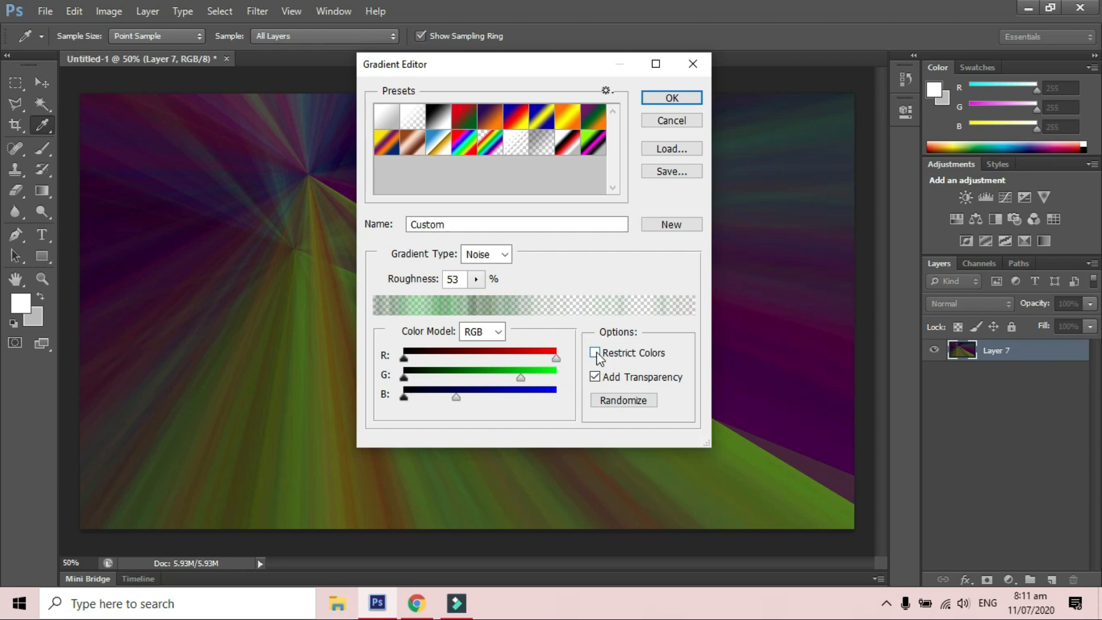
click(595, 353)
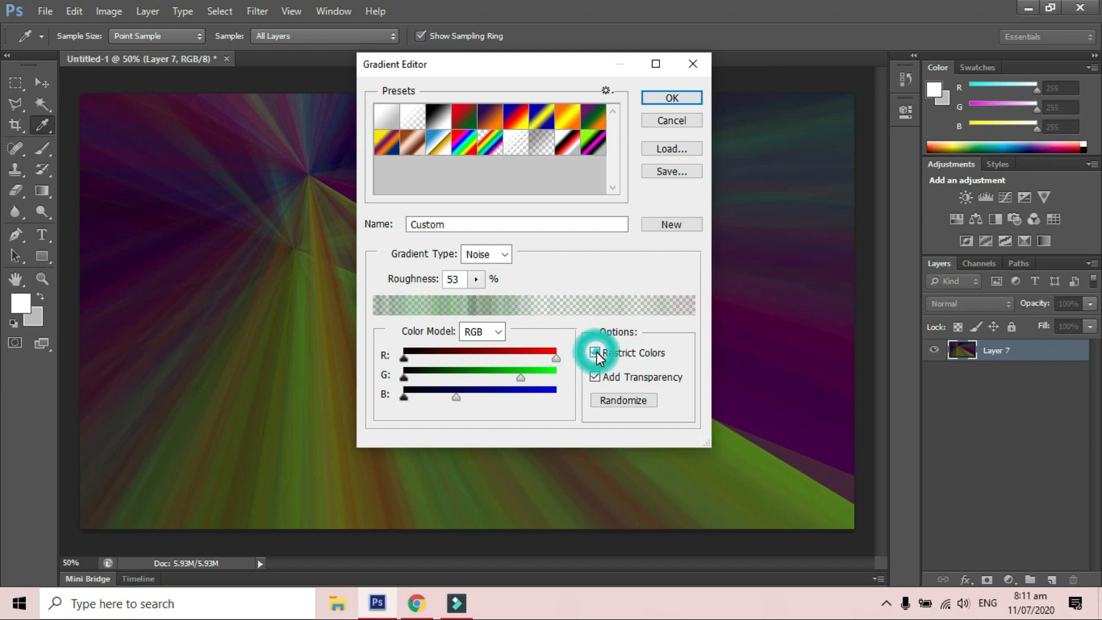
click(673, 98)
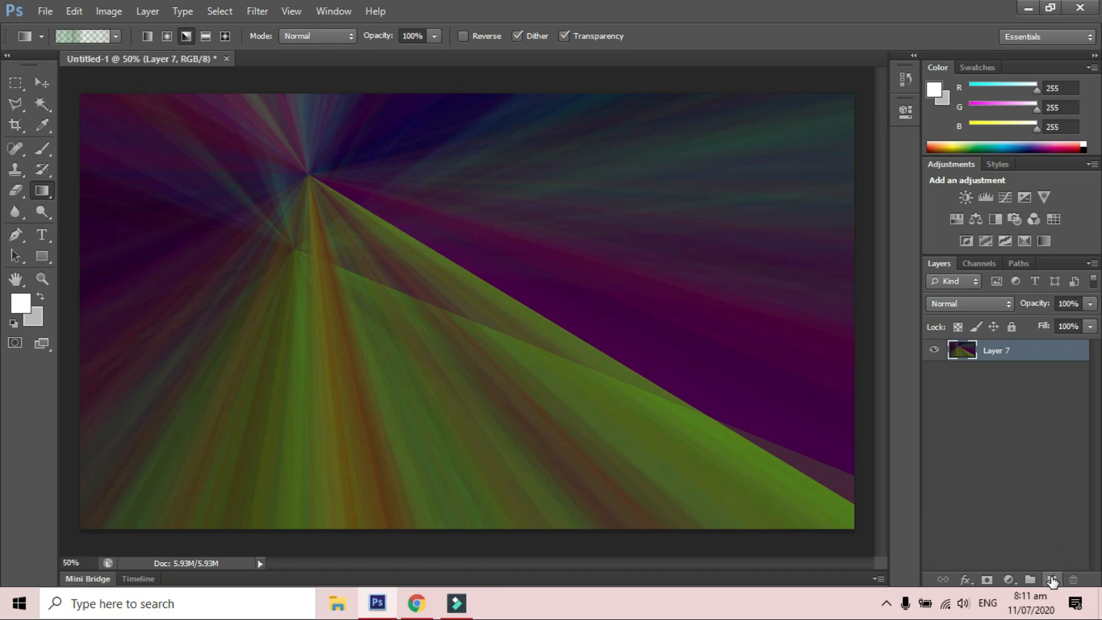
Create a new empty layer and delete Layer 7
click(1052, 580)
double_click(996, 371)
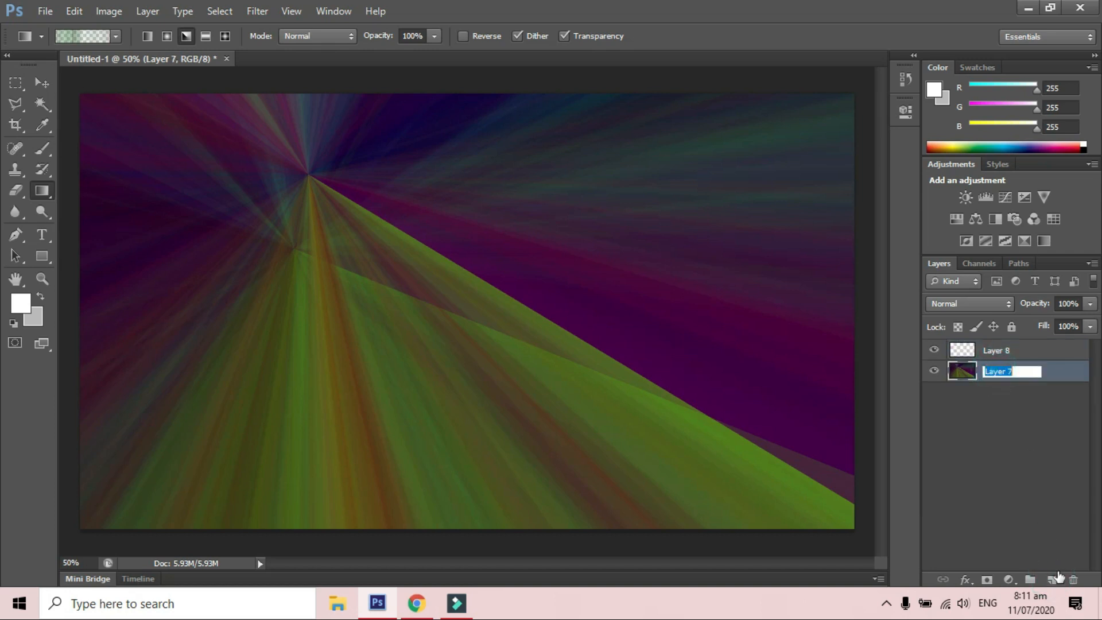
click(1008, 459)
drag(1000, 376, 1073, 581)
Fill the empty layer with the transparent noise gradient in the Angle style, drawn from the upper left to the lower right
click(43, 191)
click(77, 187)
drag(206, 173, 756, 489)
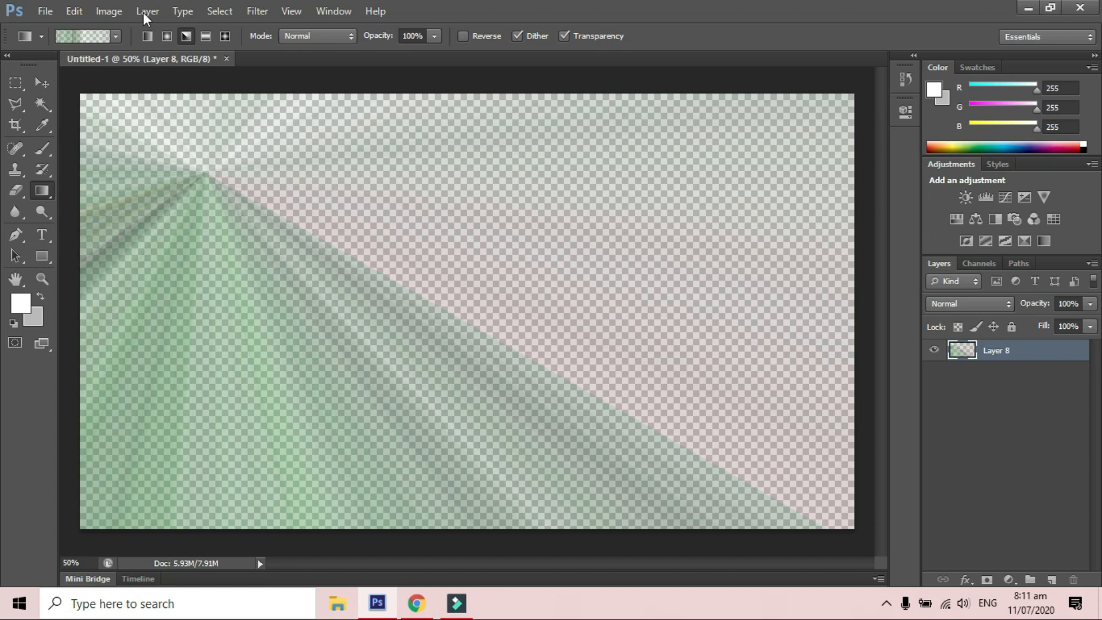
Turn off both Restrict Colors and Add Transparency for the noise gradient and accept it
click(87, 35)
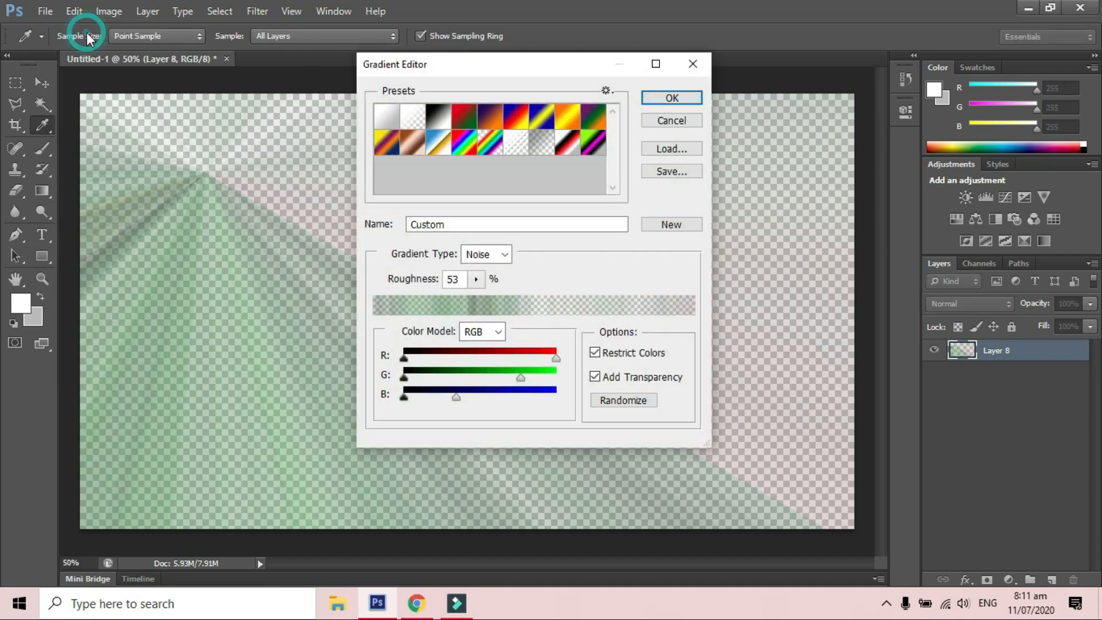
click(597, 354)
click(596, 353)
click(595, 377)
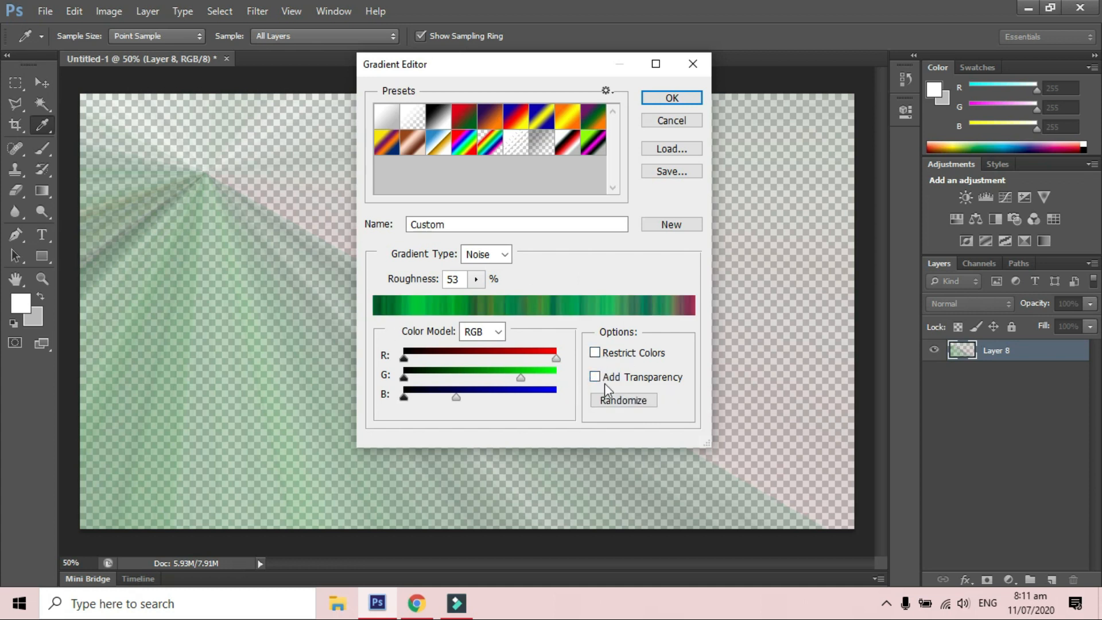
click(673, 98)
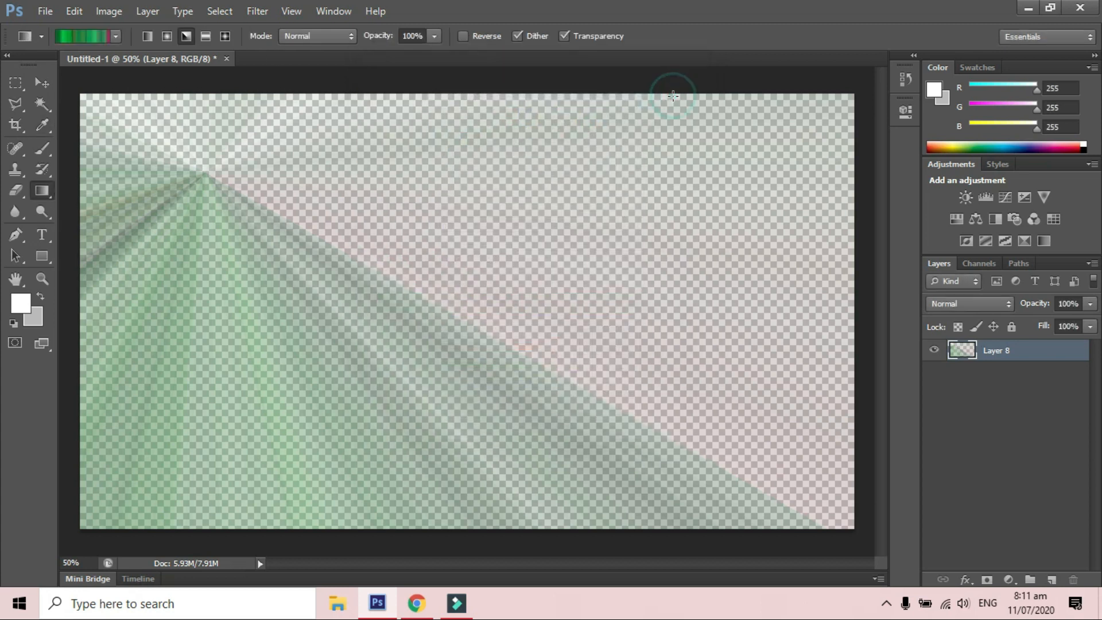
Replace Layer 8 with a new empty layer and fill it with the opaque noise gradient in the Angle style, from upper left to lower right
click(1053, 579)
drag(996, 370, 1072, 579)
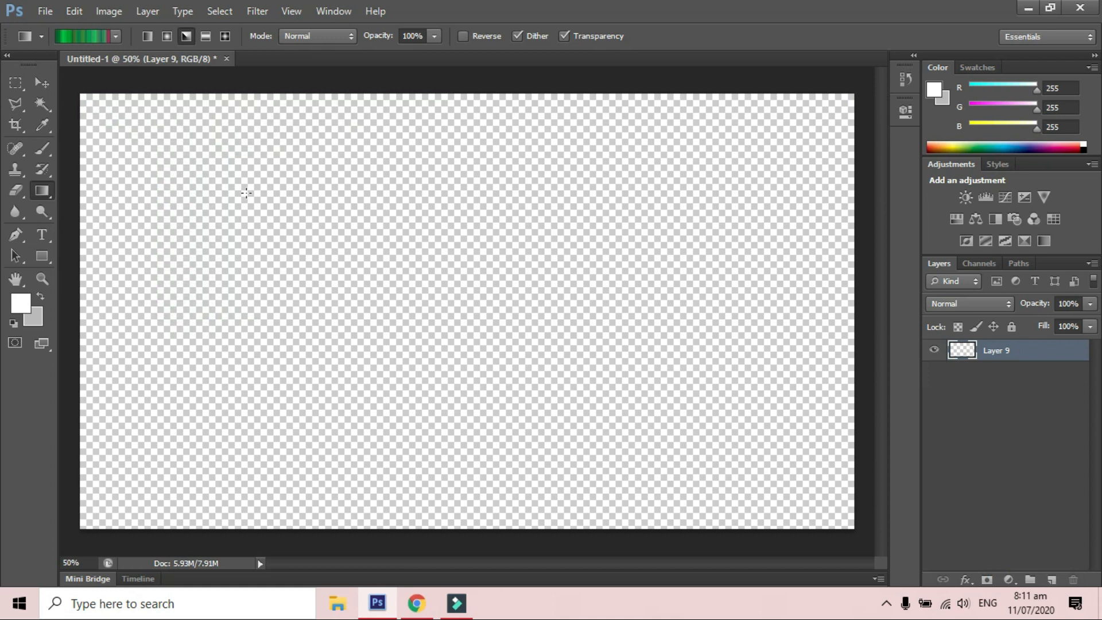
drag(170, 159, 733, 476)
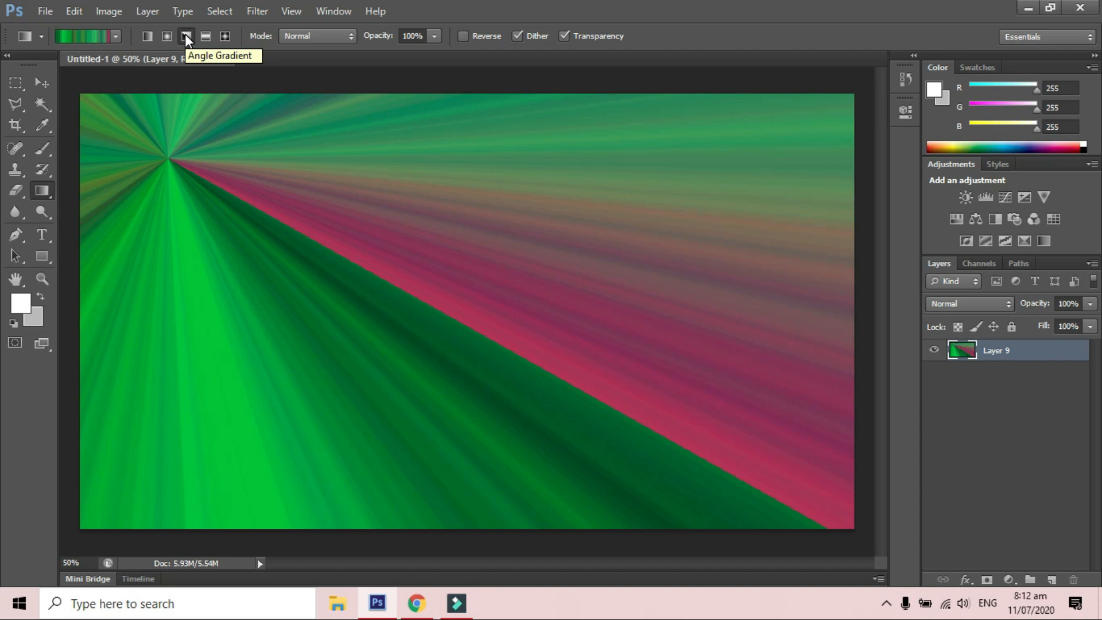
Refill the layer with the noise gradient in the Linear, Radial and finally Angle styles, each drawn from the upper left toward the lower right
click(144, 35)
drag(140, 149, 532, 396)
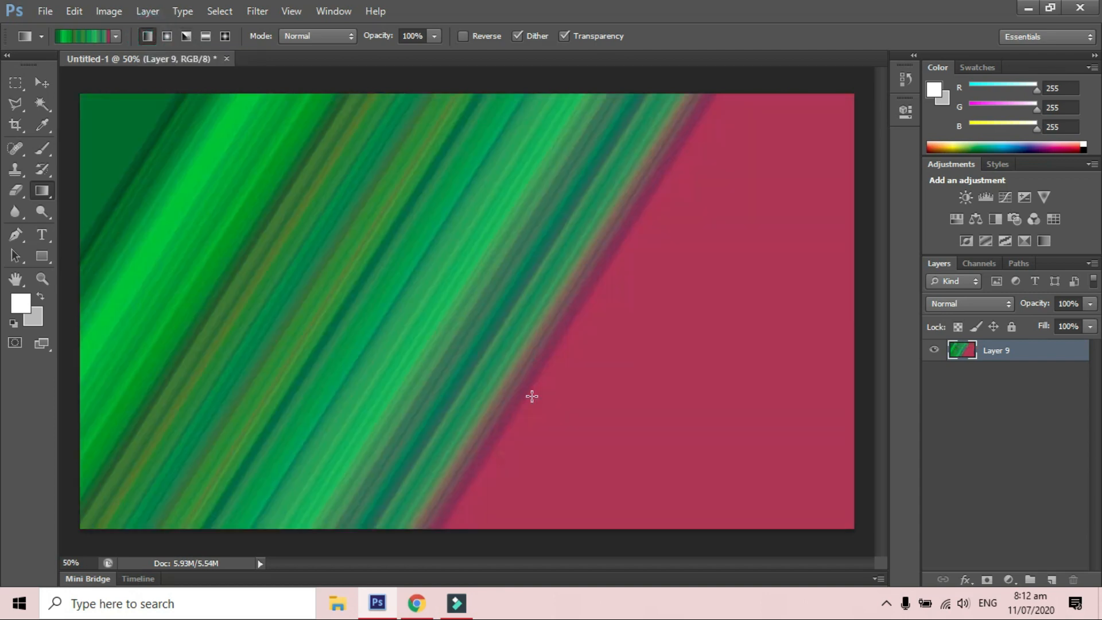
click(167, 36)
drag(232, 202, 581, 369)
click(187, 36)
drag(237, 209, 572, 408)
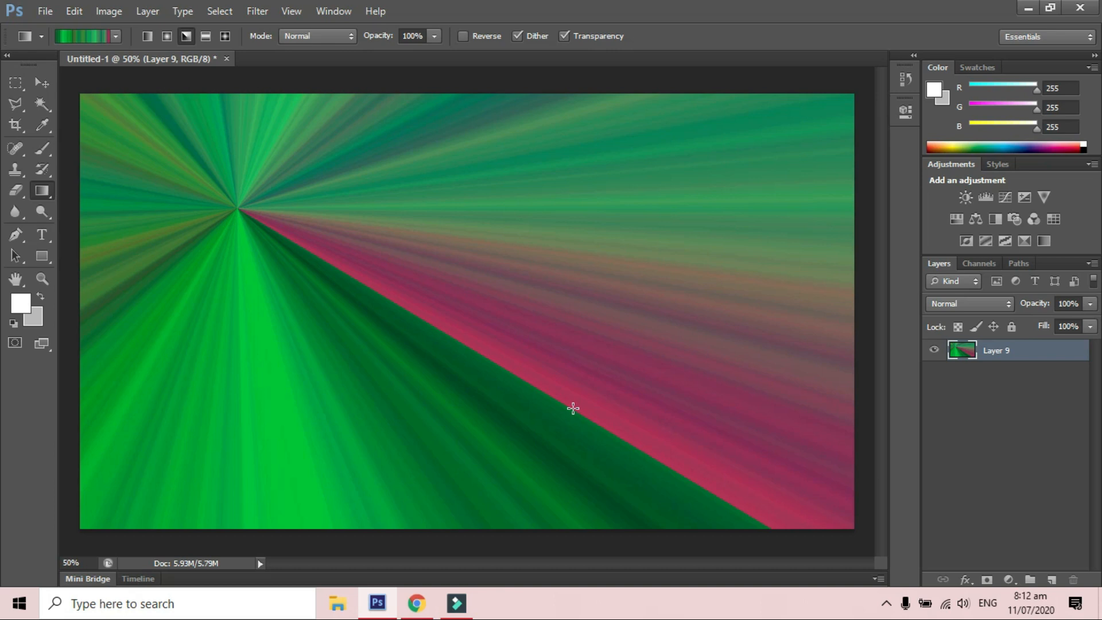
Save the artwork to the Desktop as a JPEG named 2 with Maximum quality 12
click(45, 11)
click(71, 205)
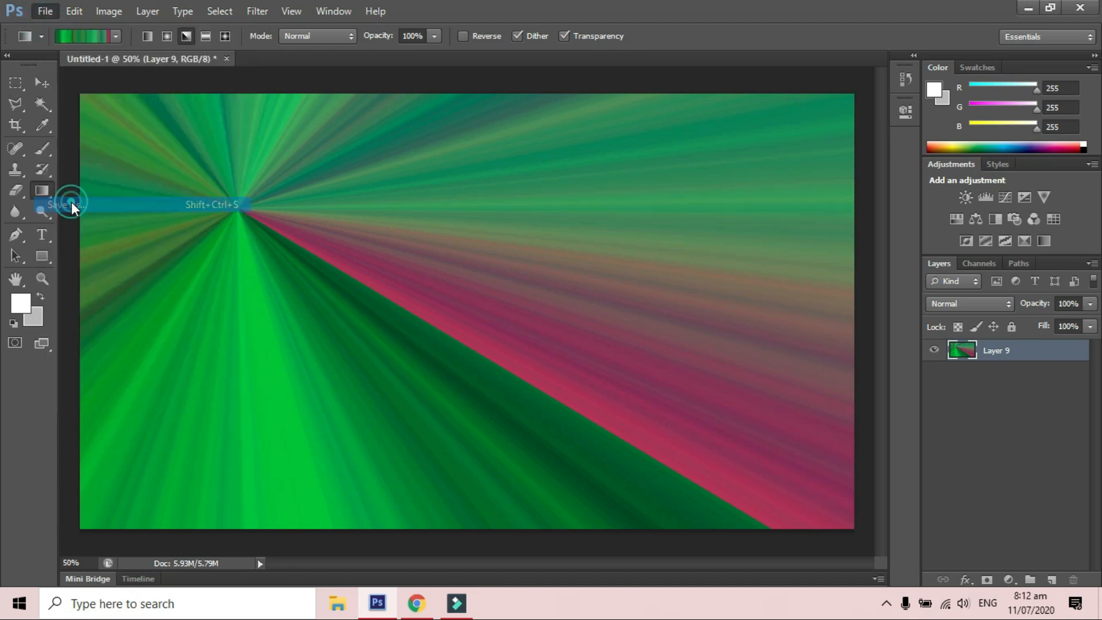
click(367, 192)
click(511, 382)
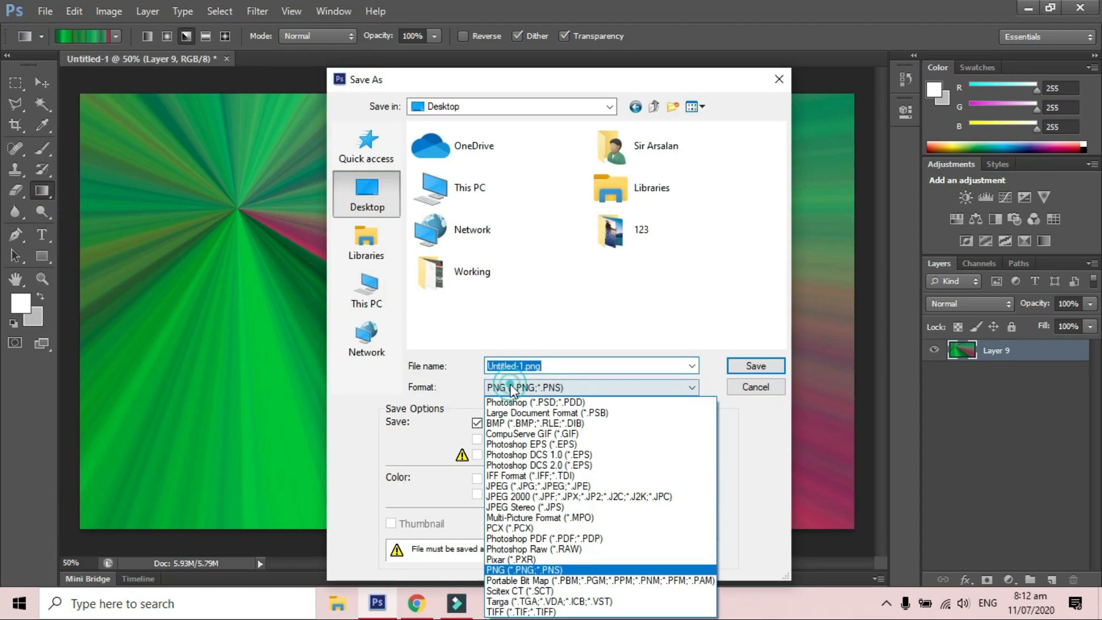
click(559, 487)
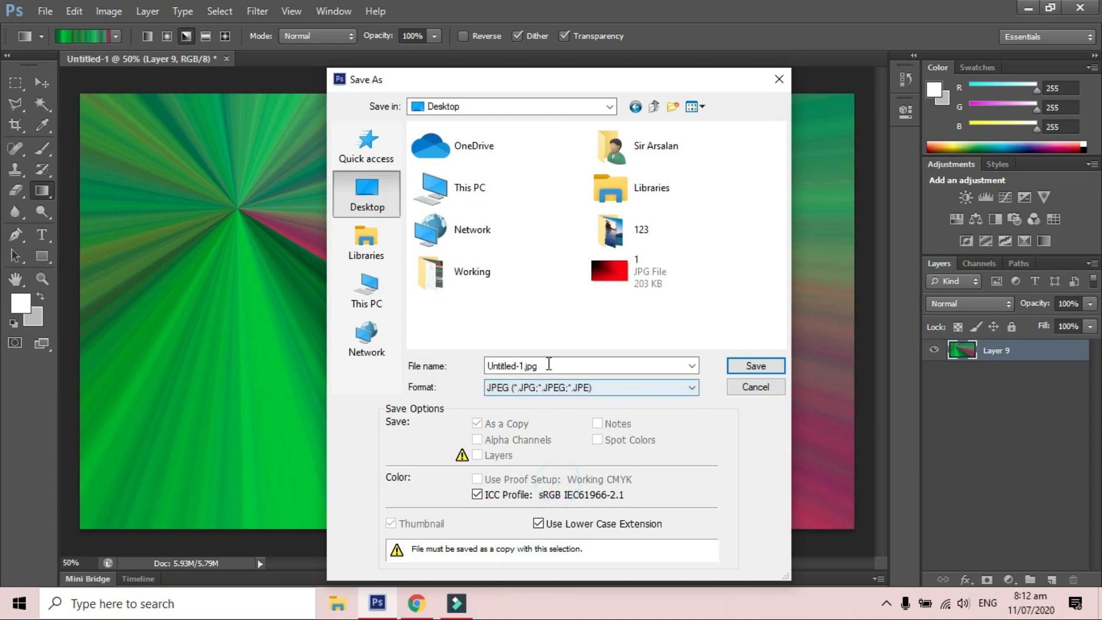
double_click(545, 365)
text(2)
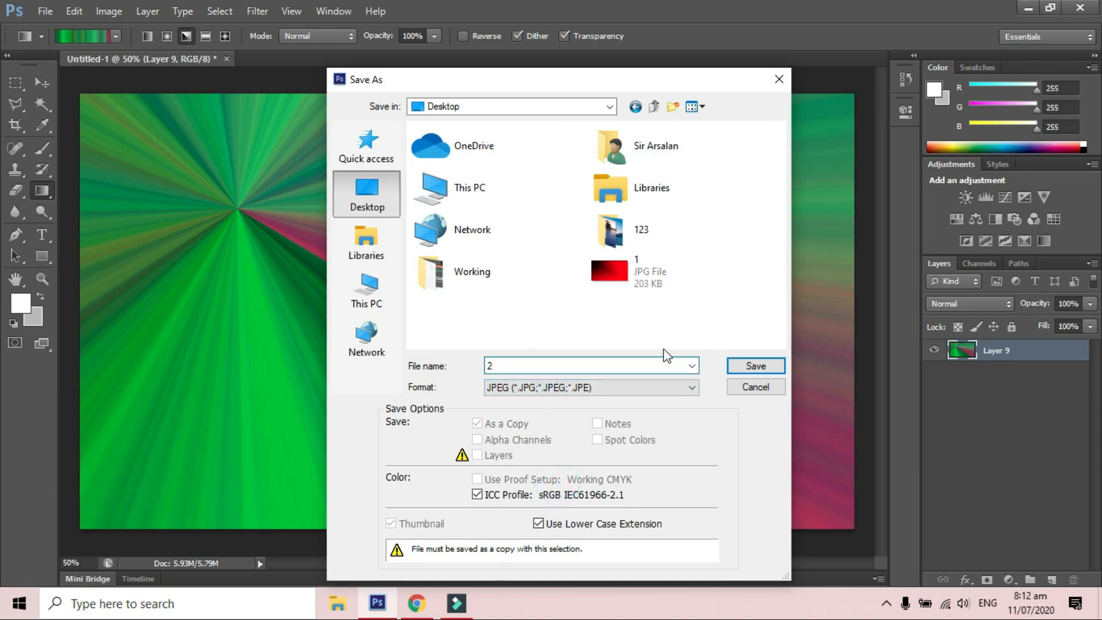
click(740, 365)
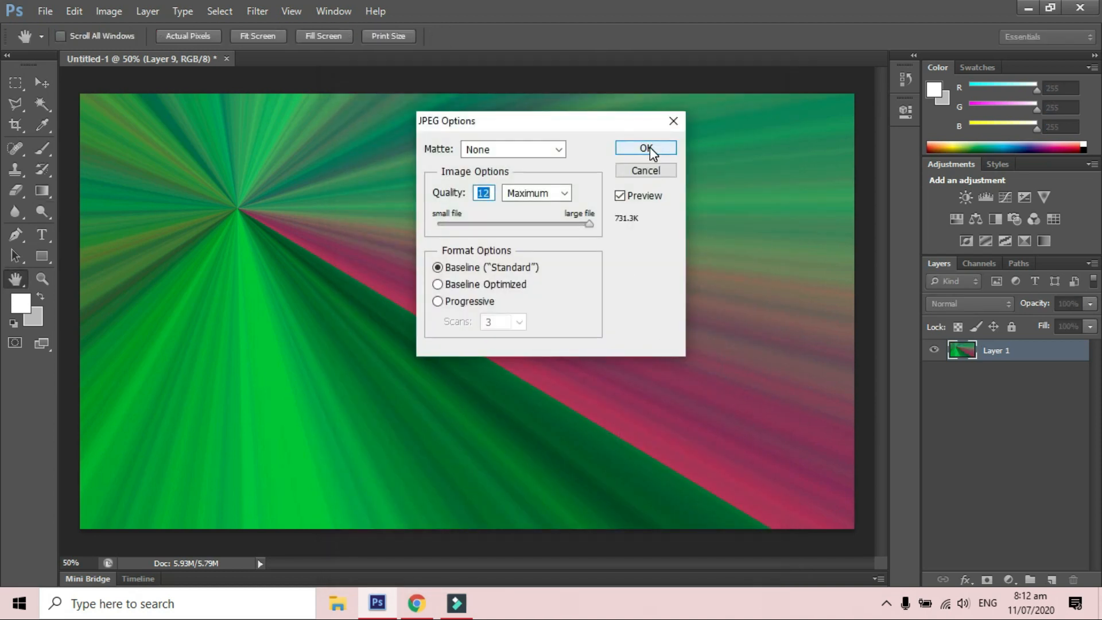
click(649, 148)
Set the saved image 2 as the desktop background and switch back to Photoshop
click(1028, 8)
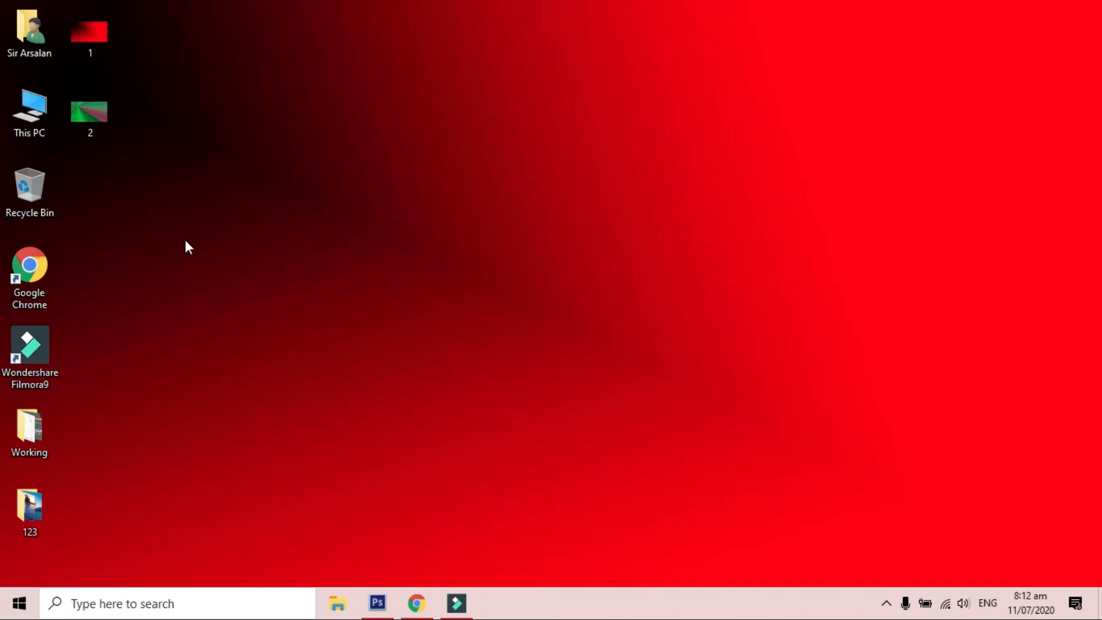
right_click(88, 112)
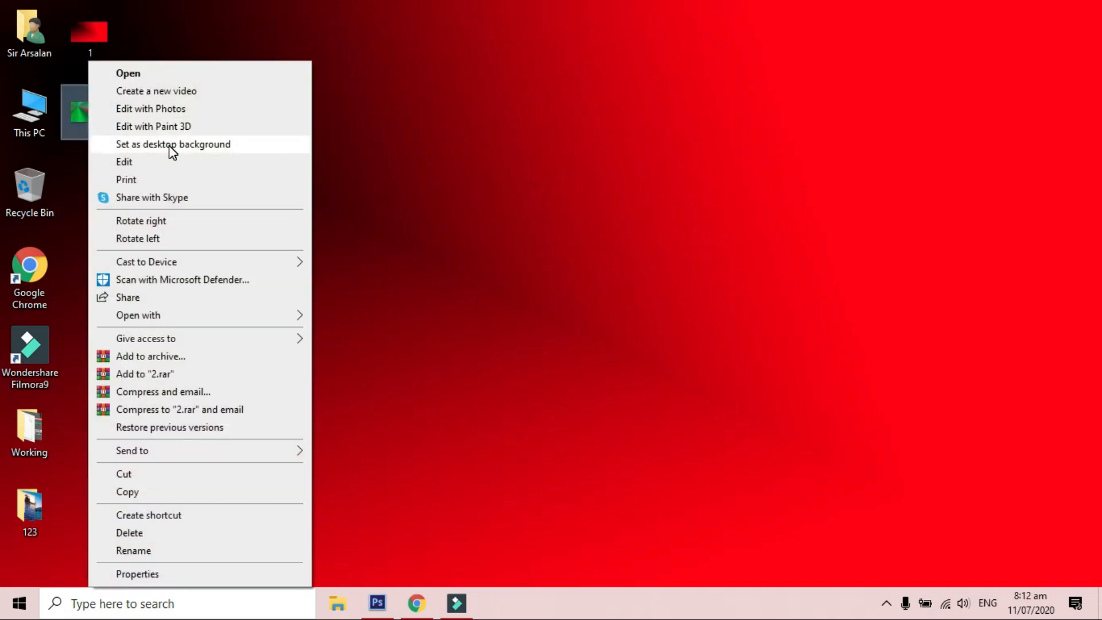
click(168, 146)
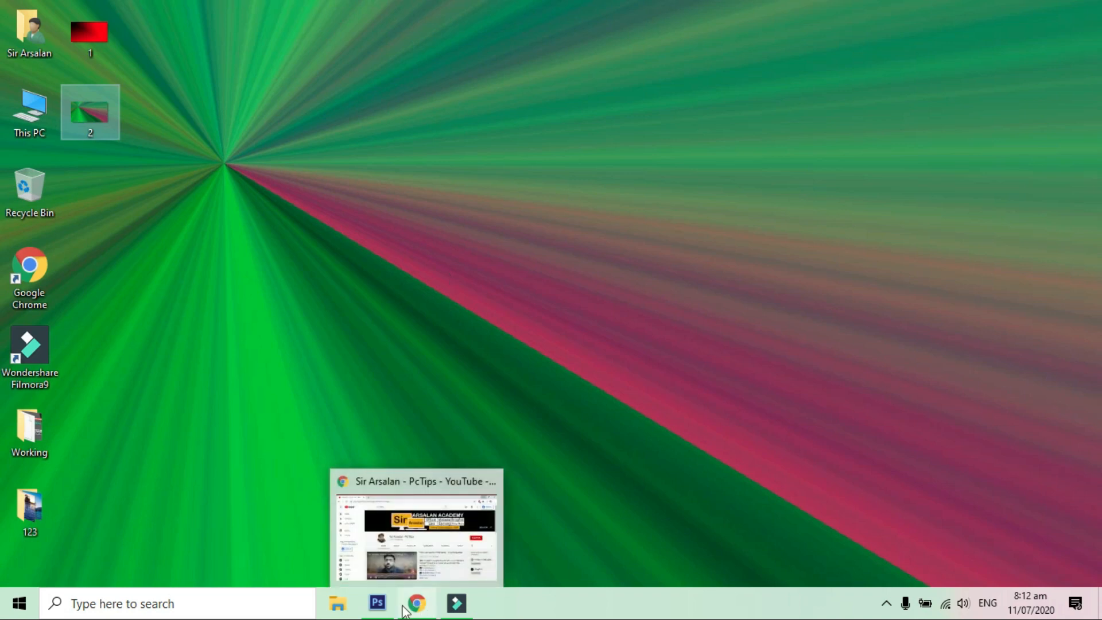
click(378, 604)
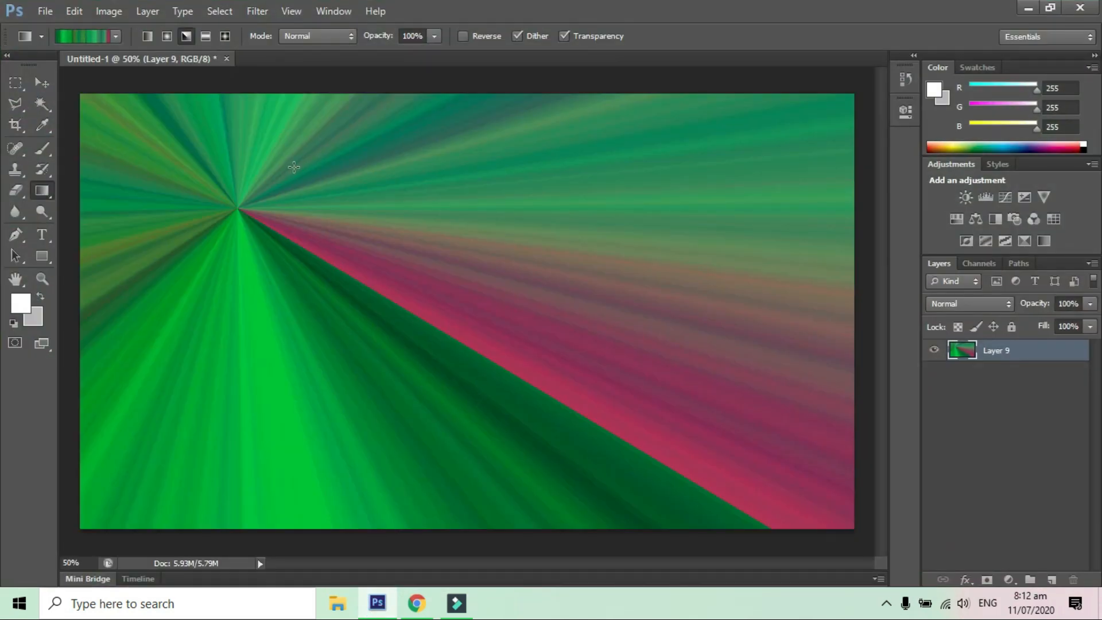
Examine the custom black, red and white preset in the Gradient Editor without applying it
click(89, 36)
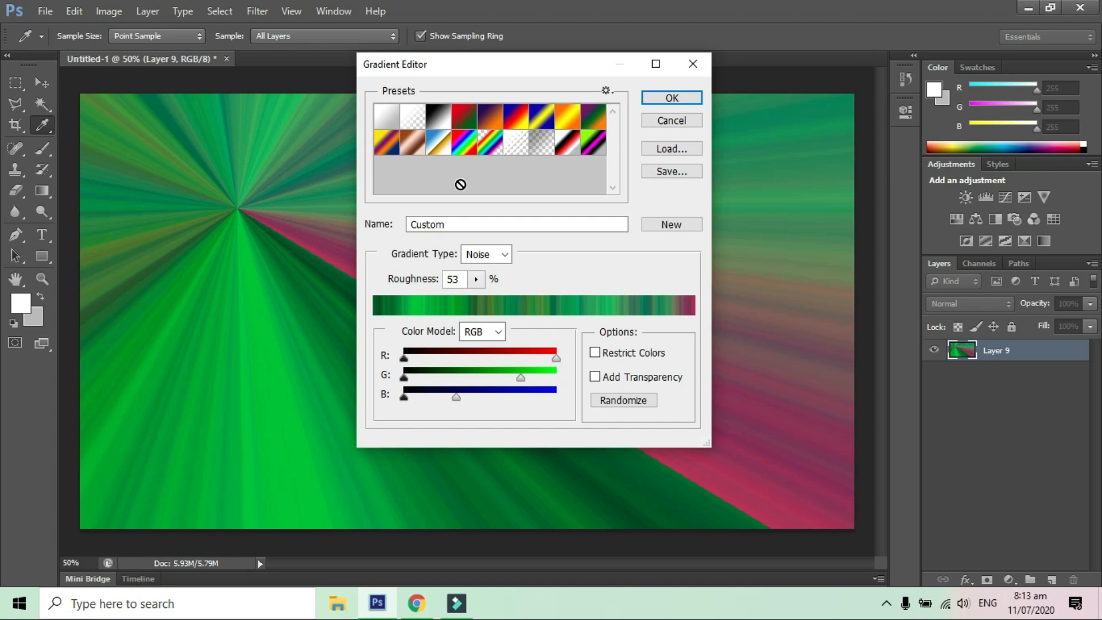
click(574, 150)
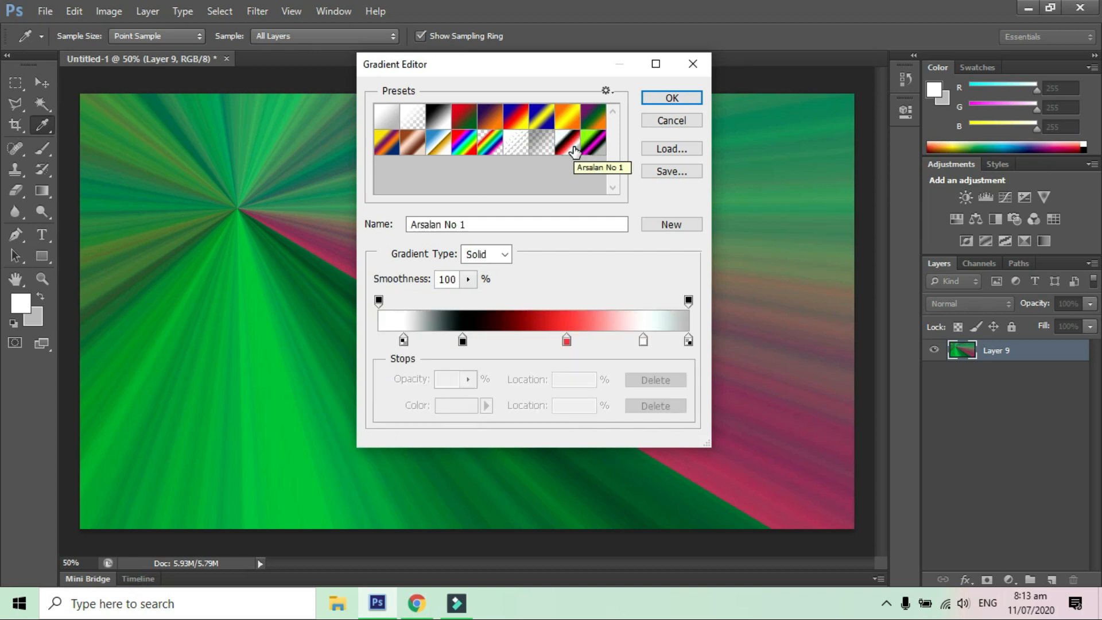
click(670, 124)
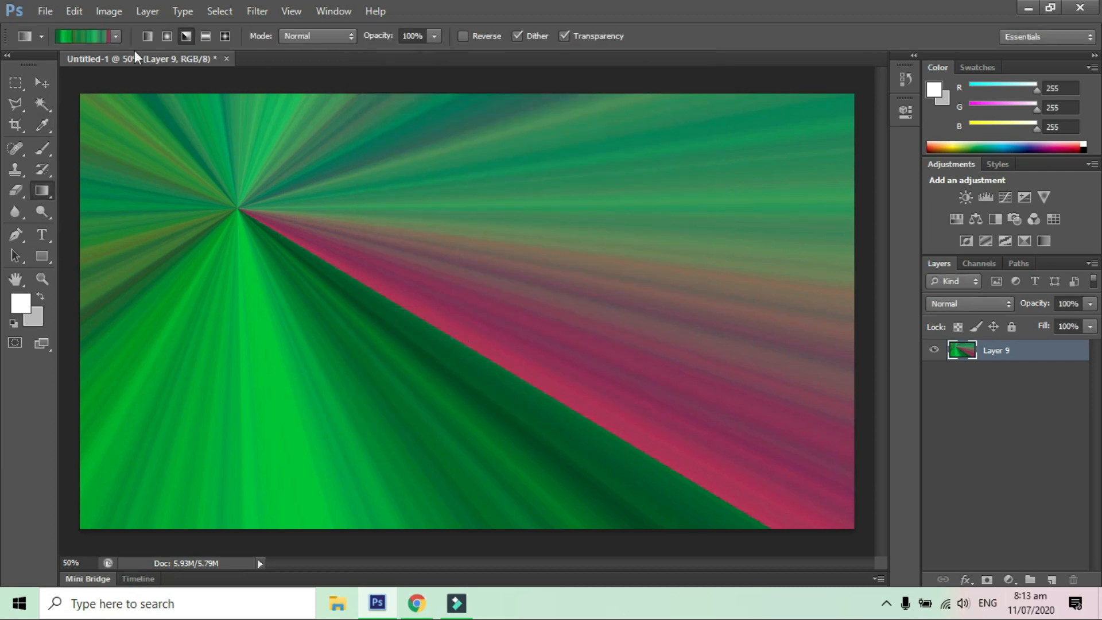
Reset the gradient presets to the default set without saving the current gradients, repeat the reset, and close the gradient picker
click(114, 38)
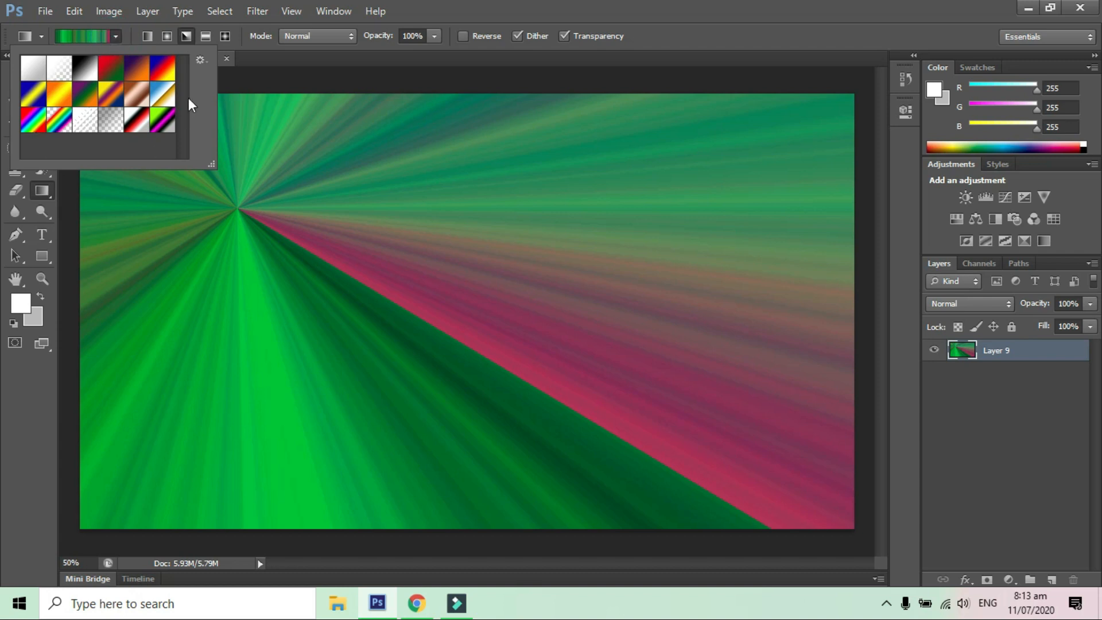
click(199, 61)
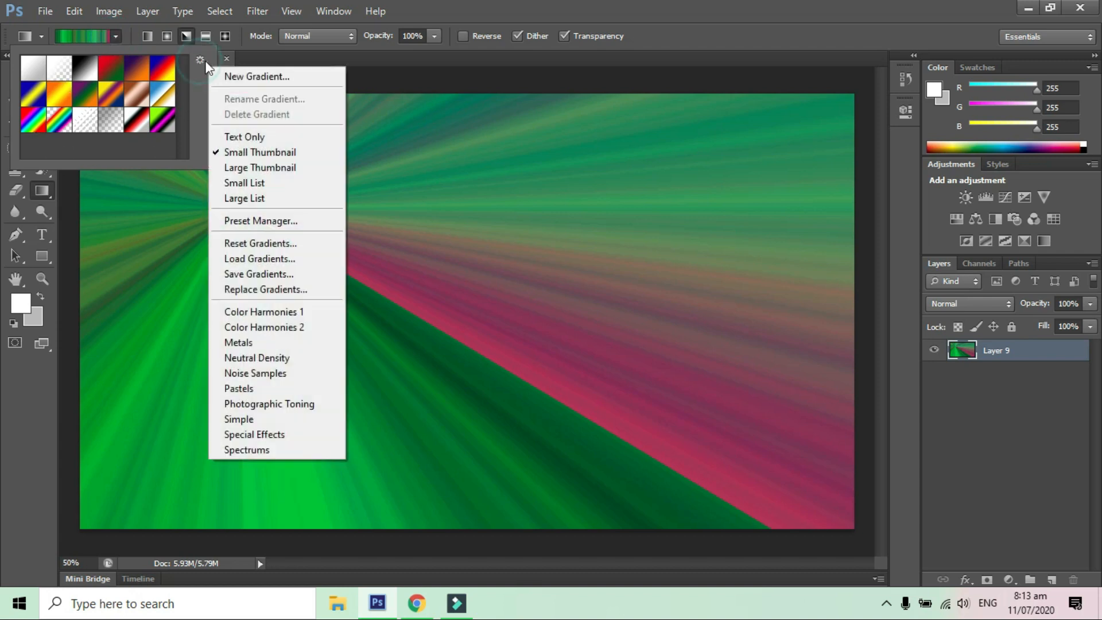
click(261, 241)
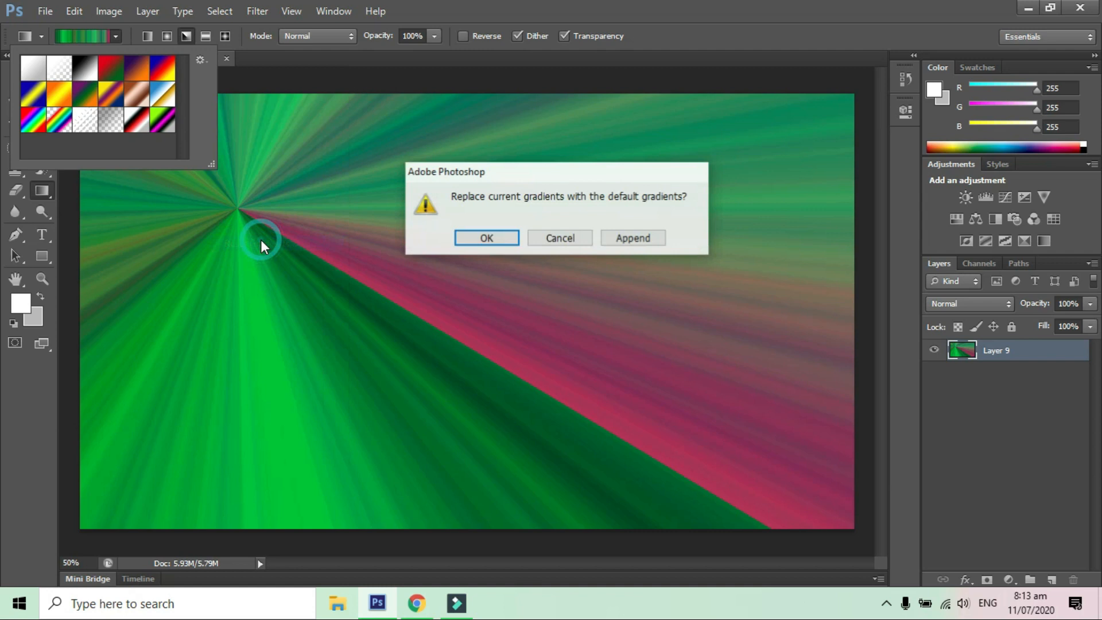
click(487, 239)
click(487, 238)
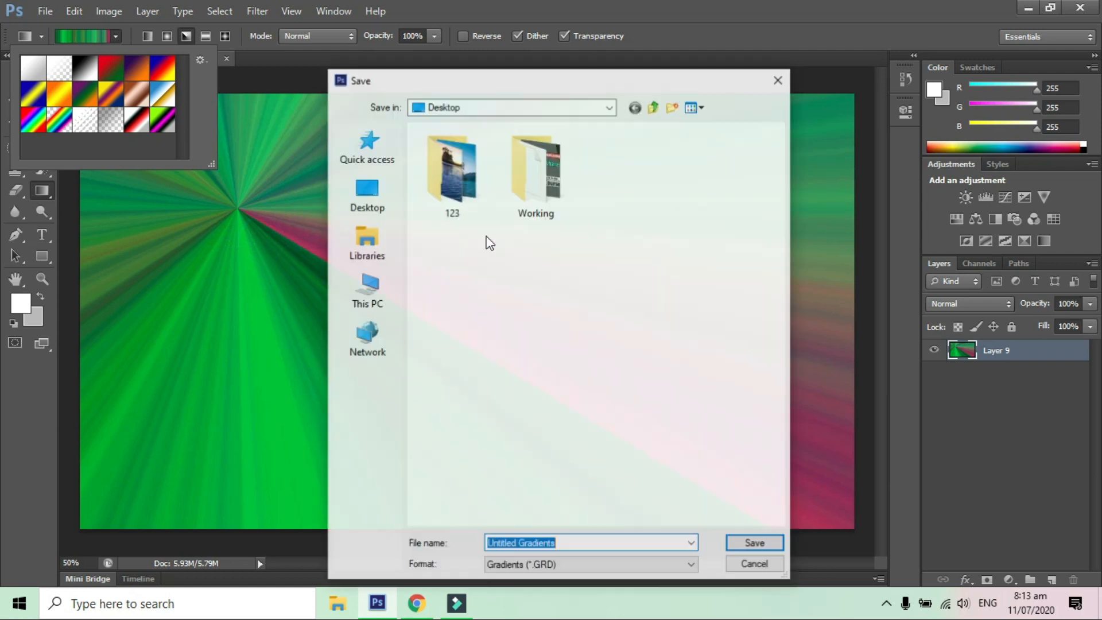
click(755, 566)
click(200, 60)
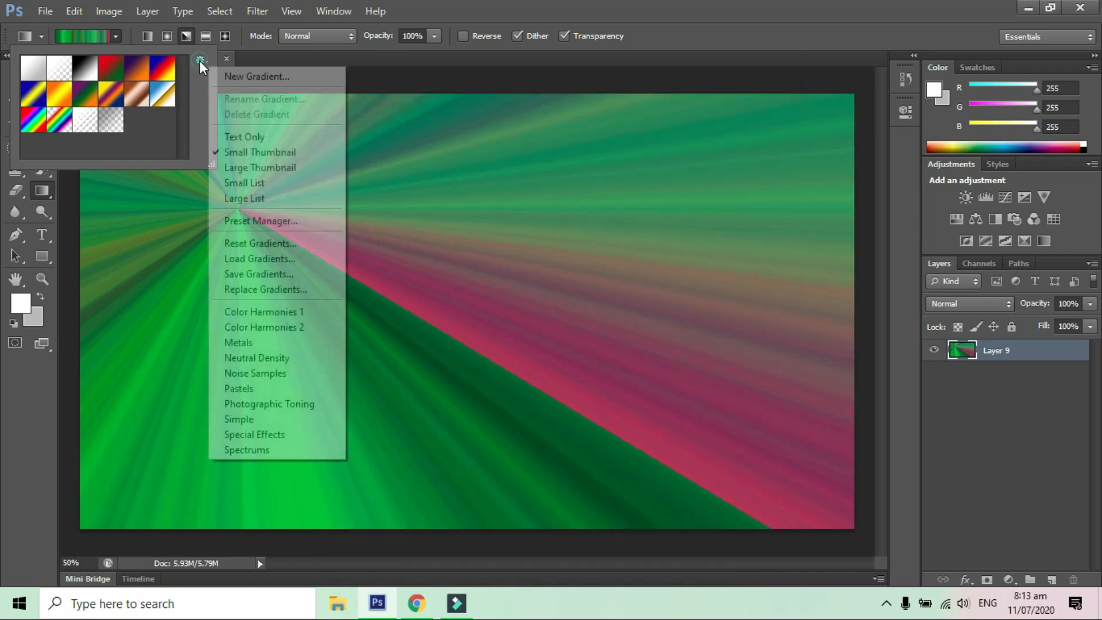
click(257, 241)
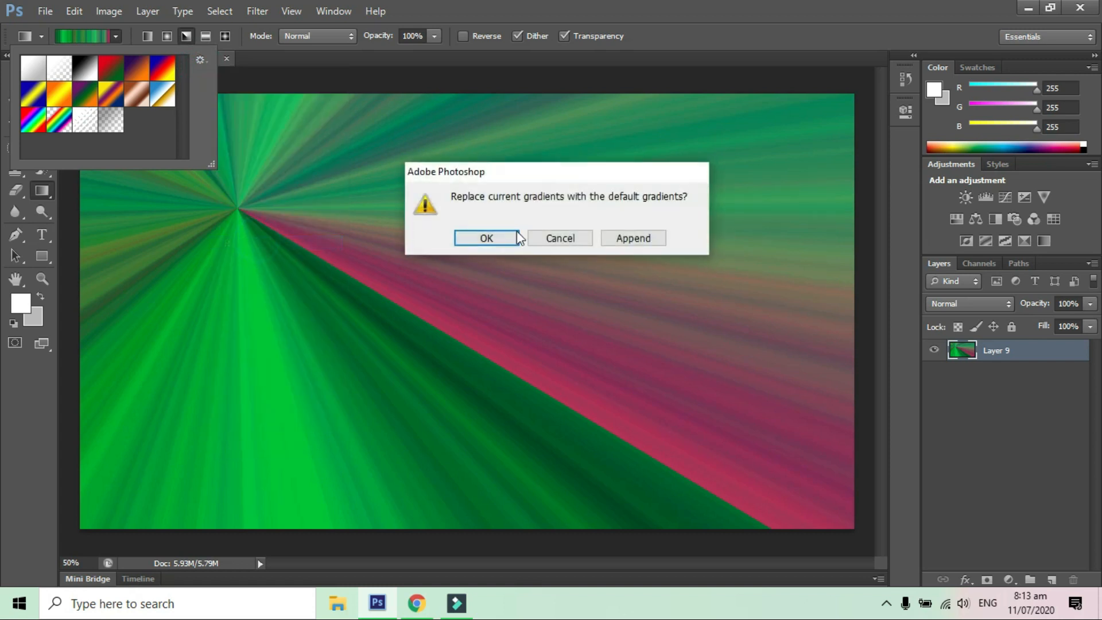
click(504, 242)
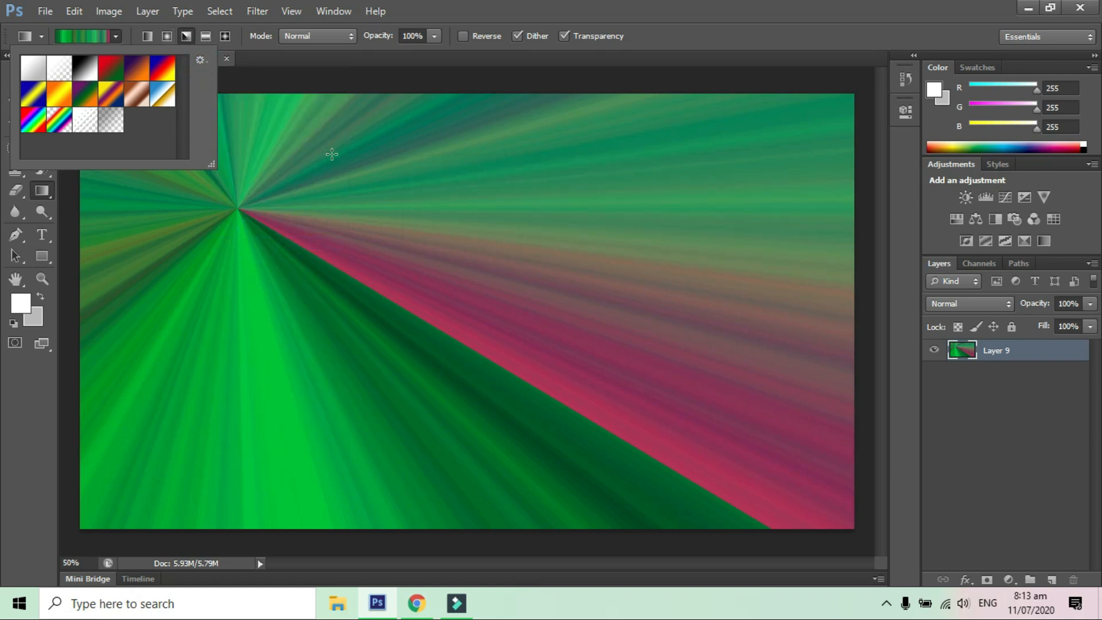
click(151, 233)
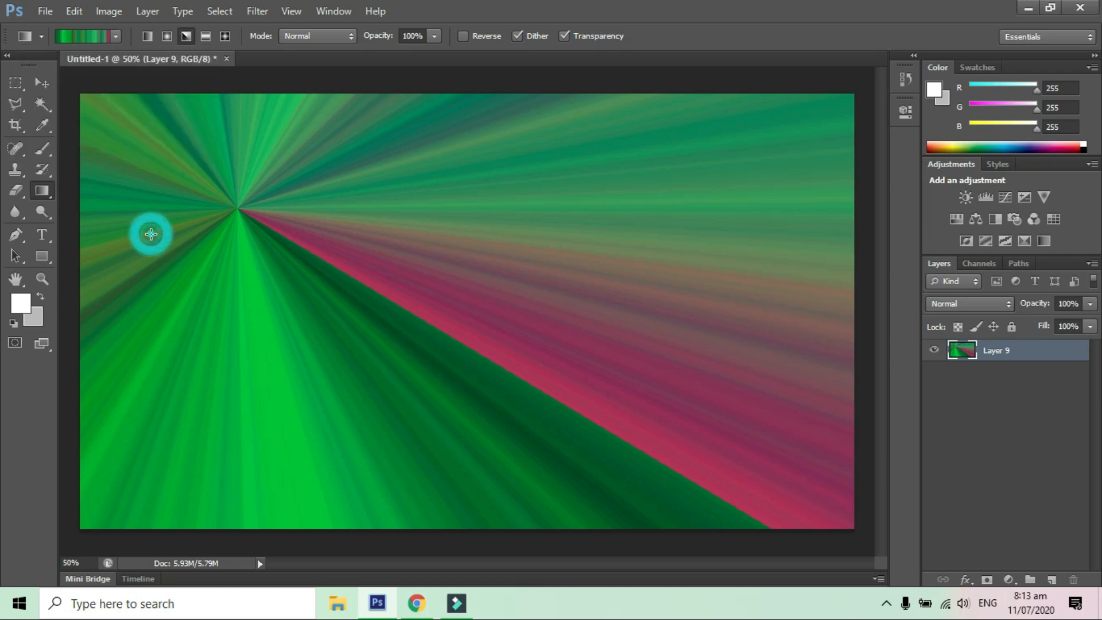
Reselect the Gradient tool and refill the layer with the noise gradient, first in the Angle style and finally in the Linear style
right_click(43, 190)
click(127, 191)
mouse_move(119, 171)
mouse_down()
mouse_move(602, 432)
mouse_move(152, 124)
mouse_up()
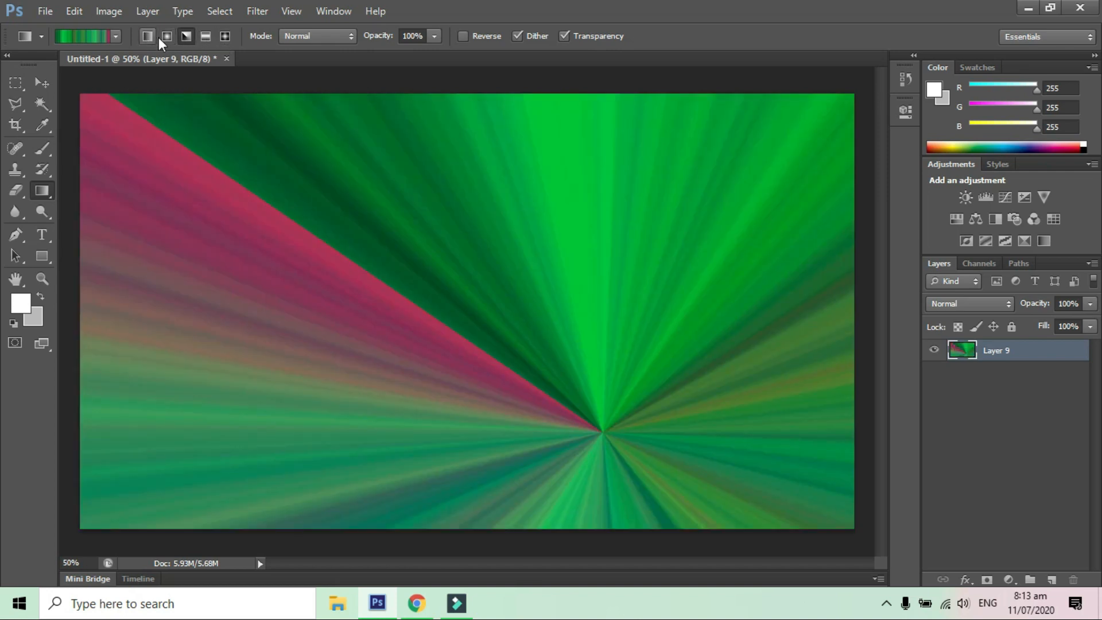
click(149, 35)
click(186, 36)
drag(229, 209, 413, 338)
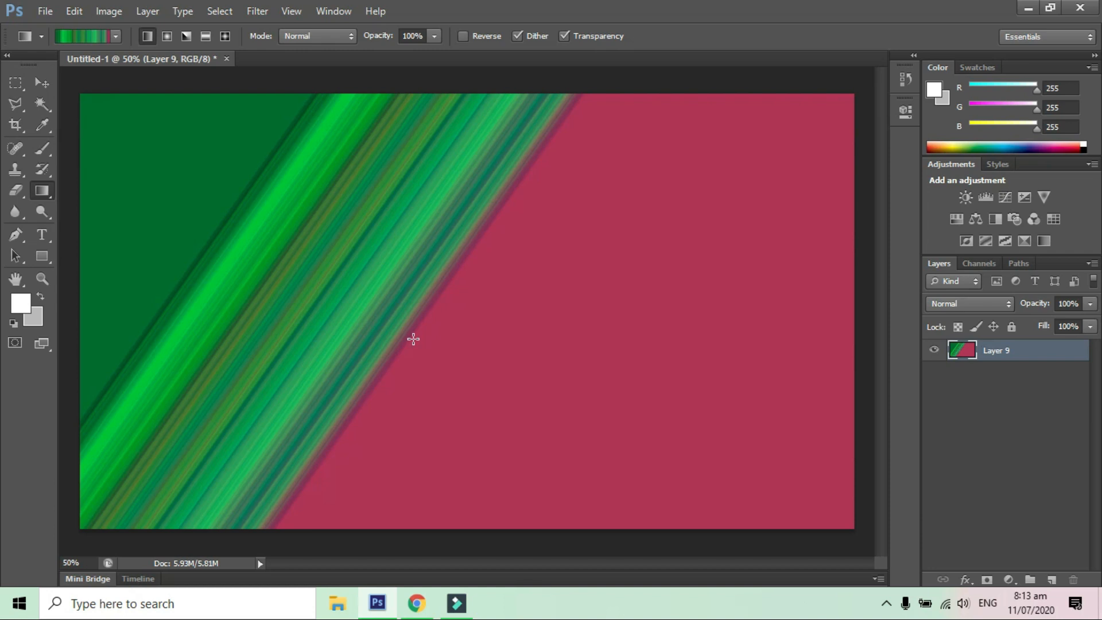
Open the current gradient for editing and keep its gradient type set to Noise
click(88, 36)
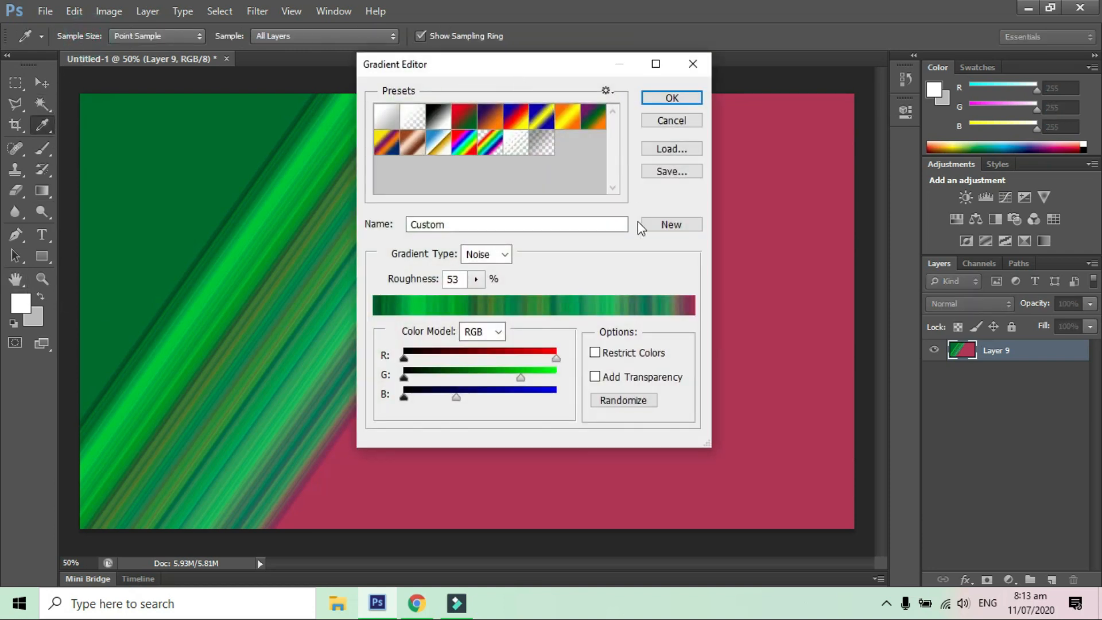
drag(548, 61, 492, 106)
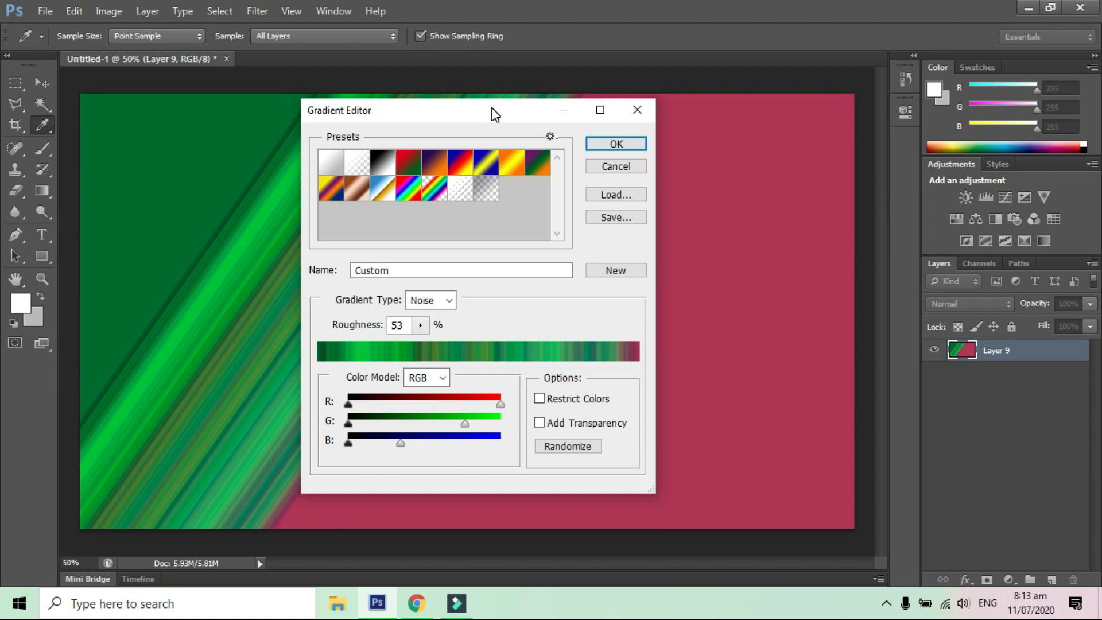
click(429, 301)
click(429, 301)
click(449, 304)
click(435, 325)
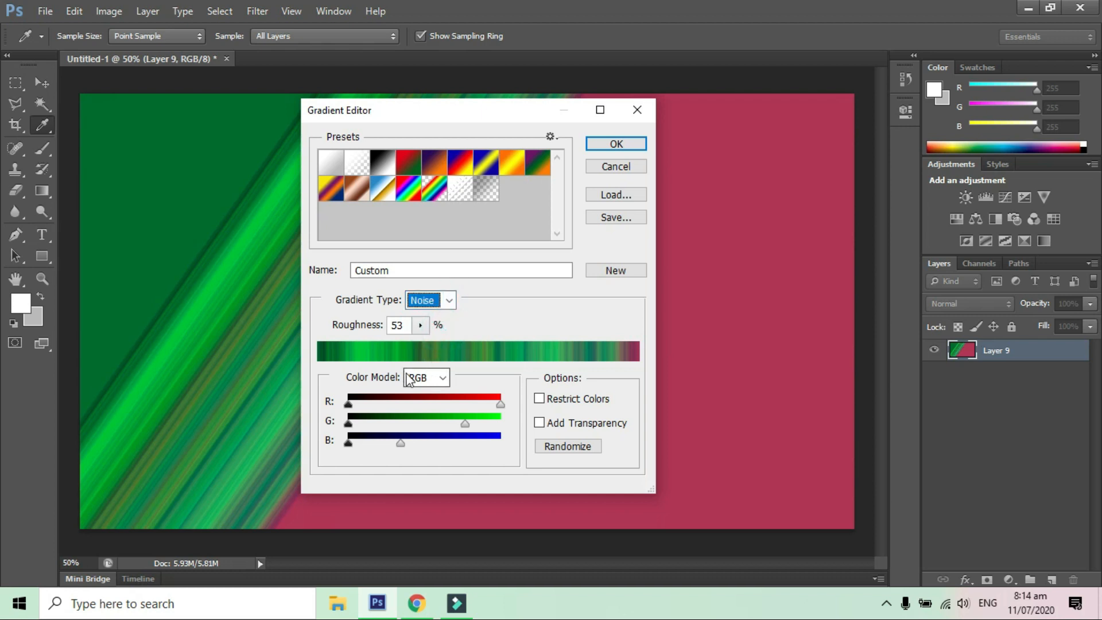
Randomize the noise gradient's colors and switch its color model to HSB
click(557, 448)
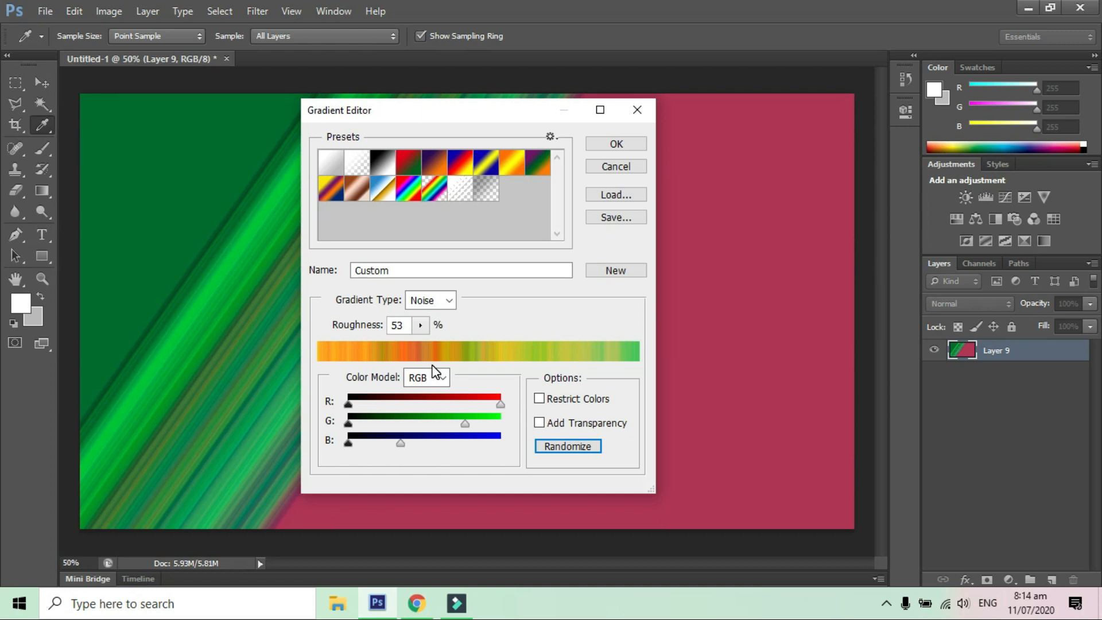
click(443, 379)
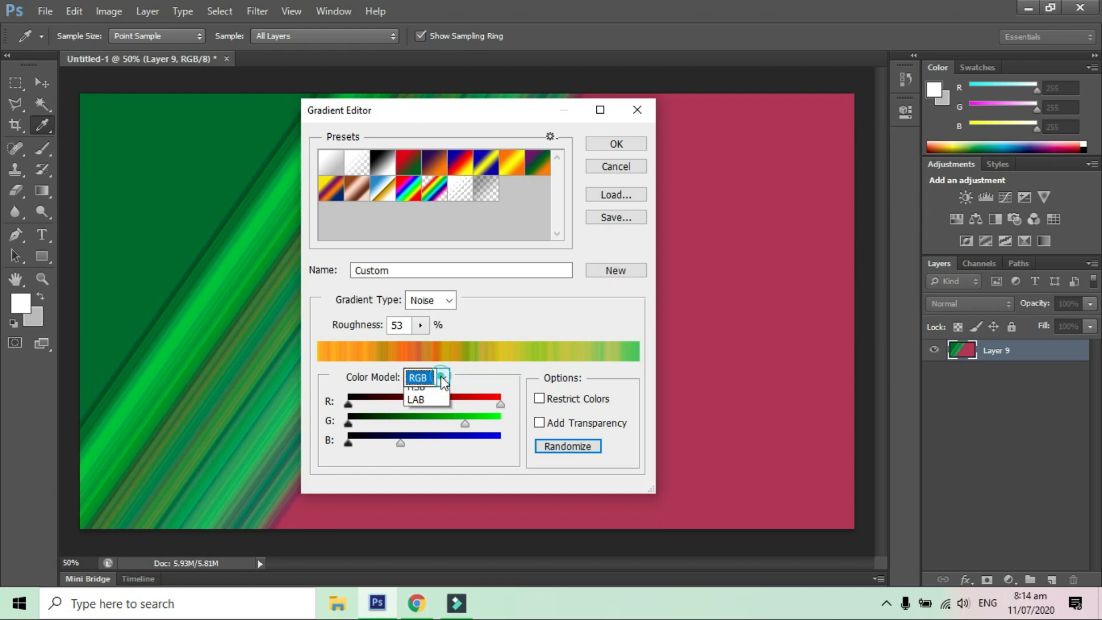
click(432, 408)
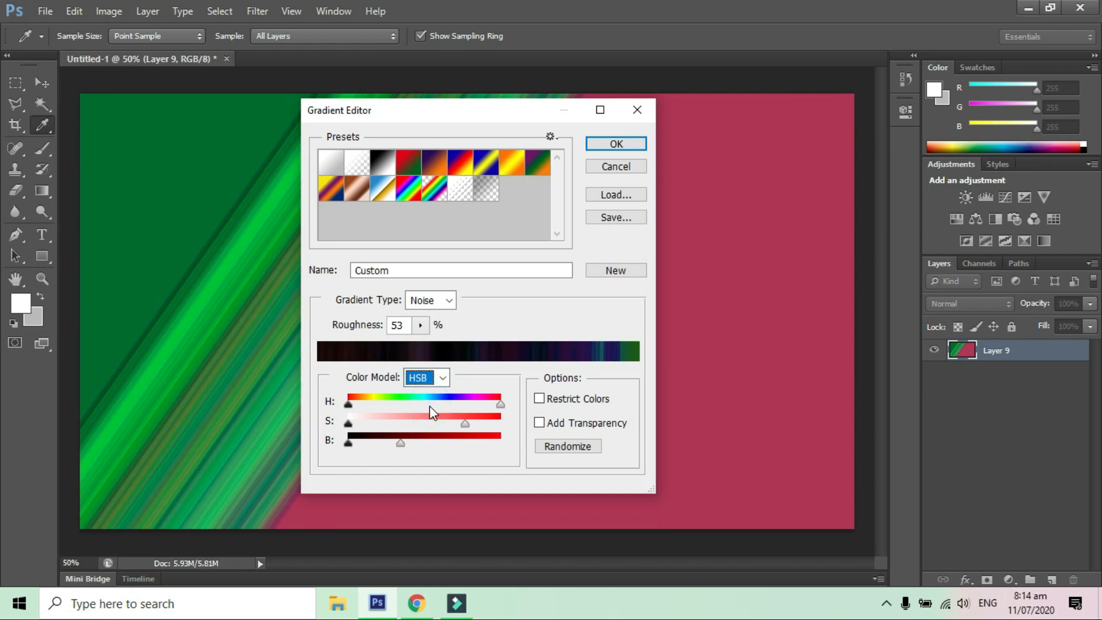
Switch the noise gradient's color model to LAB, try added transparency, and leave transparency off
click(427, 378)
click(430, 418)
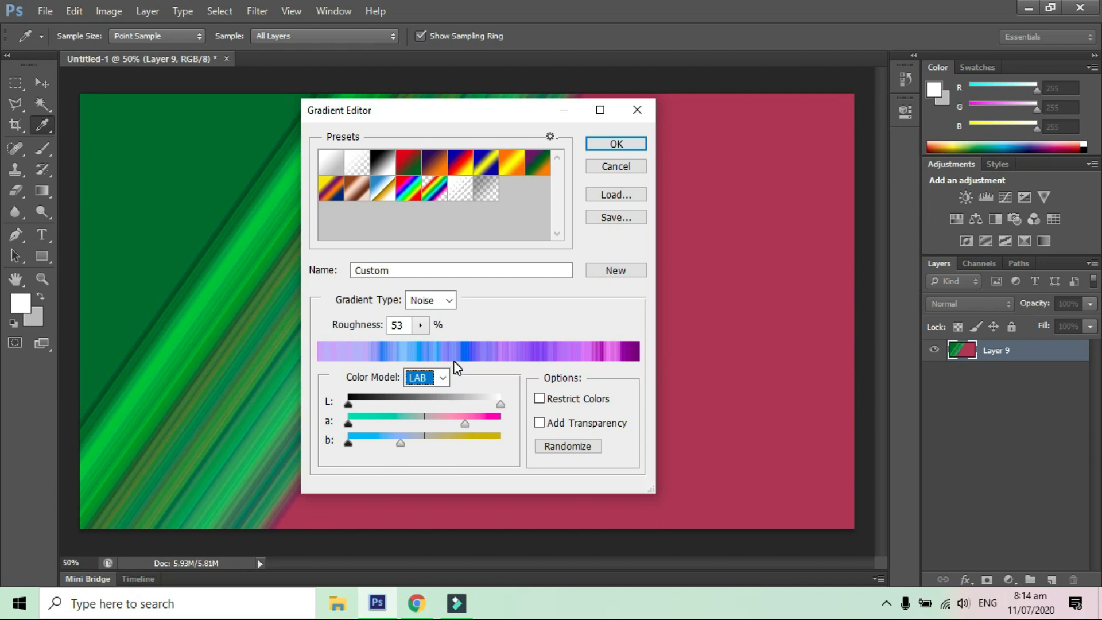
click(540, 423)
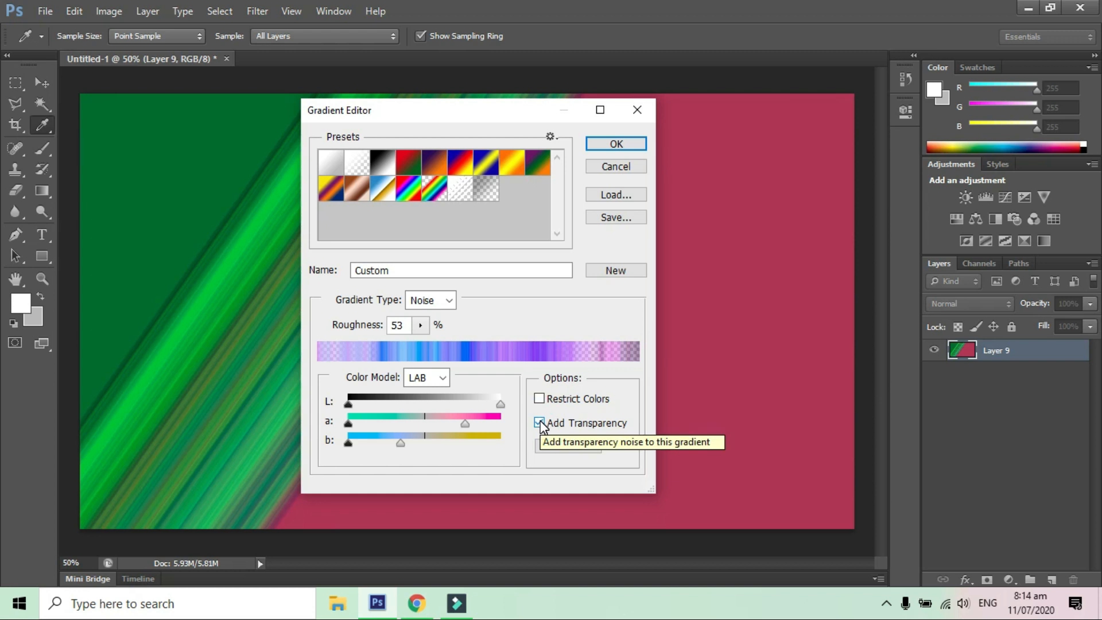
click(540, 425)
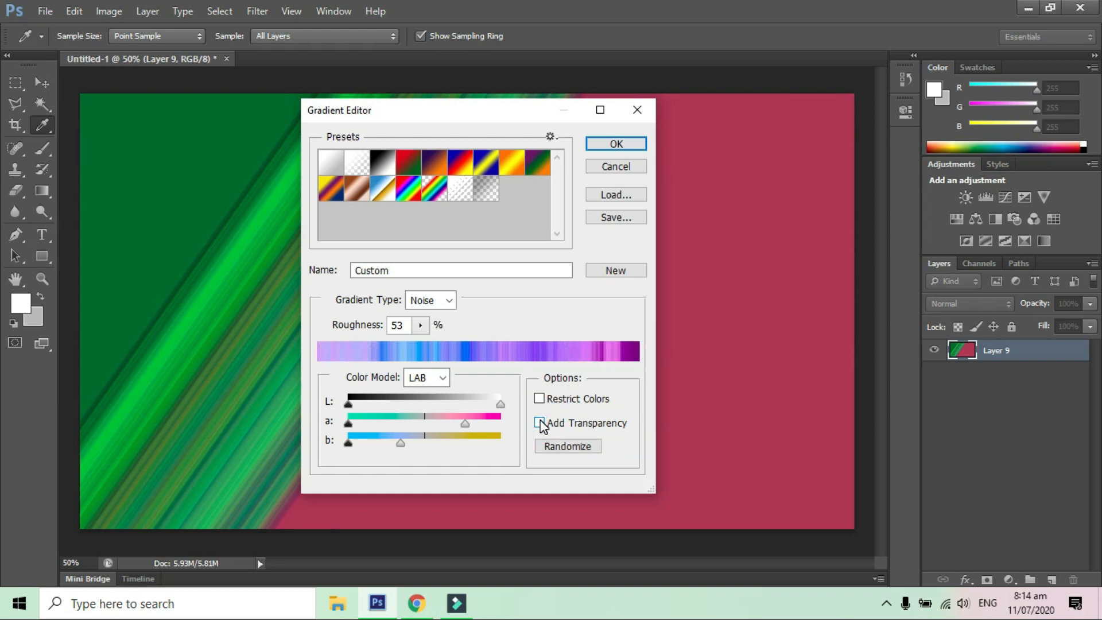
Name the noise gradient "Colour N0 1", add it as a new preset, and confirm the gradient settings
double_click(394, 270)
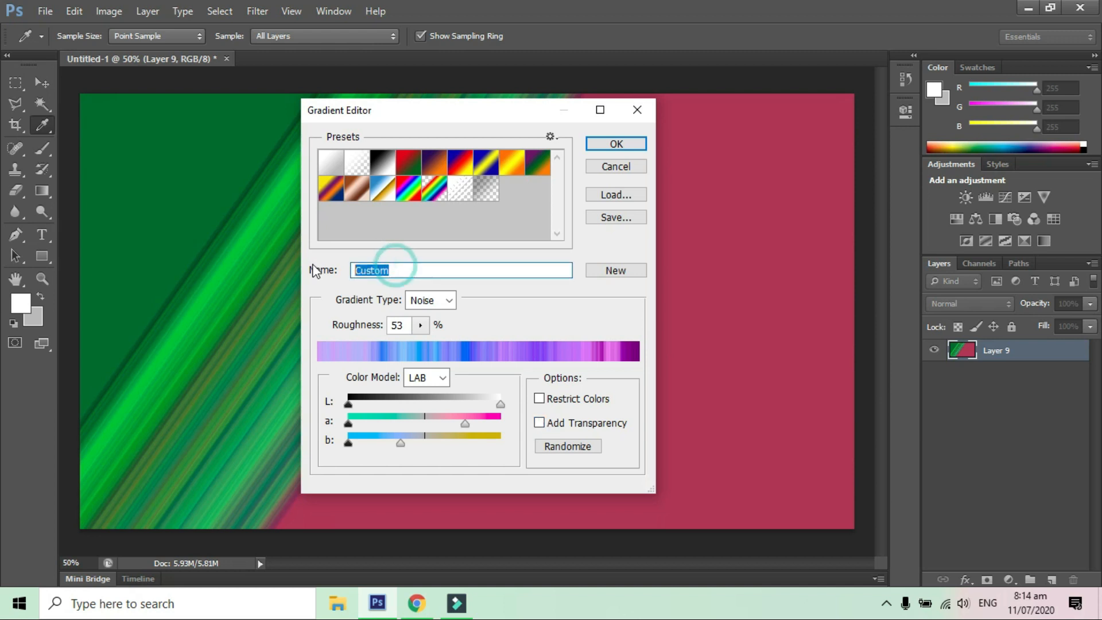
text(Colour N)
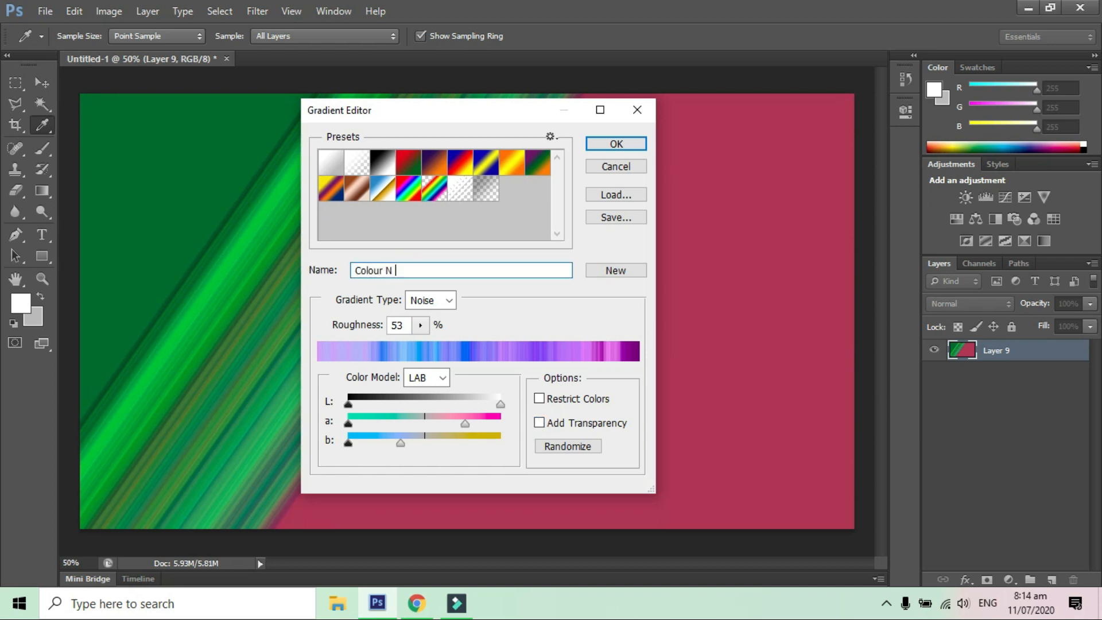
key(BackSpace)
text(0 1)
click(628, 274)
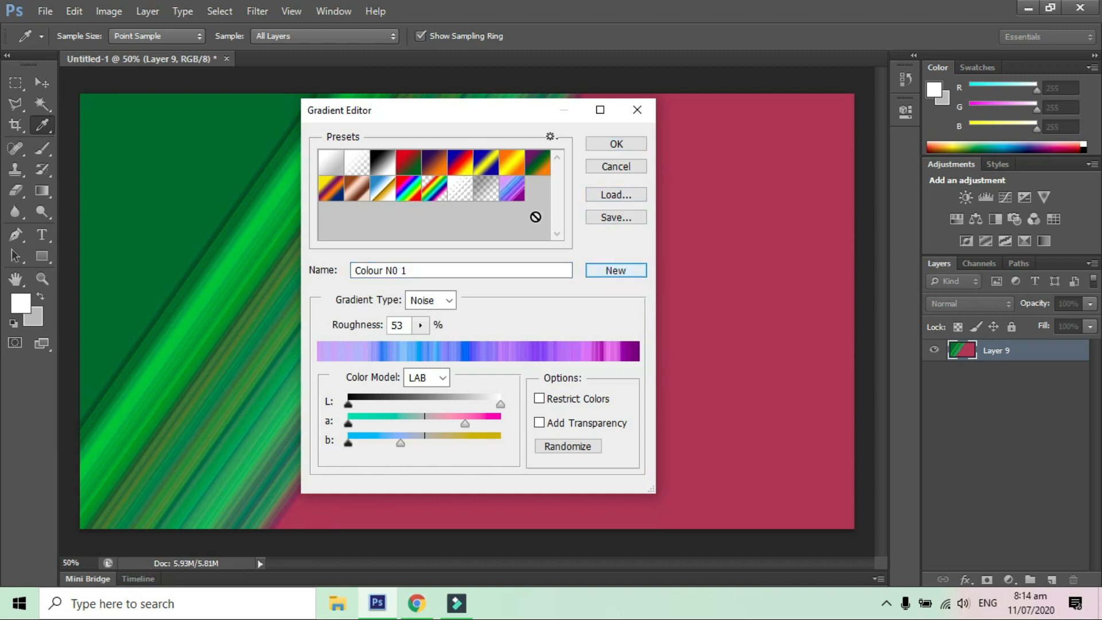
click(625, 145)
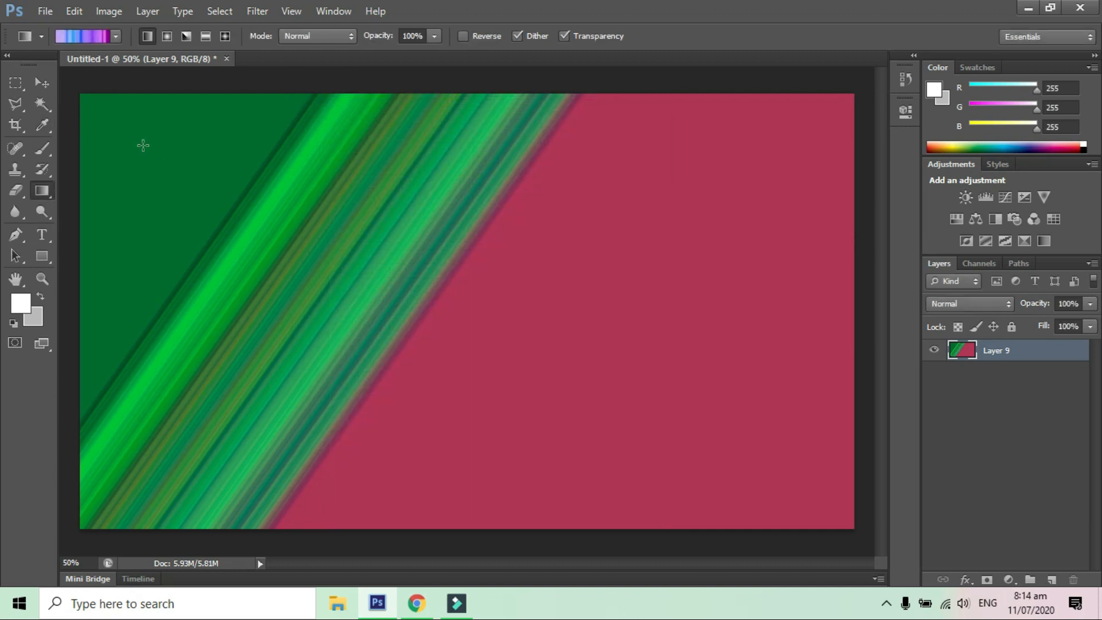
Choose the saved purple noise preset and fill Layer 9 diagonally with it in the Linear style
click(115, 36)
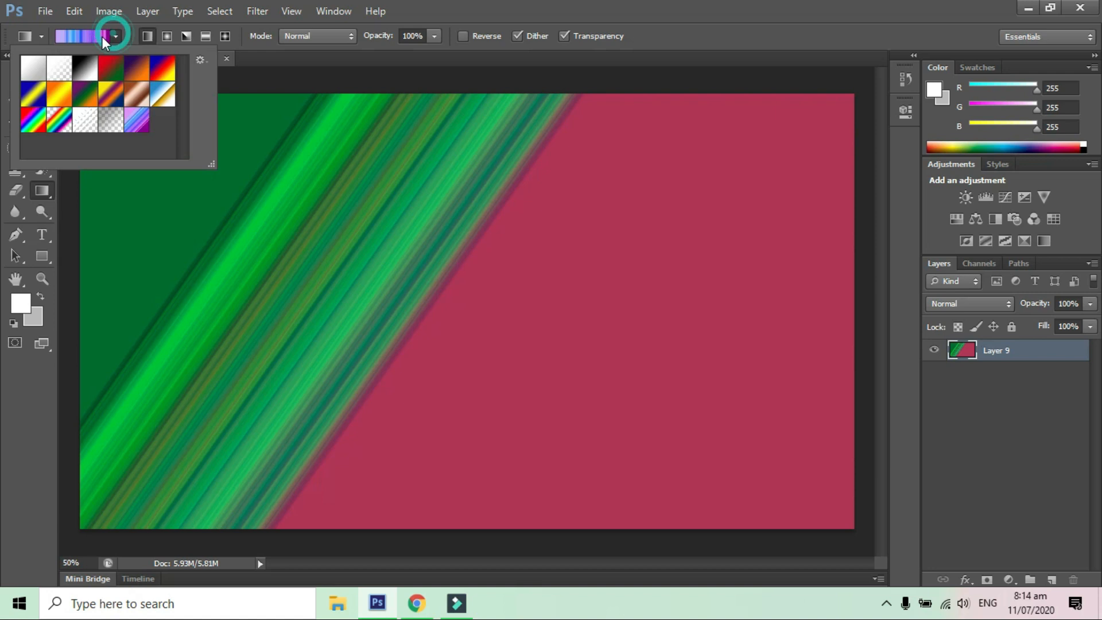
click(143, 129)
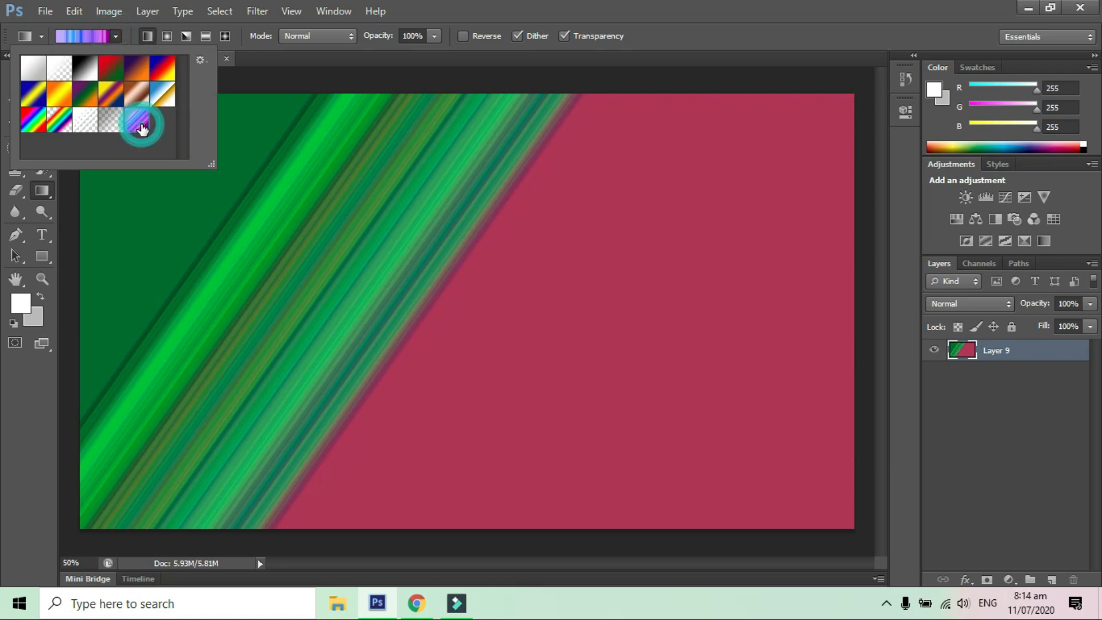
drag(241, 180, 623, 378)
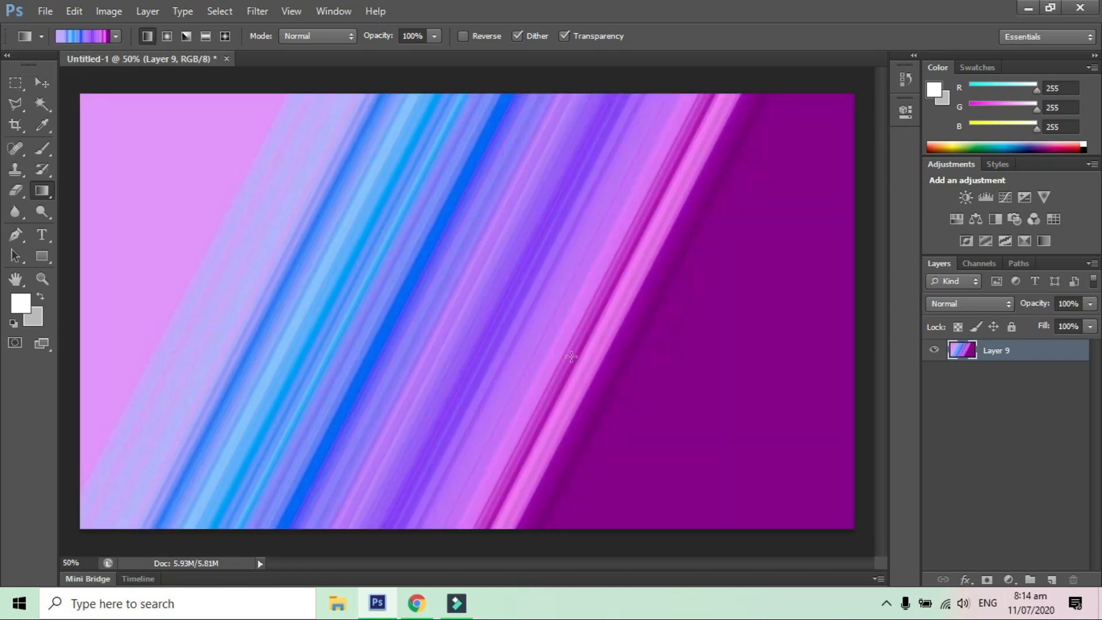
Refill Layer 9 with the purple noise gradient, first in the Reflected style and finally in the Angle style
click(205, 36)
drag(256, 152, 551, 308)
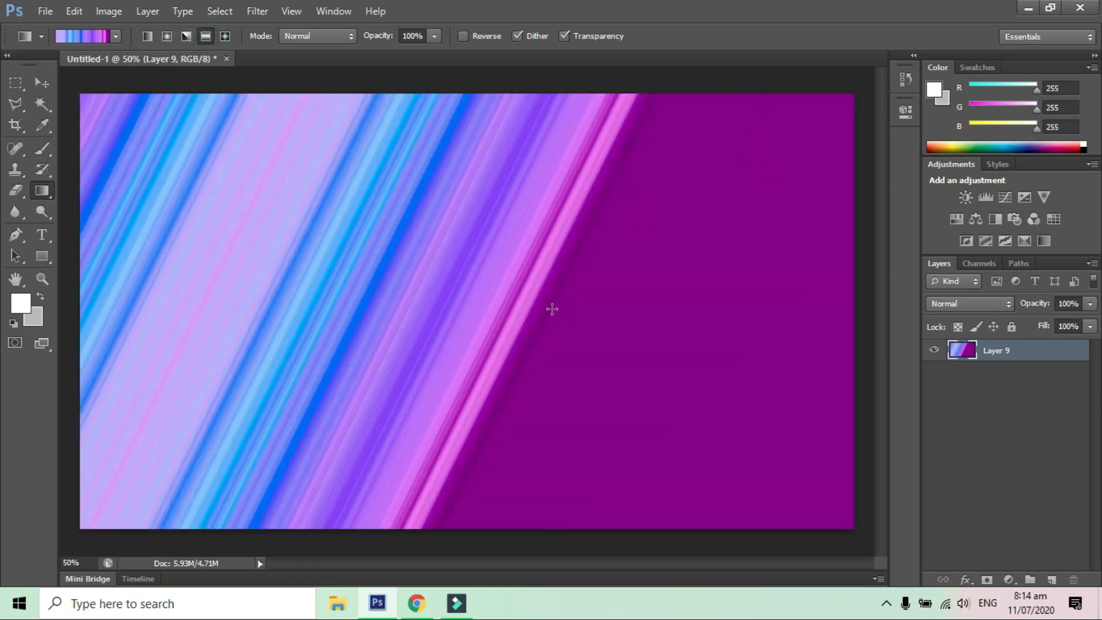
drag(343, 234, 594, 336)
click(208, 36)
drag(503, 244, 691, 307)
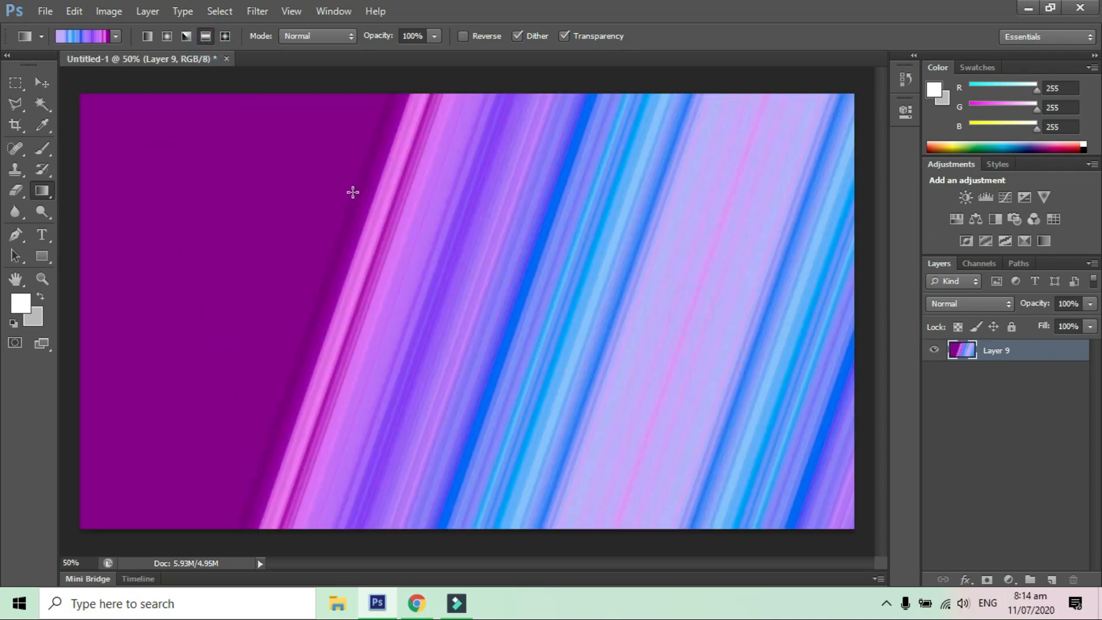
click(183, 36)
drag(289, 173, 528, 305)
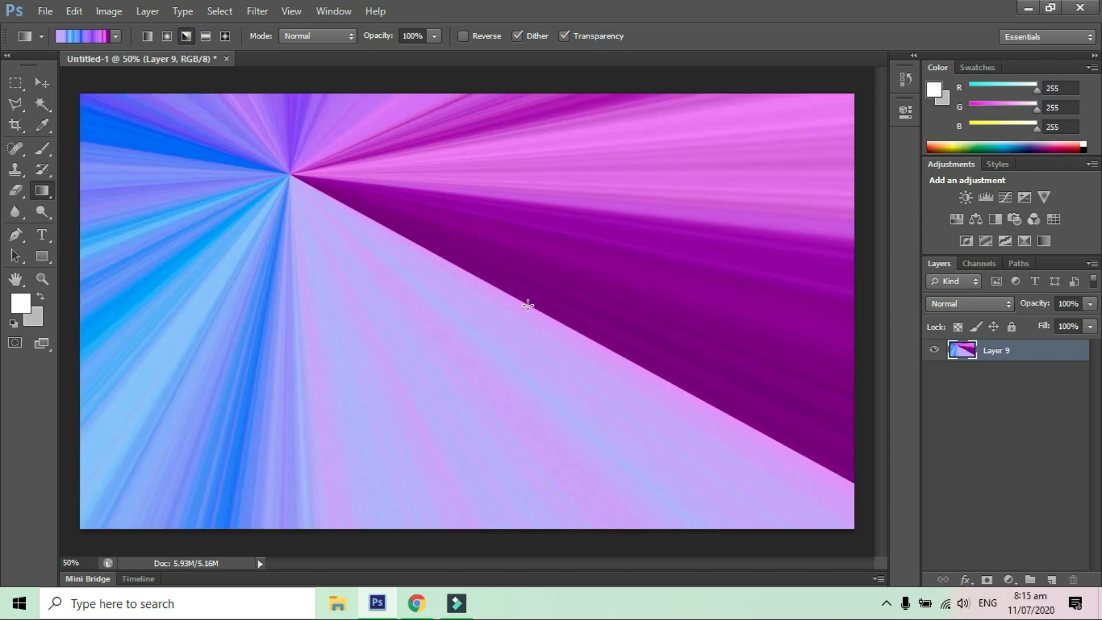
click(105, 35)
click(615, 165)
click(113, 34)
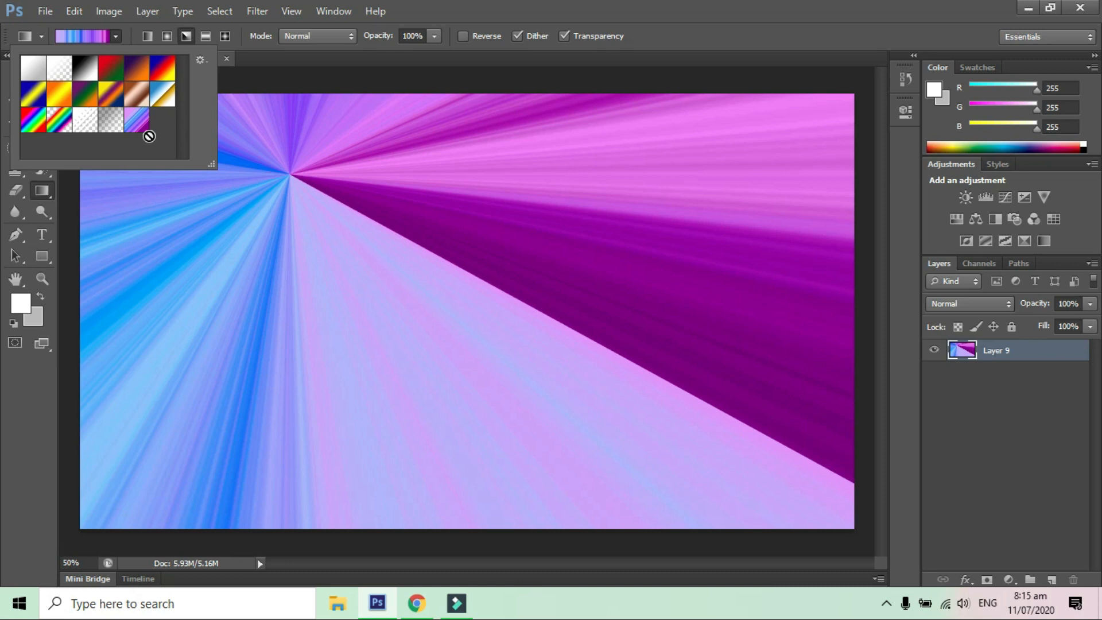
Open the current gradient for editing, switch its color model to RGB, and randomize its colors
click(74, 39)
click(439, 381)
click(418, 395)
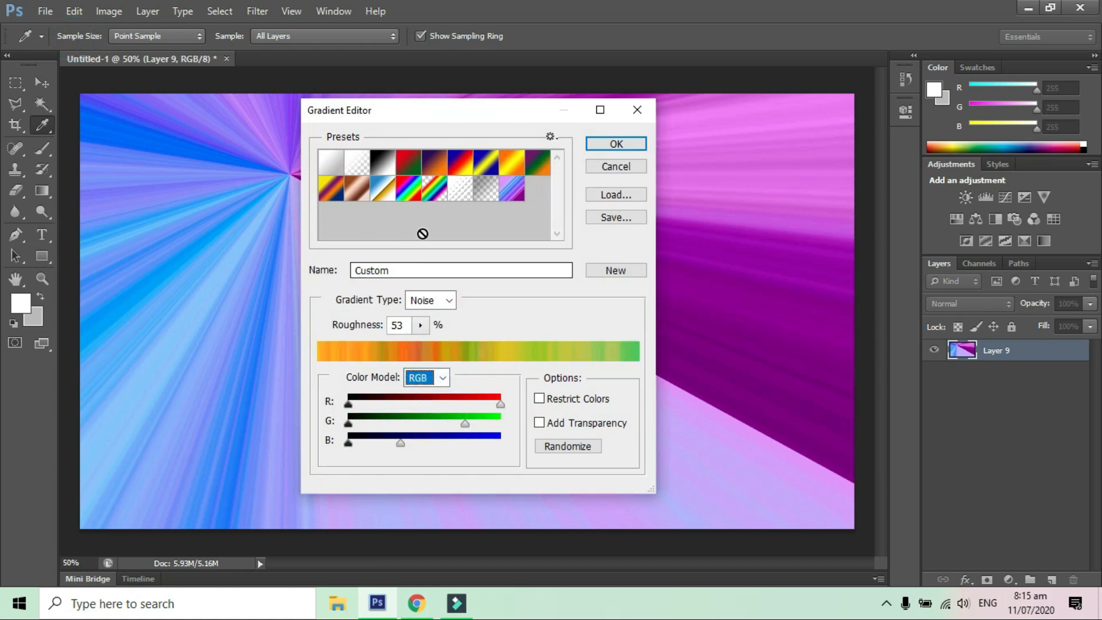
drag(406, 104, 504, 124)
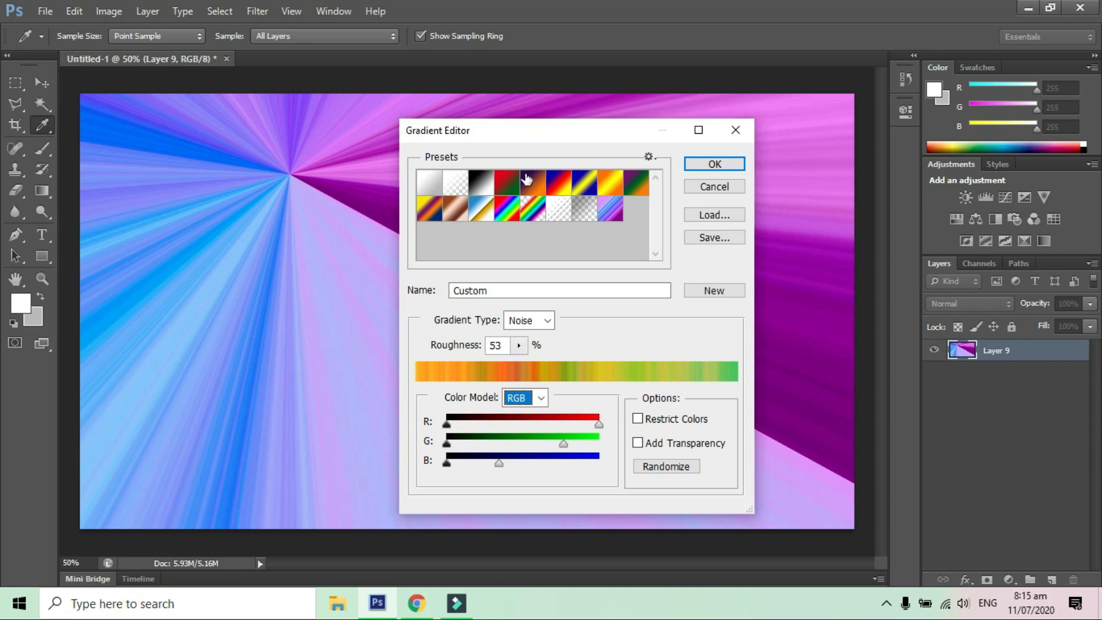
click(665, 467)
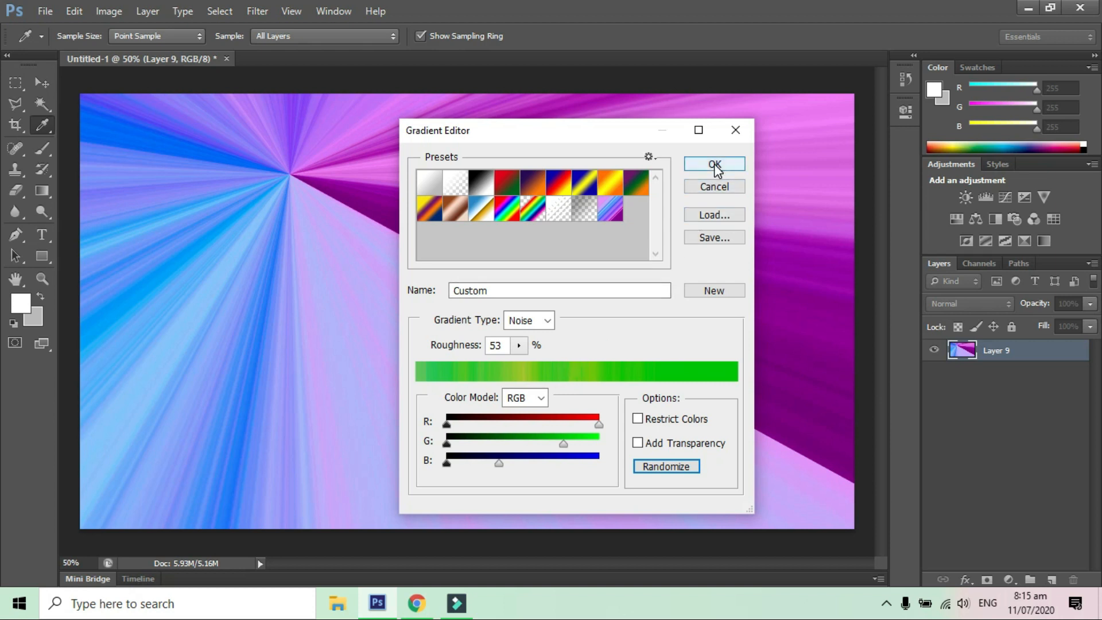
Add transparency to the green noise gradient, set its roughness to 35%, and confirm the gradient settings
click(519, 345)
drag(518, 363, 487, 364)
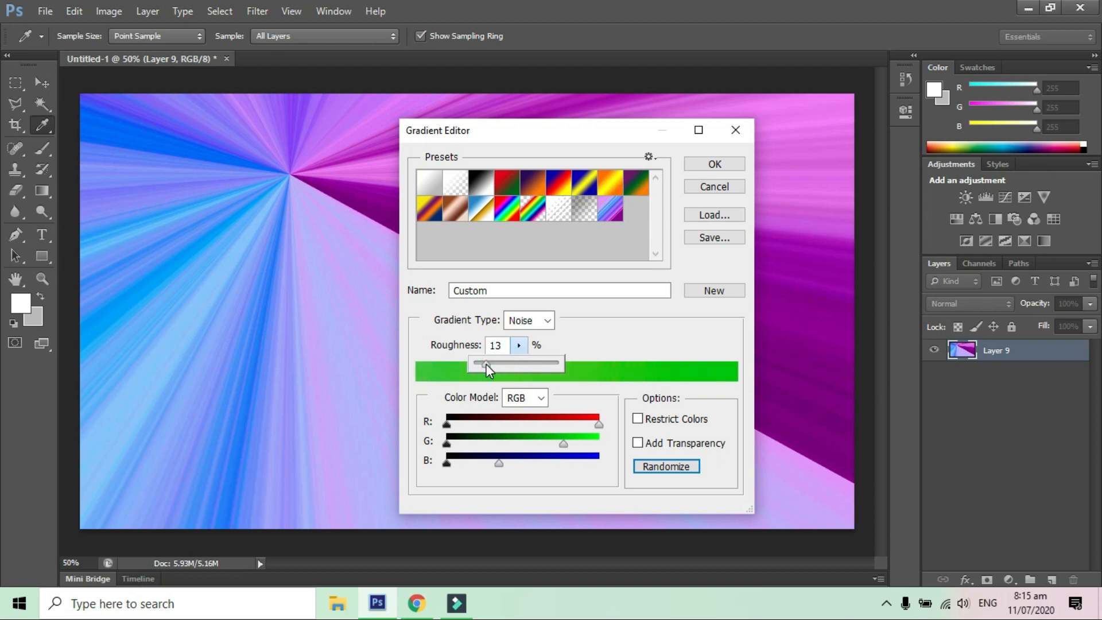
click(637, 442)
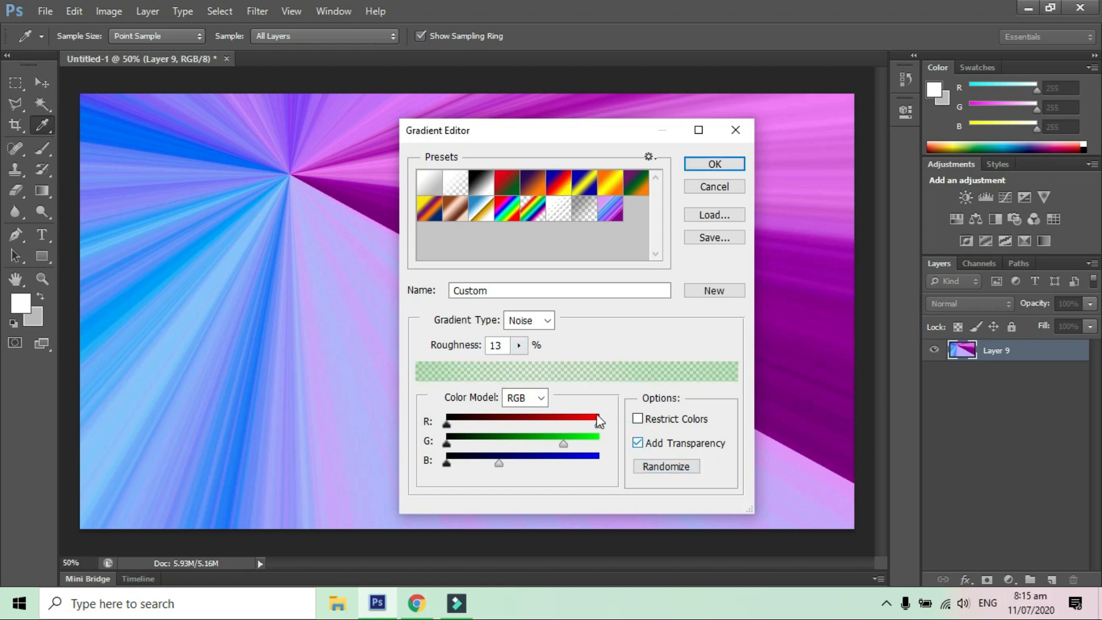
click(519, 345)
mouse_move(524, 363)
mouse_down()
mouse_move(571, 365)
mouse_move(536, 364)
mouse_up()
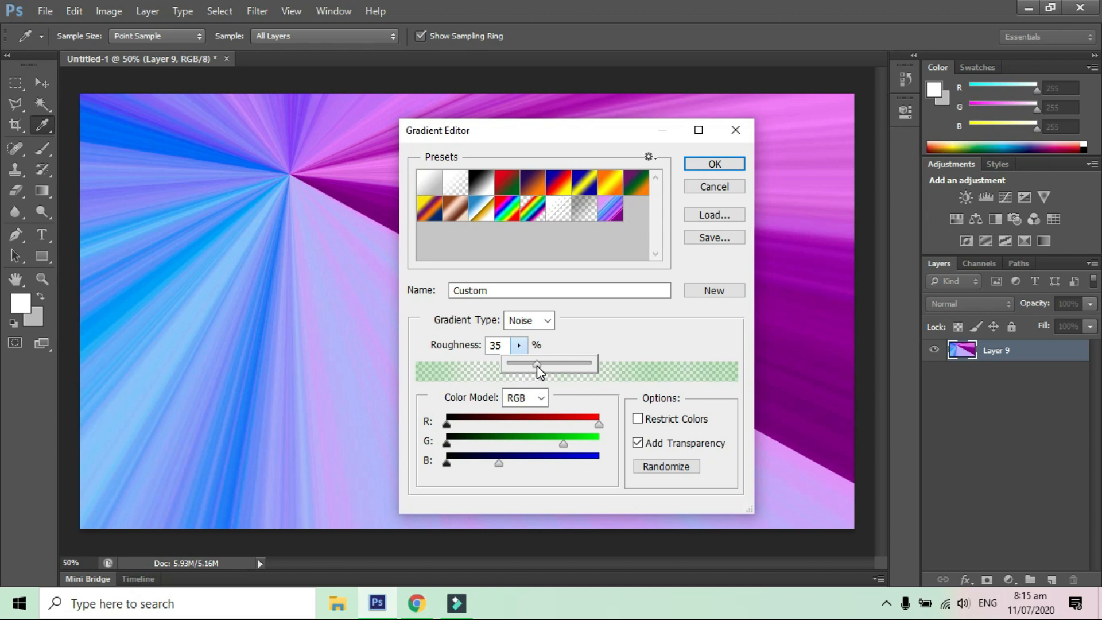
click(712, 165)
Add a new layer above Layer 9 and overlay several Angle-style fills of the transparent green noise gradient in varied directions
click(1052, 578)
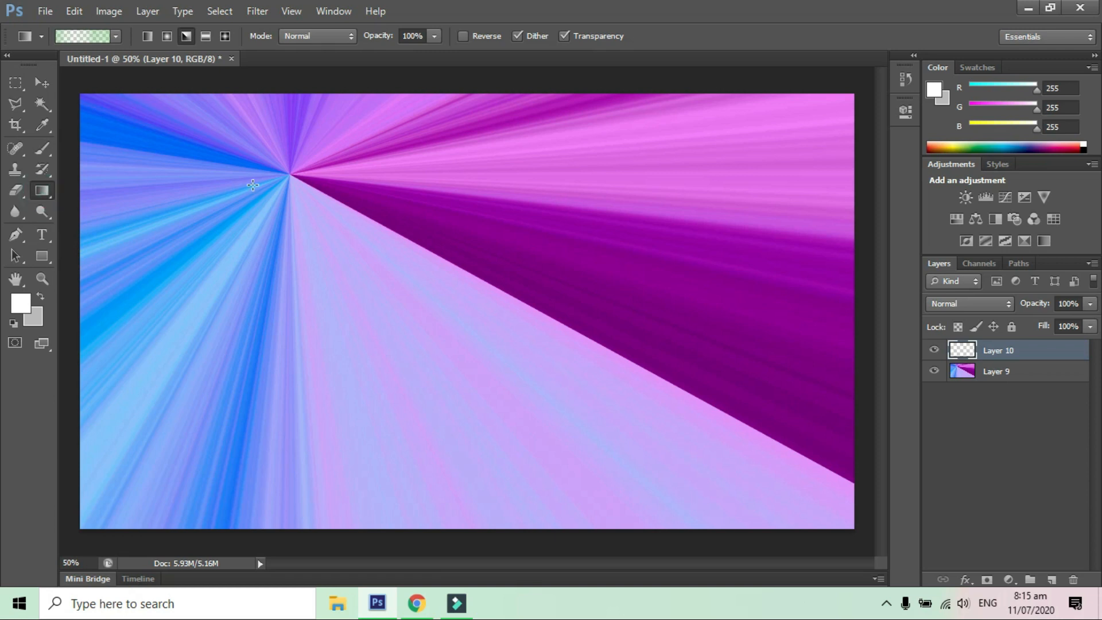
drag(251, 184, 516, 386)
drag(582, 334, 679, 290)
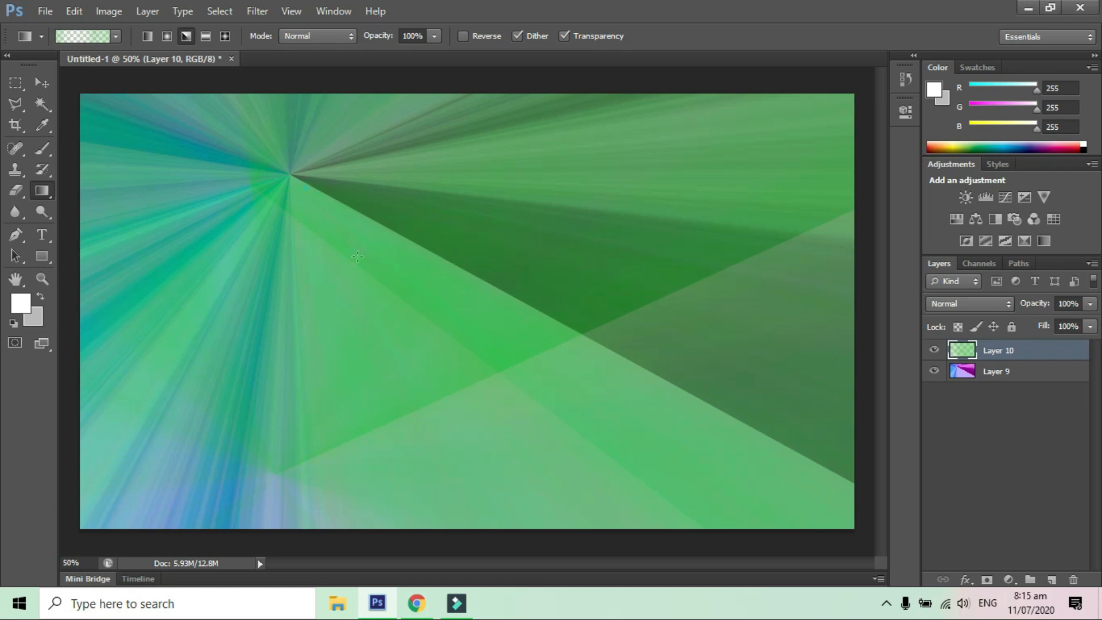
drag(357, 256, 466, 404)
drag(403, 177, 295, 394)
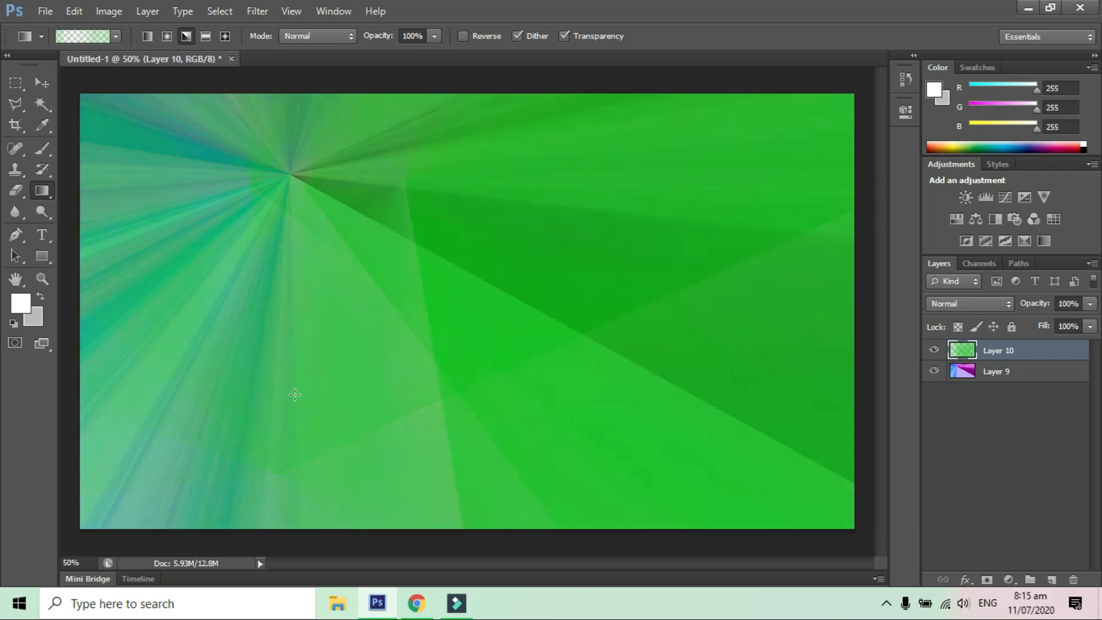
drag(566, 283, 569, 281)
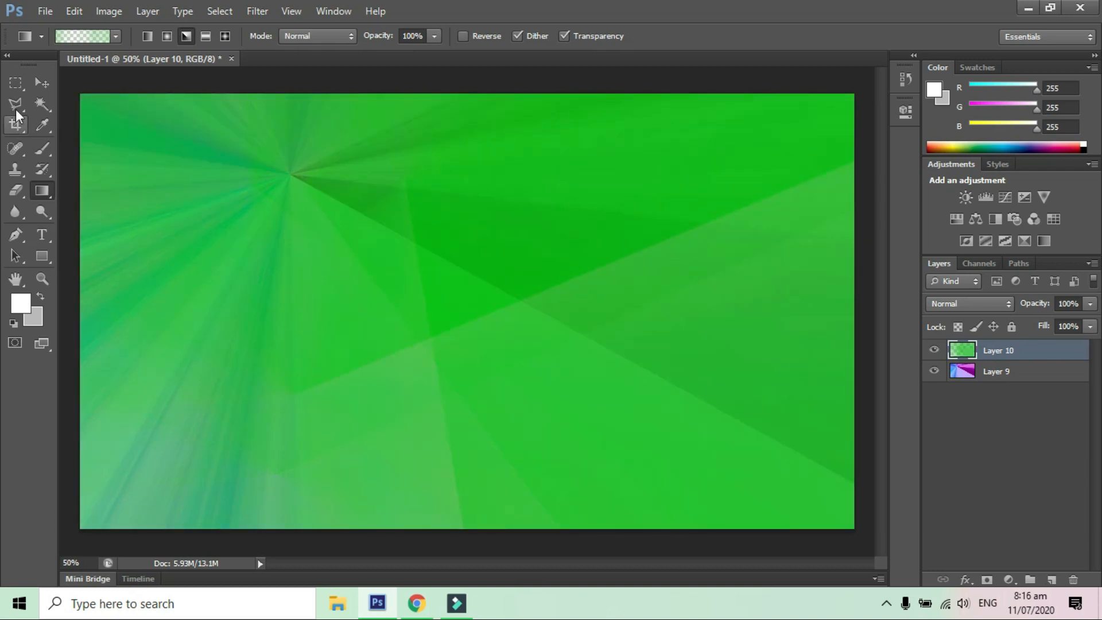
Select a rectangle slightly inset from the canvas edges and invert the selection to leave a thin border frame
click(16, 83)
drag(96, 106, 843, 516)
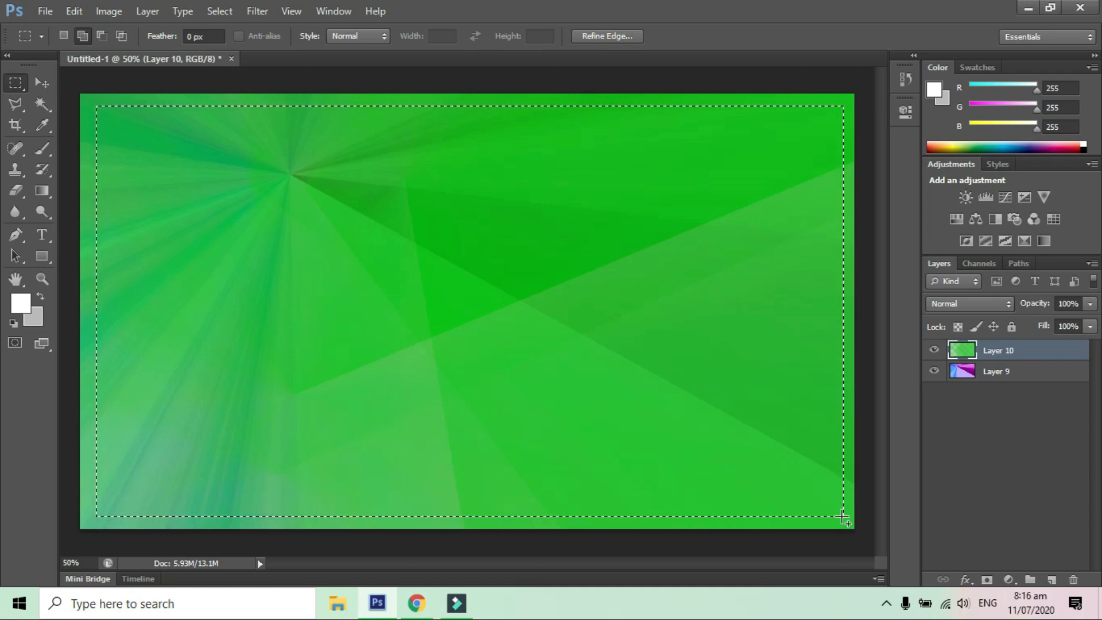
key(ctrl+shift+i)
click(23, 300)
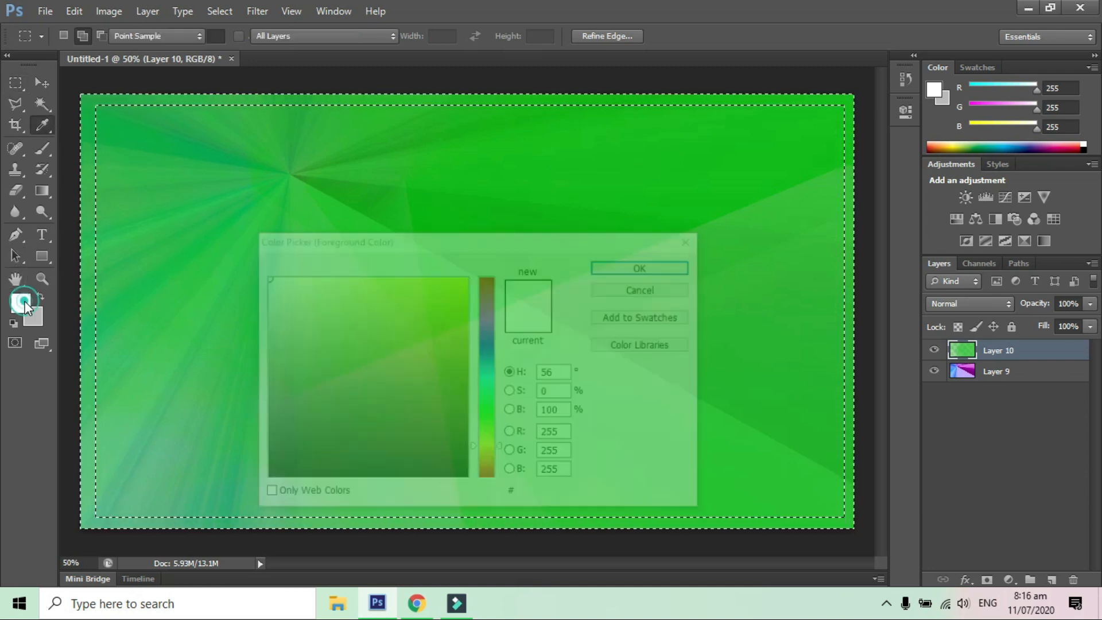
click(378, 339)
click(631, 289)
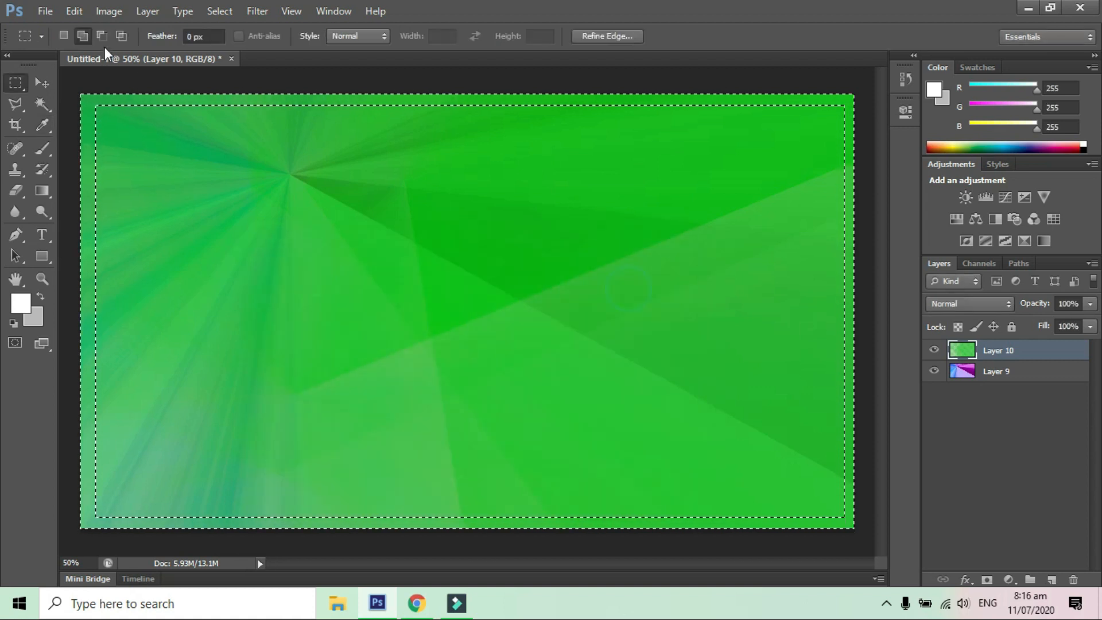
Fill the selected border on Layer 10 with the purple noise preset in the Angle style, and deselect
click(45, 187)
click(115, 35)
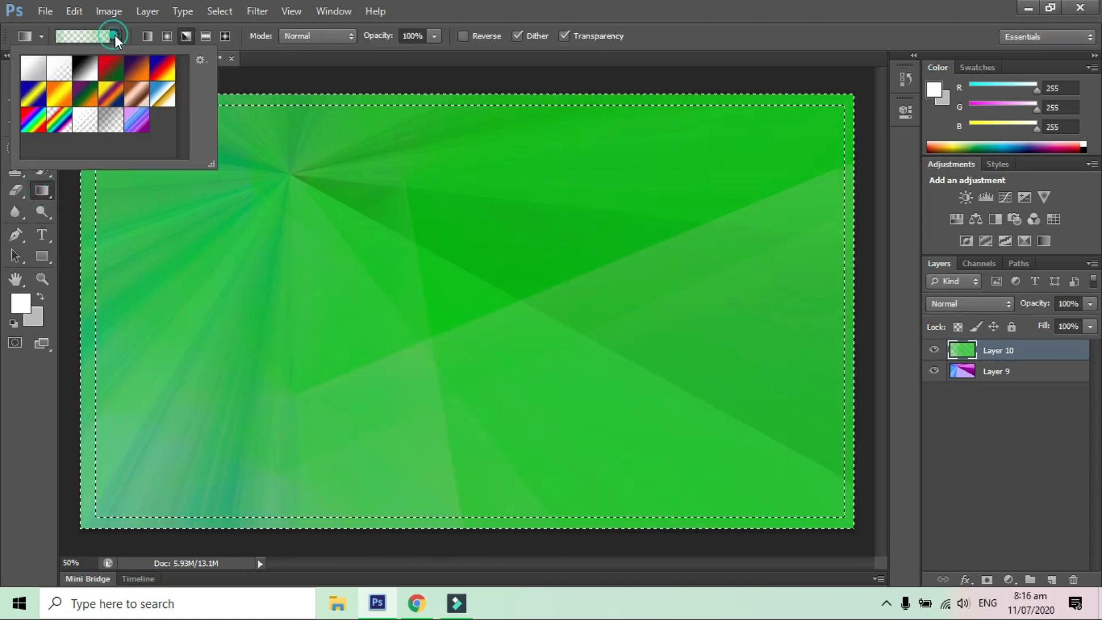
click(136, 119)
click(262, 83)
key(Delete)
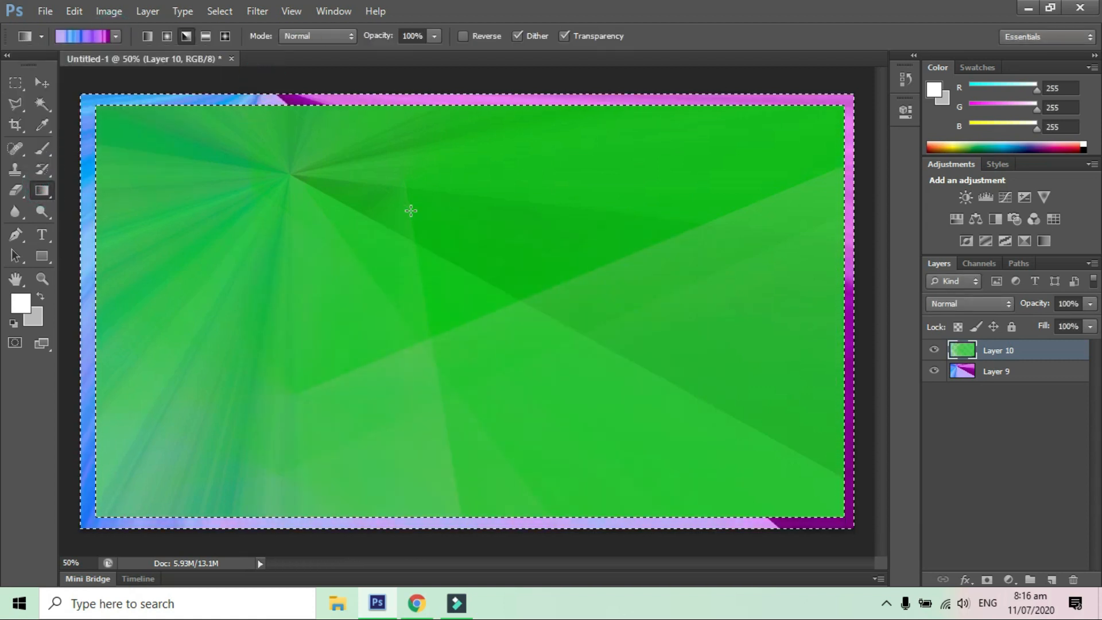
key(ctrl+d)
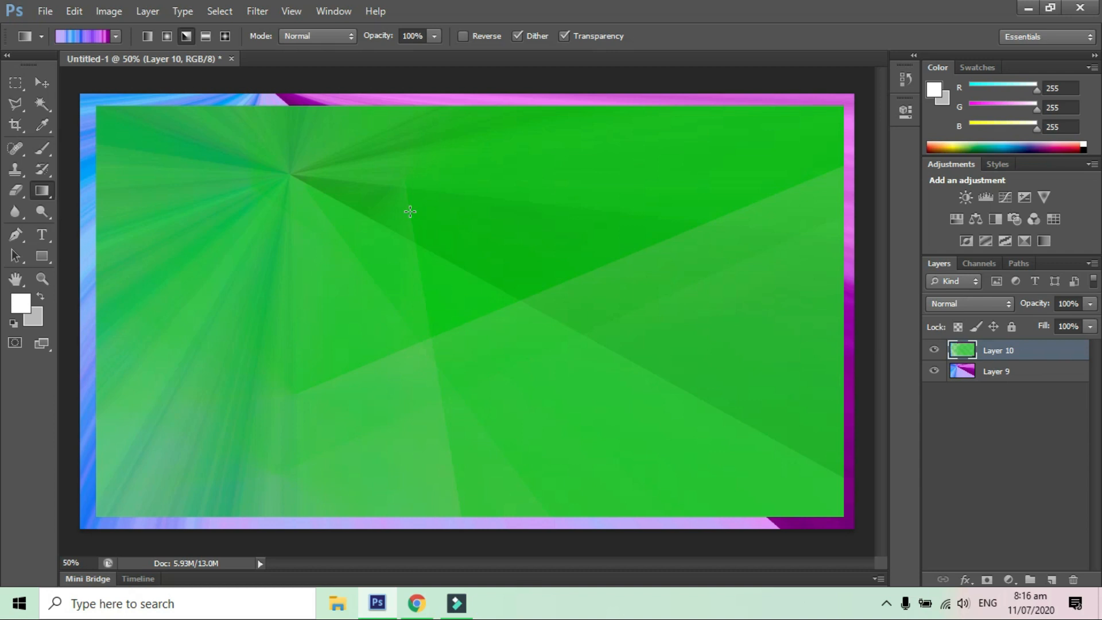
Open the purple "Colour N0 1" gradient for editing and randomize its colors
click(112, 39)
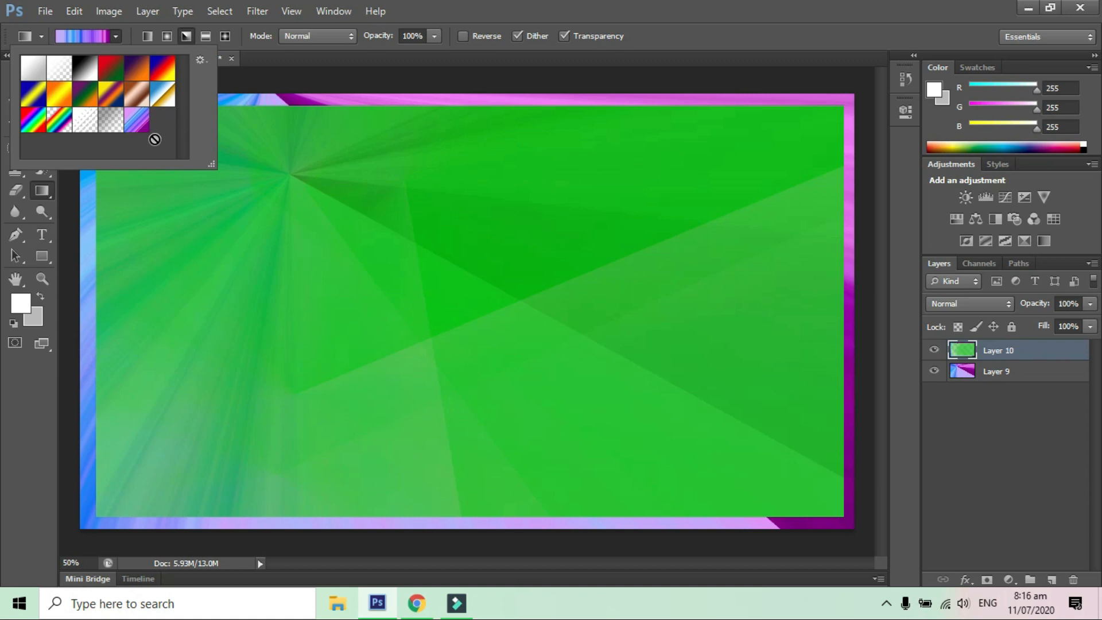
click(74, 40)
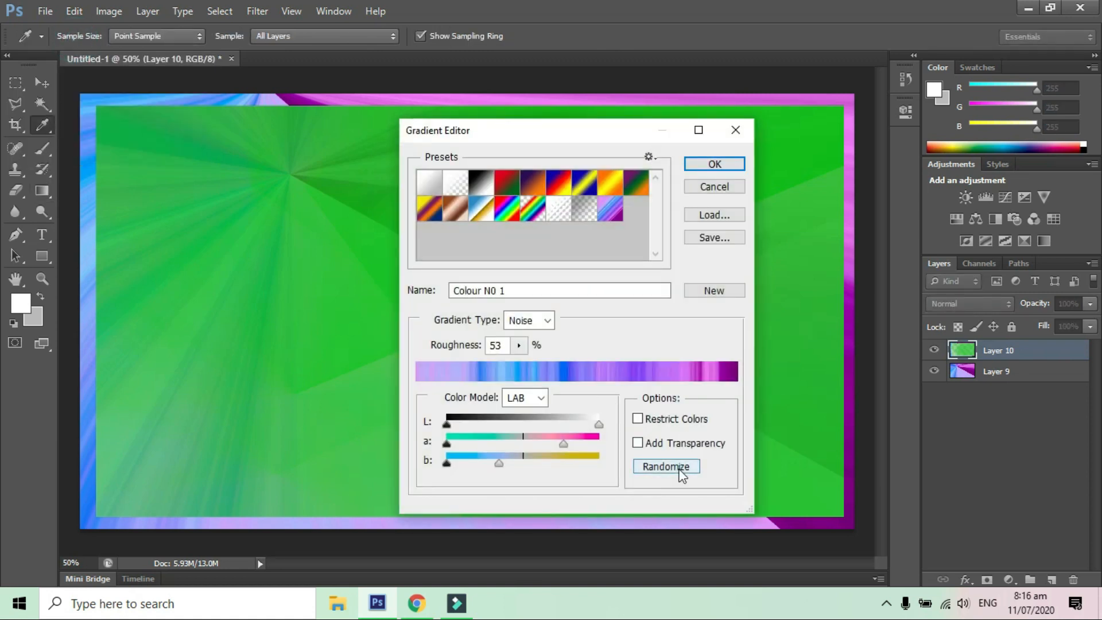
click(680, 471)
Name the randomized gradient "No 2", save it as a new preset, confirm, and open the gradient picker
double_click(520, 291)
key(BackSpace)
text(No 2)
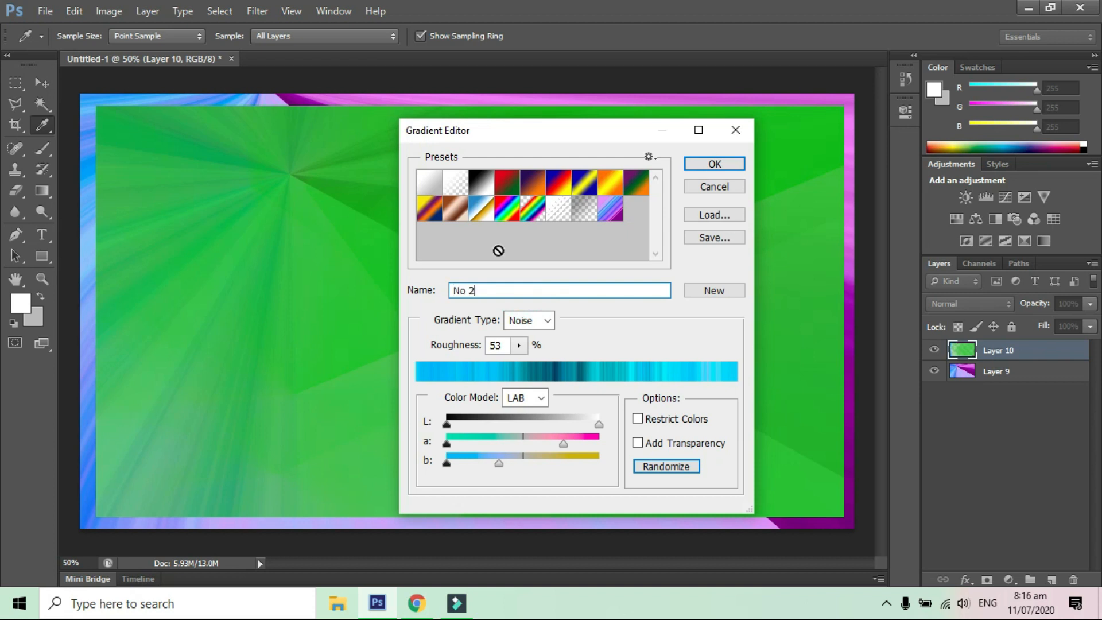
click(714, 291)
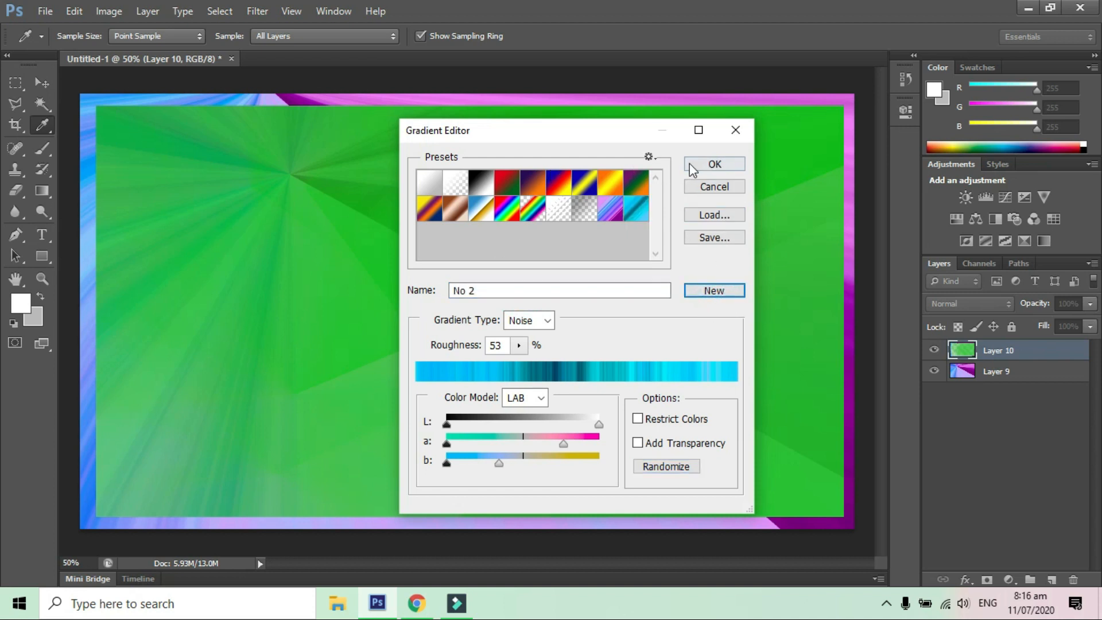
click(689, 163)
click(115, 35)
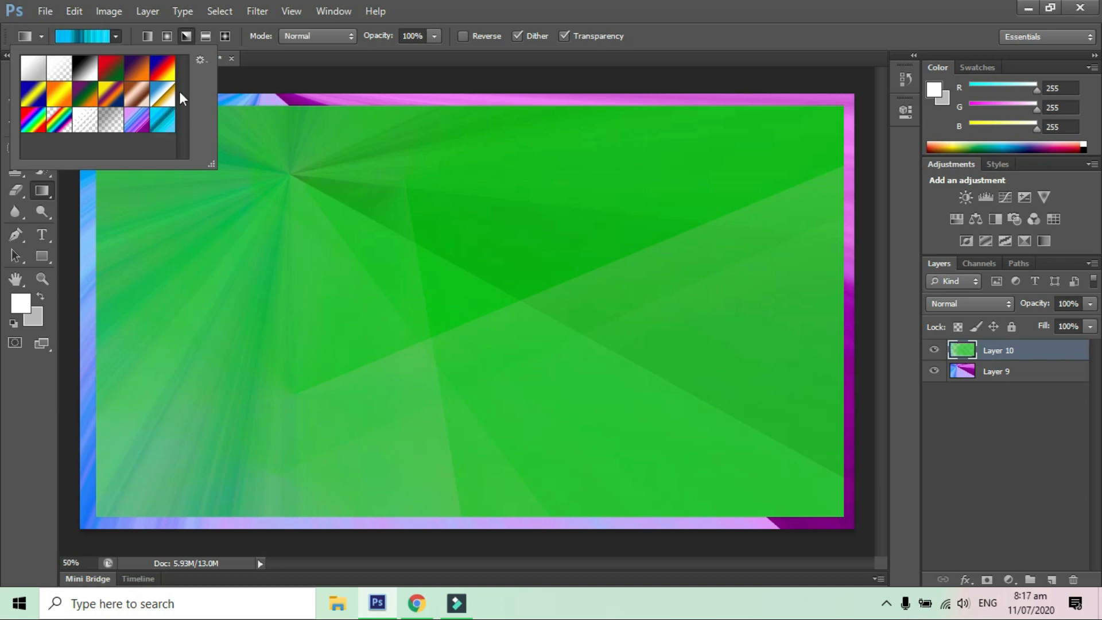
Save the current gradient presets to the Desktop as a gradient file named "My Gra" and close the gradient picker
click(200, 59)
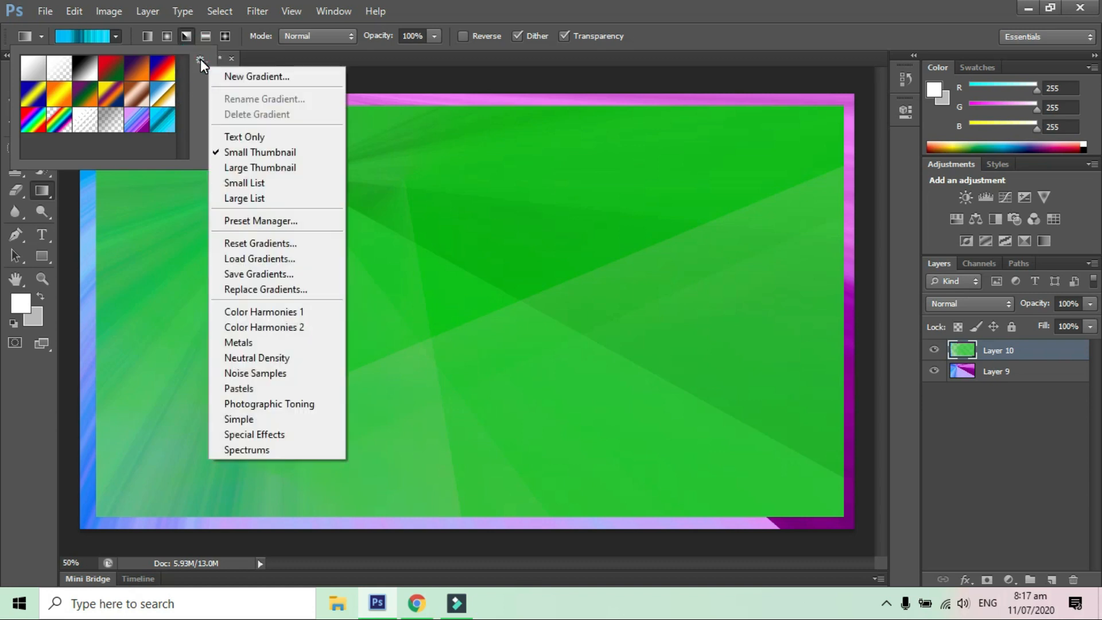
click(294, 274)
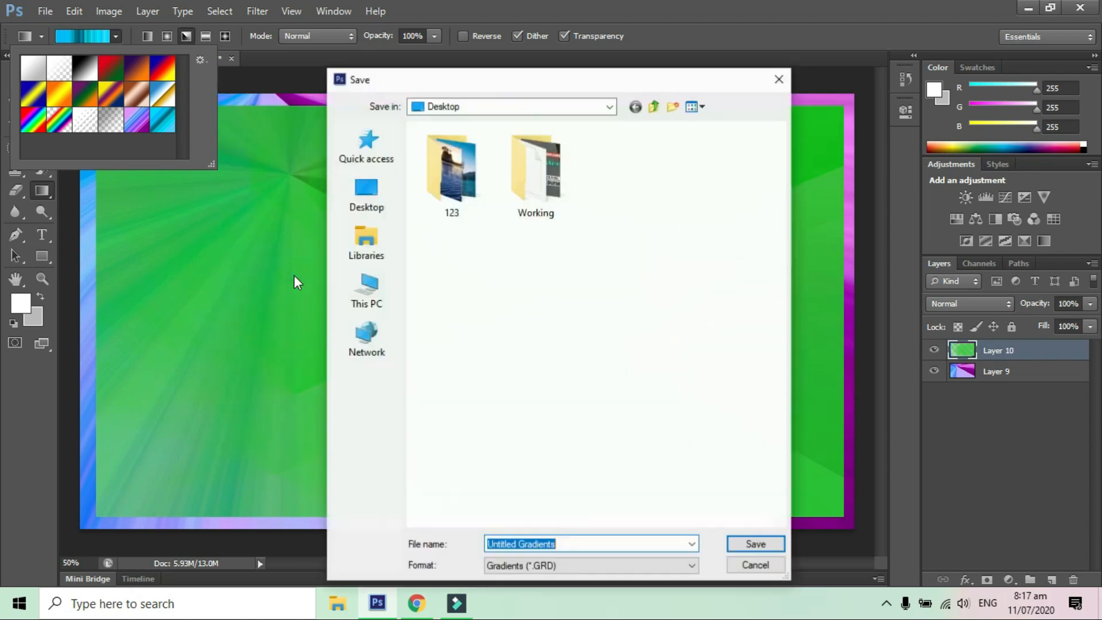
click(391, 202)
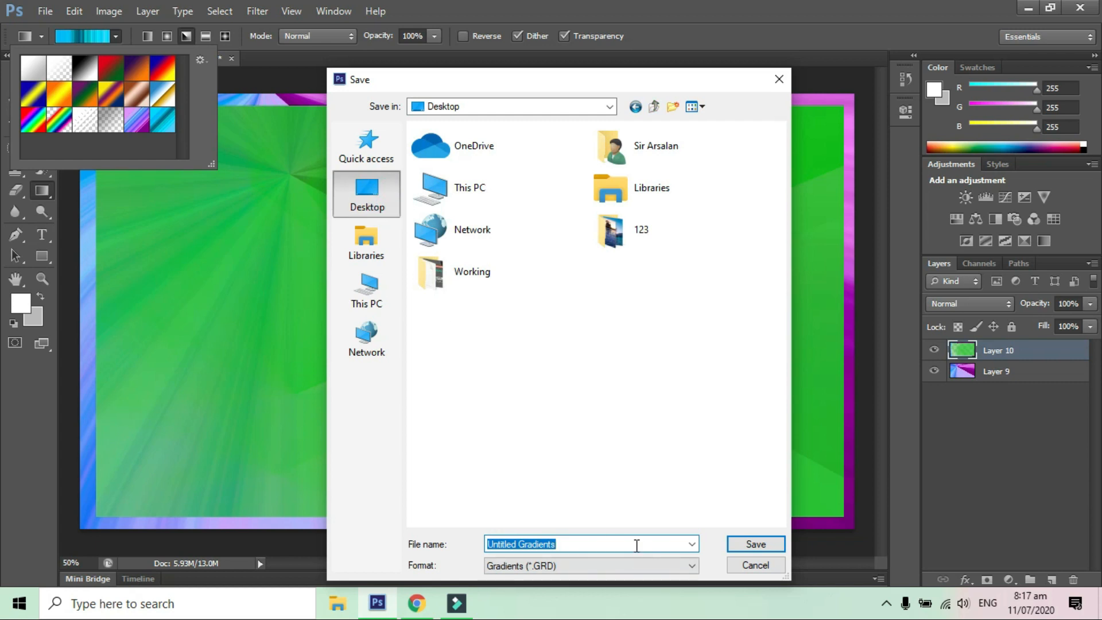
key(BackSpace)
text(My)
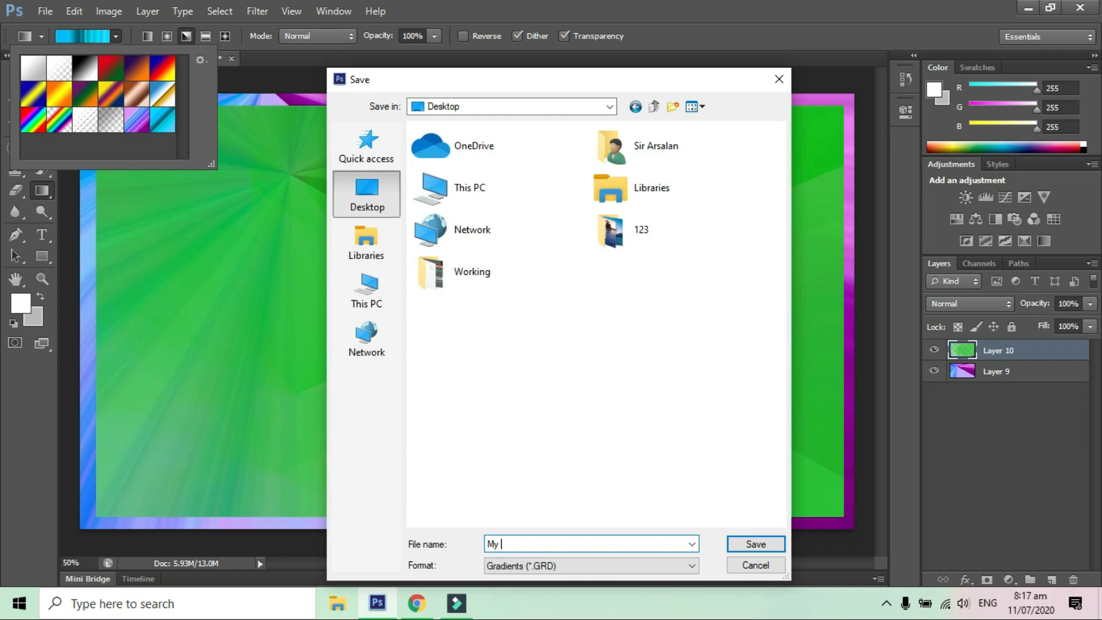
text(Gra)
click(763, 545)
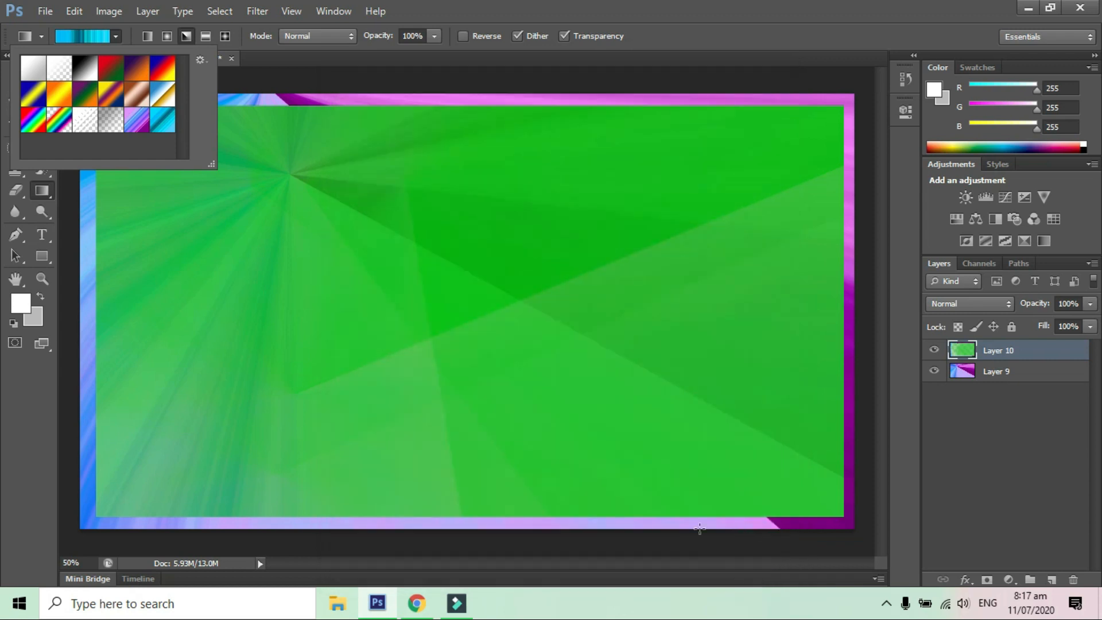
click(359, 69)
Reset the gradient presets, replacing the current set with the default gradients, and close the gradient picker
click(117, 36)
click(206, 58)
click(261, 243)
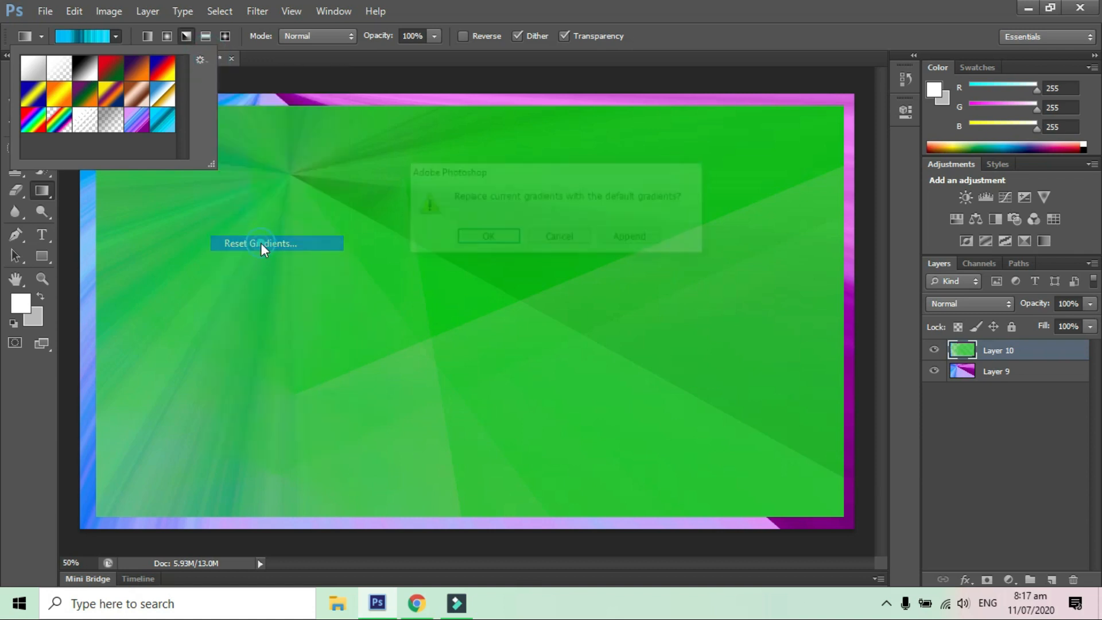
click(505, 241)
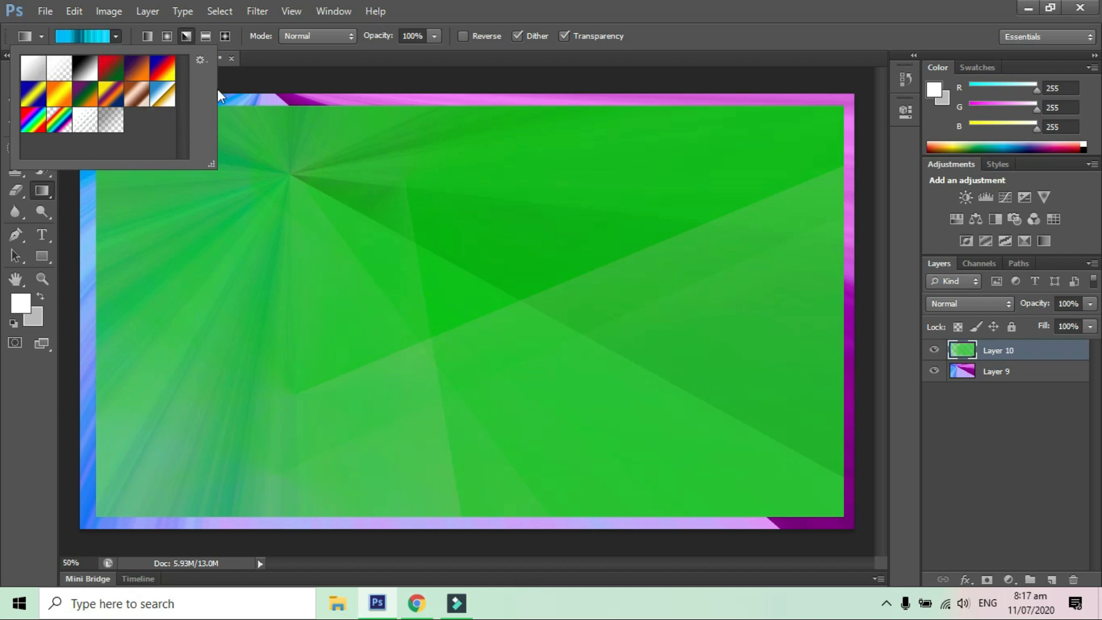
click(362, 75)
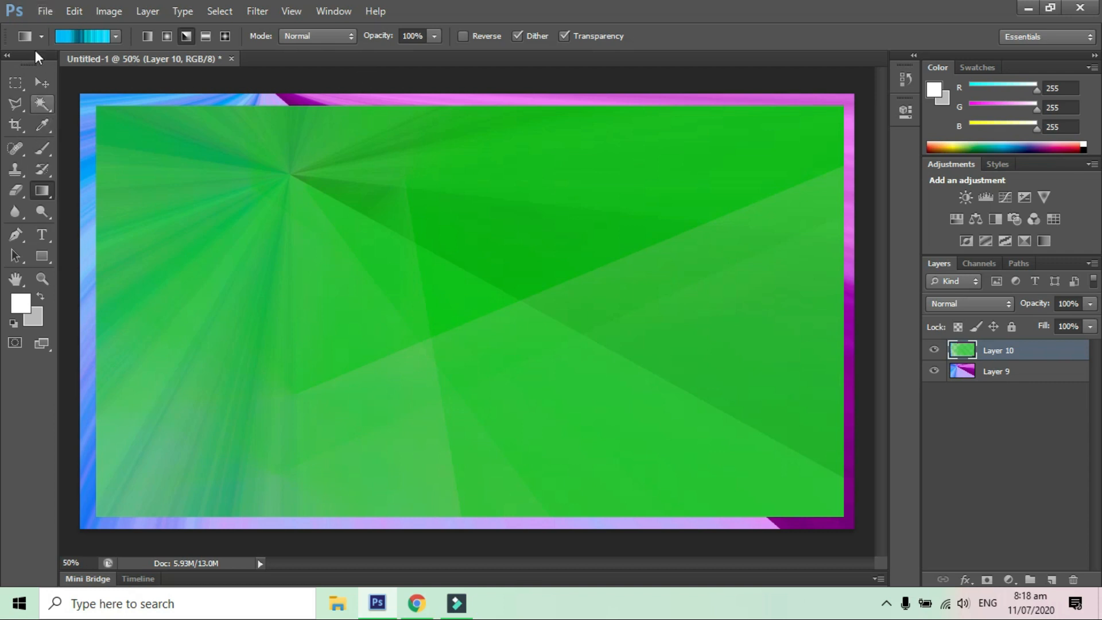
Load the "My Gra" gradient file from the Desktop, check the end of the preset list, and close the picker
click(115, 36)
click(201, 60)
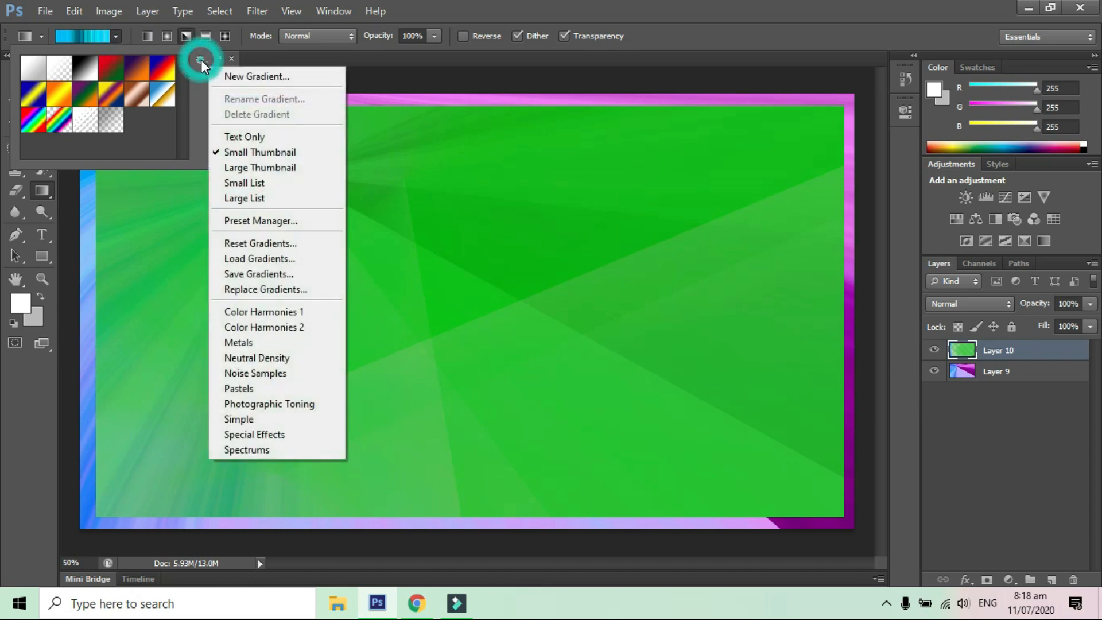
click(278, 260)
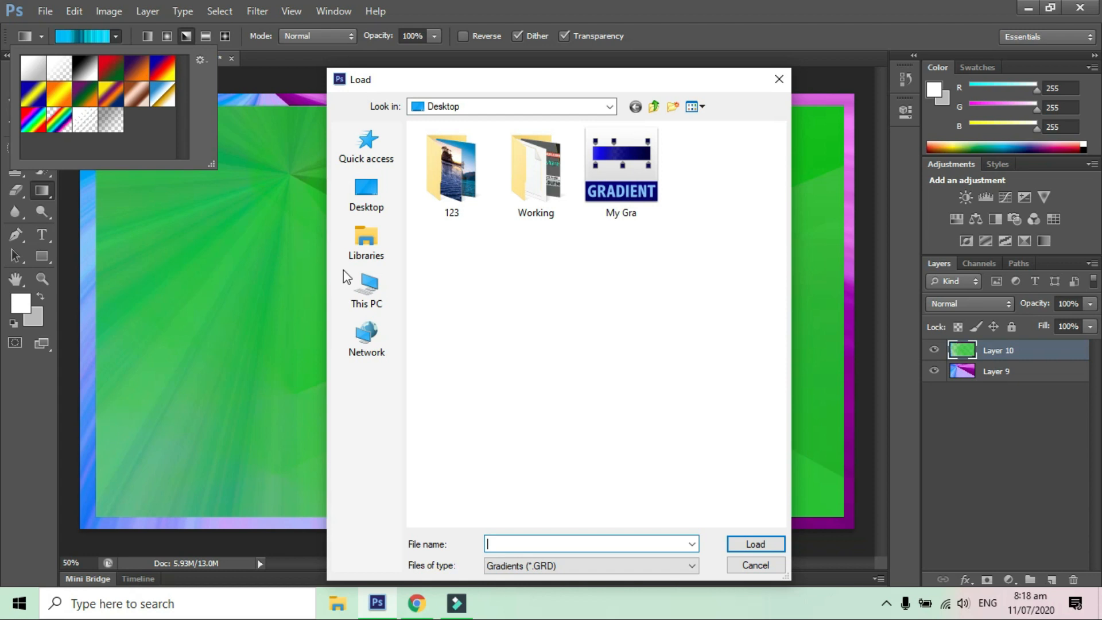
click(361, 207)
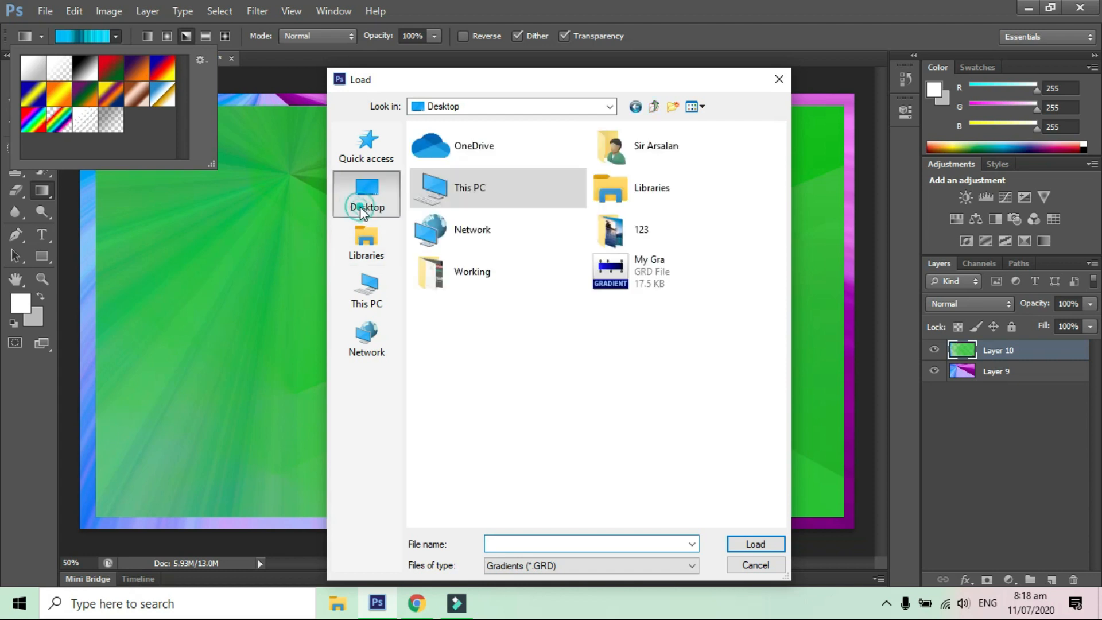
click(663, 283)
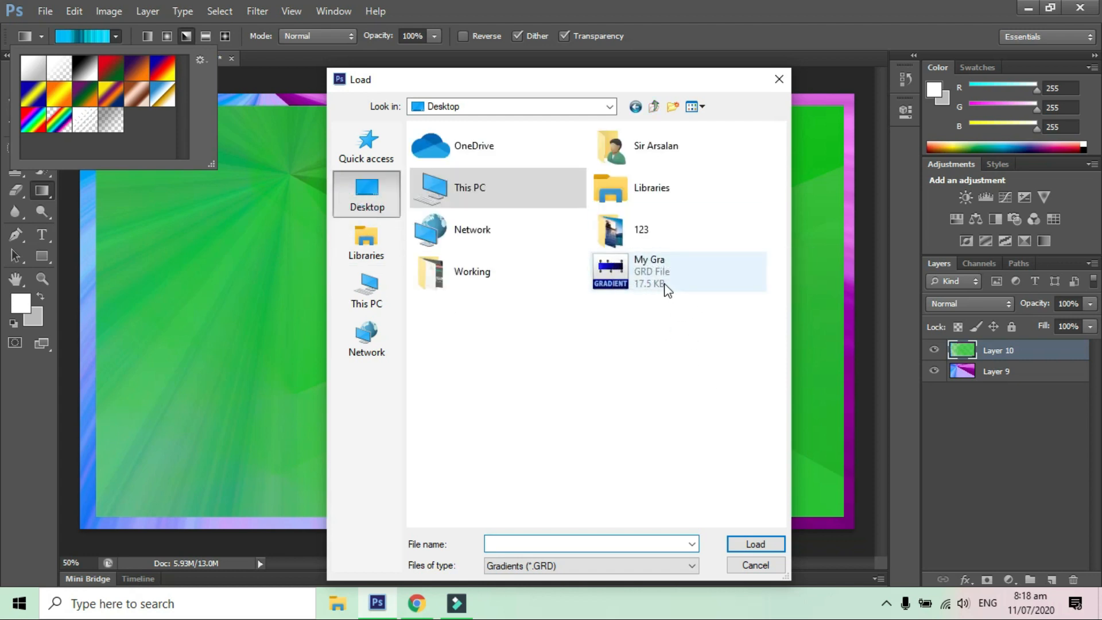
click(780, 544)
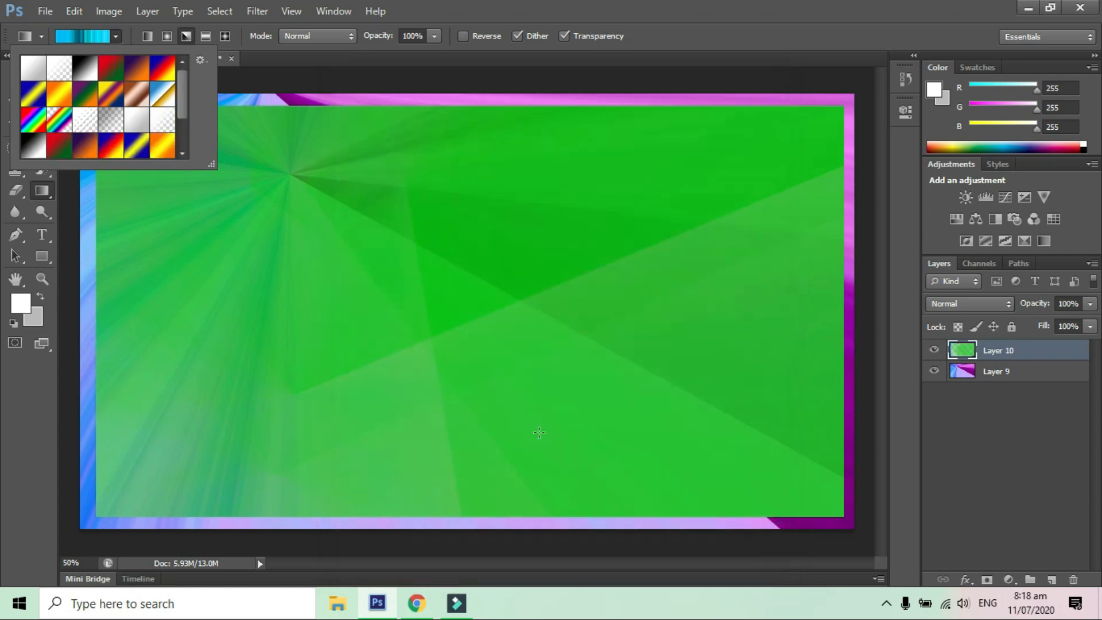
drag(186, 81, 185, 115)
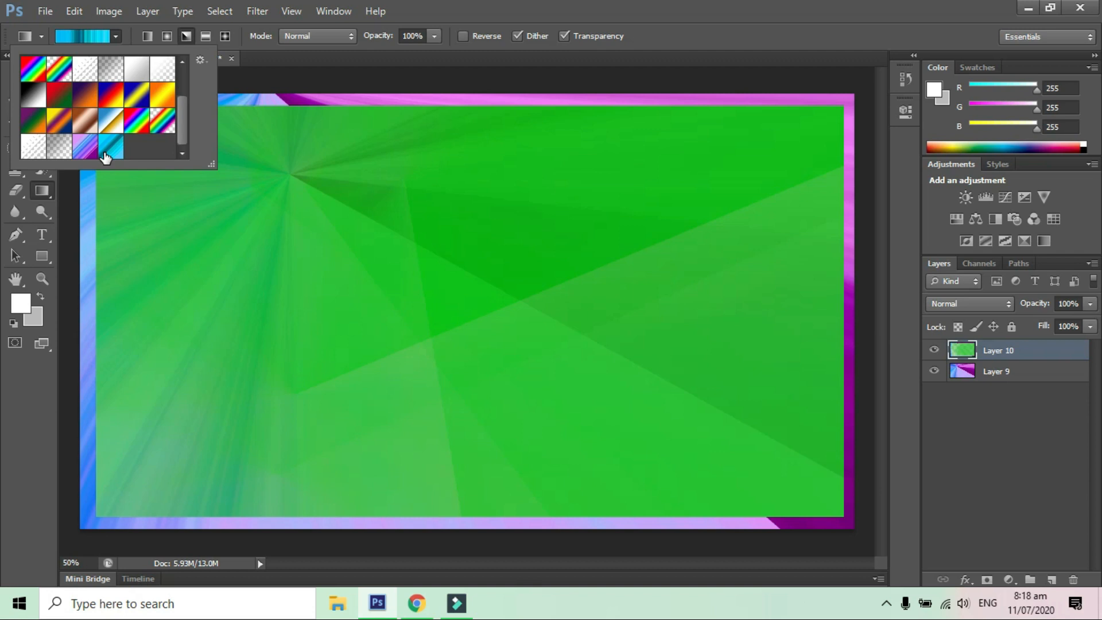
click(344, 80)
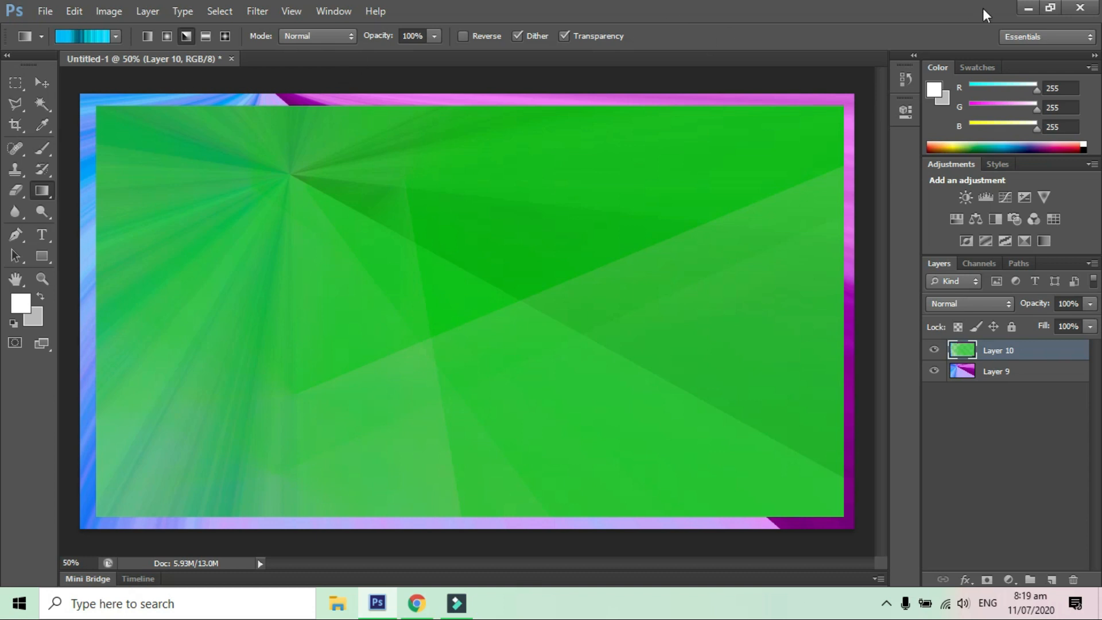
click(1036, 8)
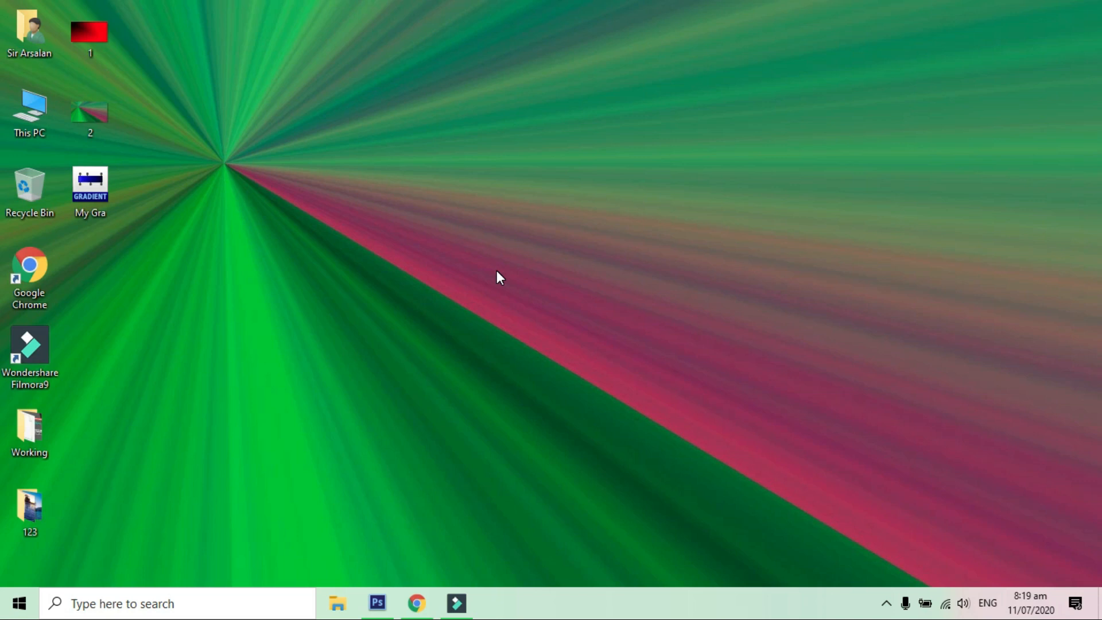
click(416, 602)
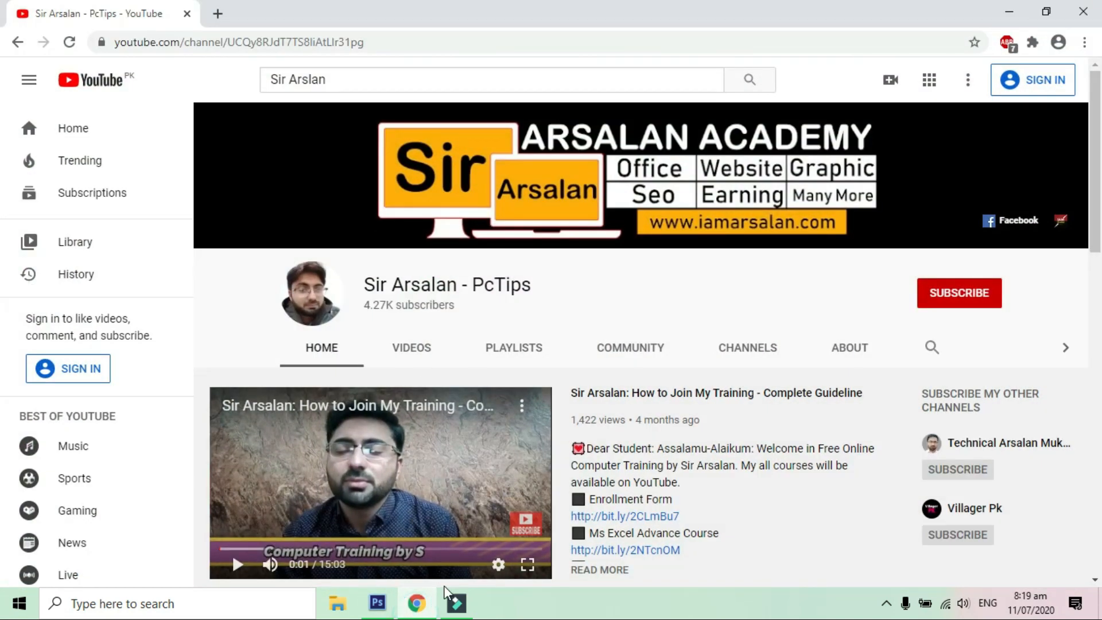
click(374, 604)
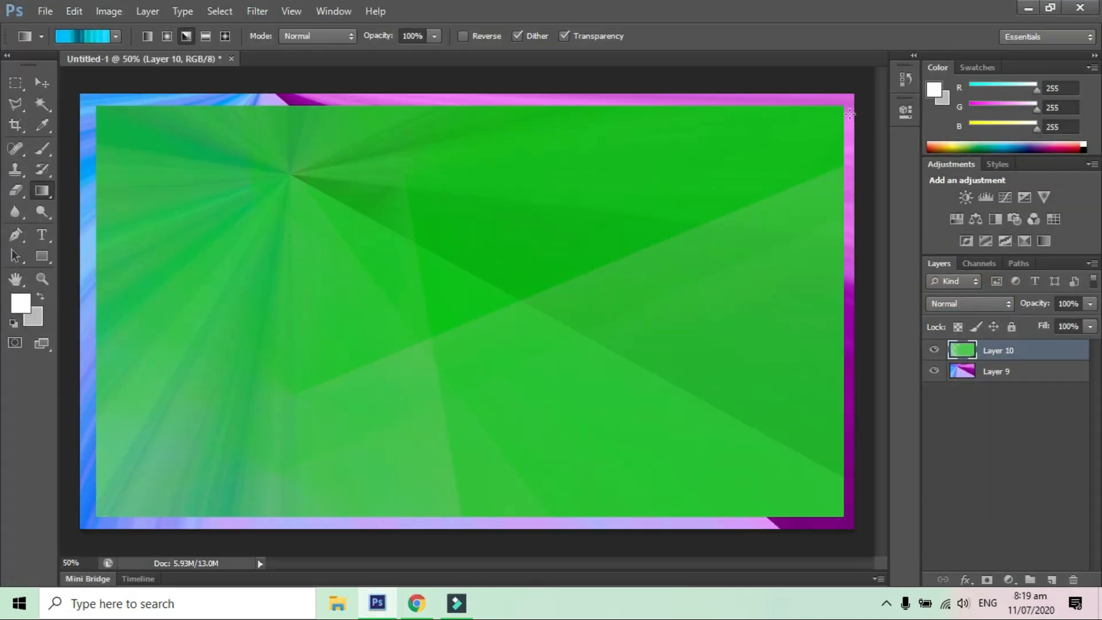
Outline an irregular many-sided selection with the Polygonal Lasso roughly along the inside of the green area's edges, closing it at its starting point
click(41, 83)
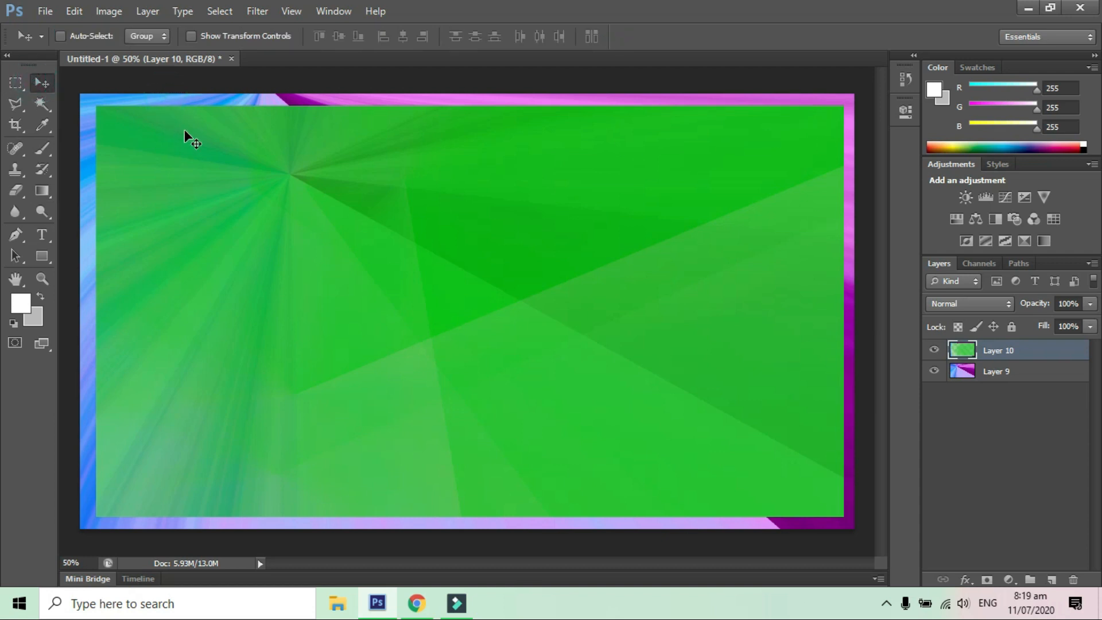
click(22, 104)
click(87, 117)
click(109, 134)
click(121, 164)
click(115, 219)
click(135, 317)
click(106, 391)
click(112, 451)
click(176, 482)
click(182, 501)
click(287, 508)
click(492, 494)
click(618, 523)
click(707, 498)
click(817, 497)
click(818, 147)
click(743, 165)
click(494, 130)
click(254, 135)
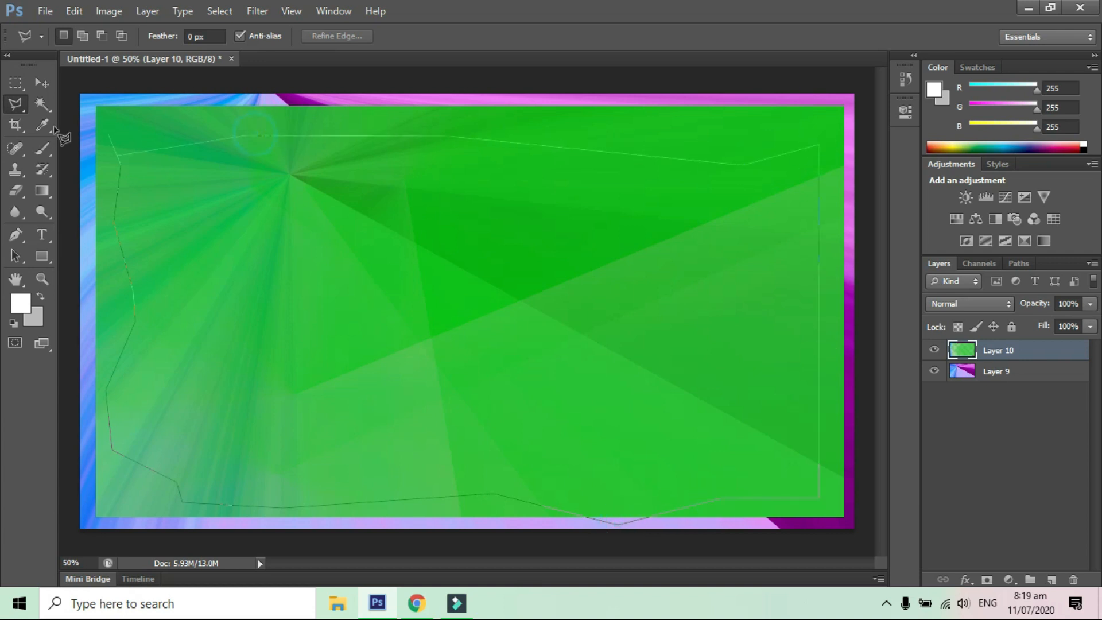
click(110, 138)
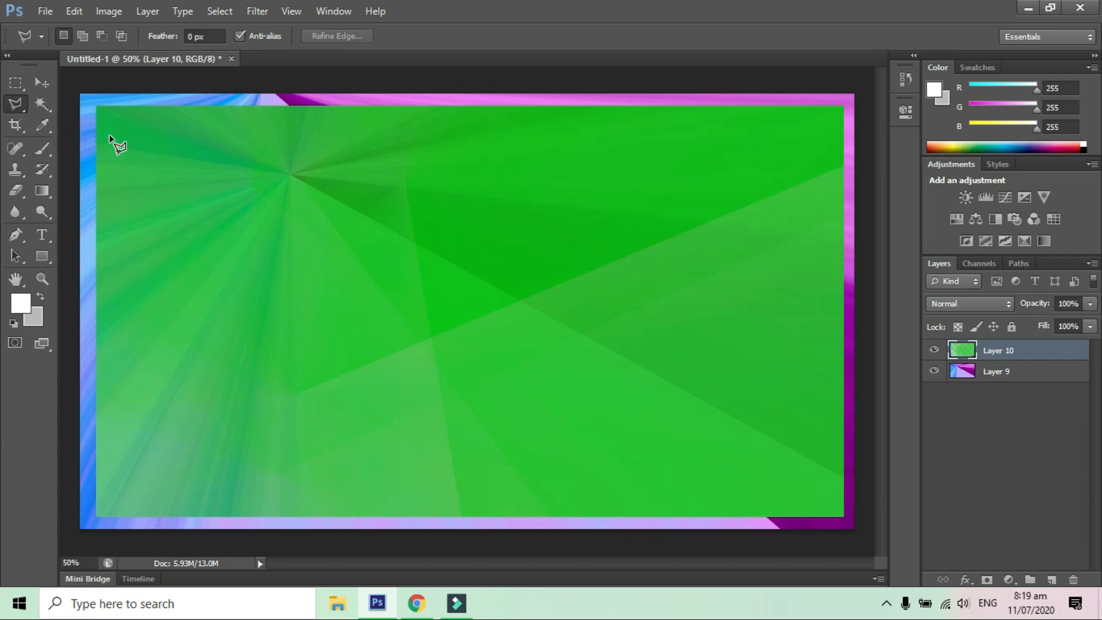